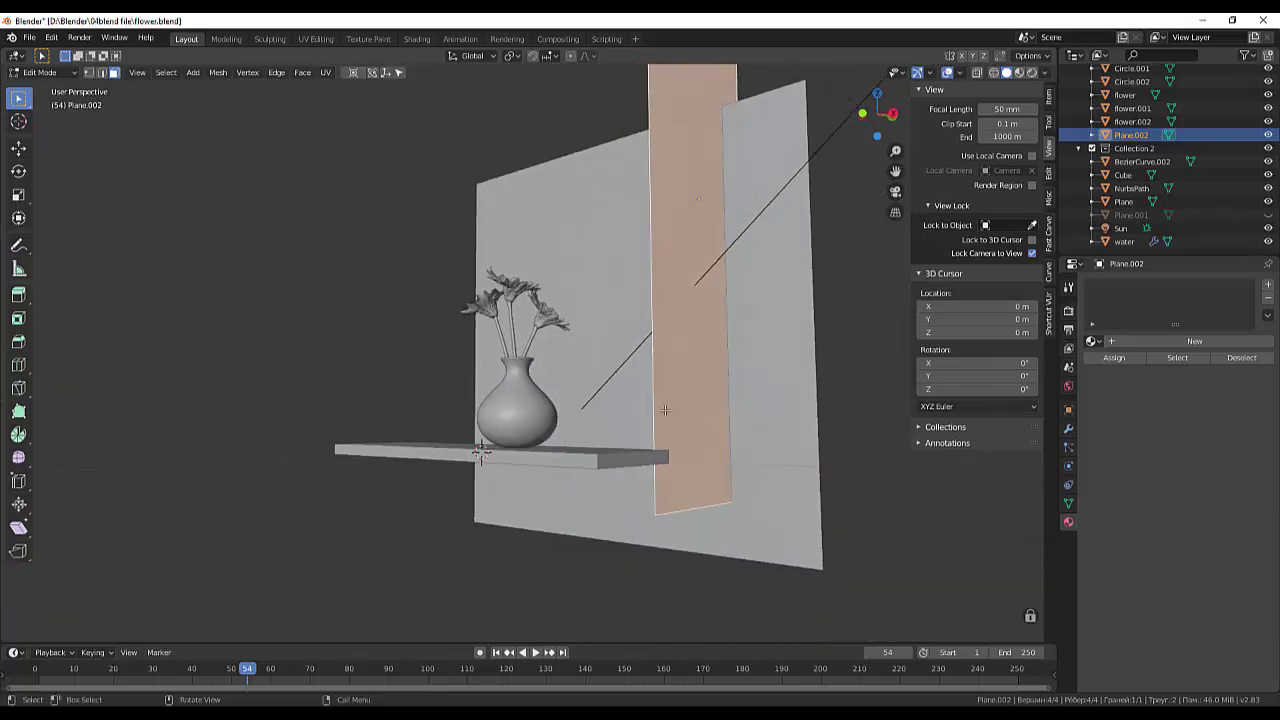
Delete the orange strip face from Plane.002, then orbit to a frontal view of the wall
{"action": "key", "text": "x"}
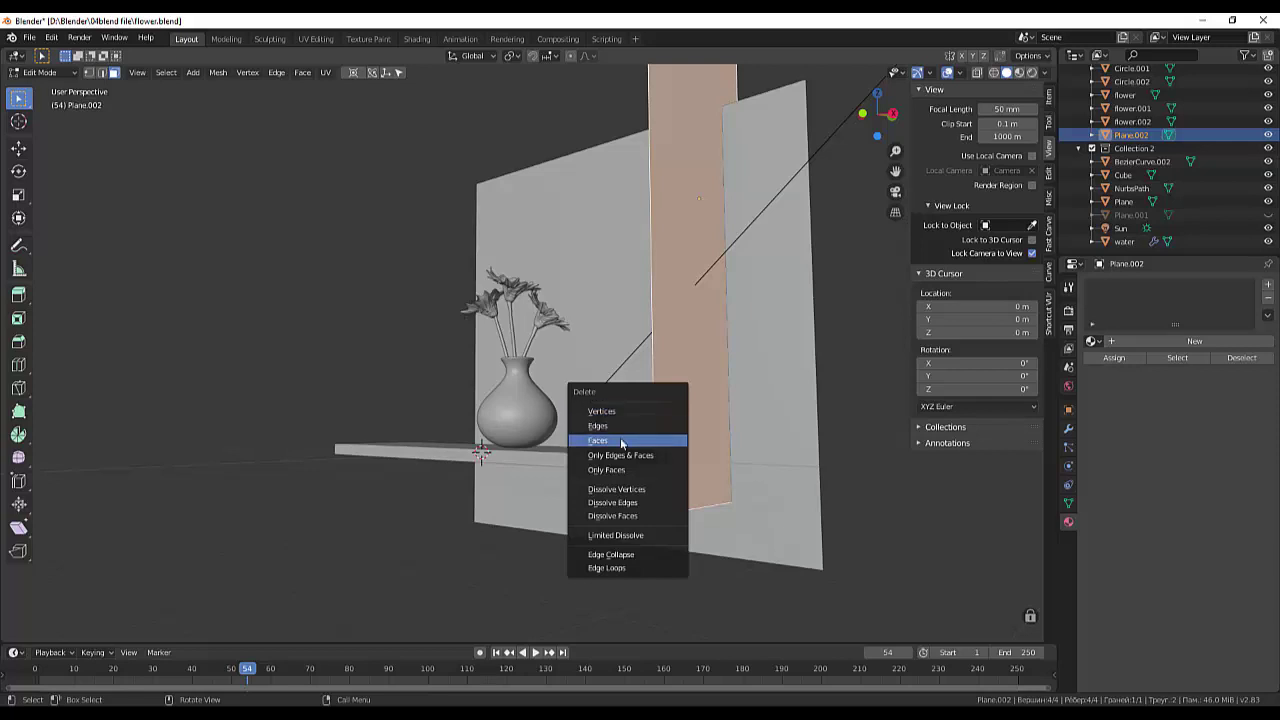
{"action": "left_click", "coordinate": [620, 443]}
{"action": "middle_click_drag", "start_coordinate": [620, 443], "coordinate": [860, 470]}
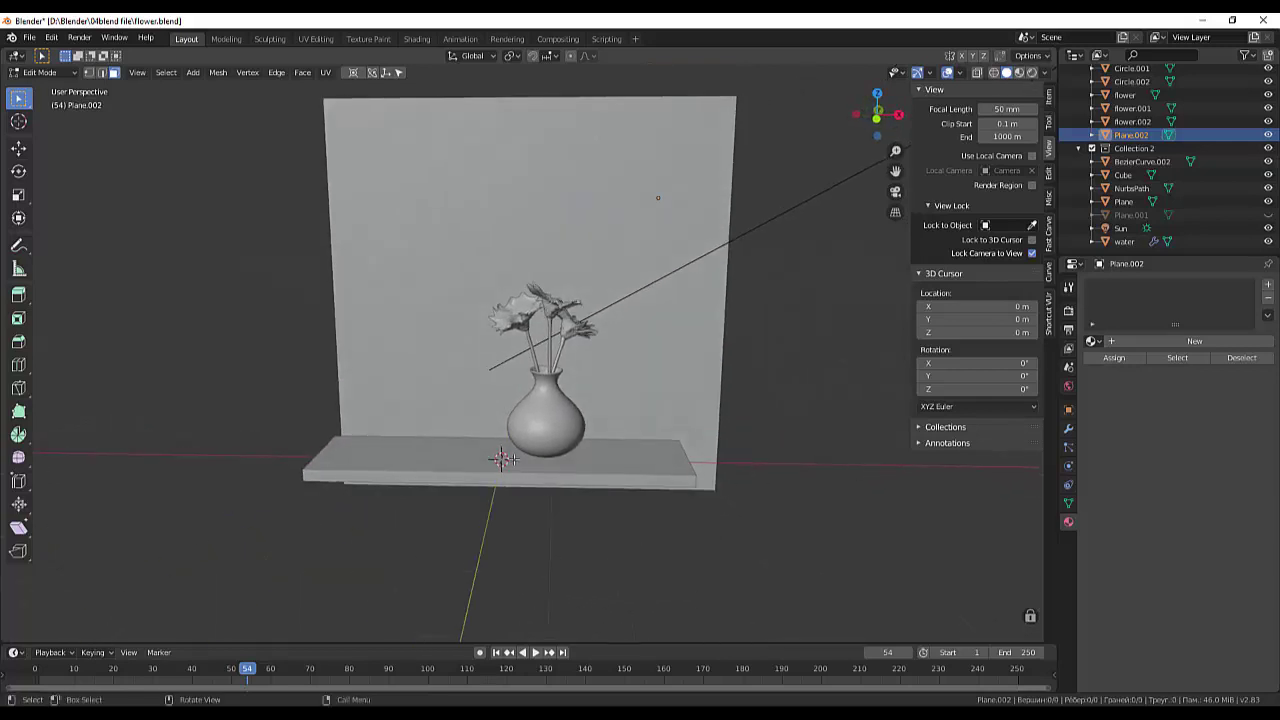
{"action": "middle_click_drag", "start_coordinate": [525, 418], "coordinate": [531, 322]}
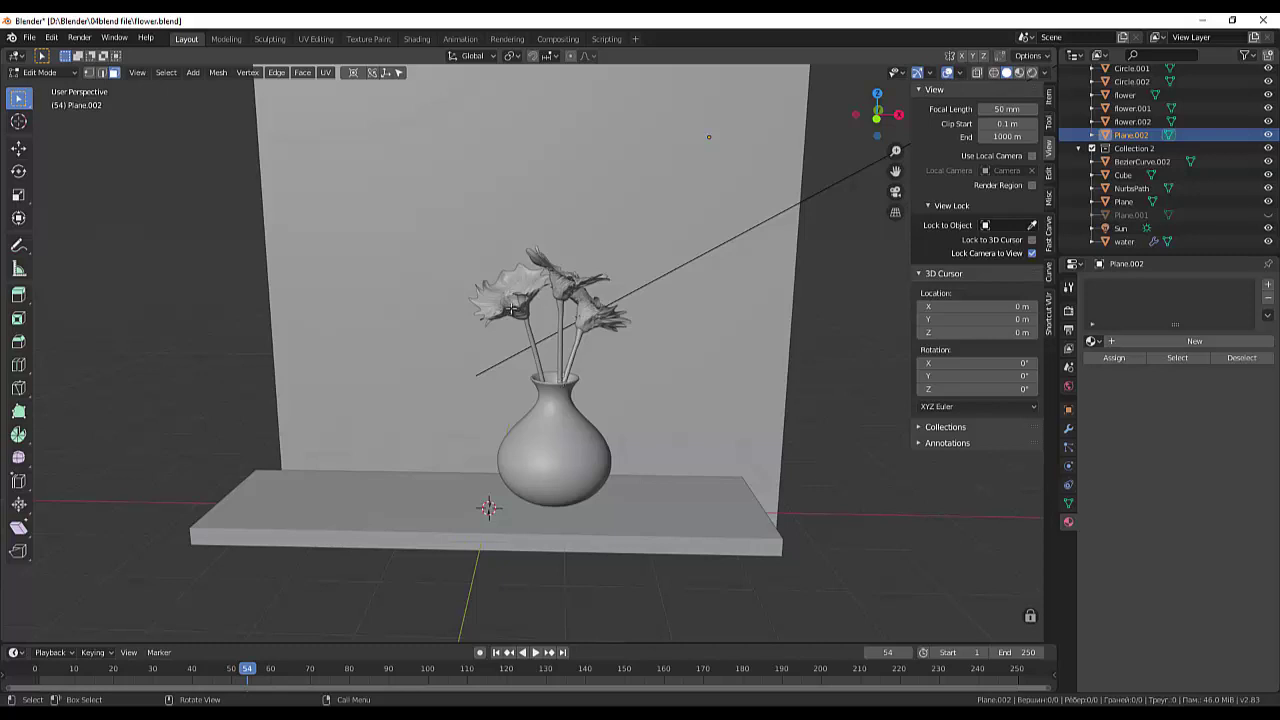
{"action": "middle_click_drag", "start_coordinate": [552, 326], "coordinate": [480, 340]}
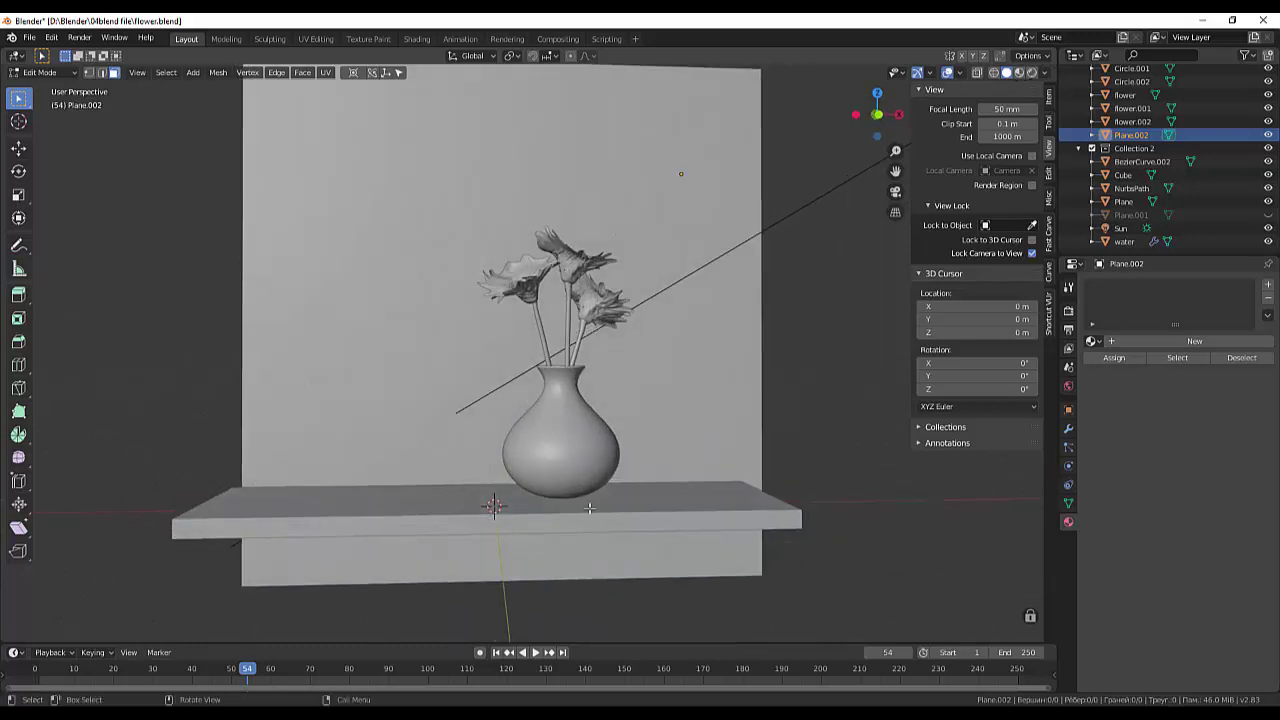
{"action": "mouse_move", "coordinate": [731, 470]}
{"action": "middle_mouse_down"}
{"action": "mouse_move", "coordinate": [886, 429]}
{"action": "mouse_move", "coordinate": [960, 388]}
{"action": "middle_mouse_up"}
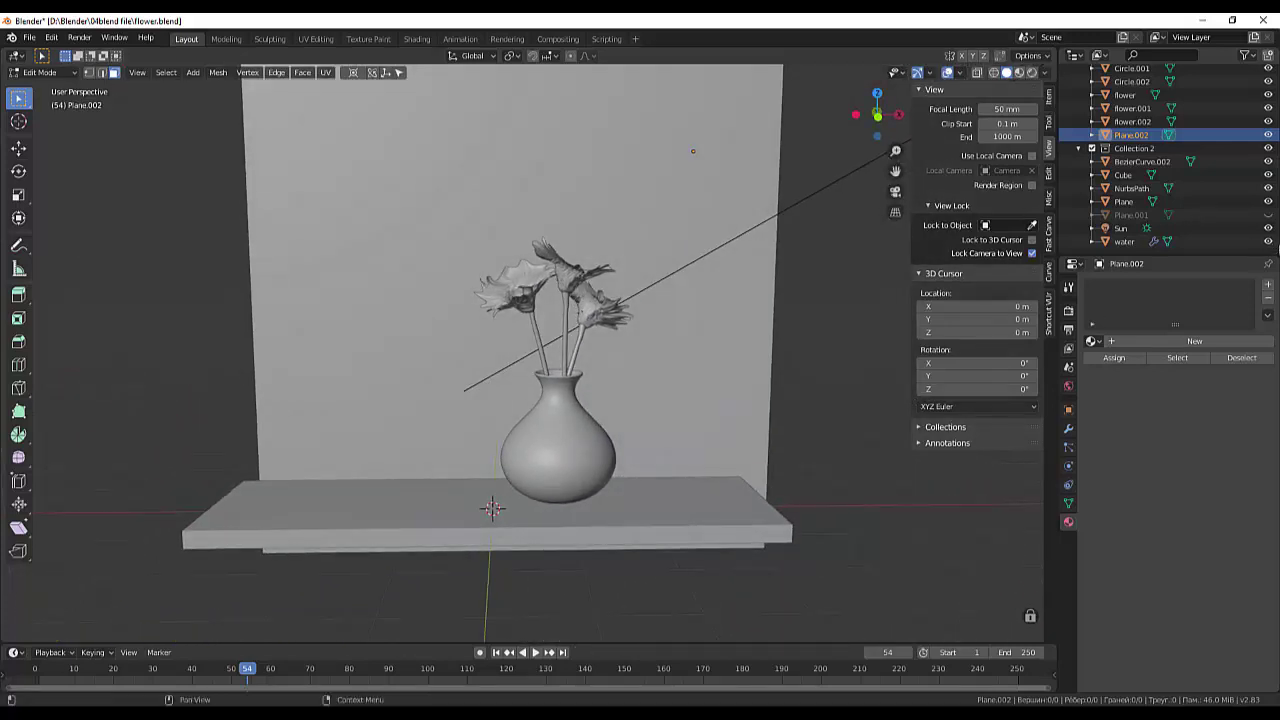
Delete the old Sun lamp from the Outliner and orbit and zoom to inspect the scene
{"action": "left_click", "coordinate": [1110, 229]}
{"action": "right_click", "coordinate": [1110, 231]}
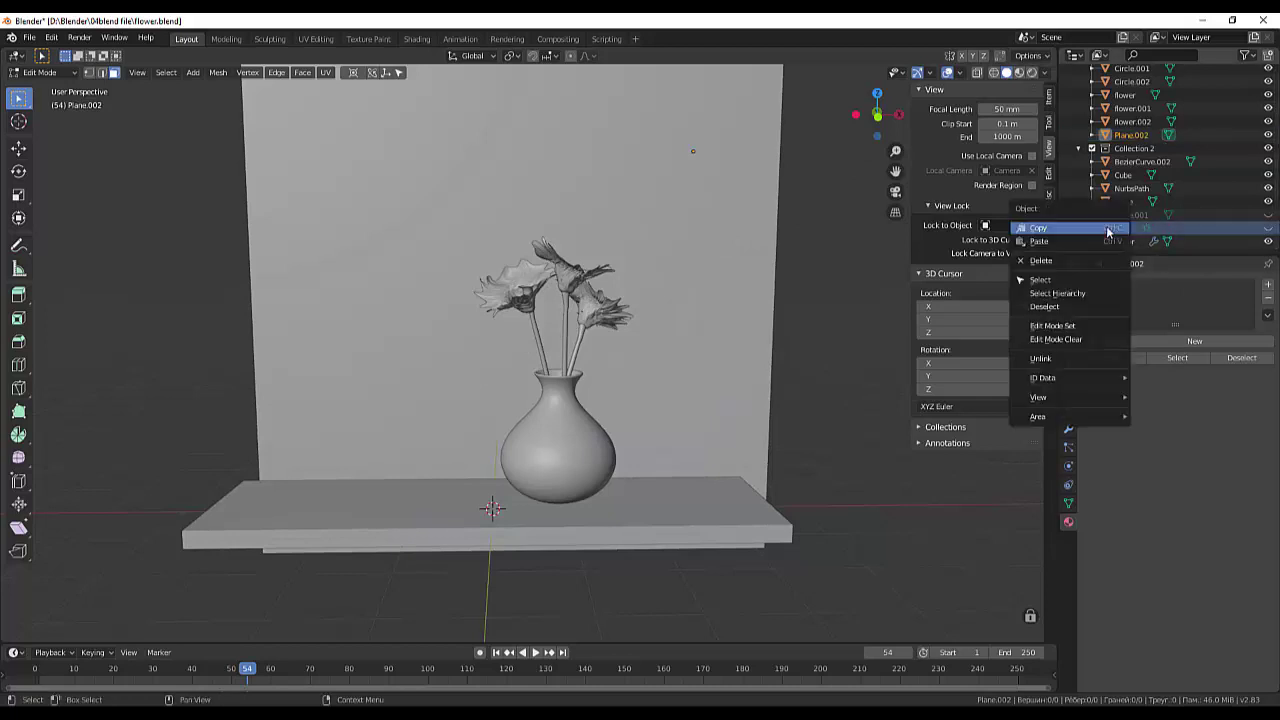
{"action": "left_click", "coordinate": [1044, 260]}
{"action": "mouse_move", "coordinate": [798, 369]}
{"action": "middle_mouse_down"}
{"action": "mouse_move", "coordinate": [736, 357]}
{"action": "mouse_move", "coordinate": [805, 318]}
{"action": "middle_mouse_up"}
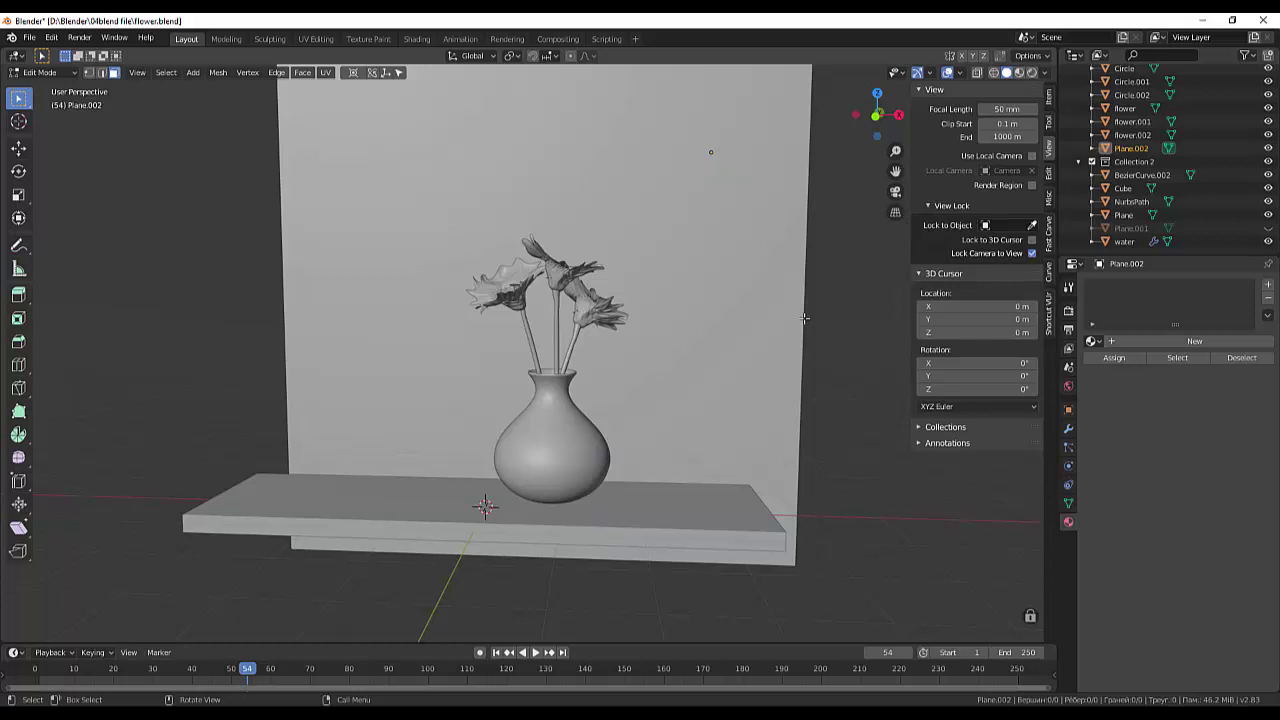
{"action": "middle_click_drag", "start_coordinate": [805, 318], "coordinate": [837, 323]}
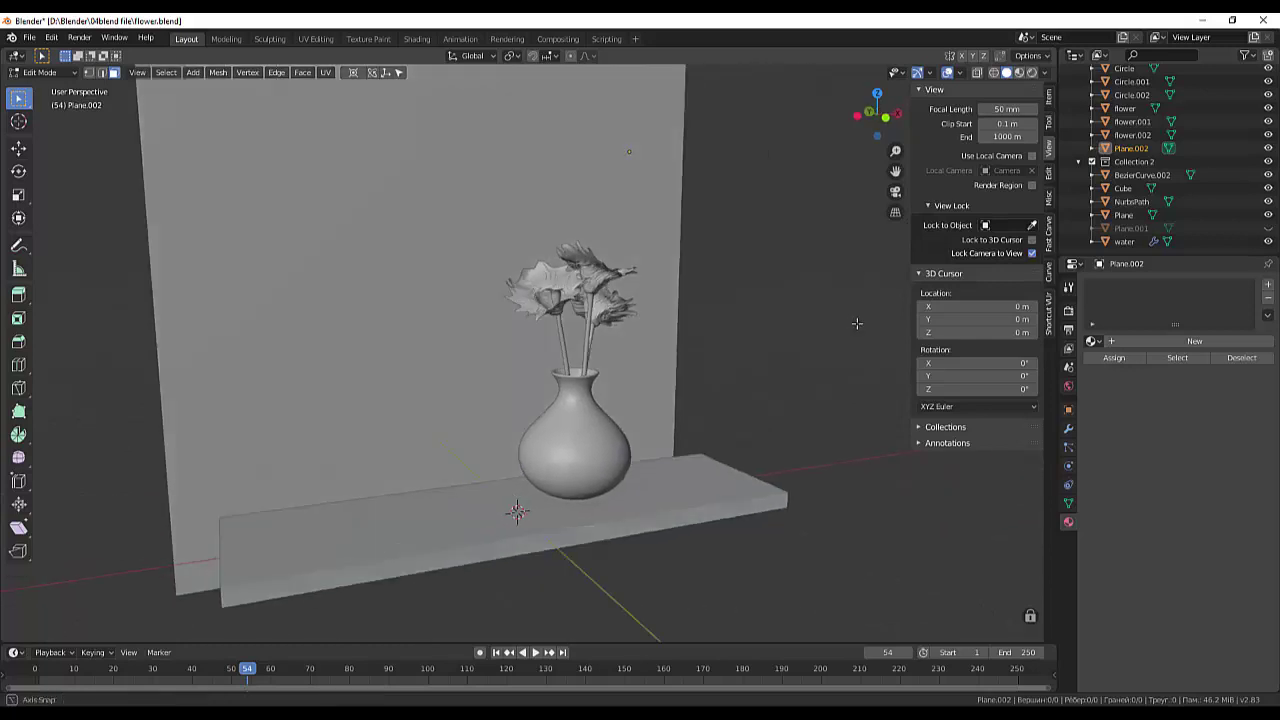
{"action": "scroll", "coordinate": [830, 323], "scroll_direction": "down", "scroll_amount": 2}
{"action": "scroll", "coordinate": [828, 322], "scroll_direction": "down", "scroll_amount": 1}
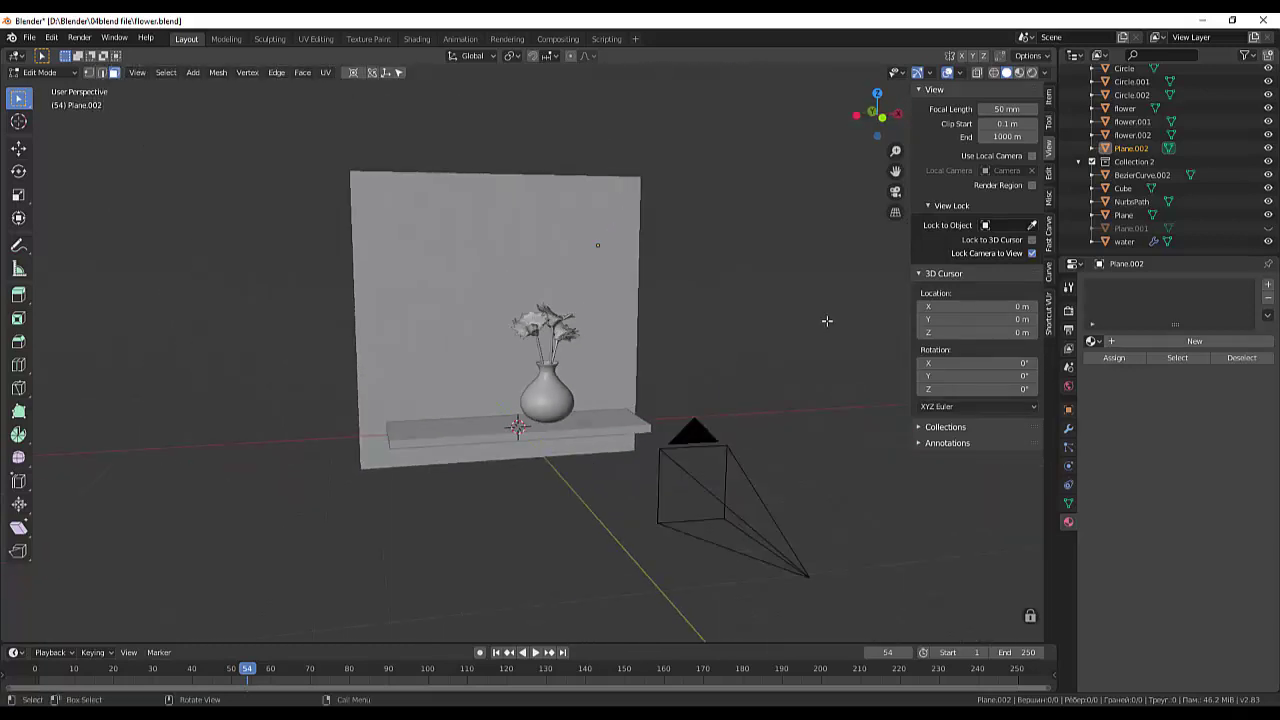
{"action": "scroll", "coordinate": [777, 323], "scroll_direction": "up", "scroll_amount": 5}
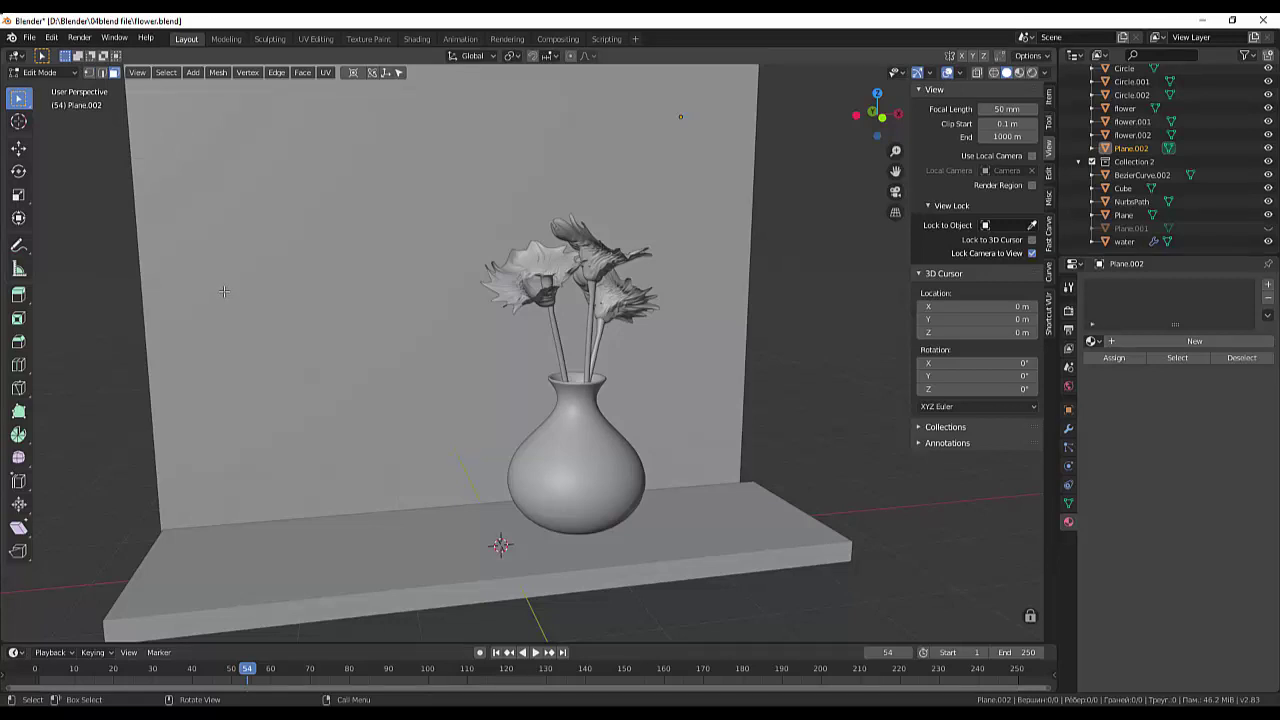
{"action": "scroll", "coordinate": [305, 220], "scroll_direction": "down", "scroll_amount": 3}
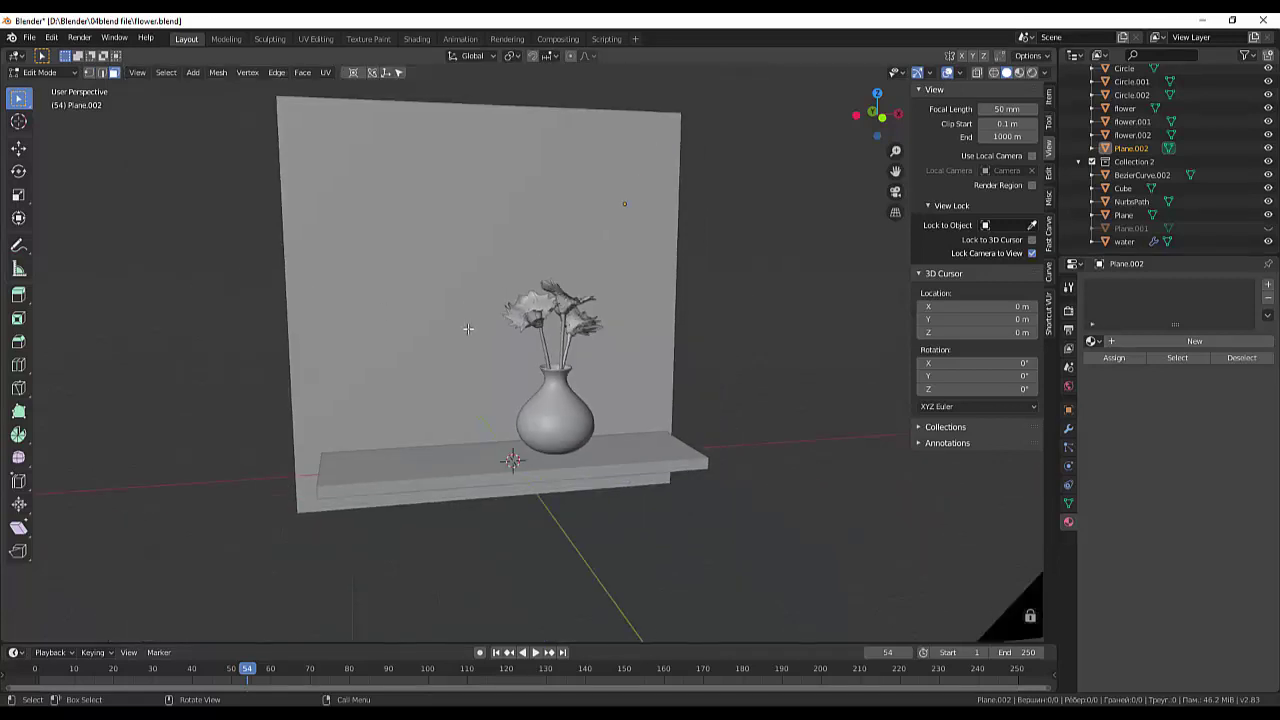
{"action": "scroll", "coordinate": [468, 328], "scroll_direction": "down", "scroll_amount": 3}
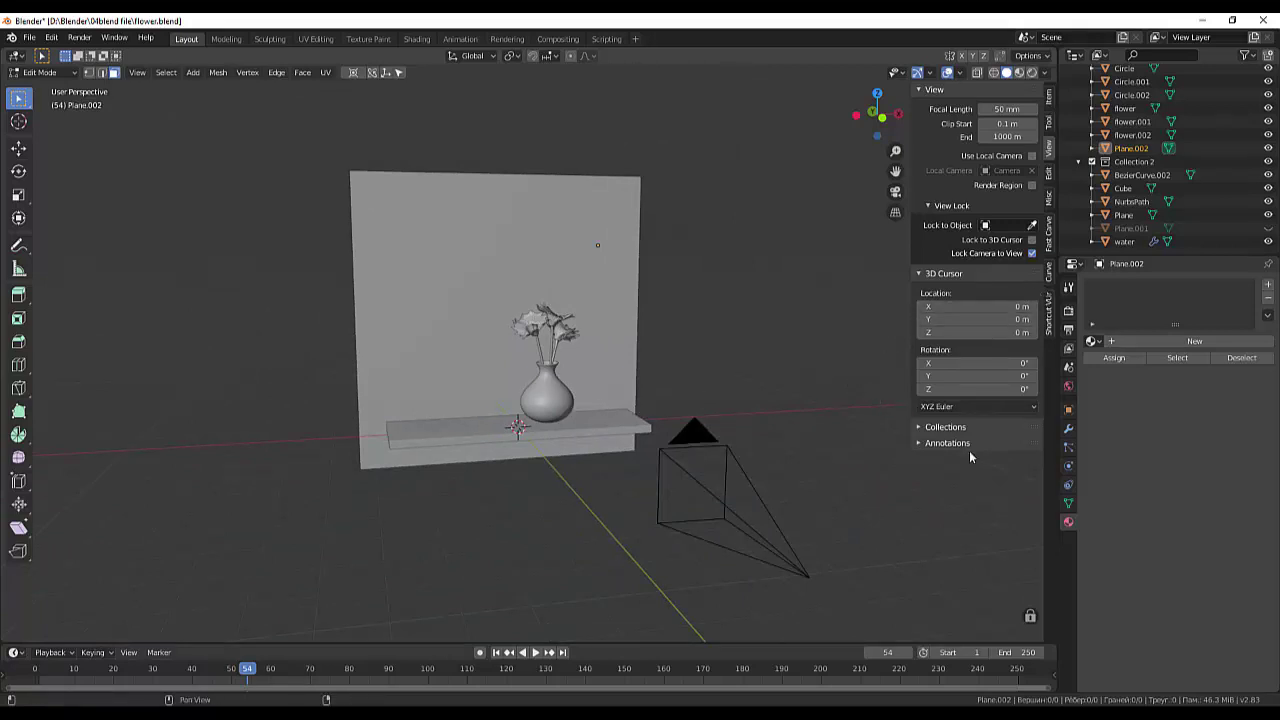
{"action": "key", "text": "shift+a"}
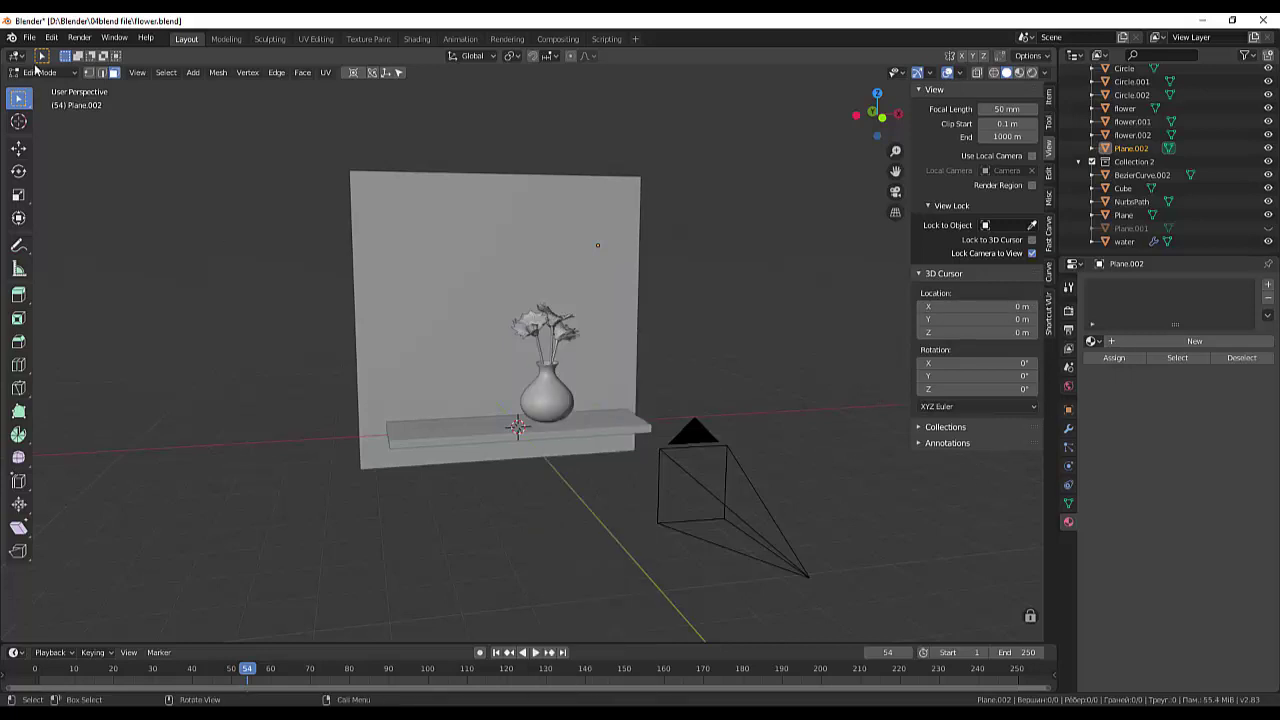
Switch to Object Mode, add a new Sun light and move it up to the upper right
{"action": "left_click", "coordinate": [38, 72]}
{"action": "left_click", "coordinate": [30, 89]}
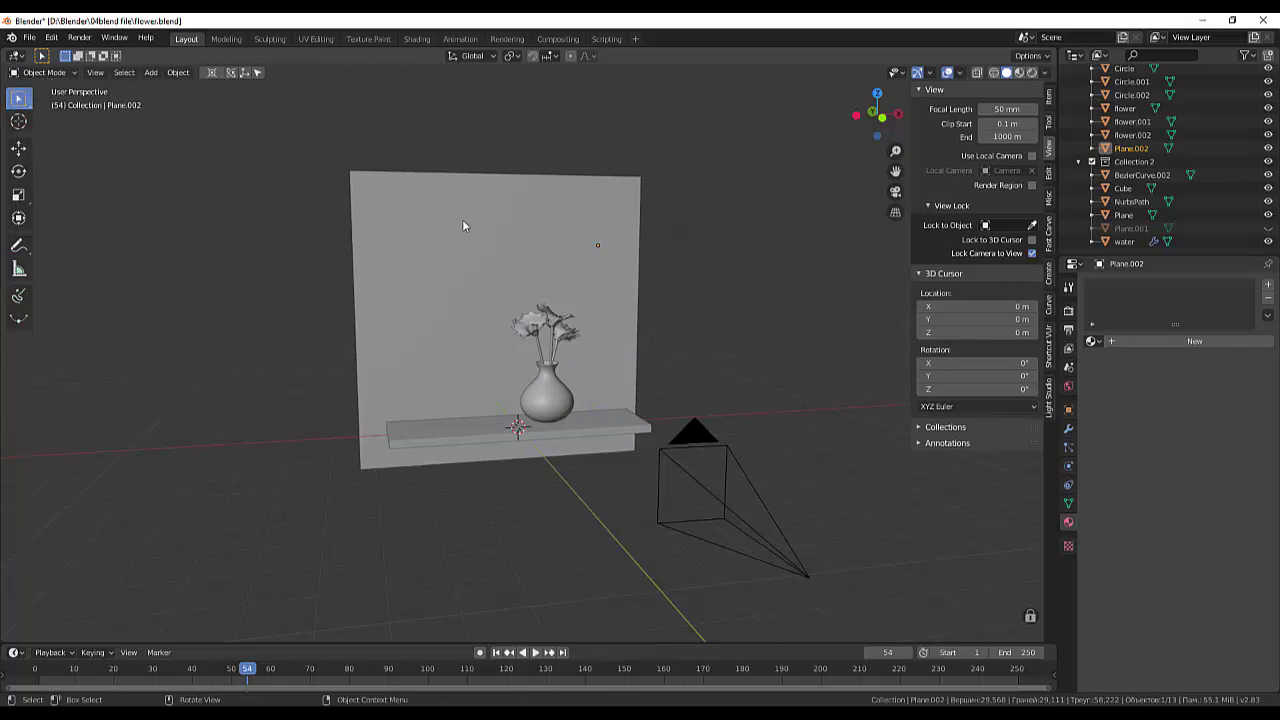
{"action": "key", "text": "shift+a"}
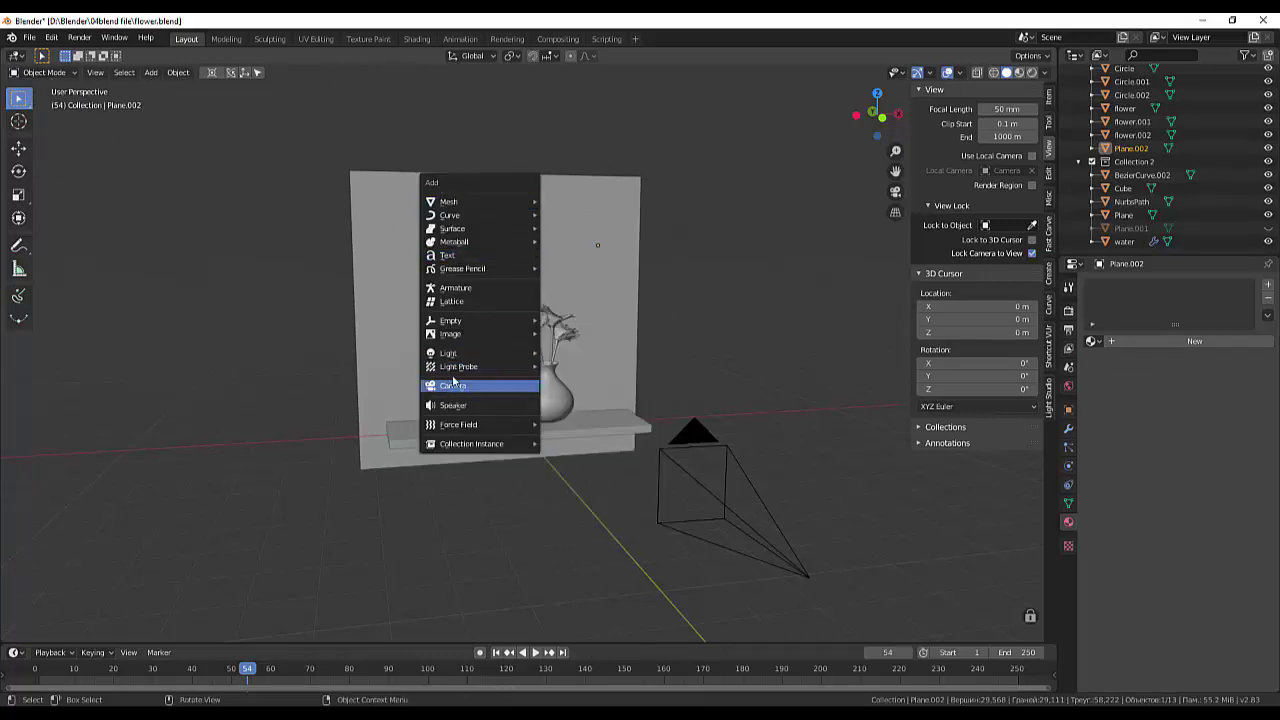
{"action": "mouse_move", "coordinate": [470, 353]}
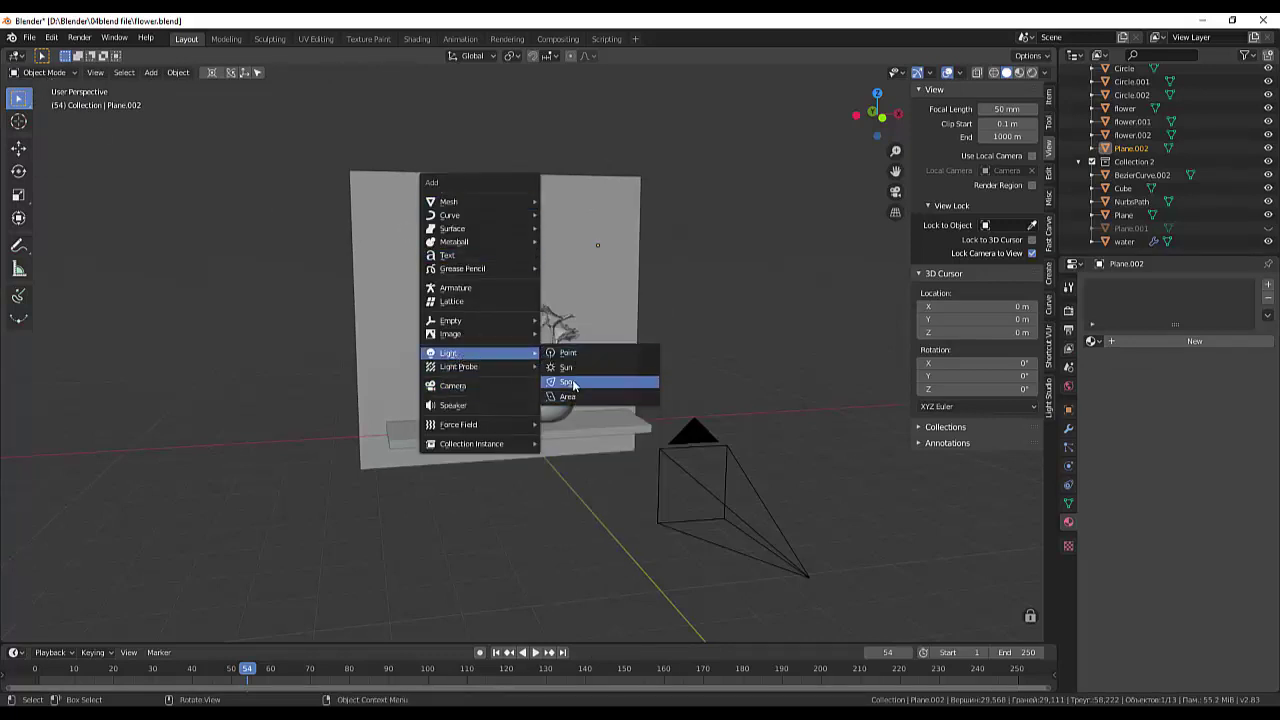
{"action": "left_click", "coordinate": [574, 368]}
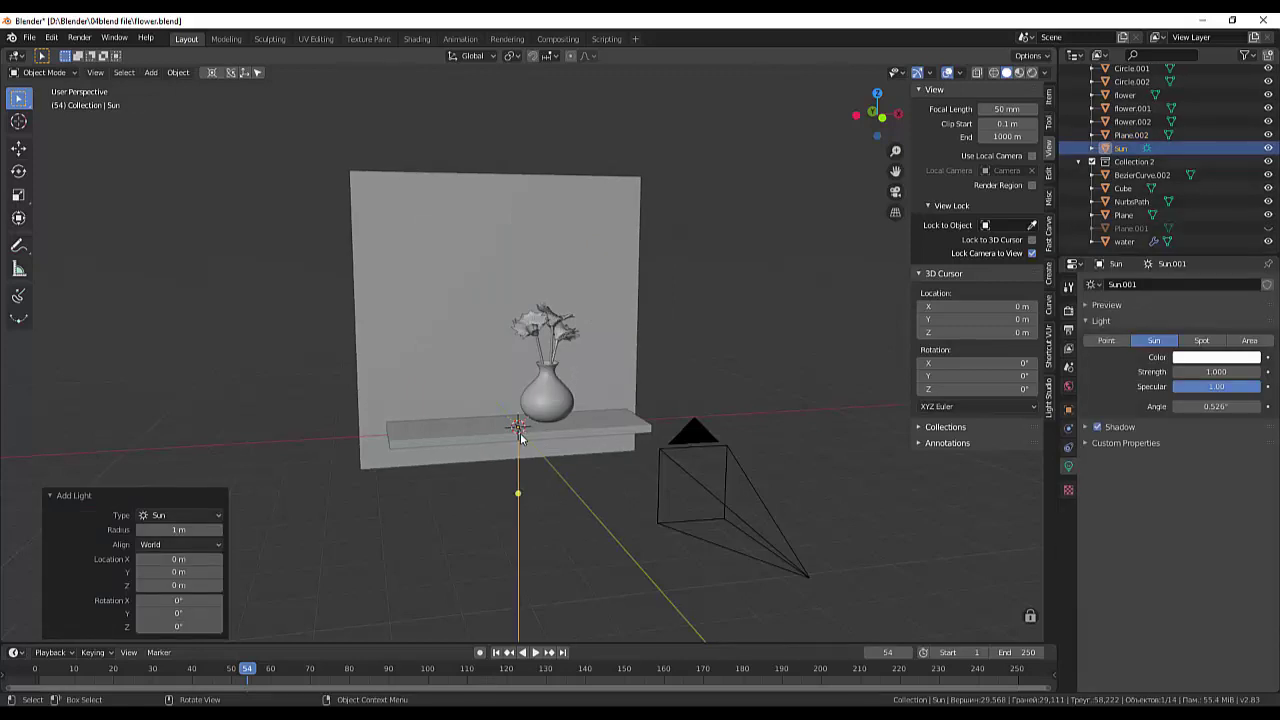
{"action": "key", "text": "g"}
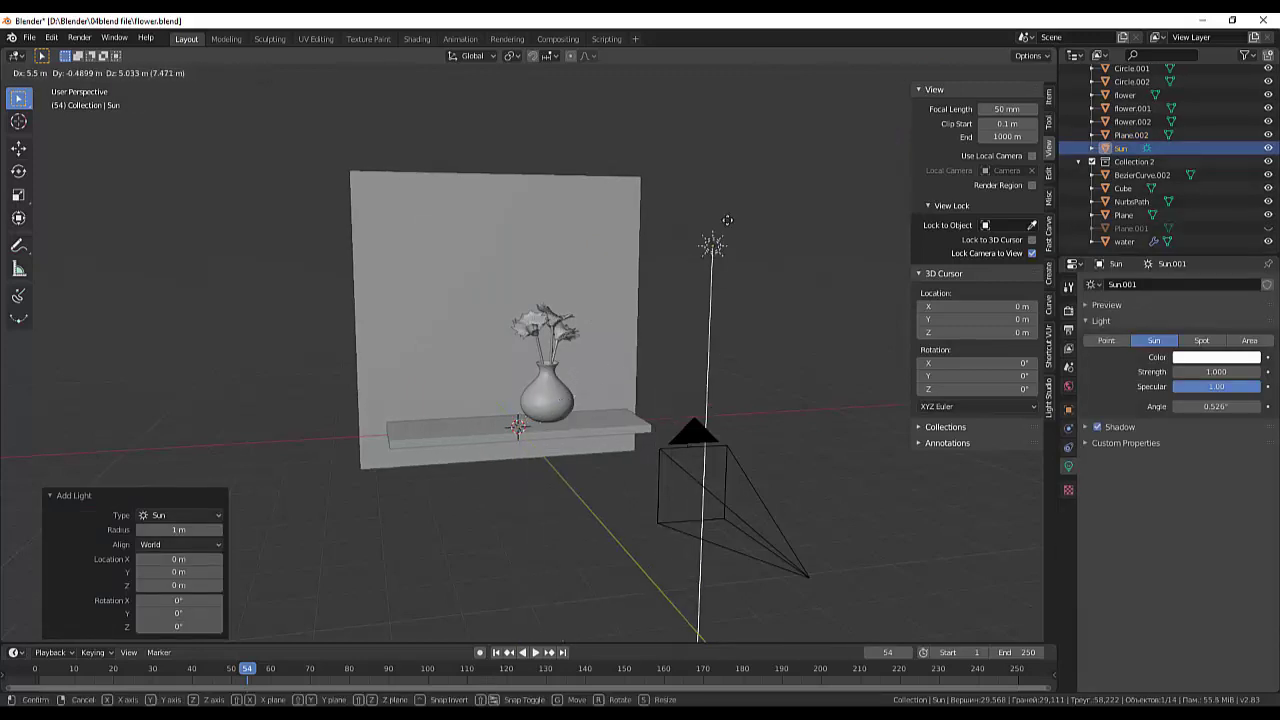
{"action": "left_click", "coordinate": [765, 132]}
Reposition the Sun above the shelf and tilt its rays down toward the scene
{"action": "middle_click_drag", "start_coordinate": [816, 173], "coordinate": [842, 186]}
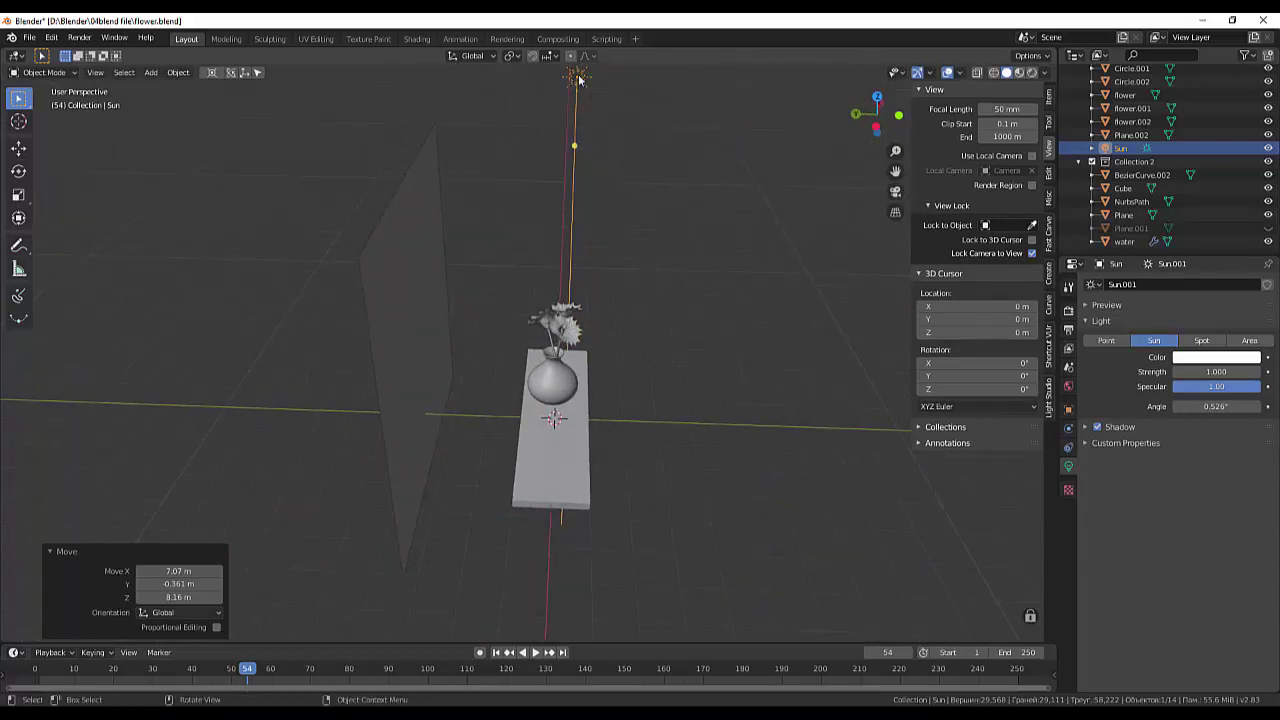
{"action": "left_click", "coordinate": [578, 79]}
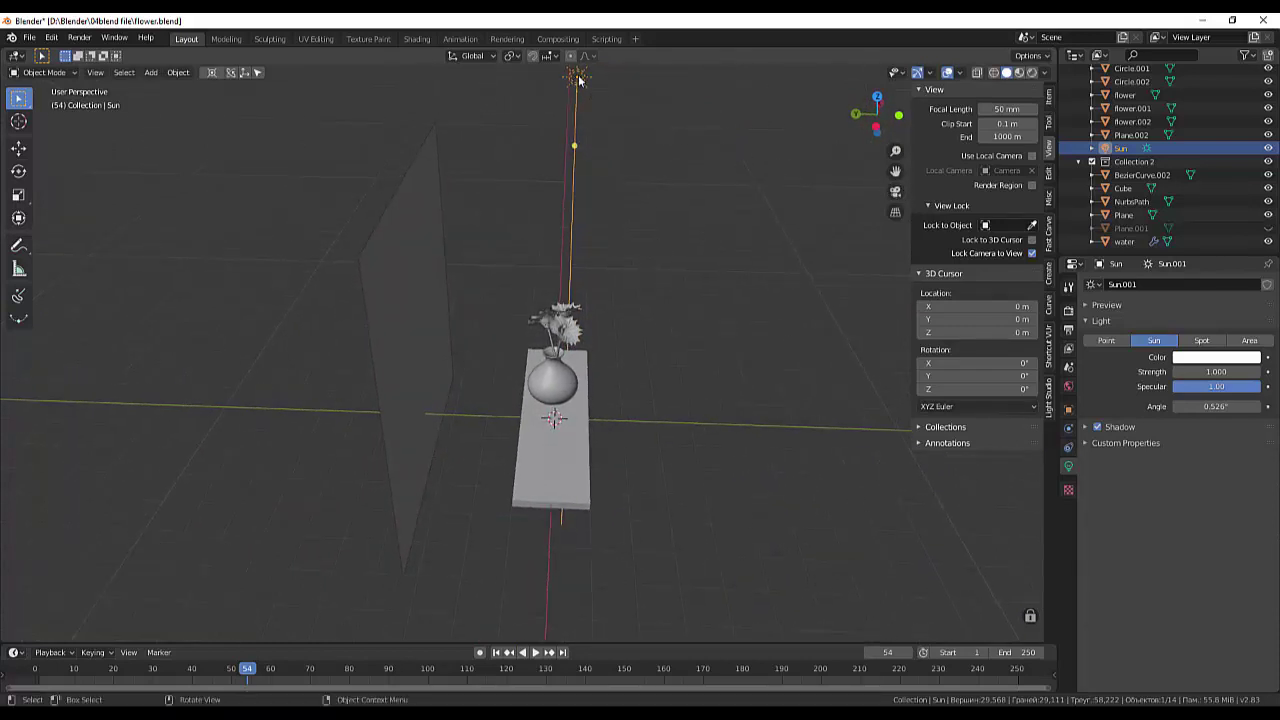
{"action": "key", "text": "g"}
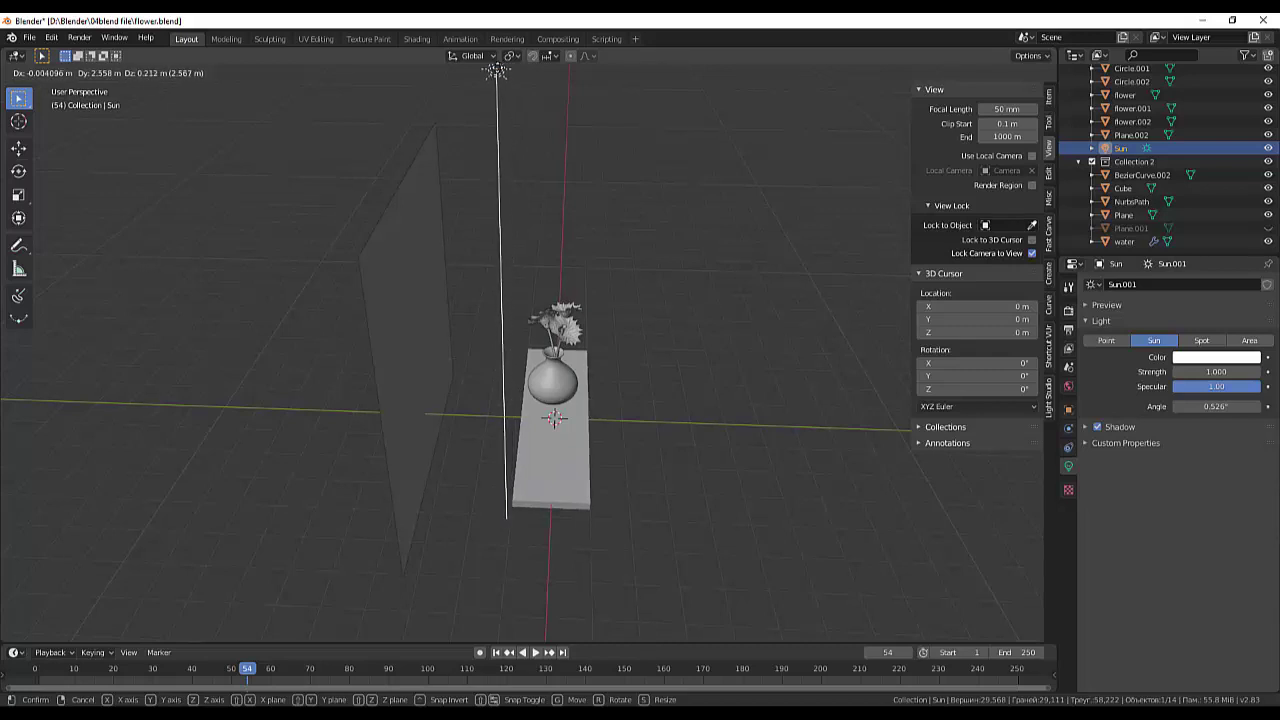
{"action": "left_click", "coordinate": [500, 72]}
{"action": "middle_click_drag", "start_coordinate": [566, 115], "coordinate": [520, 131]}
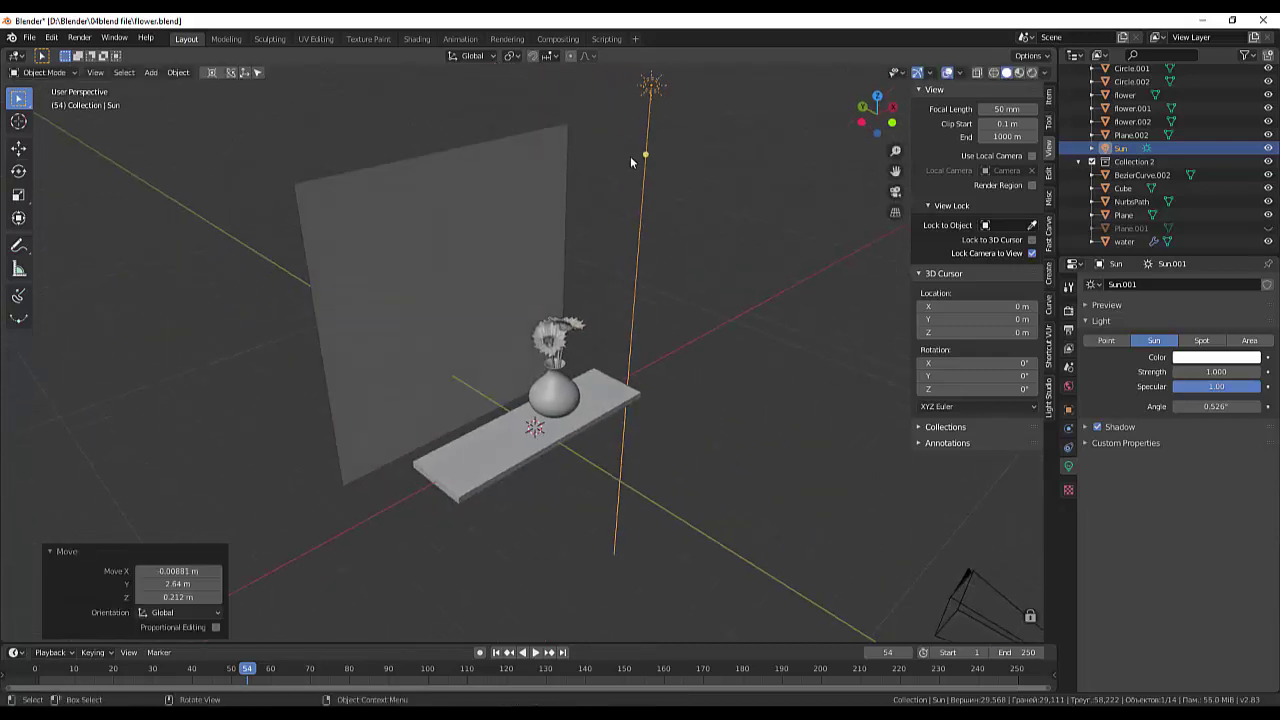
{"action": "mouse_move", "coordinate": [645, 155]}
{"action": "left_mouse_down"}
{"action": "mouse_move", "coordinate": [564, 190]}
{"action": "mouse_move", "coordinate": [451, 390]}
{"action": "mouse_move", "coordinate": [435, 383]}
{"action": "left_mouse_up"}
{"action": "left_click", "coordinate": [400, 300]}
Swing the Sun light's rays to a new diagonal angle
{"action": "mouse_move", "coordinate": [400, 300]}
{"action": "middle_mouse_down"}
{"action": "mouse_move", "coordinate": [633, 357]}
{"action": "mouse_move", "coordinate": [598, 330]}
{"action": "mouse_move", "coordinate": [549, 338]}
{"action": "middle_mouse_up"}
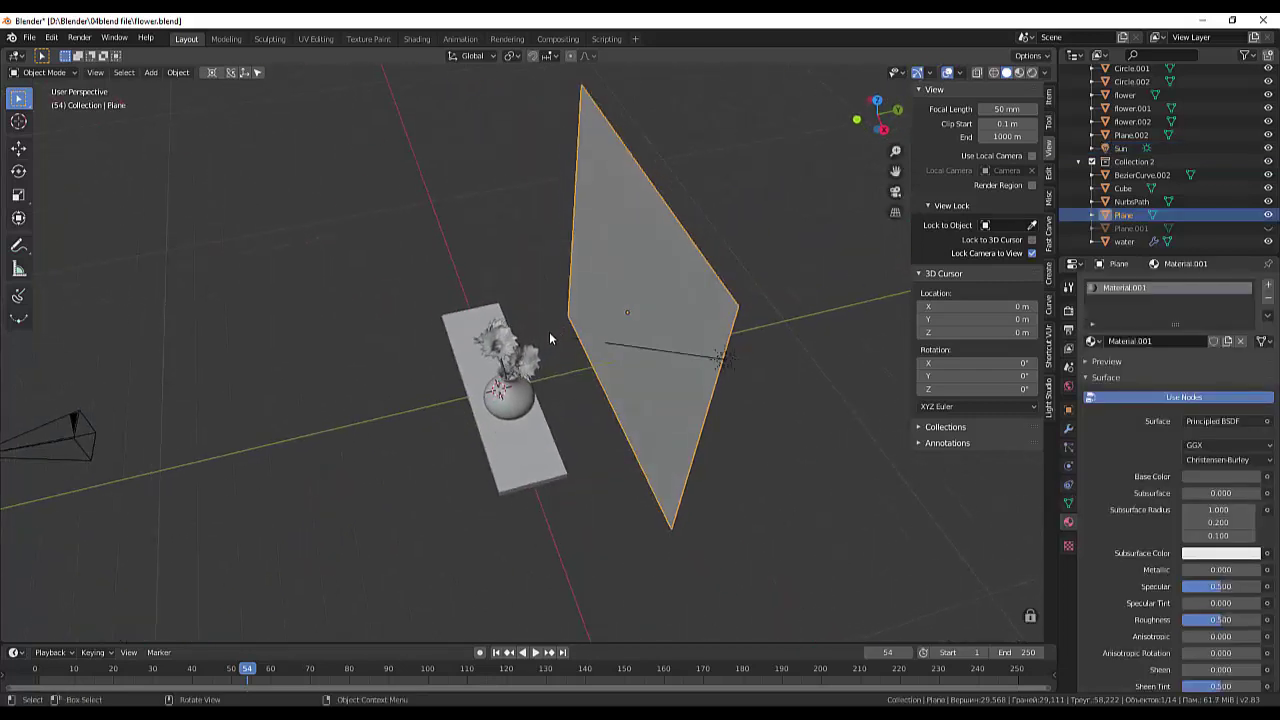
{"action": "left_click", "coordinate": [639, 351]}
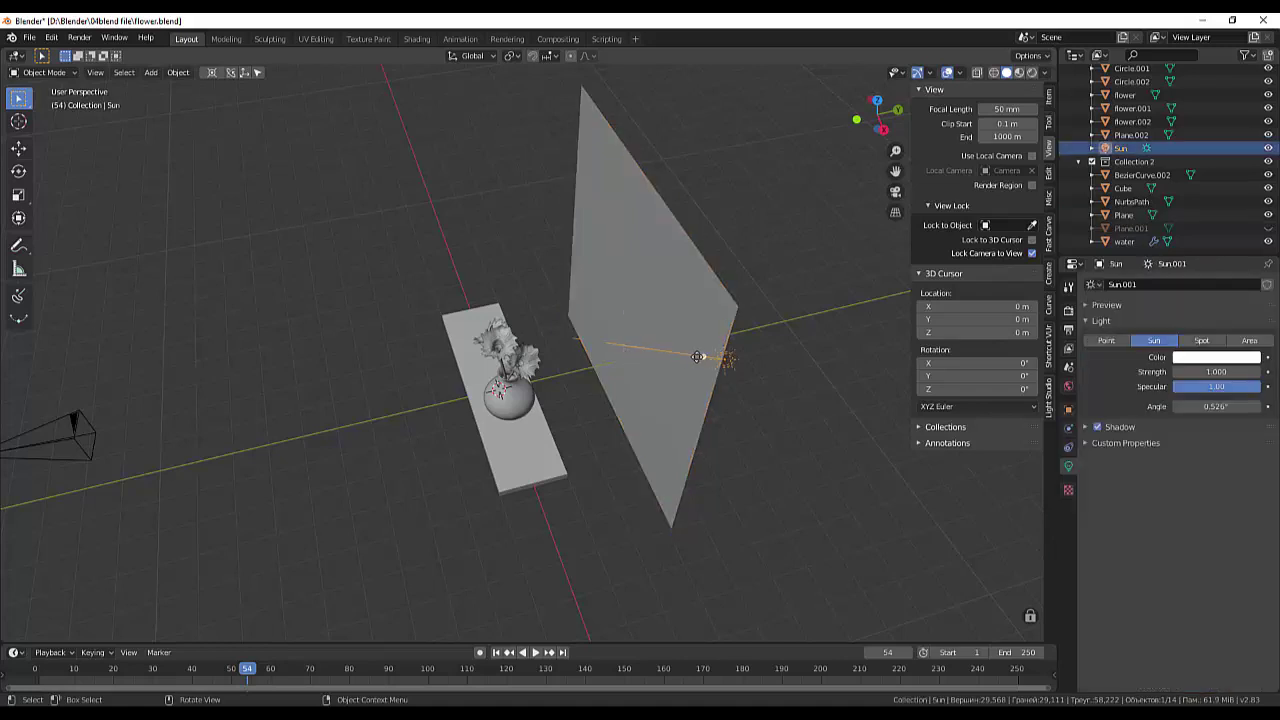
{"action": "mouse_move", "coordinate": [698, 357]}
{"action": "left_mouse_down"}
{"action": "mouse_move", "coordinate": [543, 279]}
{"action": "mouse_move", "coordinate": [577, 234]}
{"action": "left_mouse_up"}
{"action": "left_click", "coordinate": [577, 234]}
Move the Sun slightly down and right, then steepen its rays across the vase and wall
{"action": "middle_click_drag", "start_coordinate": [766, 257], "coordinate": [777, 145]}
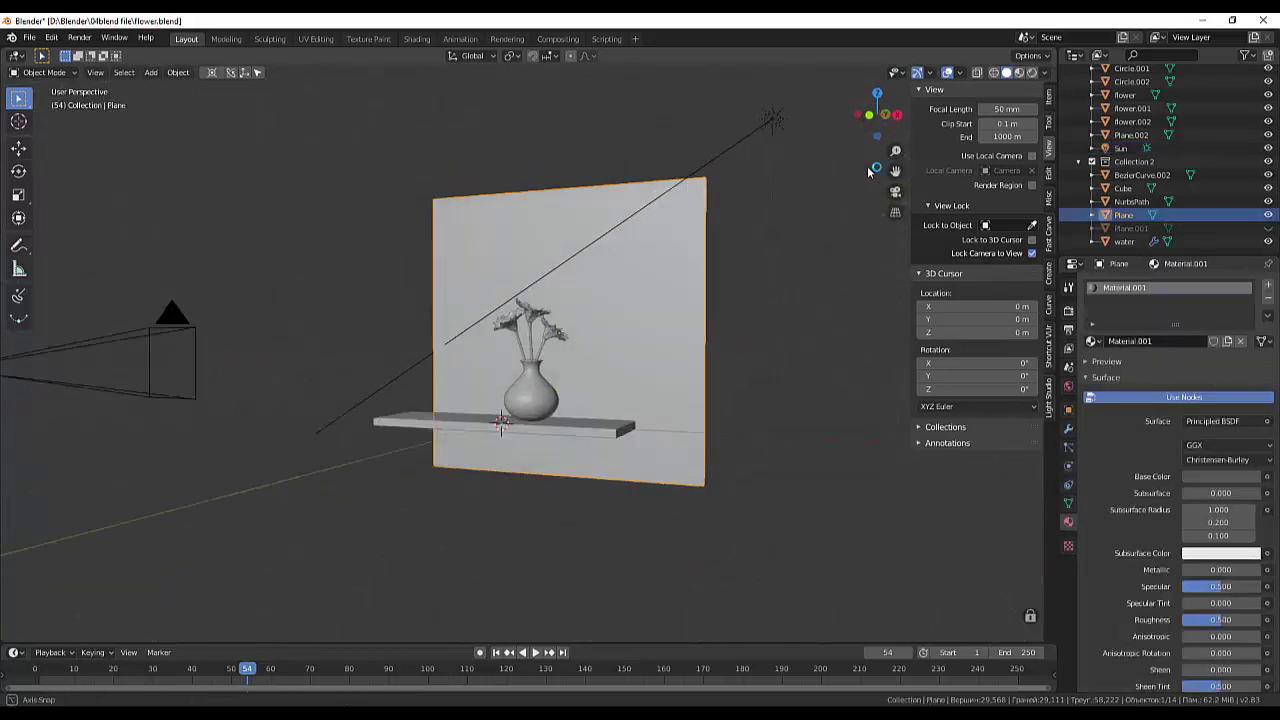
{"action": "left_click", "coordinate": [768, 130]}
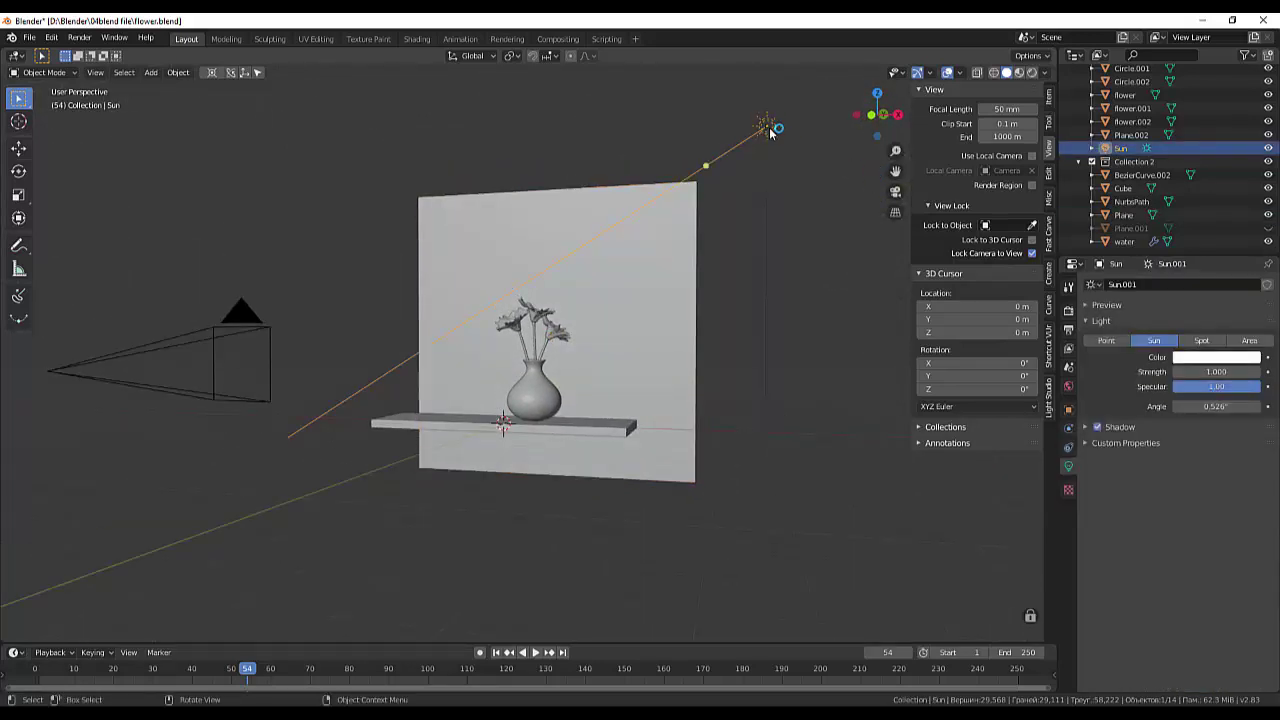
{"action": "left_click_drag", "start_coordinate": [770, 133], "coordinate": [786, 172]}
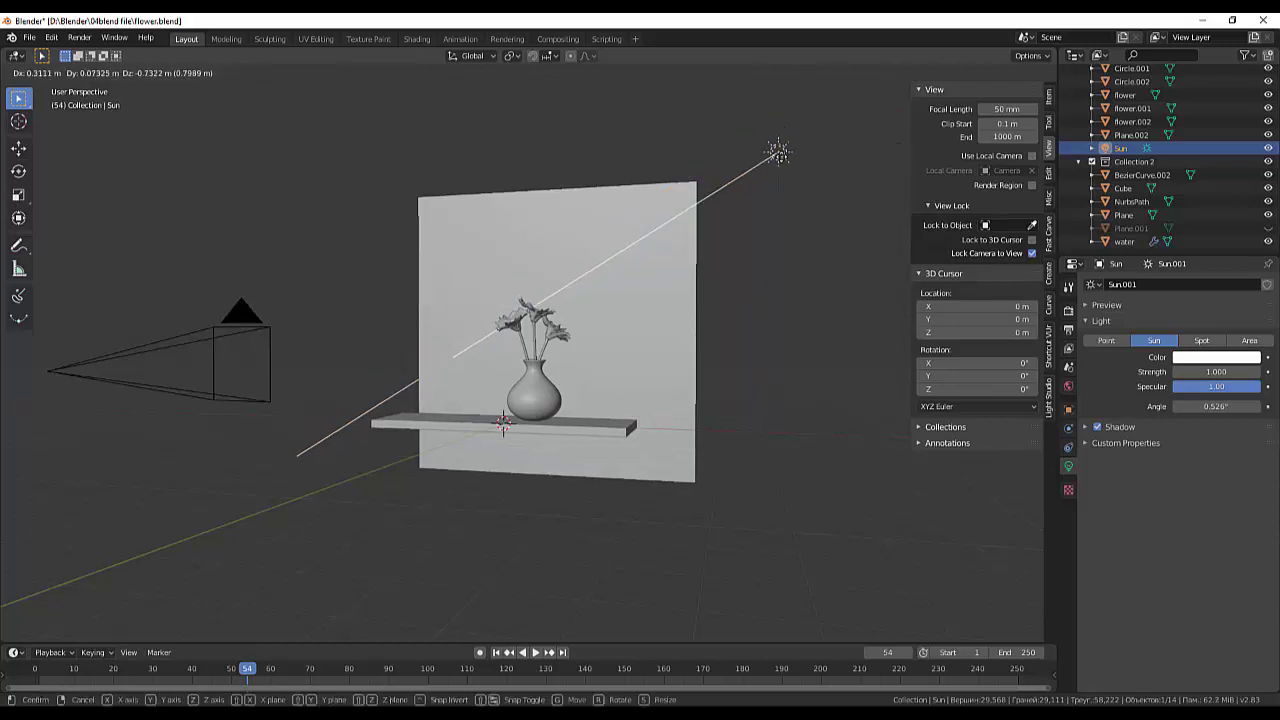
{"action": "middle_click_drag", "start_coordinate": [786, 172], "coordinate": [724, 225]}
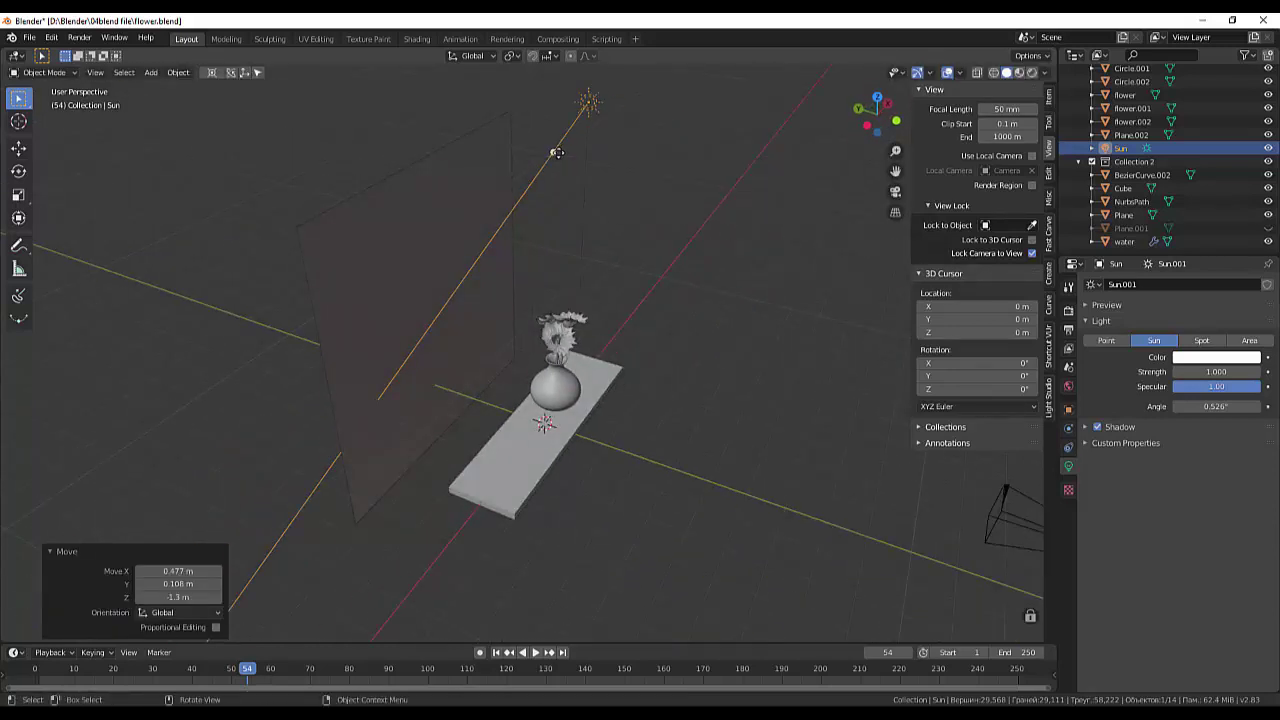
{"action": "left_click_drag", "start_coordinate": [553, 152], "coordinate": [557, 150]}
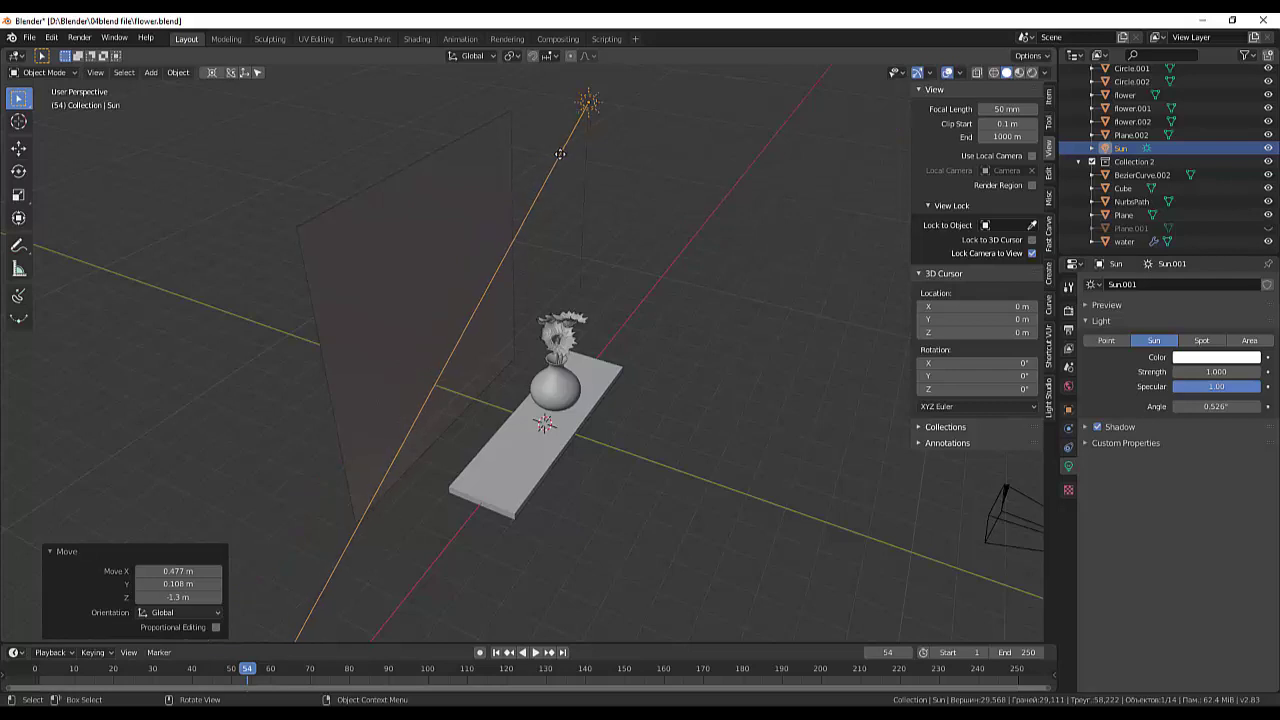
{"action": "left_click", "coordinate": [628, 225]}
{"action": "middle_click_drag", "start_coordinate": [647, 224], "coordinate": [523, 206]}
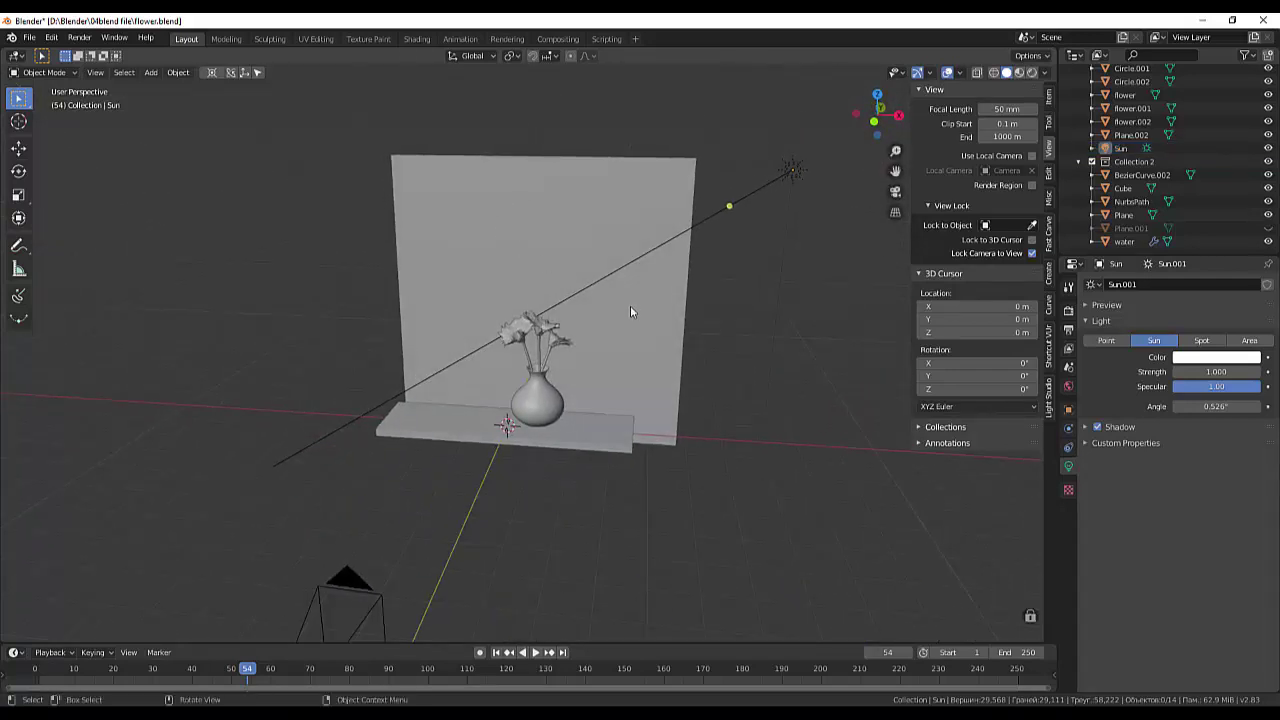
Switch the viewport to Rendered shading and frame the scene with the camera in view
{"action": "left_click", "coordinate": [1033, 74]}
{"action": "mouse_move", "coordinate": [706, 190]}
{"action": "middle_mouse_down"}
{"action": "mouse_move", "coordinate": [649, 226]}
{"action": "mouse_move", "coordinate": [658, 211]}
{"action": "middle_mouse_up"}
{"action": "scroll", "coordinate": [645, 313], "scroll_direction": "up", "scroll_amount": 2}
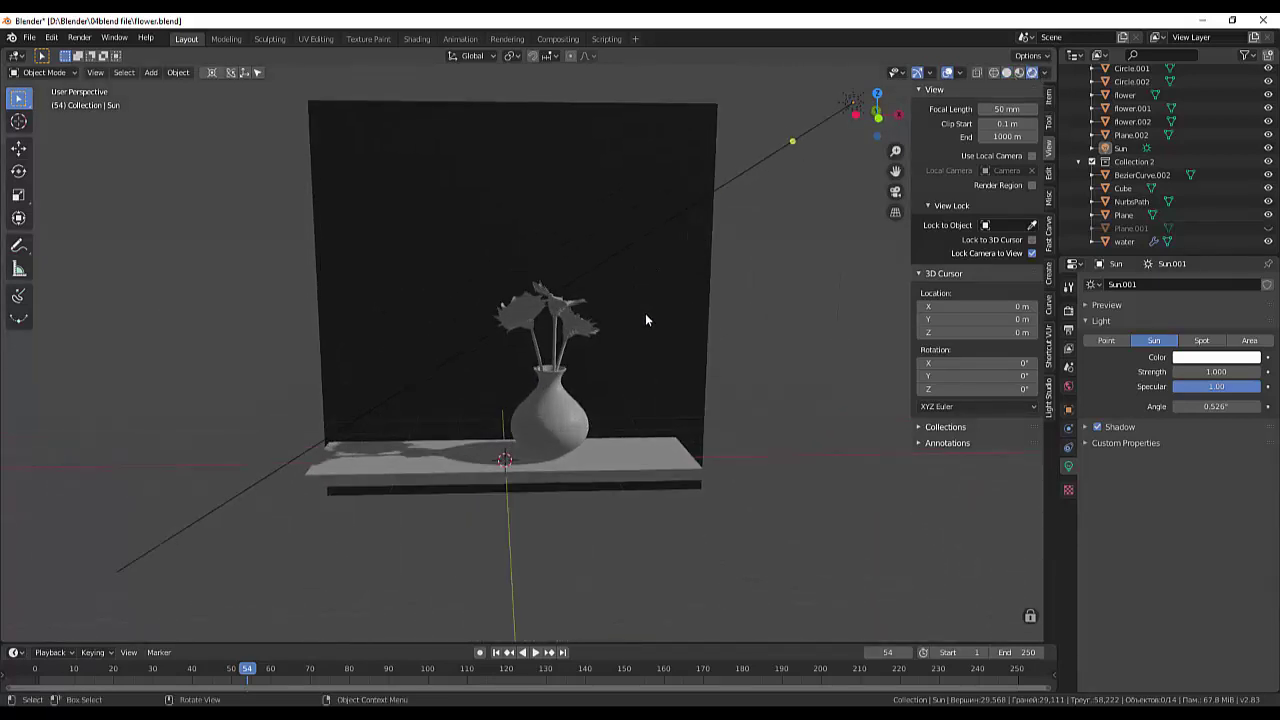
{"action": "scroll", "coordinate": [645, 318], "scroll_direction": "down", "scroll_amount": 2}
{"action": "scroll", "coordinate": [644, 325], "scroll_direction": "down", "scroll_amount": 2}
{"action": "mouse_move", "coordinate": [644, 327]}
{"action": "middle_mouse_down"}
{"action": "mouse_move", "coordinate": [727, 392]}
{"action": "mouse_move", "coordinate": [736, 379]}
{"action": "mouse_move", "coordinate": [686, 350]}
{"action": "mouse_move", "coordinate": [612, 335]}
{"action": "mouse_move", "coordinate": [596, 206]}
{"action": "middle_mouse_up"}
Raise the wall Plane's Base Color value to 1.0, making it white
{"action": "left_click", "coordinate": [601, 220]}
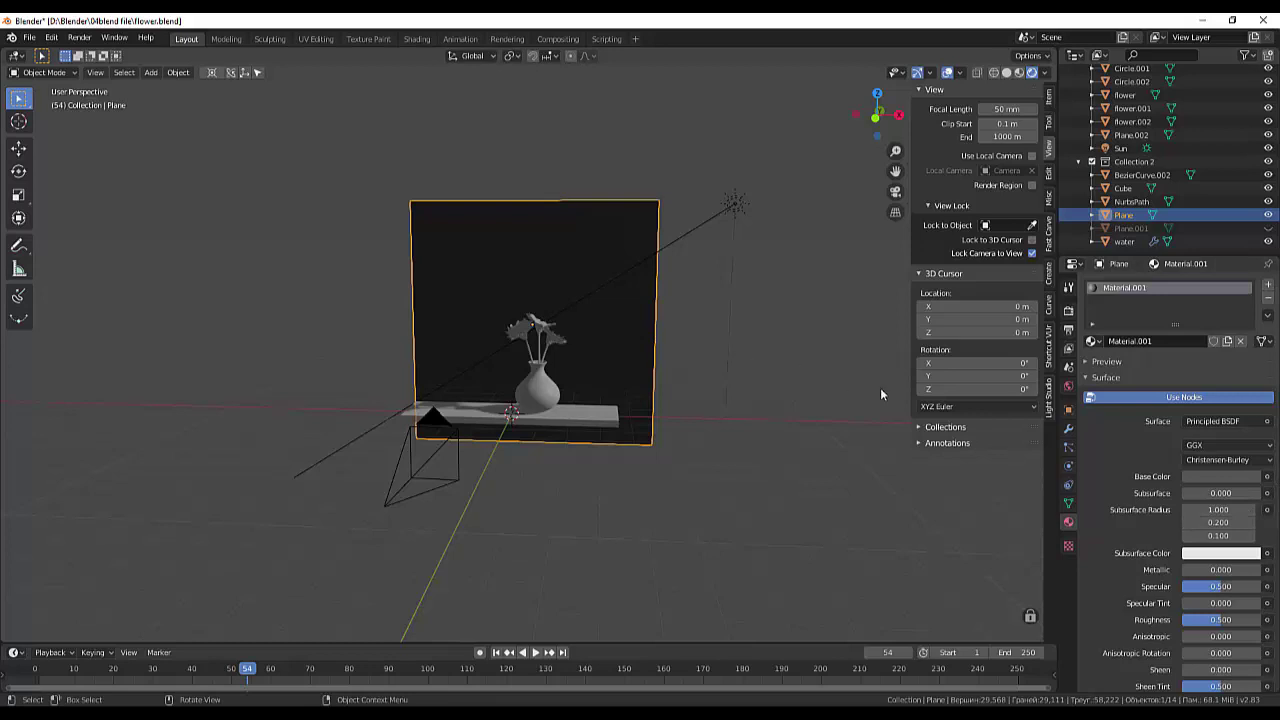
{"action": "left_click", "coordinate": [1220, 476]}
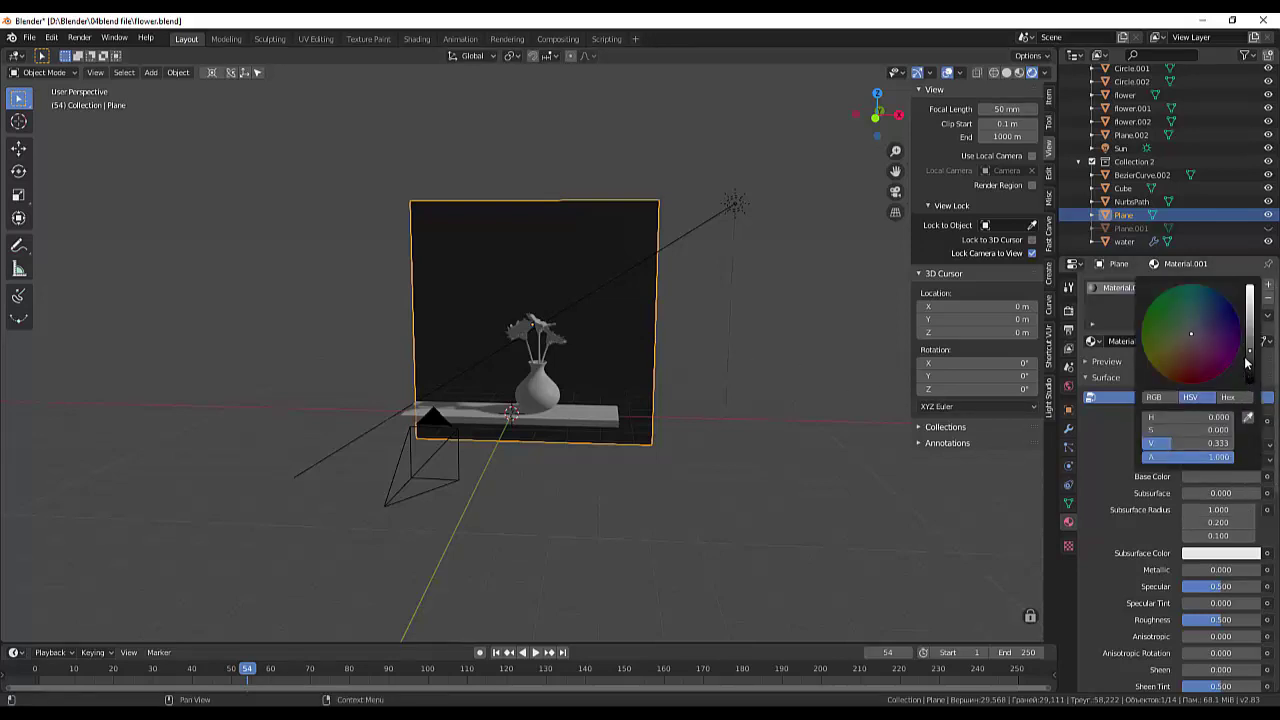
{"action": "left_click_drag", "start_coordinate": [1248, 355], "coordinate": [1249, 288]}
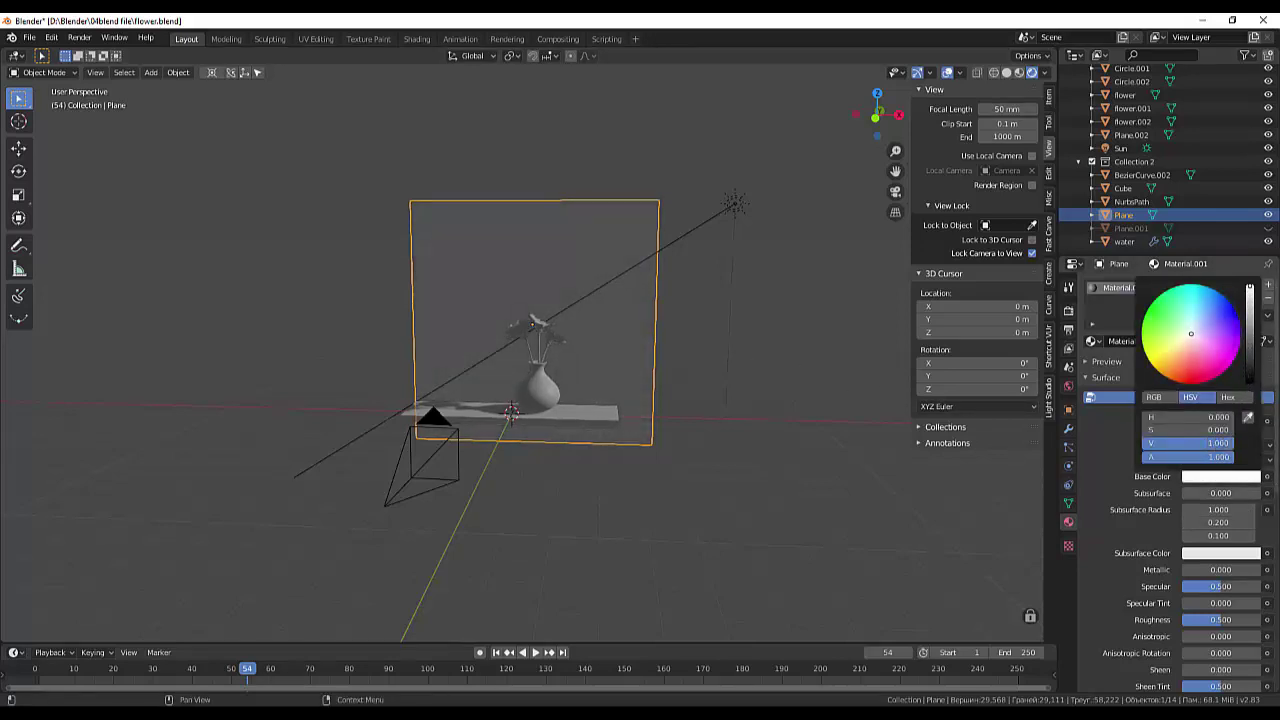
{"action": "left_click", "coordinate": [667, 377]}
{"action": "left_click", "coordinate": [603, 357]}
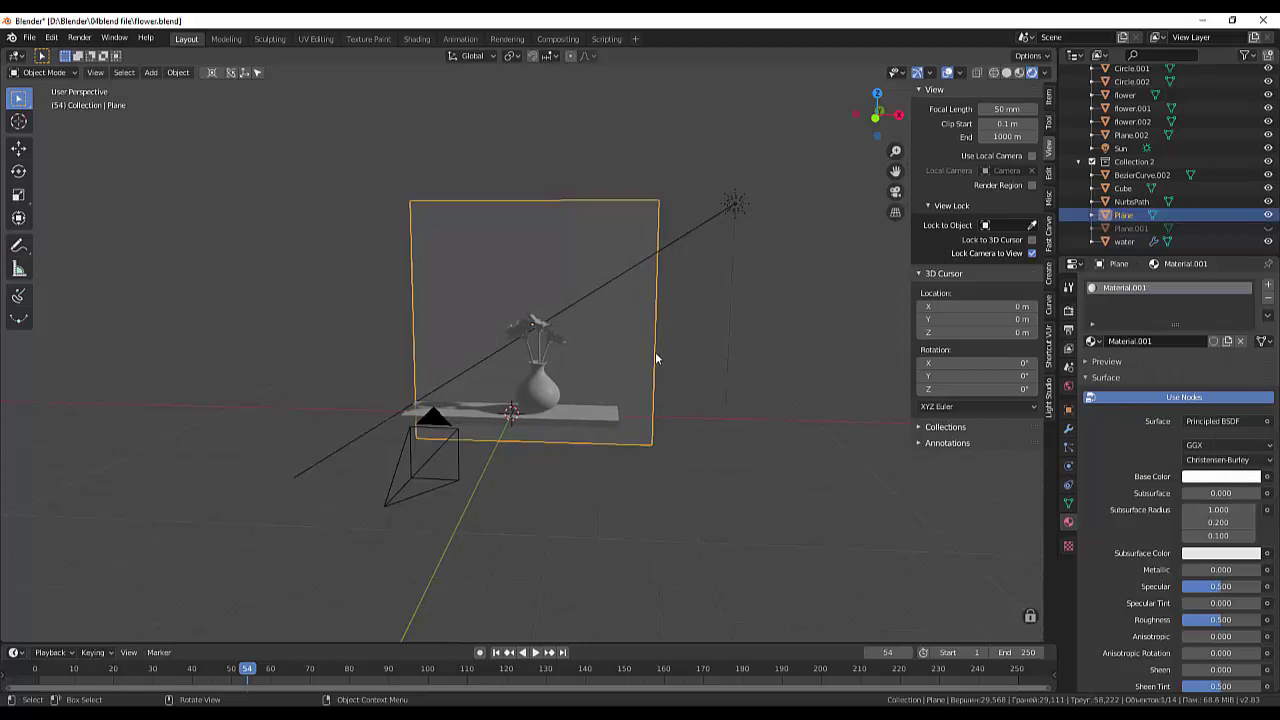
{"action": "mouse_move", "coordinate": [659, 359]}
{"action": "middle_mouse_down"}
{"action": "mouse_move", "coordinate": [743, 376]}
{"action": "mouse_move", "coordinate": [676, 369]}
{"action": "middle_mouse_up"}
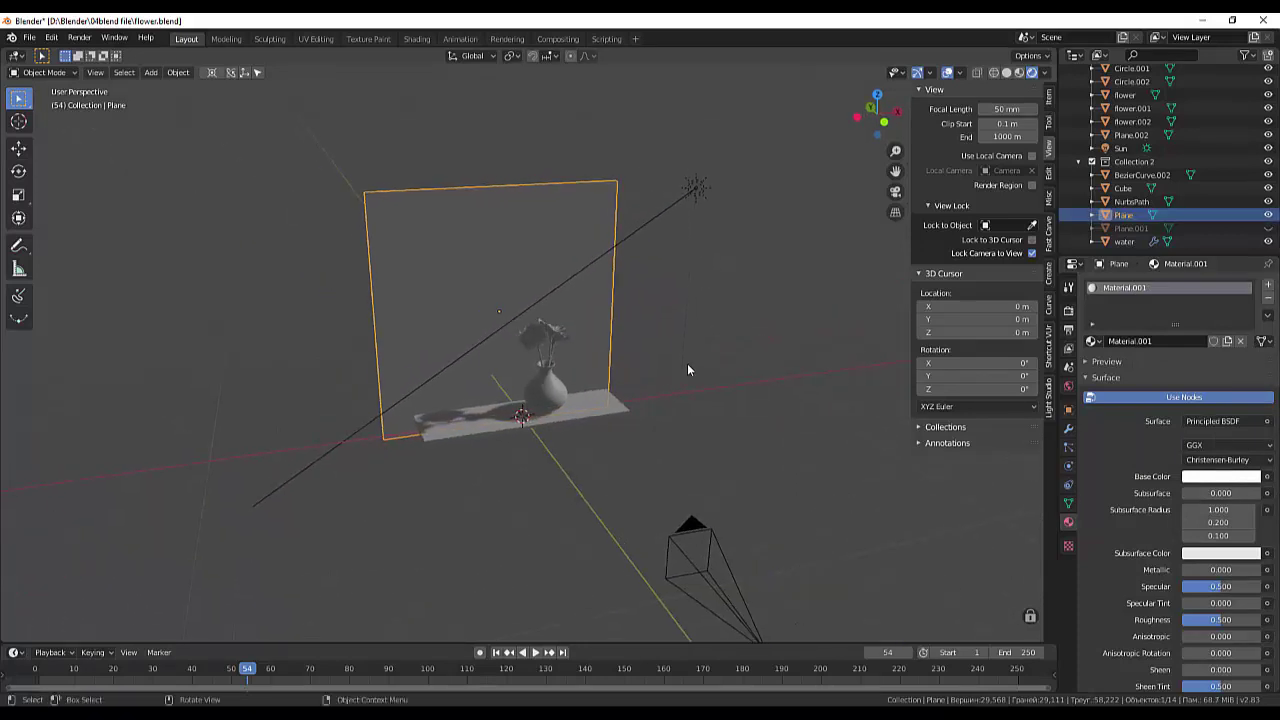
{"action": "scroll", "coordinate": [676, 369], "scroll_direction": "up", "scroll_amount": 2}
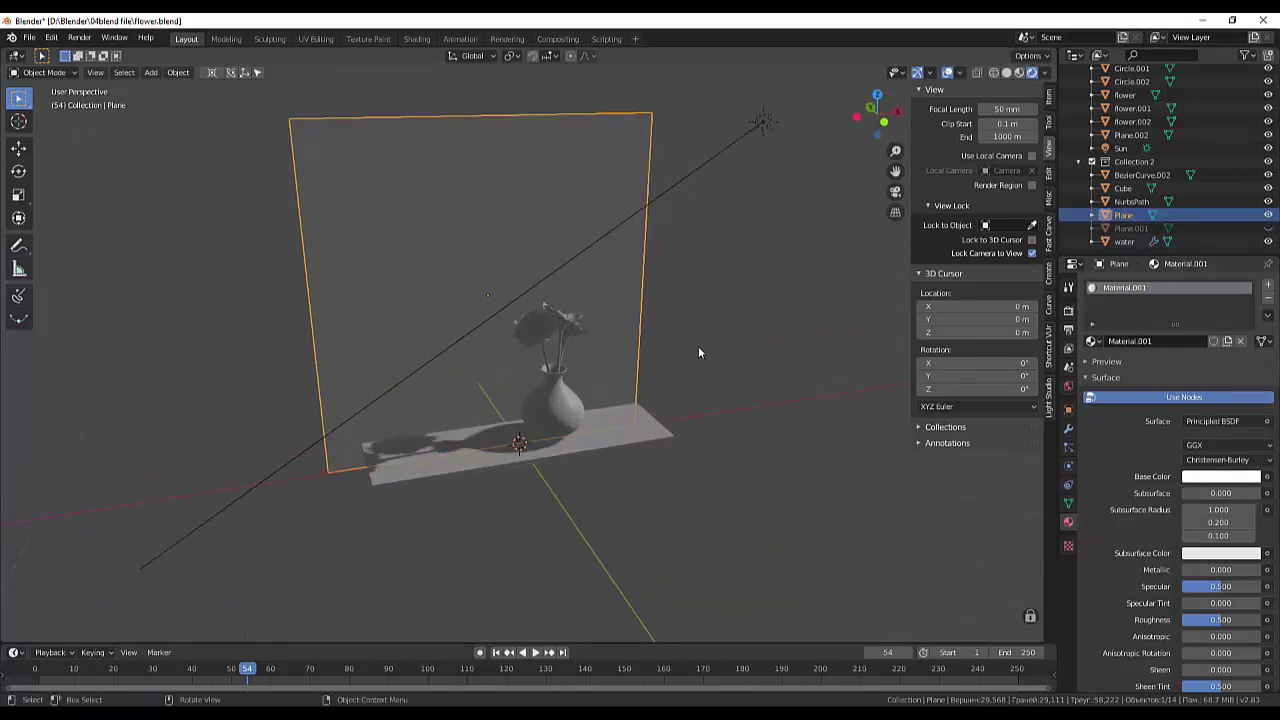
{"action": "middle_click_drag", "start_coordinate": [698, 346], "coordinate": [684, 347]}
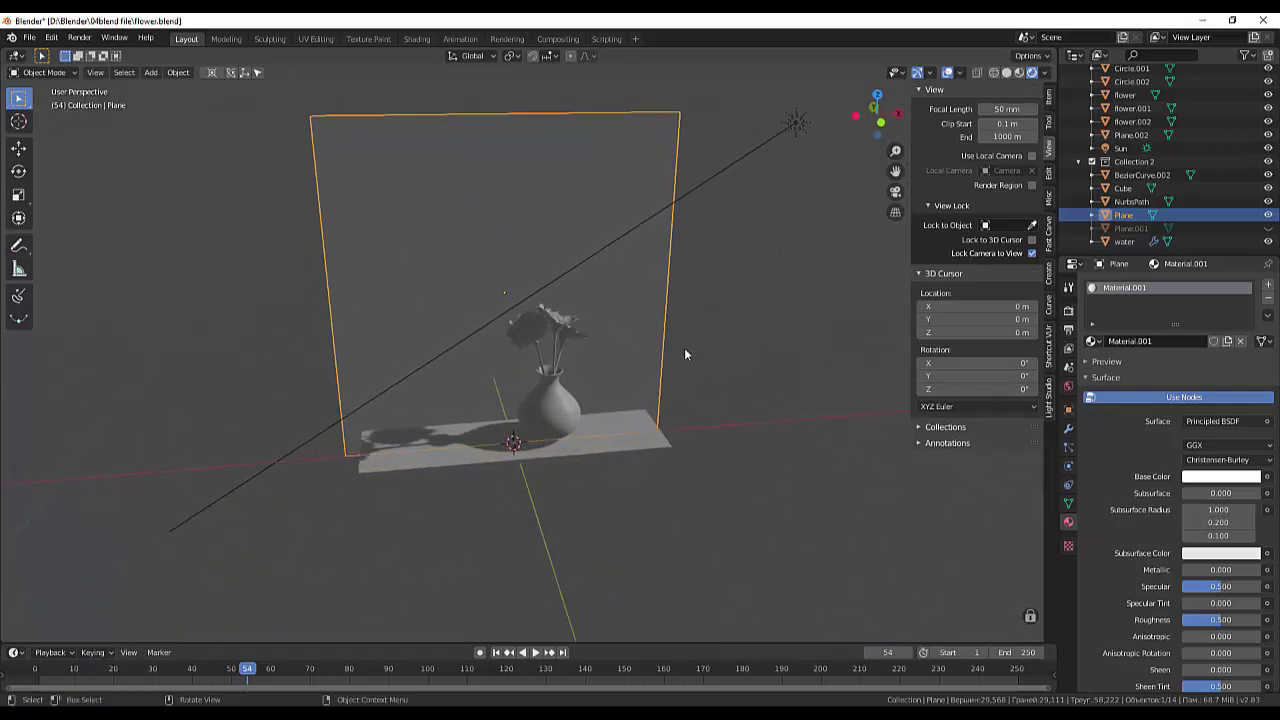
Add a new plane and rotate it 90° about Y to stand it upright
{"action": "key", "text": "shift+a"}
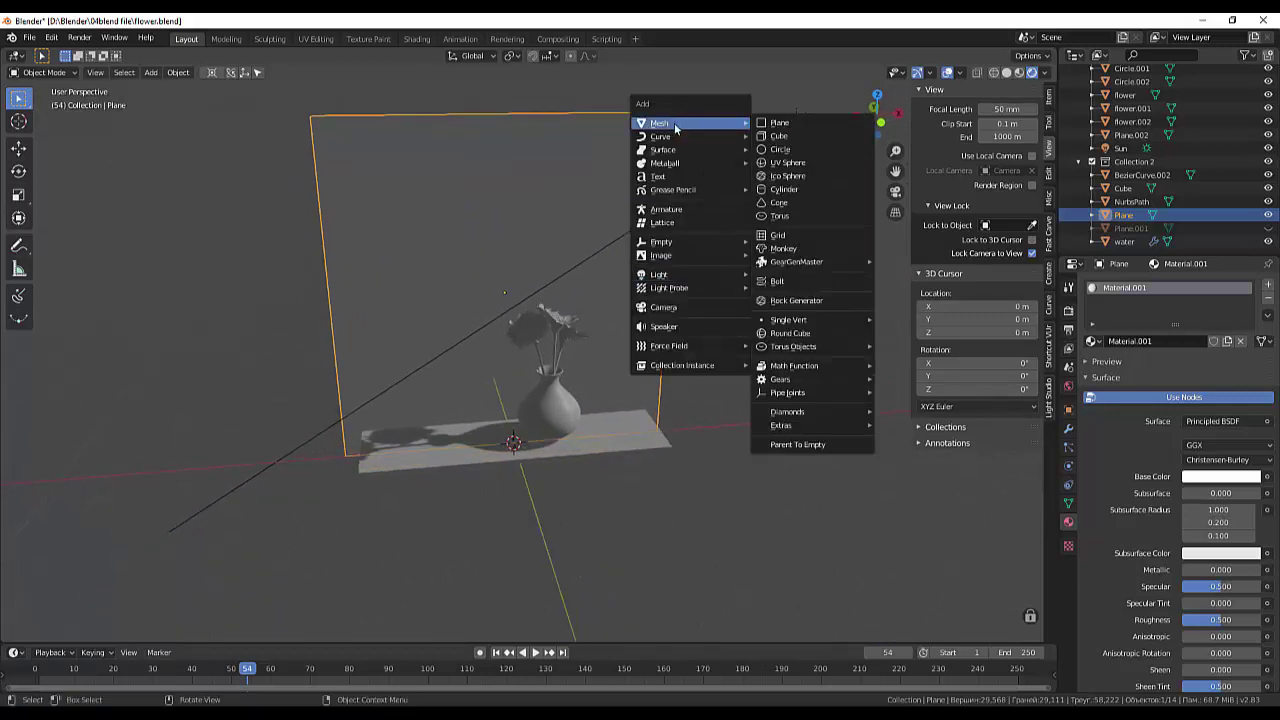
{"action": "left_click", "coordinate": [777, 124]}
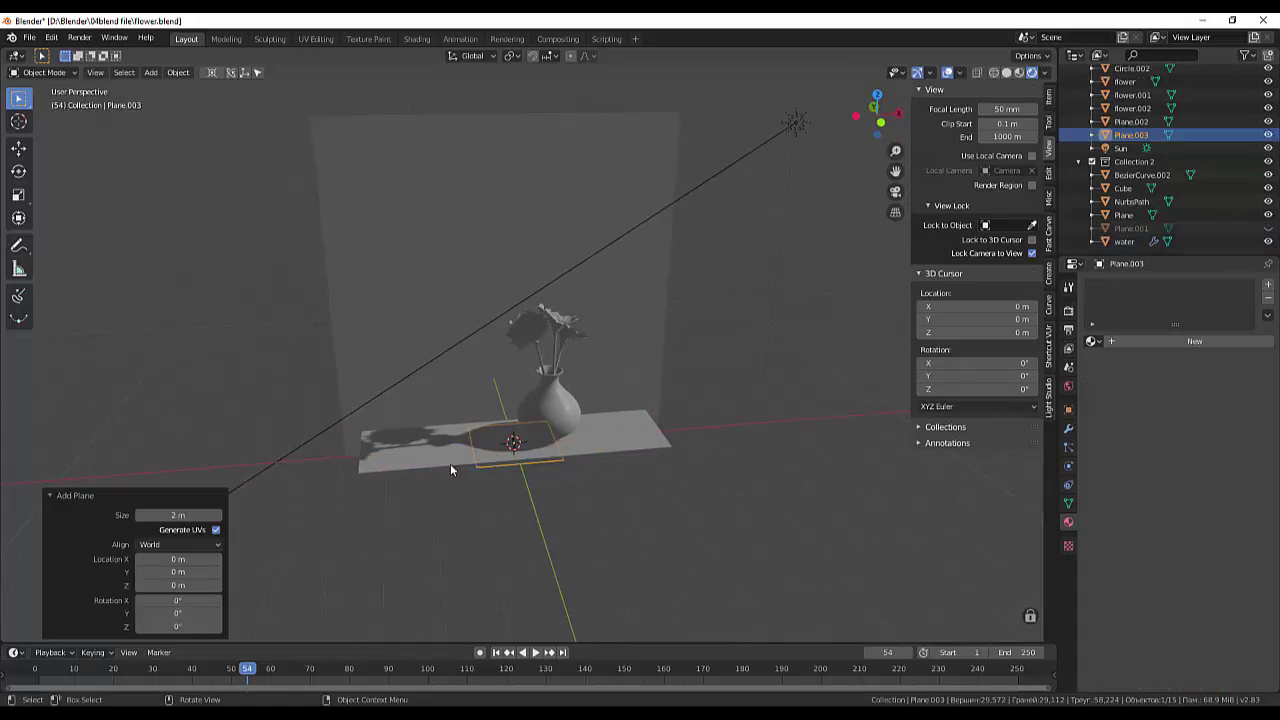
{"action": "key", "text": "r"}
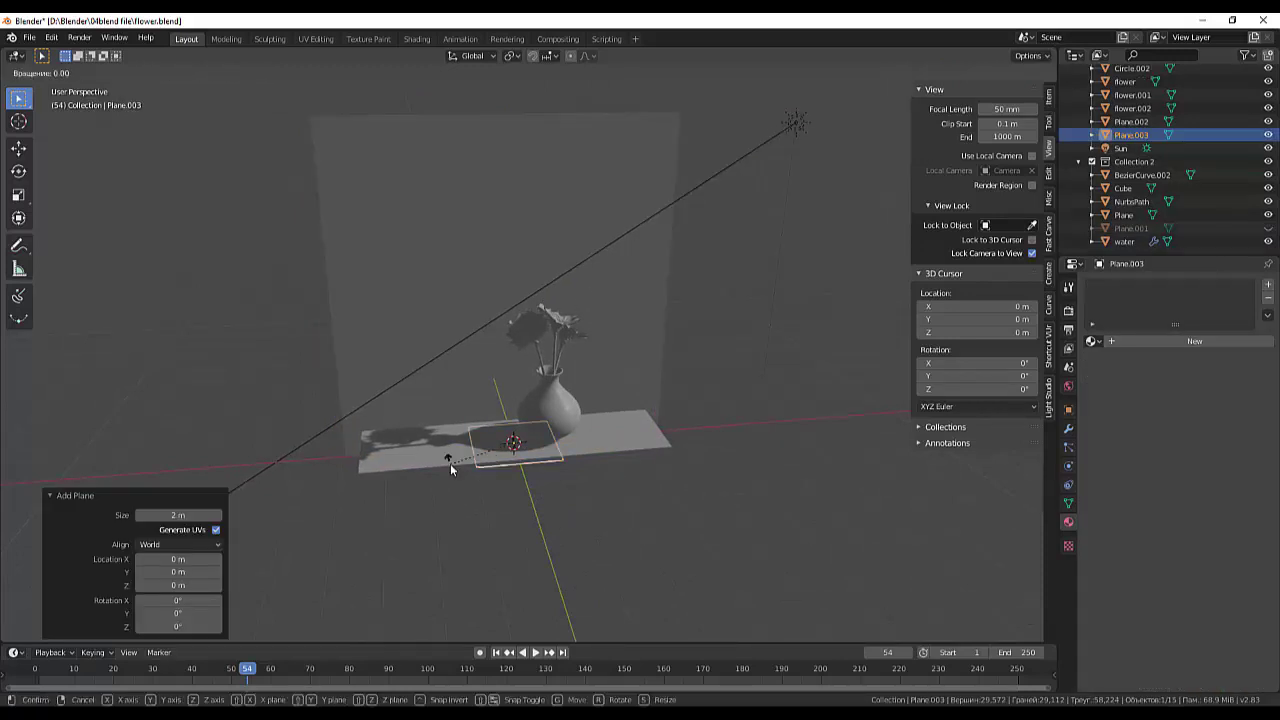
{"action": "type", "text": "y90"}
{"action": "key", "text": "Return"}
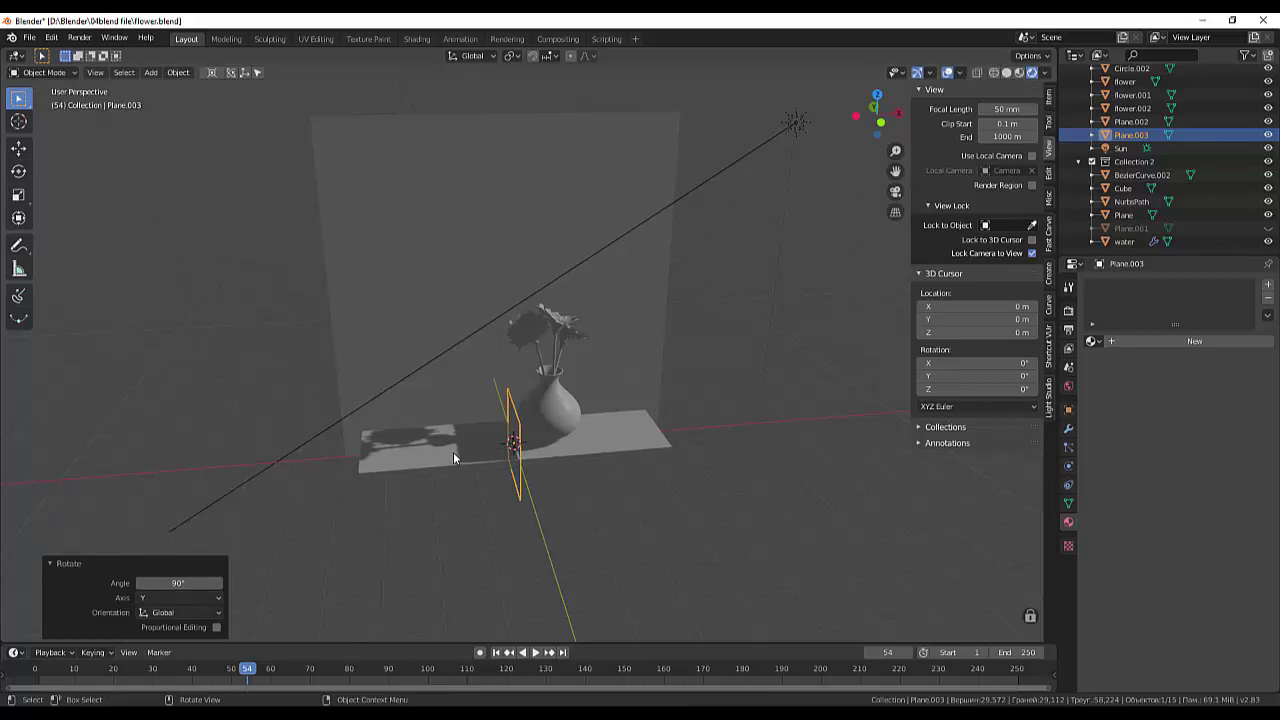
Move the upright plane 4.28 m along X
{"action": "key", "text": "g"}
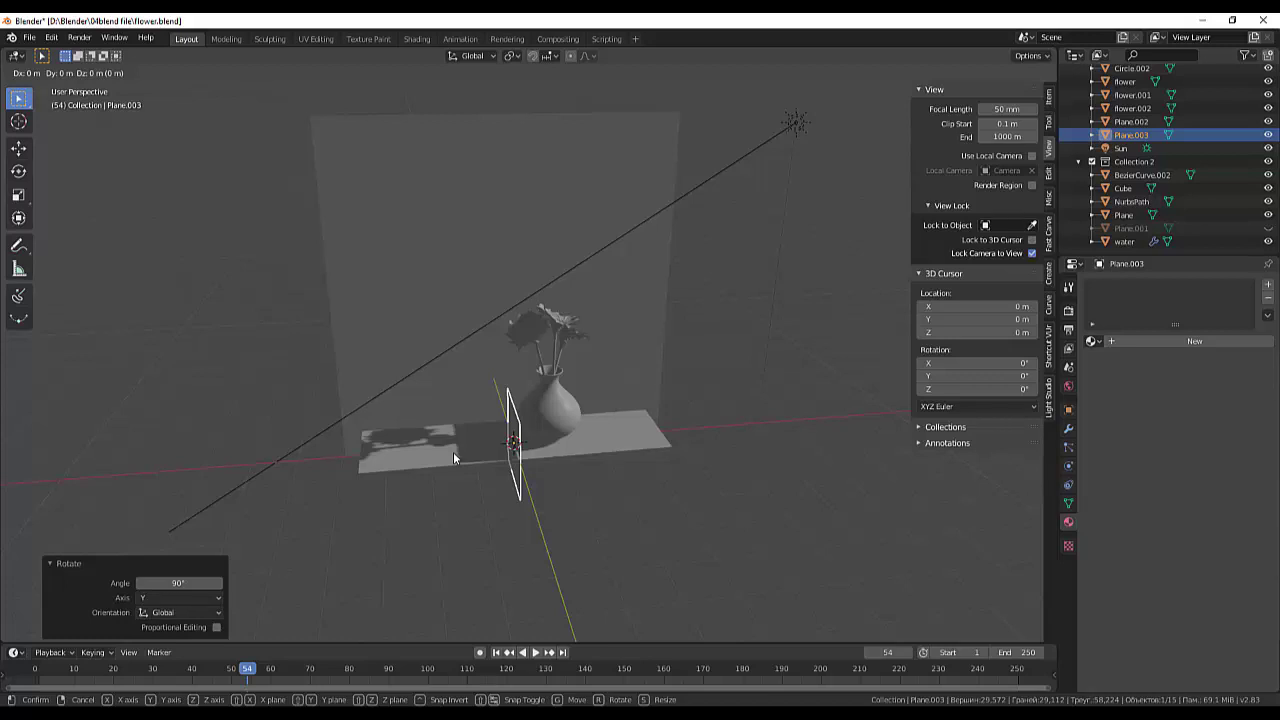
{"action": "key", "text": "x"}
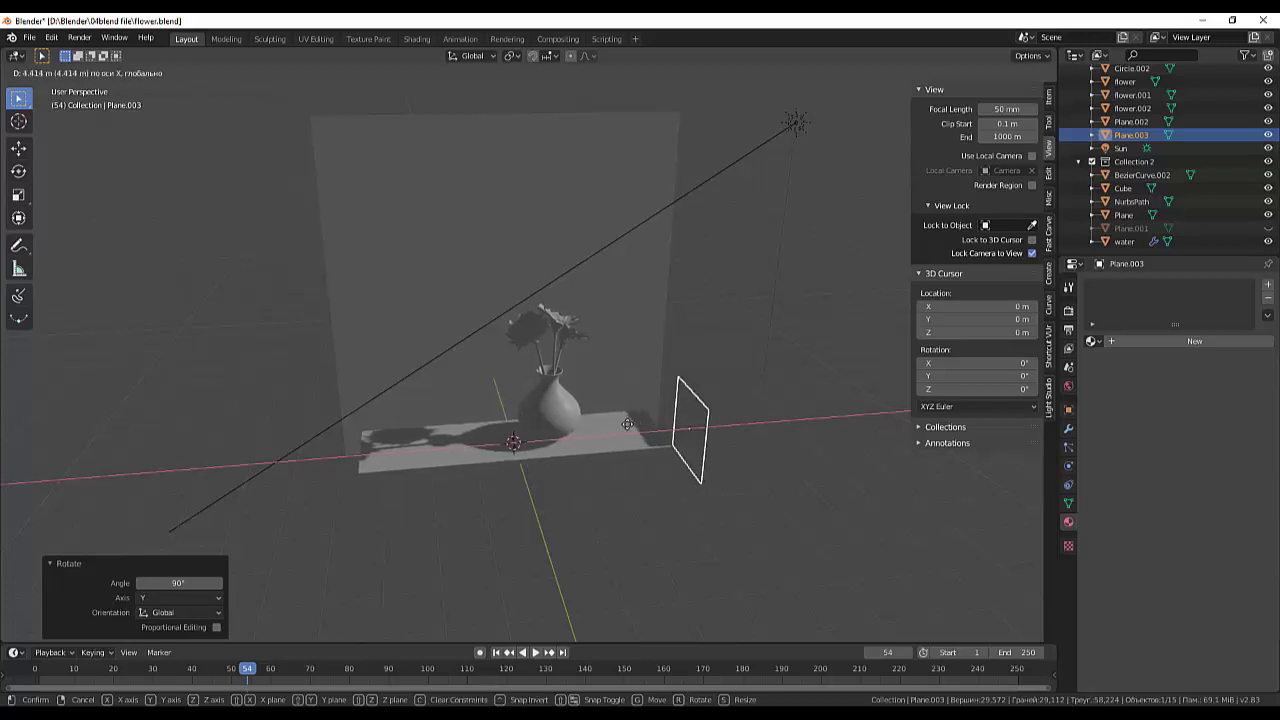
{"action": "left_click", "coordinate": [630, 422]}
{"action": "middle_click_drag", "start_coordinate": [657, 398], "coordinate": [557, 371]}
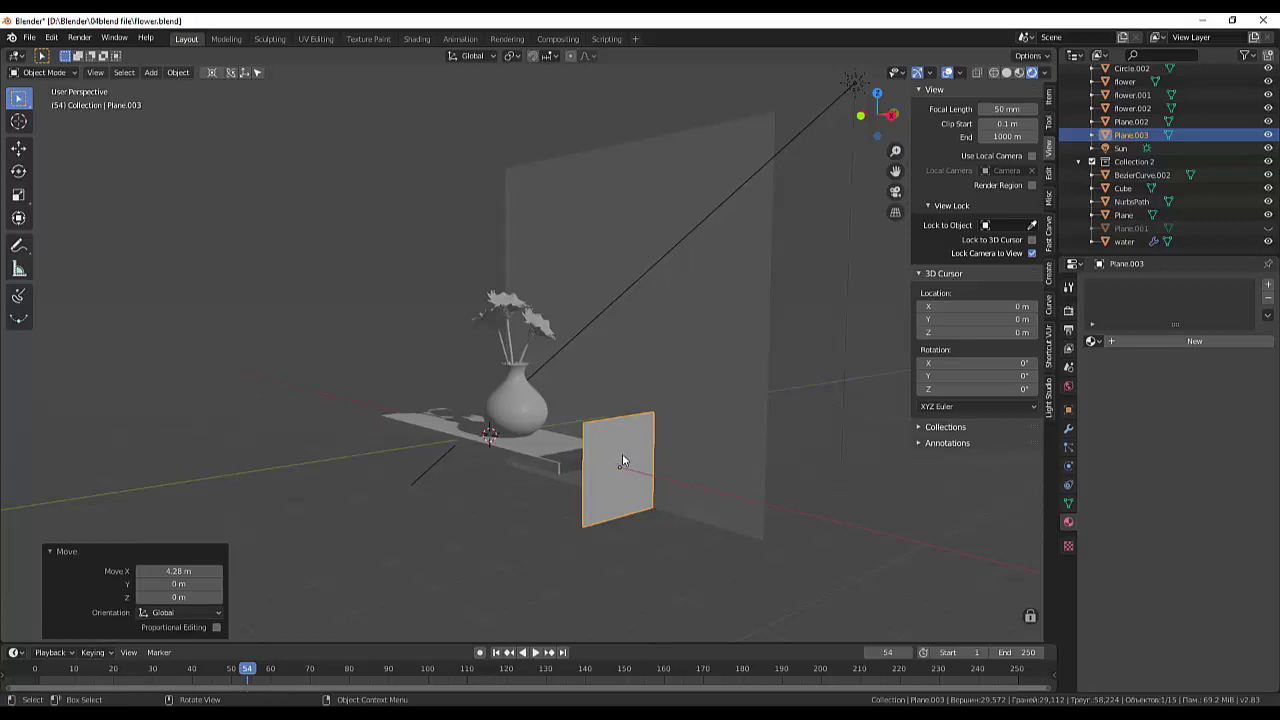
Scale the plane by 7.585, then narrow it to 0.192 along Y
{"action": "key", "text": "s"}
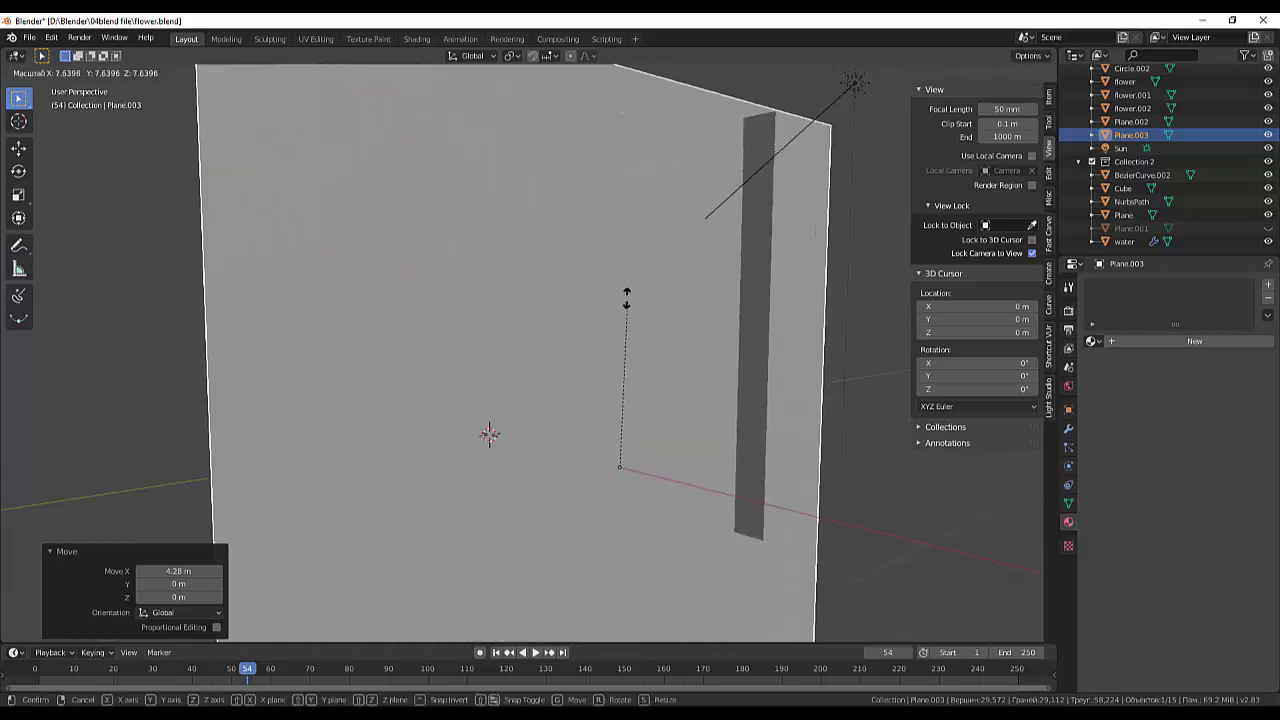
{"action": "left_click", "coordinate": [609, 303]}
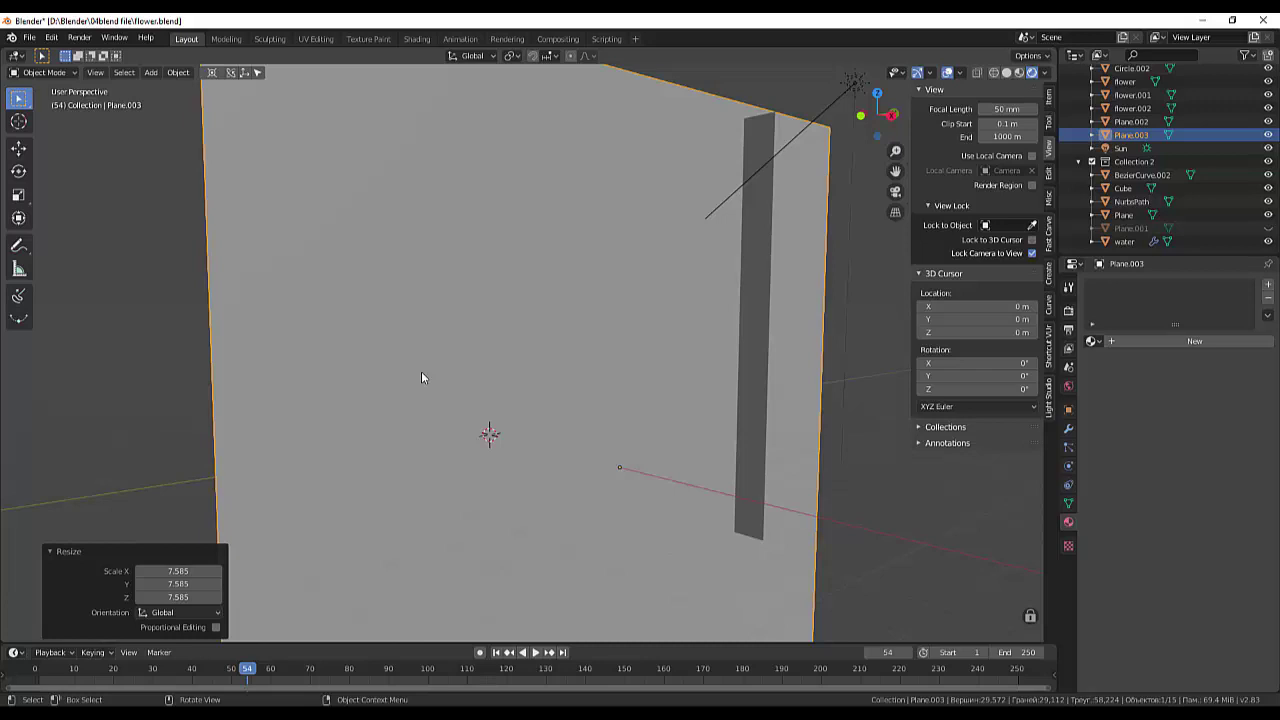
{"action": "key", "text": "s"}
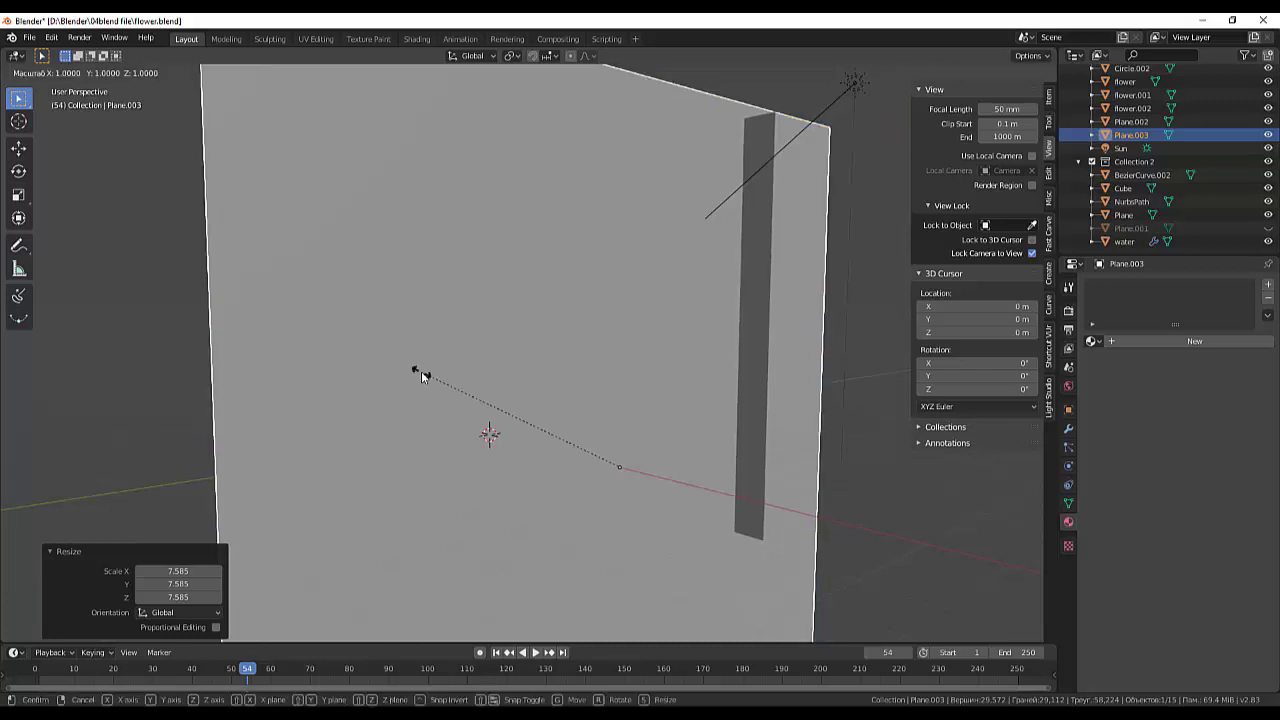
{"action": "key", "text": "y"}
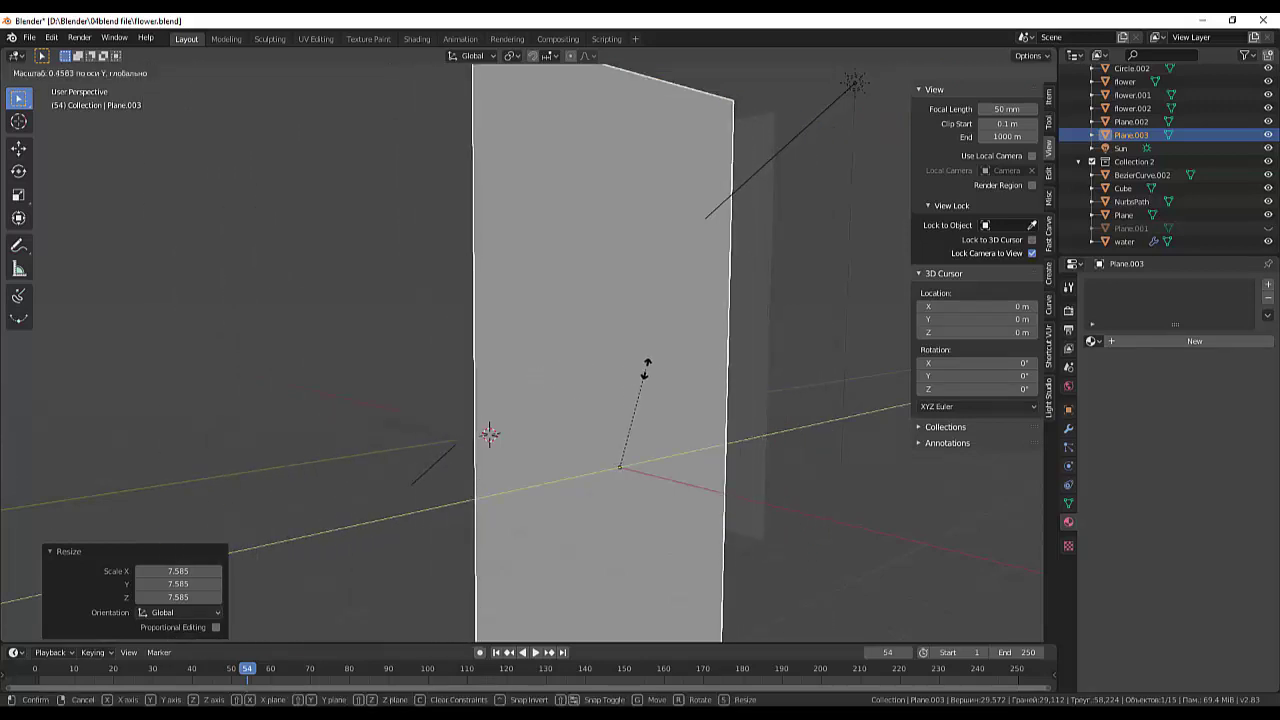
{"action": "left_click", "coordinate": [632, 428]}
{"action": "mouse_move", "coordinate": [632, 428]}
{"action": "middle_mouse_down"}
{"action": "mouse_move", "coordinate": [770, 398]}
{"action": "mouse_move", "coordinate": [824, 412]}
{"action": "middle_mouse_up"}
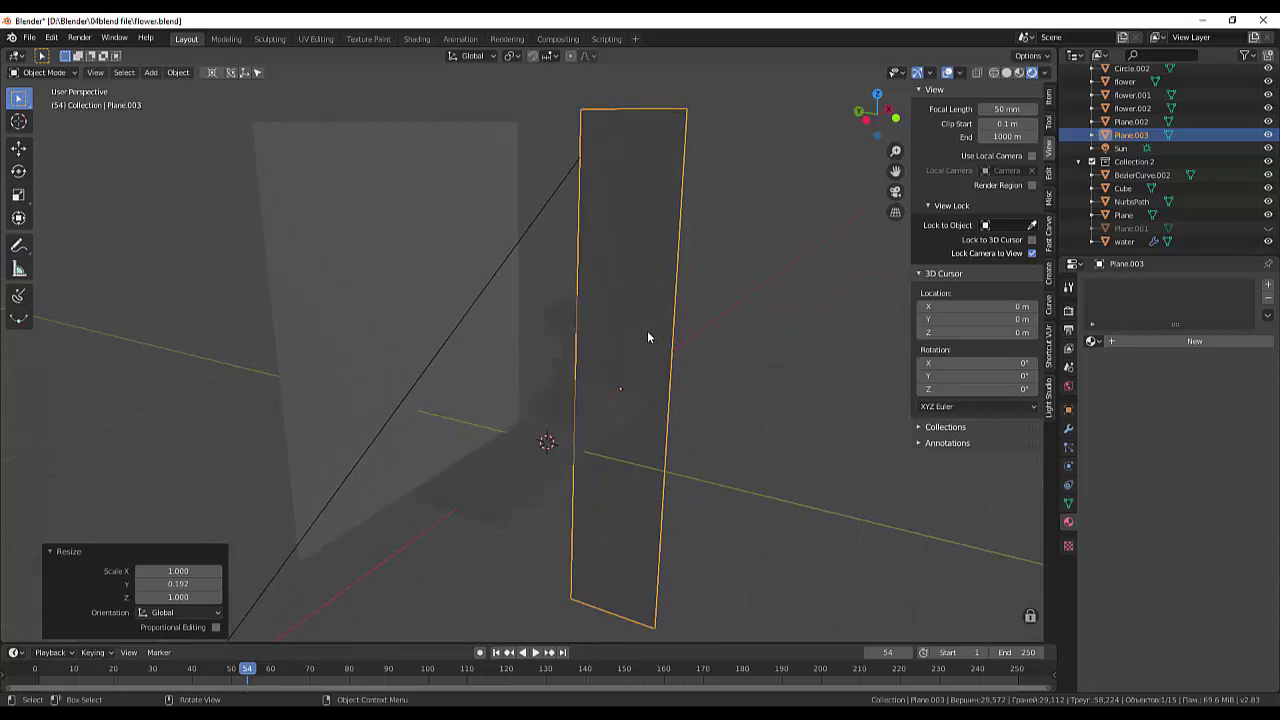
Shift the narrow plane 2.56 m along Y beside the shelf
{"action": "key", "text": "g"}
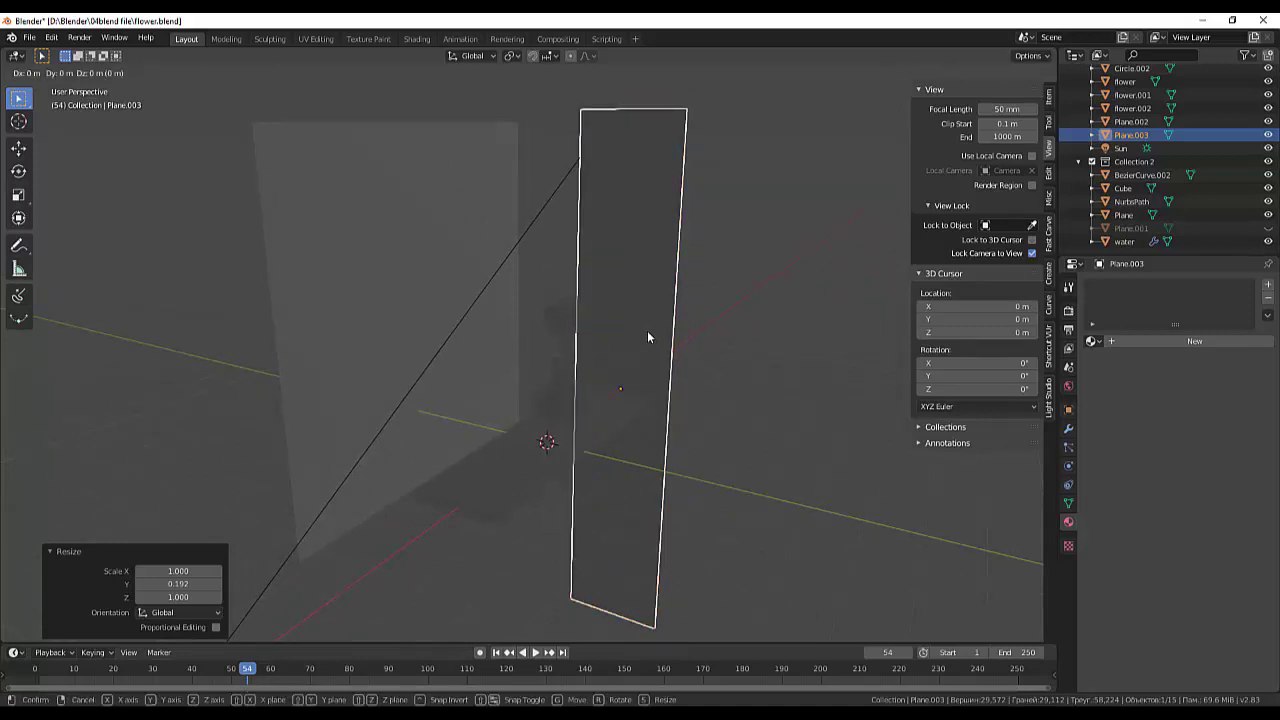
{"action": "key", "text": "x"}
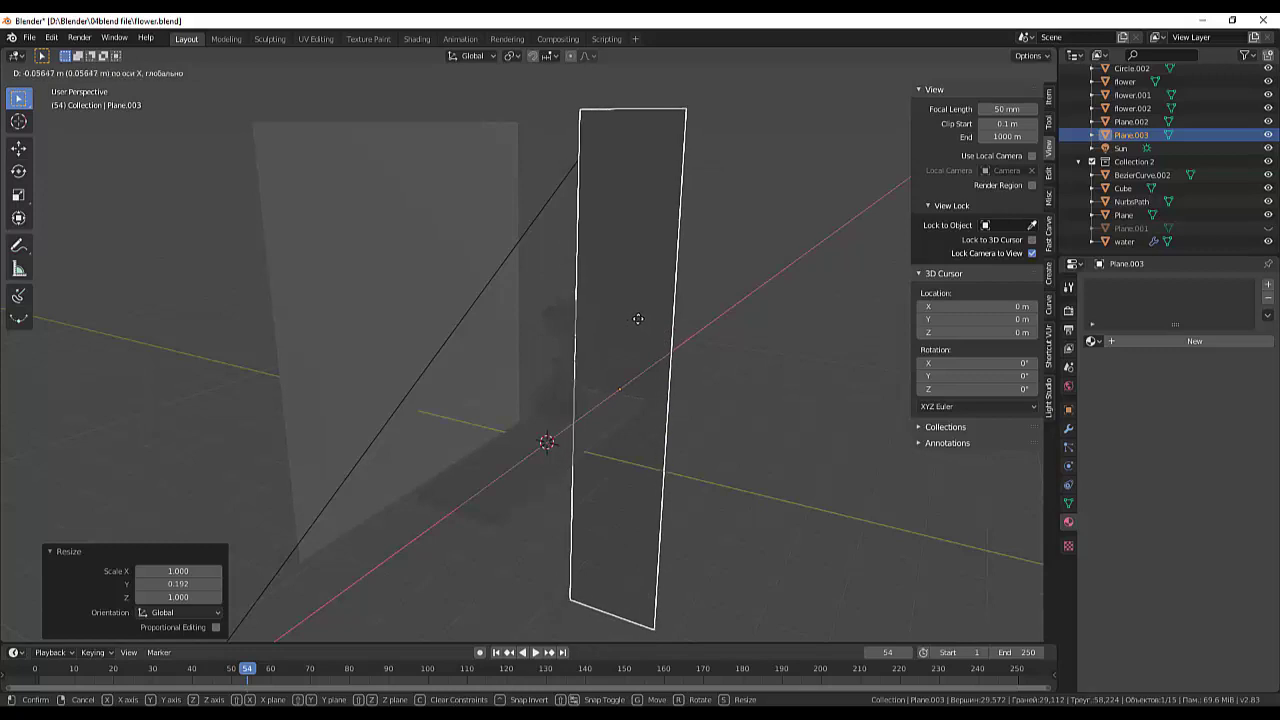
{"action": "key", "text": "y"}
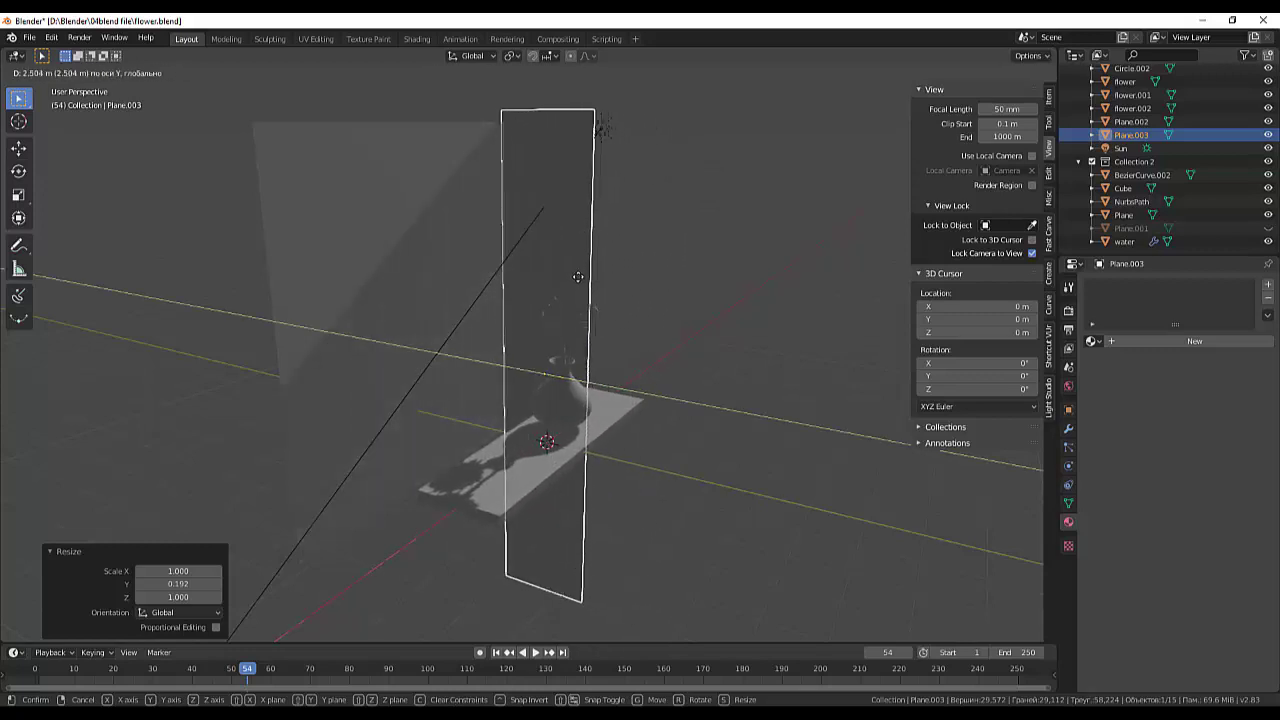
{"action": "left_click", "coordinate": [577, 275]}
{"action": "middle_click_drag", "start_coordinate": [676, 297], "coordinate": [586, 295]}
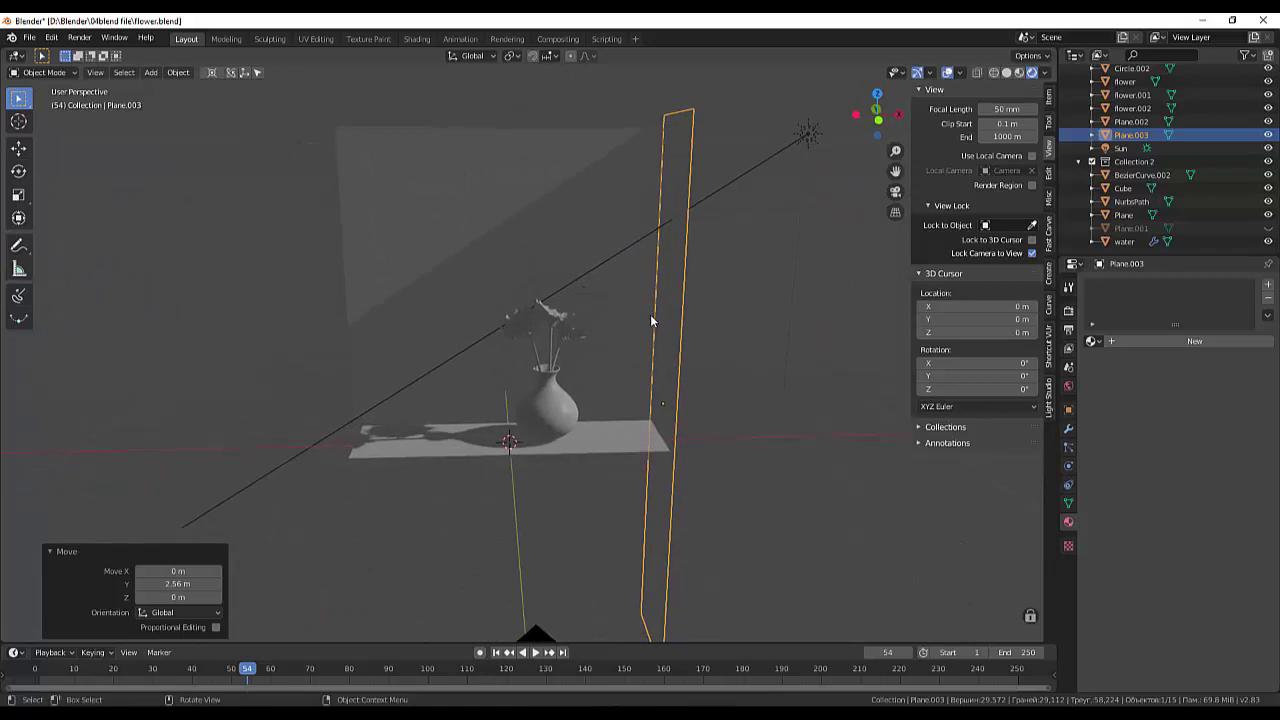
{"action": "middle_click_drag", "start_coordinate": [711, 343], "coordinate": [716, 343]}
{"action": "mouse_move", "coordinate": [714, 327]}
{"action": "middle_mouse_down"}
{"action": "mouse_move", "coordinate": [680, 335]}
{"action": "mouse_move", "coordinate": [741, 341]}
{"action": "mouse_move", "coordinate": [659, 322]}
{"action": "middle_mouse_up"}
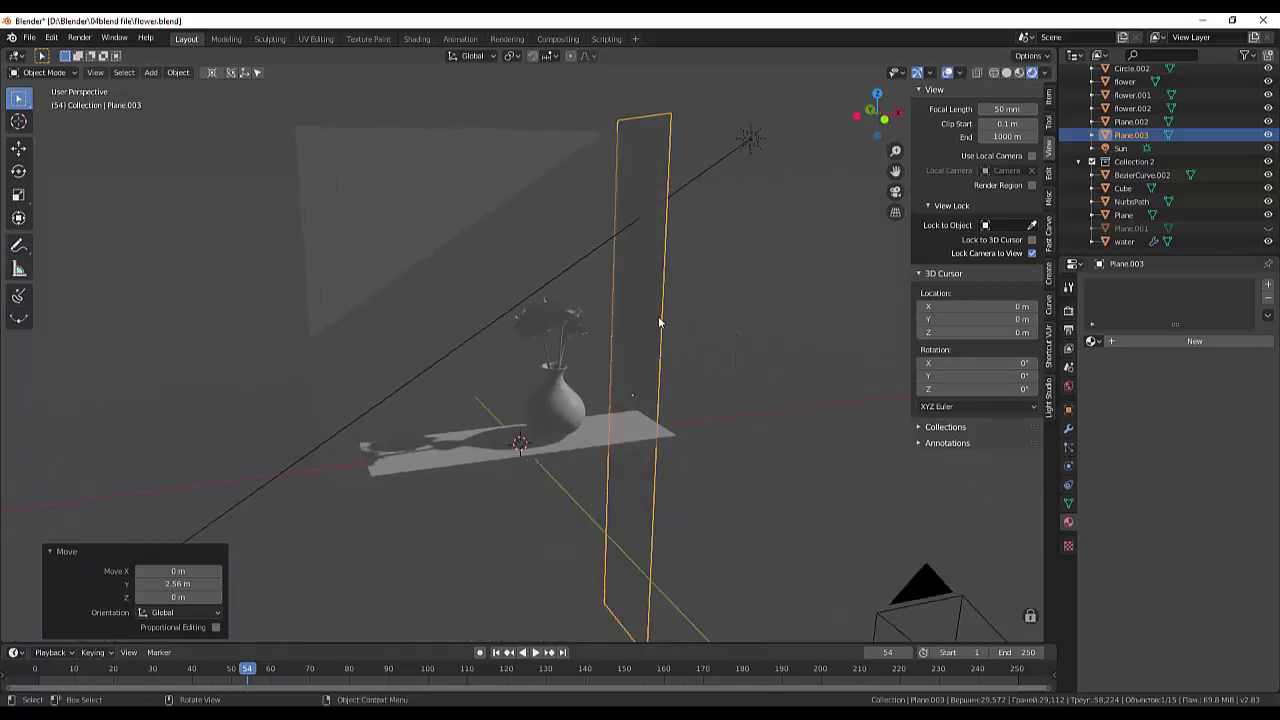
{"action": "left_click", "coordinate": [651, 304]}
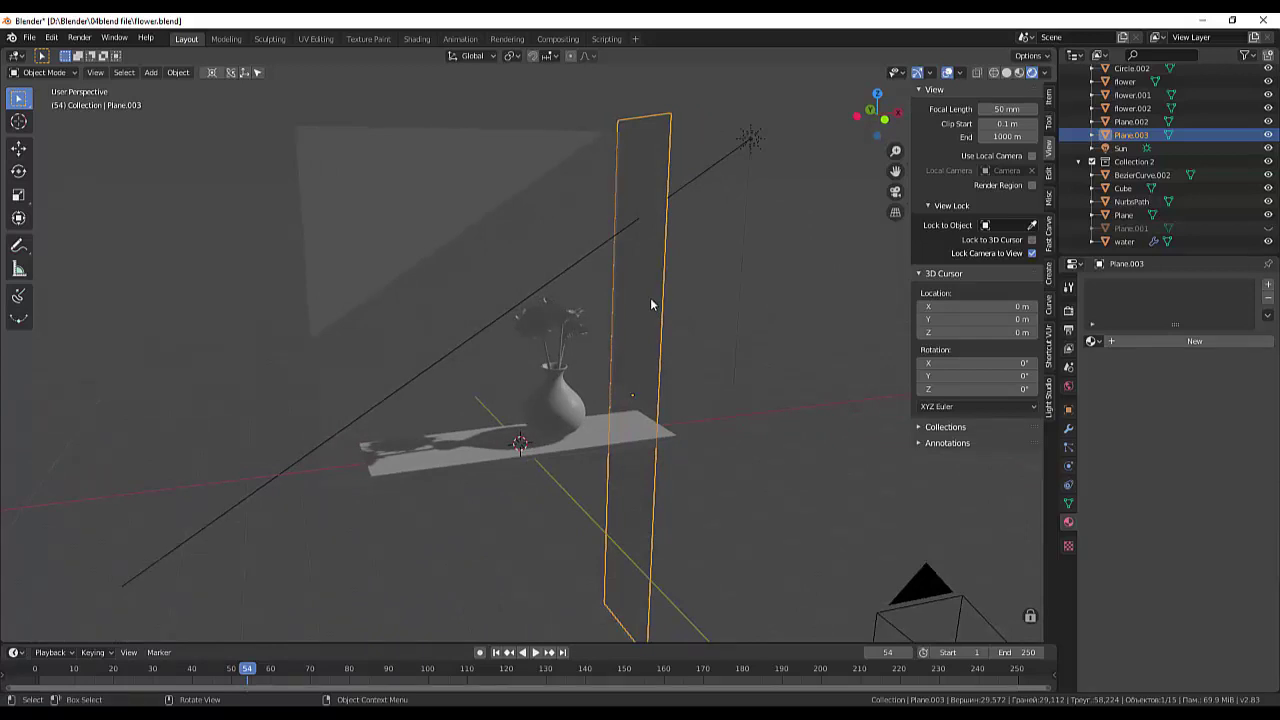
Raise the narrow plane upward along Z
{"action": "key", "text": "g"}
{"action": "key", "text": "z"}
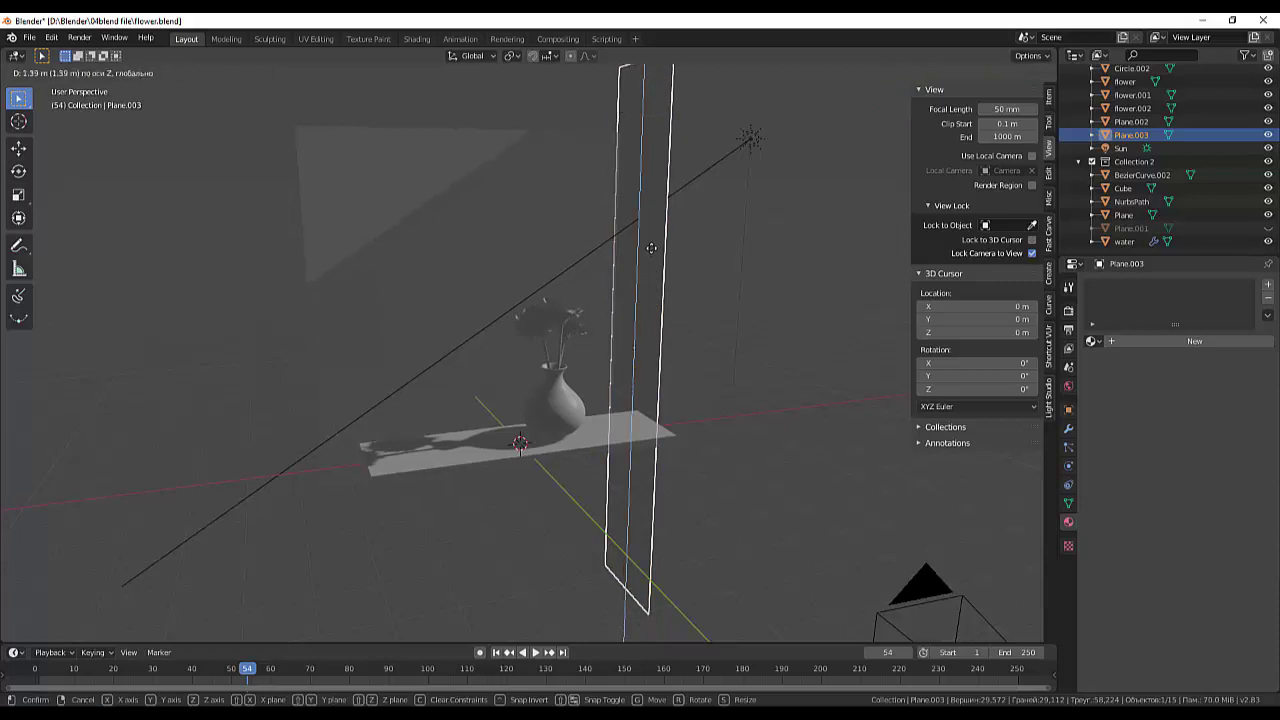
{"action": "left_click", "coordinate": [654, 98]}
{"action": "left_click", "coordinate": [750, 332]}
{"action": "mouse_move", "coordinate": [751, 334]}
{"action": "middle_mouse_down"}
{"action": "mouse_move", "coordinate": [697, 349]}
{"action": "mouse_move", "coordinate": [683, 433]}
{"action": "mouse_move", "coordinate": [660, 409]}
{"action": "mouse_move", "coordinate": [736, 378]}
{"action": "mouse_move", "coordinate": [714, 337]}
{"action": "mouse_move", "coordinate": [744, 205]}
{"action": "middle_mouse_up"}
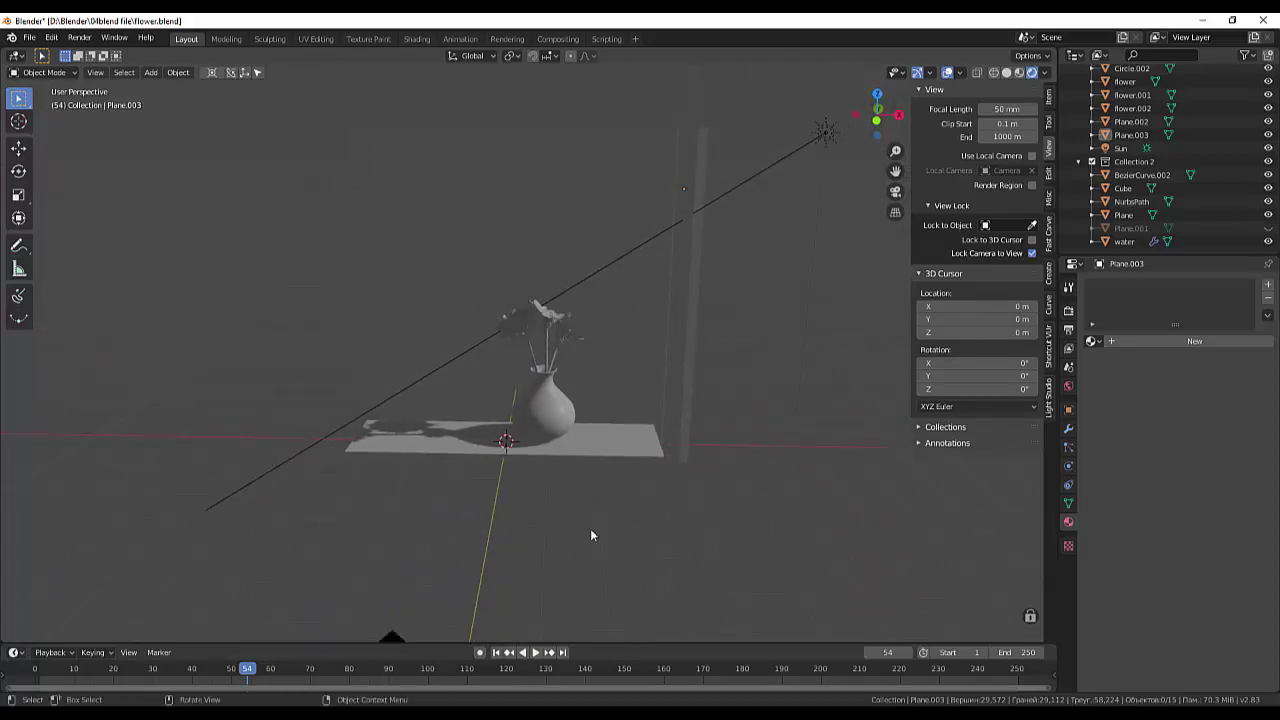
Set the Sun lamp's Strength to 10, then fine-tune it down to 9.31
{"action": "key", "text": "shift"}
{"action": "left_click", "coordinate": [1068, 466]}
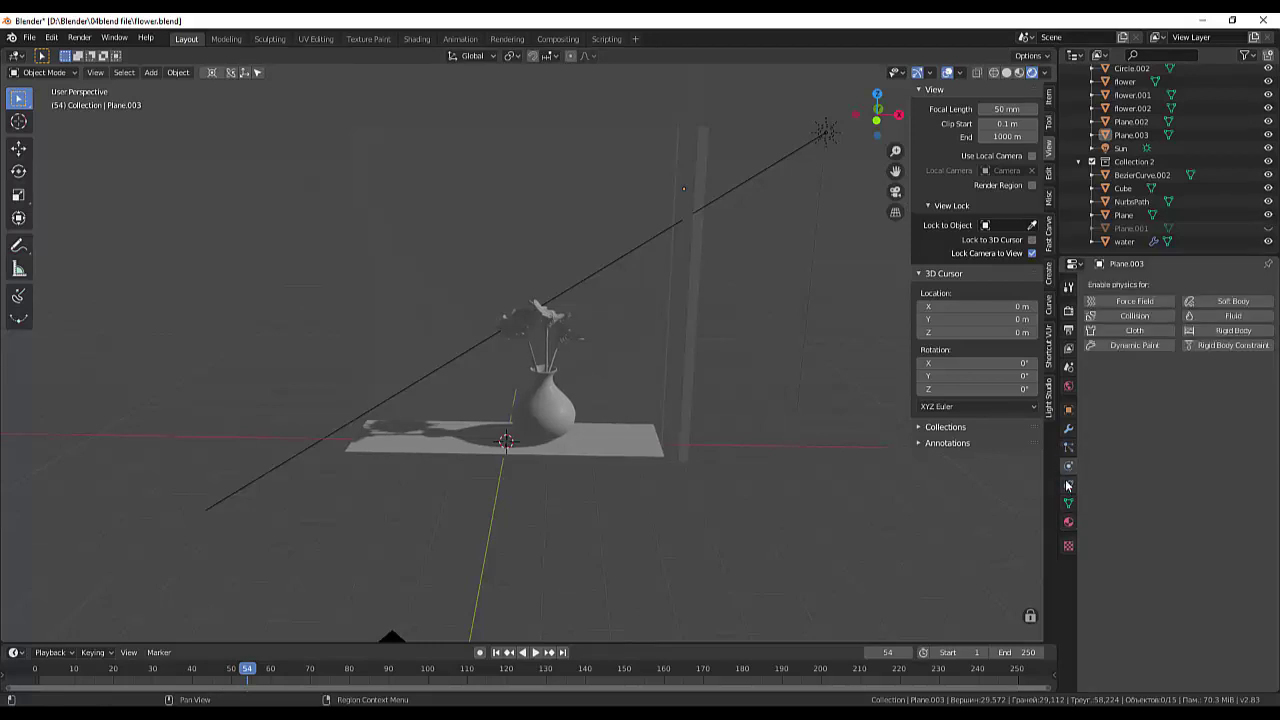
{"action": "left_click", "coordinate": [1121, 148]}
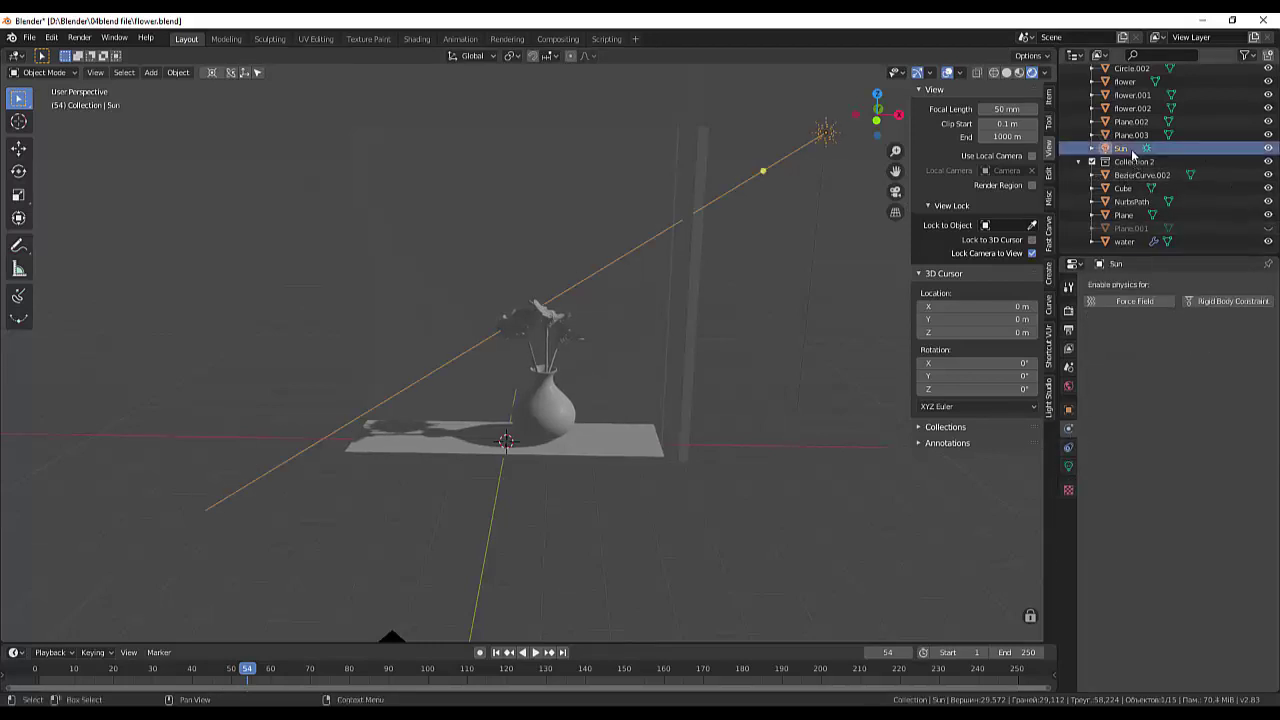
{"action": "left_click", "coordinate": [1068, 467]}
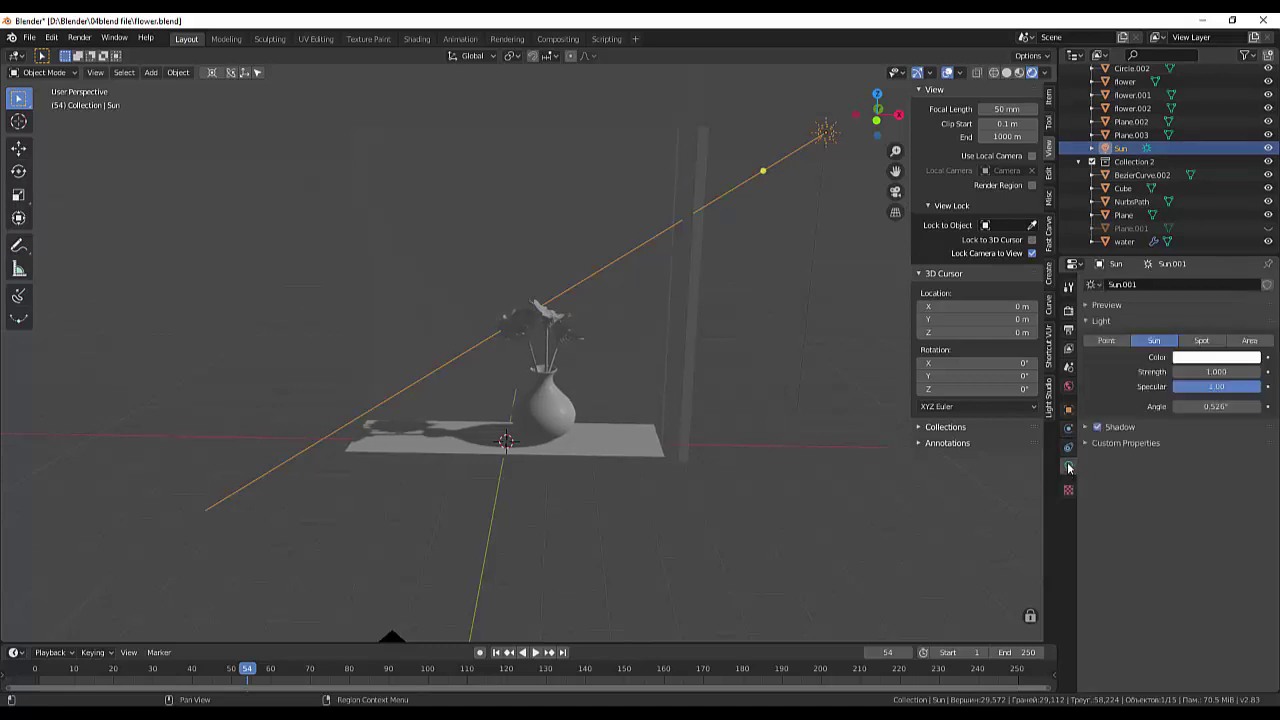
{"action": "double_click", "coordinate": [1188, 372]}
{"action": "type", "text": "10"}
{"action": "key", "text": "Return"}
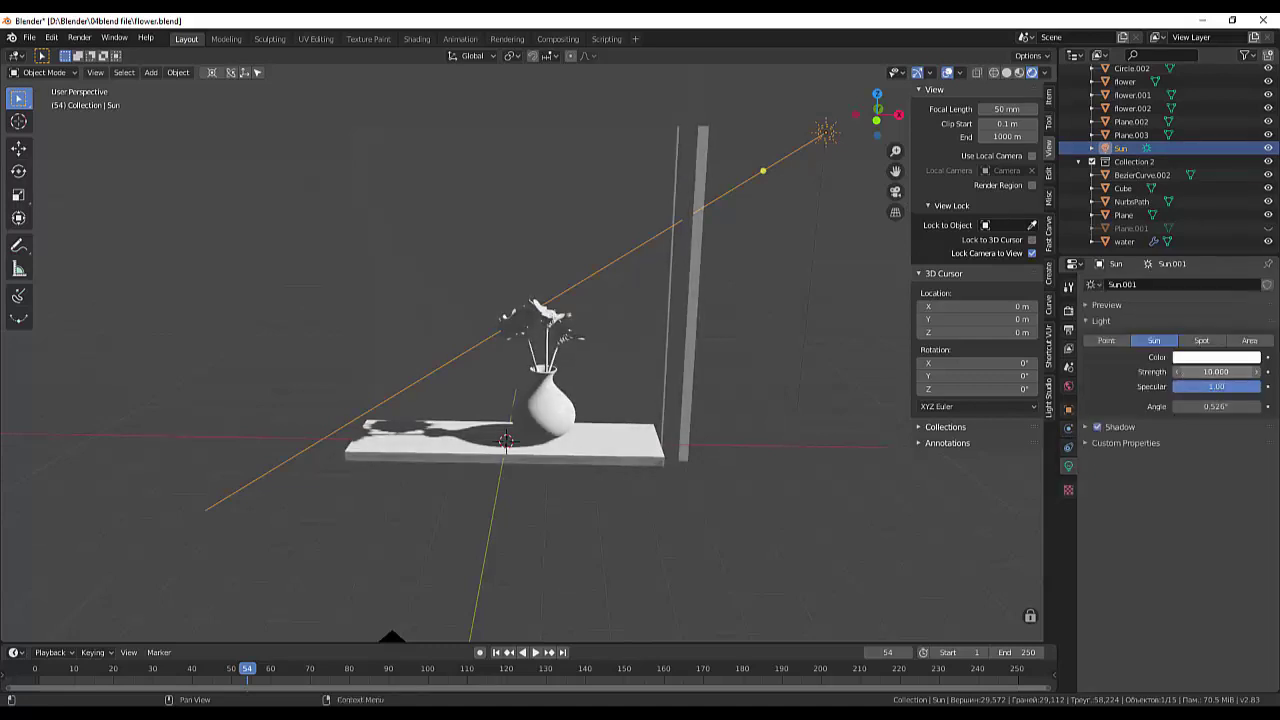
{"action": "left_click_drag", "start_coordinate": [1215, 371], "coordinate": [906, 383]}
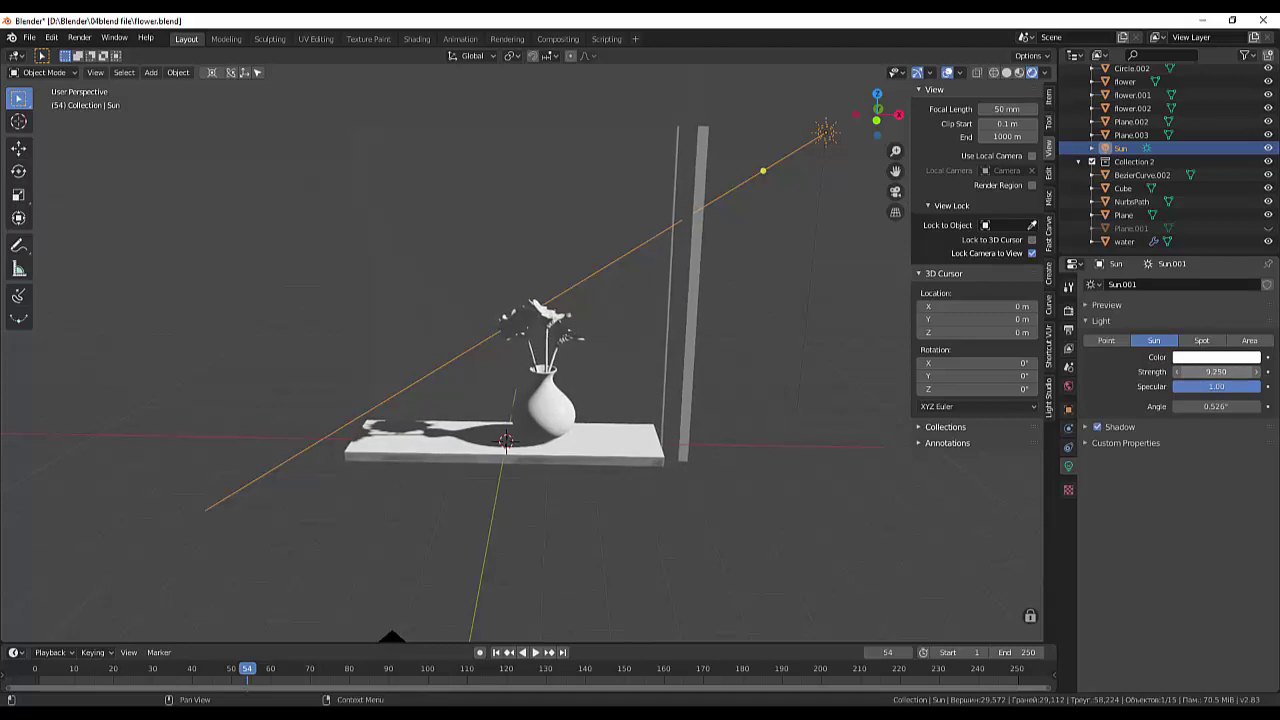
{"action": "left_click", "coordinate": [834, 391]}
{"action": "mouse_move", "coordinate": [830, 387]}
{"action": "middle_mouse_down"}
{"action": "mouse_move", "coordinate": [824, 365]}
{"action": "mouse_move", "coordinate": [867, 390]}
{"action": "mouse_move", "coordinate": [828, 359]}
{"action": "middle_mouse_up"}
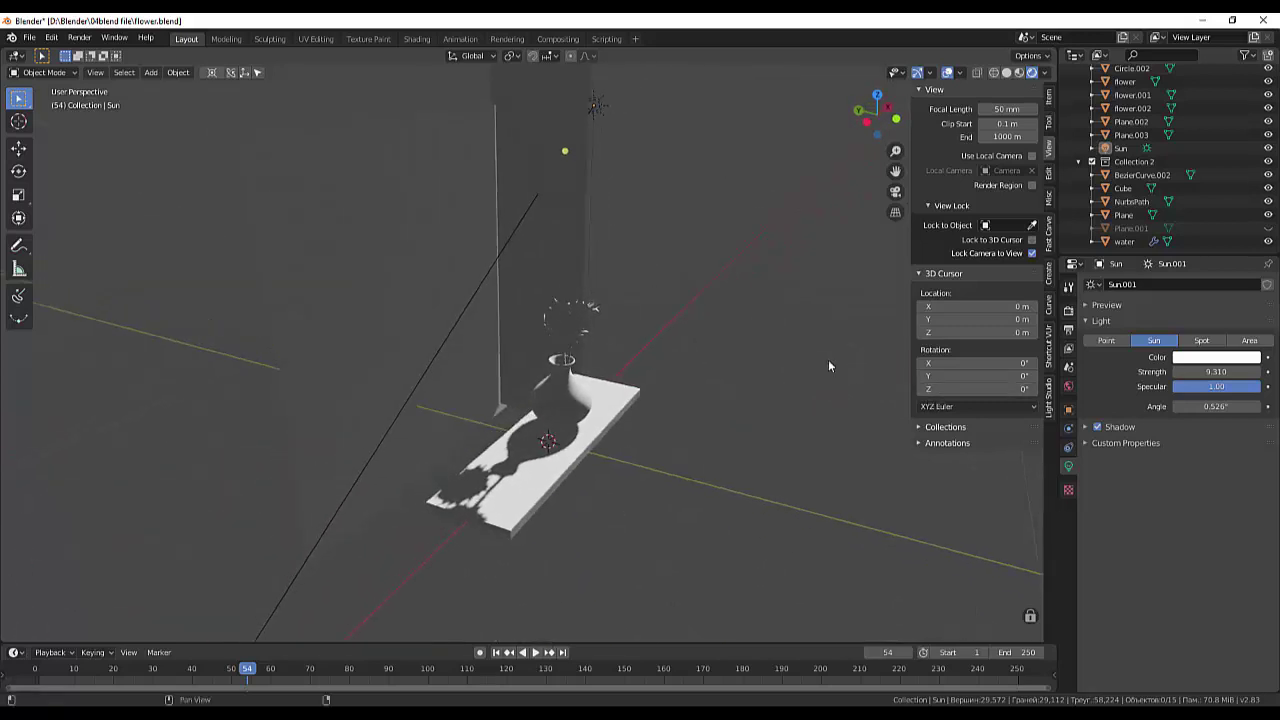
{"action": "left_click", "coordinate": [564, 253]}
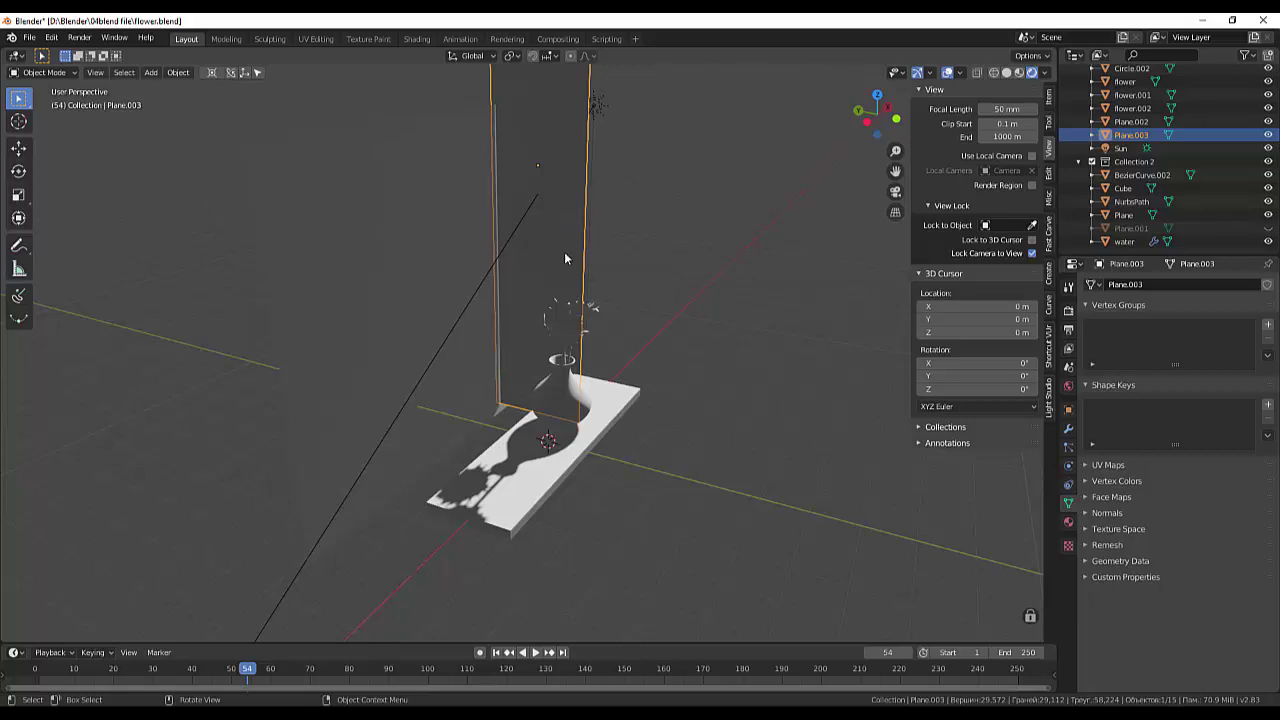
Move Plane.003 slightly along the Y axis
{"action": "key", "text": "g"}
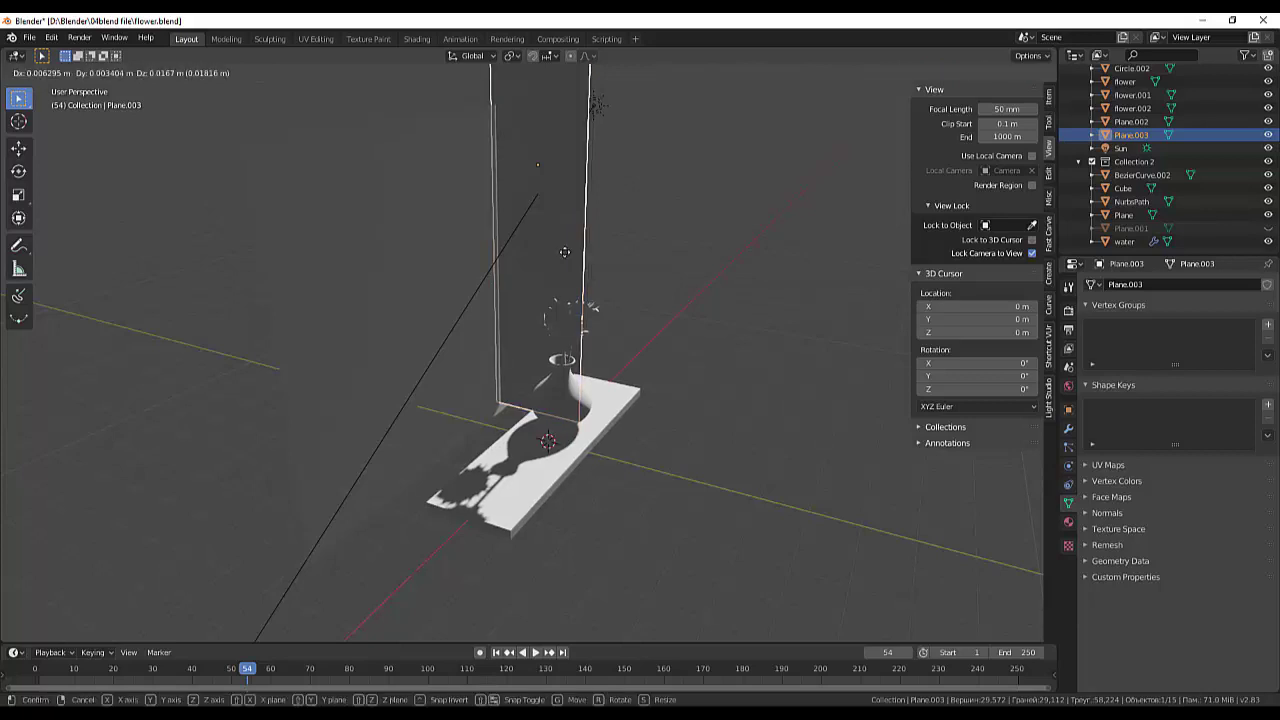
{"action": "key", "text": "y"}
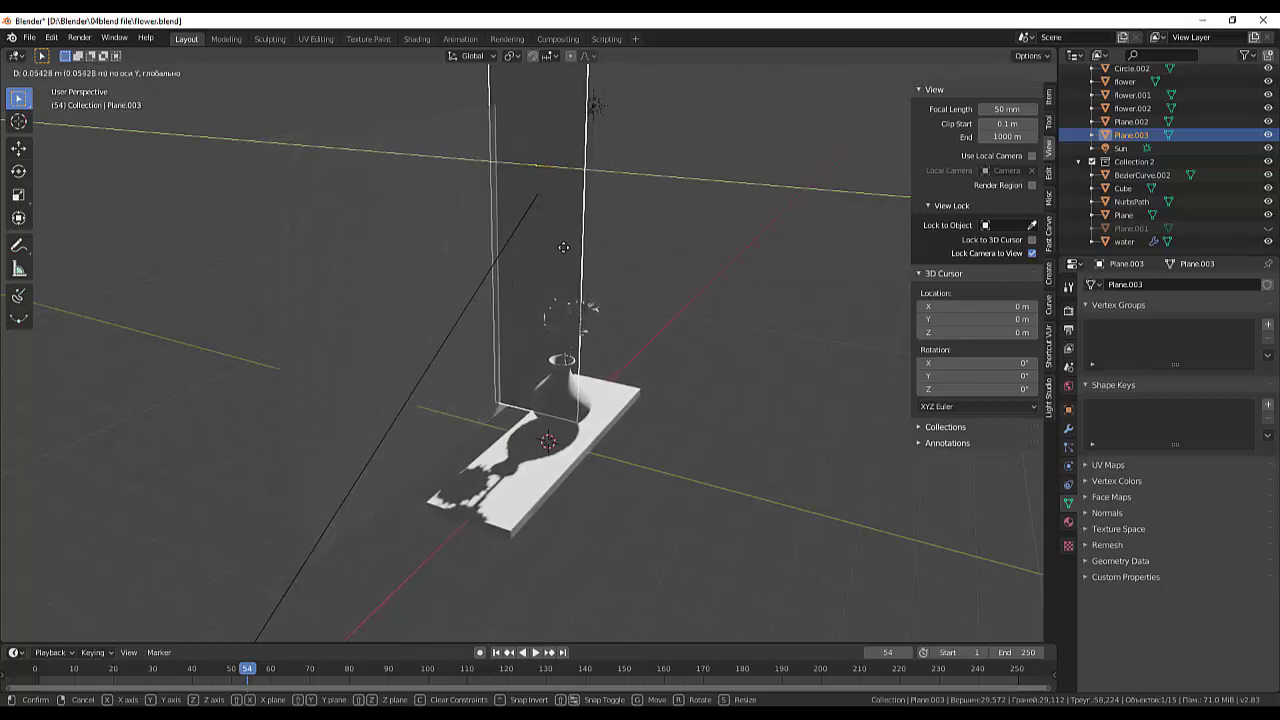
{"action": "left_click", "coordinate": [563, 248]}
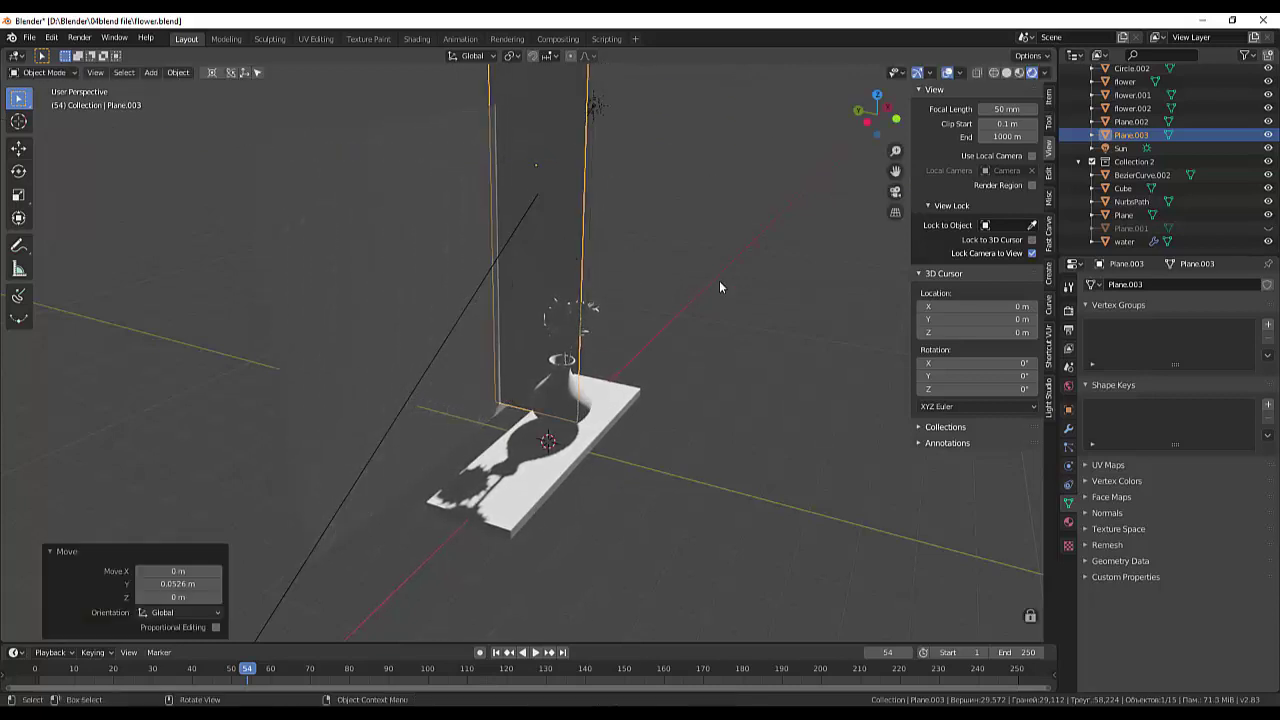
{"action": "mouse_move", "coordinate": [719, 280]}
{"action": "middle_mouse_down"}
{"action": "mouse_move", "coordinate": [645, 277]}
{"action": "mouse_move", "coordinate": [612, 252]}
{"action": "middle_mouse_up"}
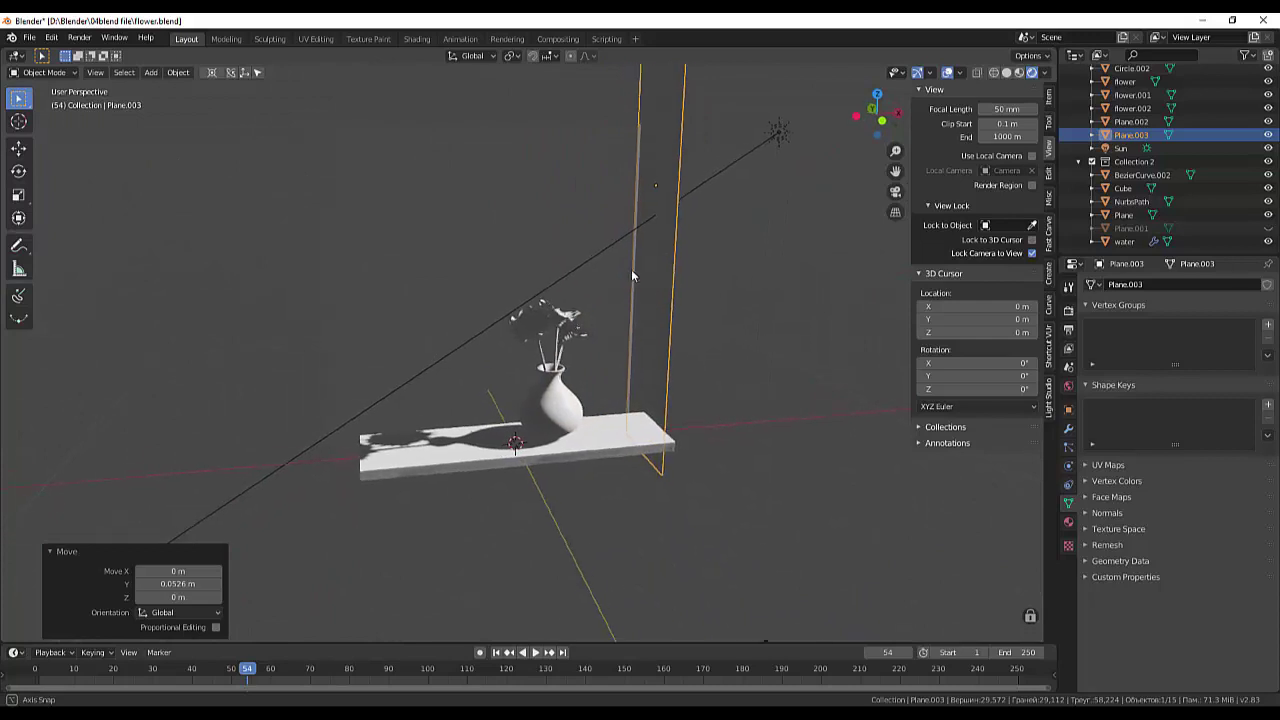
{"action": "left_click", "coordinate": [617, 257]}
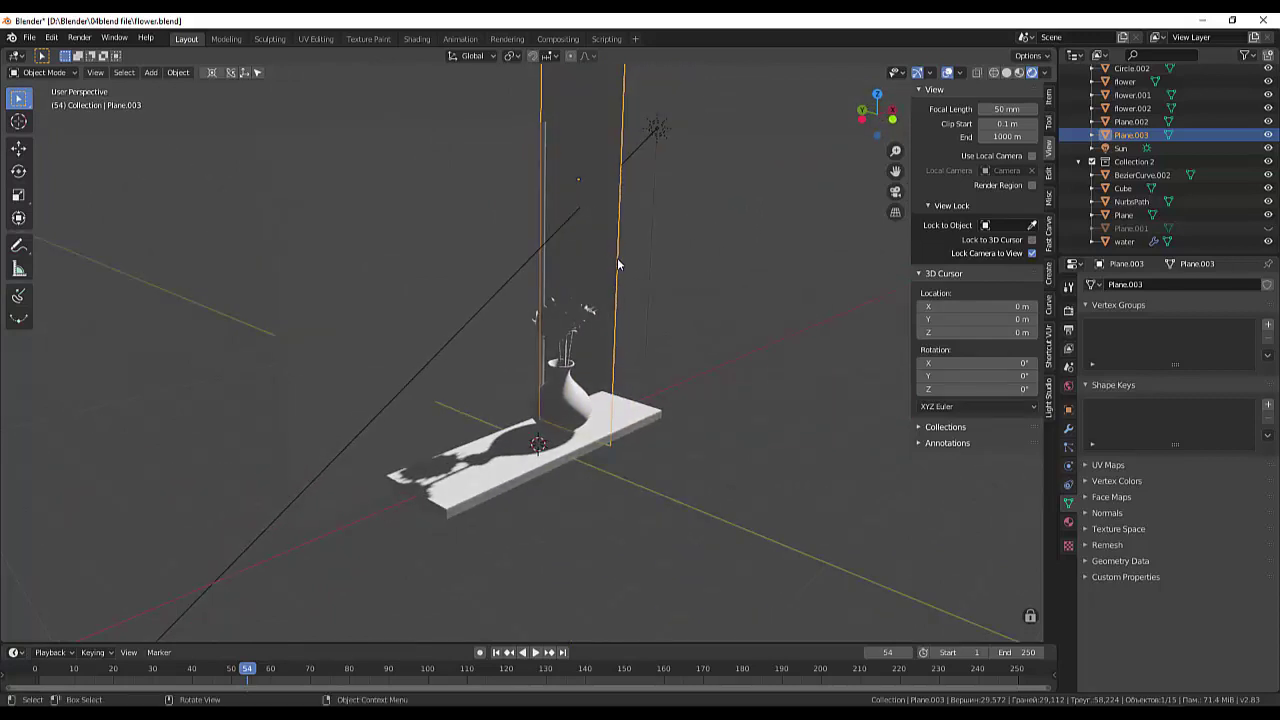
Stretch Plane.003 along Y and switch the viewport to Solid shading
{"action": "key", "text": "s"}
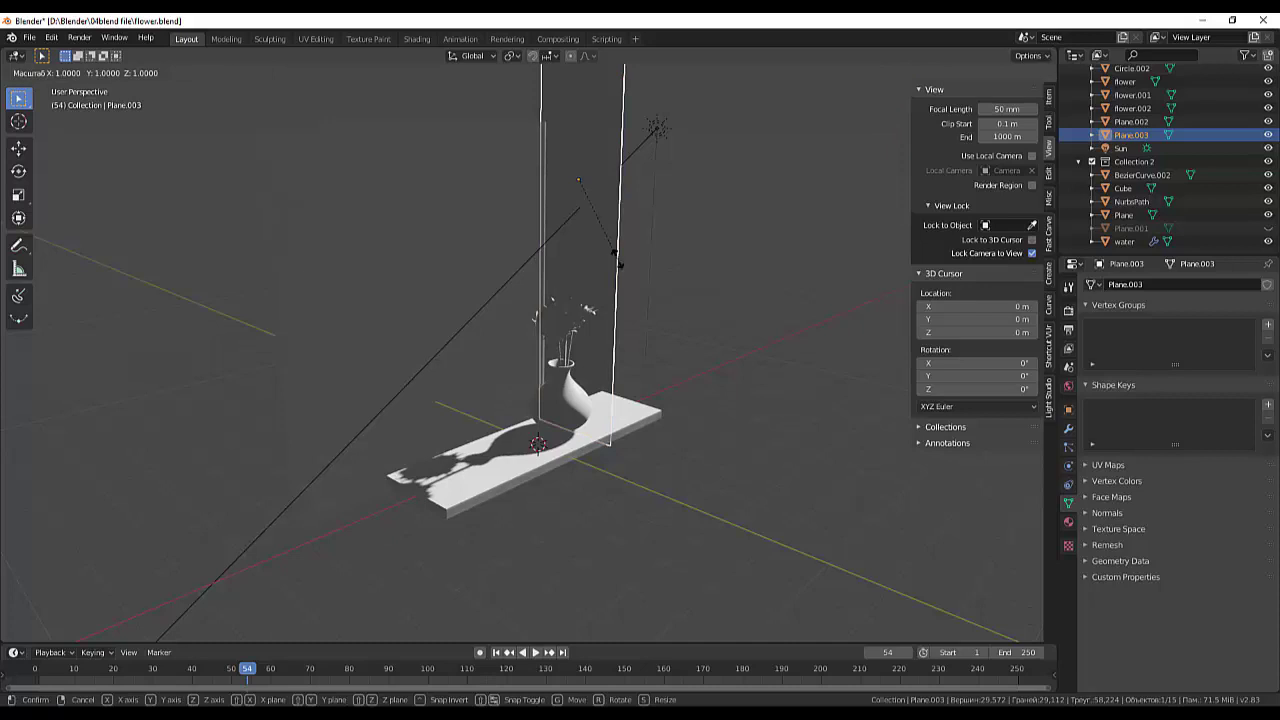
{"action": "key", "text": "y"}
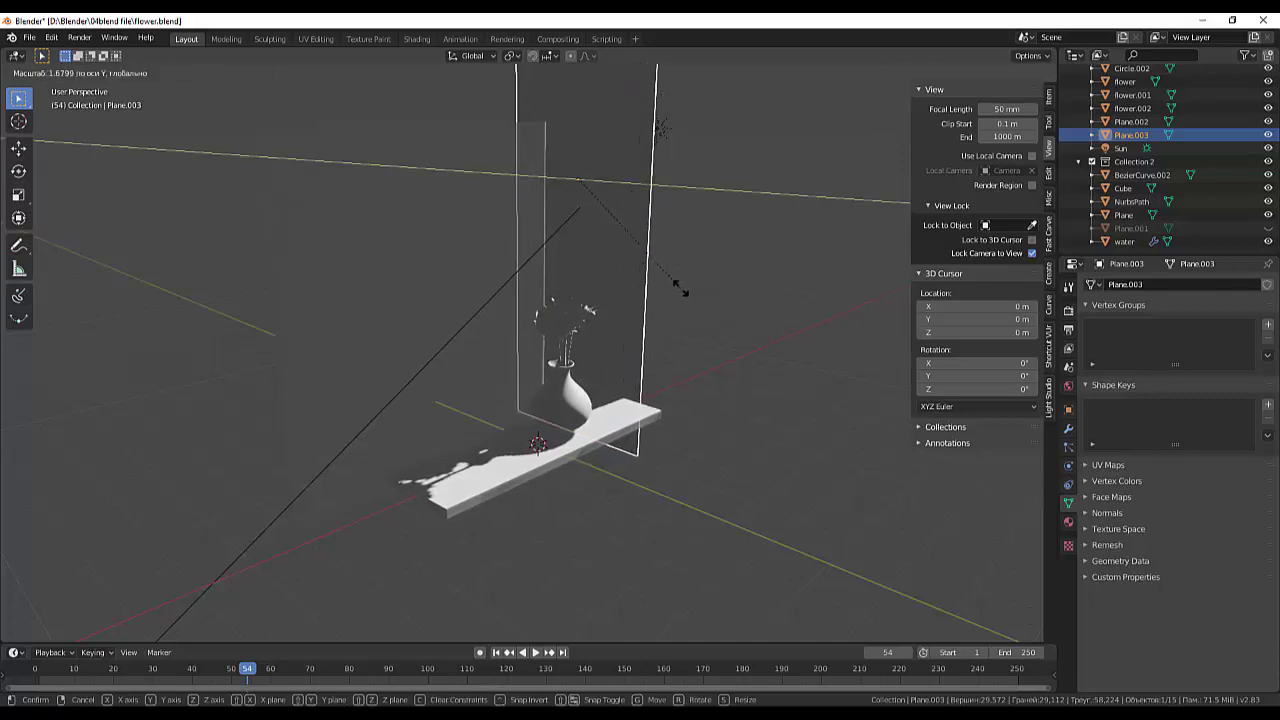
{"action": "left_click", "coordinate": [781, 337]}
{"action": "left_click", "coordinate": [753, 421]}
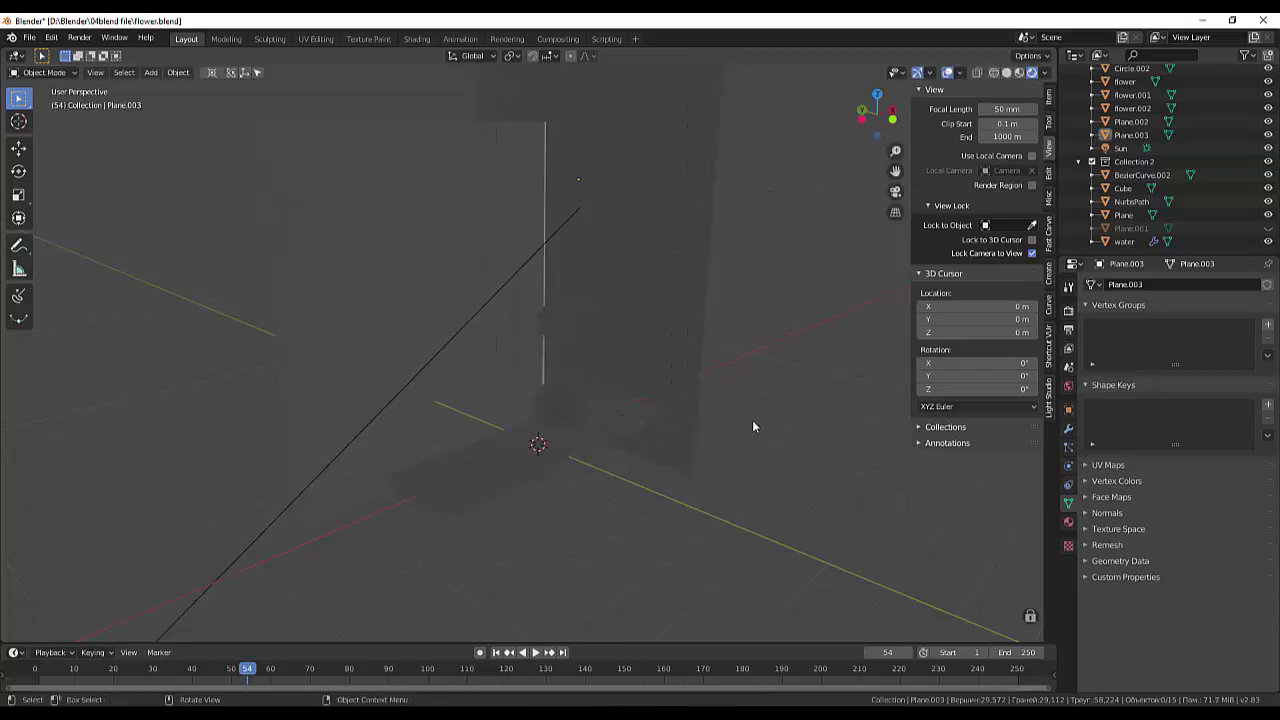
{"action": "mouse_move", "coordinate": [753, 427]}
{"action": "middle_mouse_down"}
{"action": "mouse_move", "coordinate": [629, 357]}
{"action": "mouse_move", "coordinate": [754, 390]}
{"action": "mouse_move", "coordinate": [686, 328]}
{"action": "middle_mouse_up"}
{"action": "left_click", "coordinate": [683, 327]}
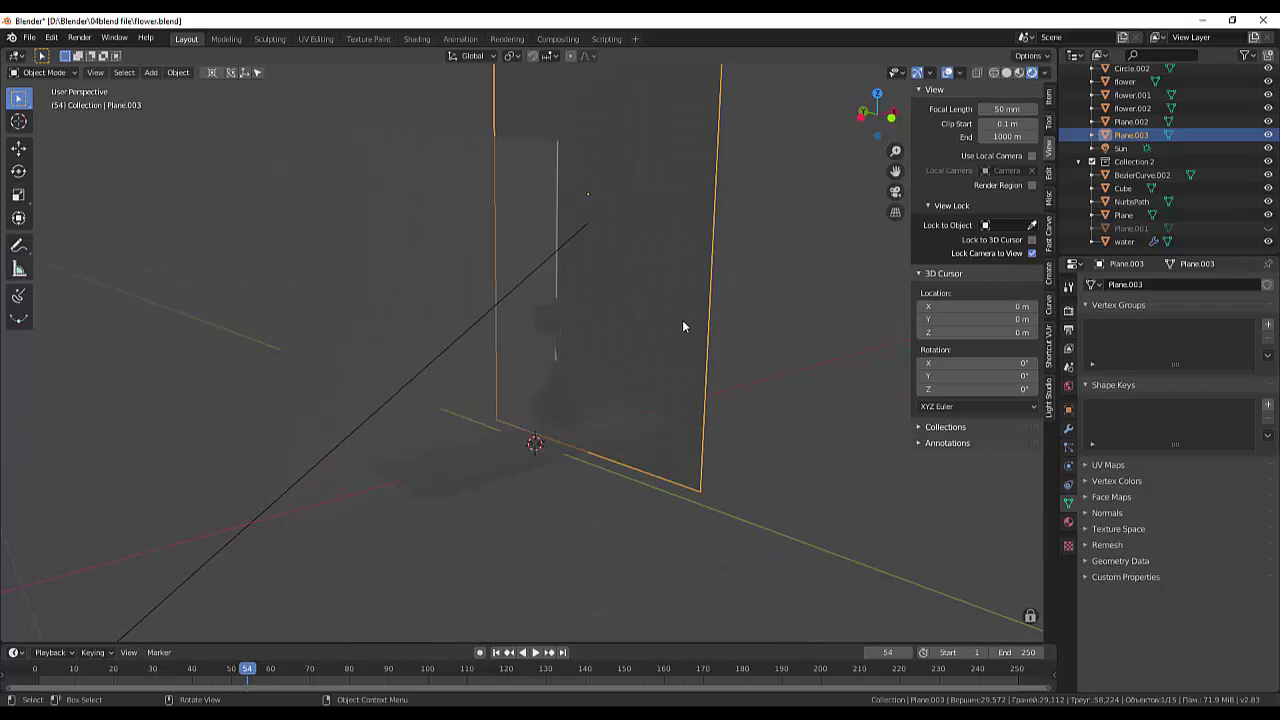
{"action": "left_click", "coordinate": [1007, 73]}
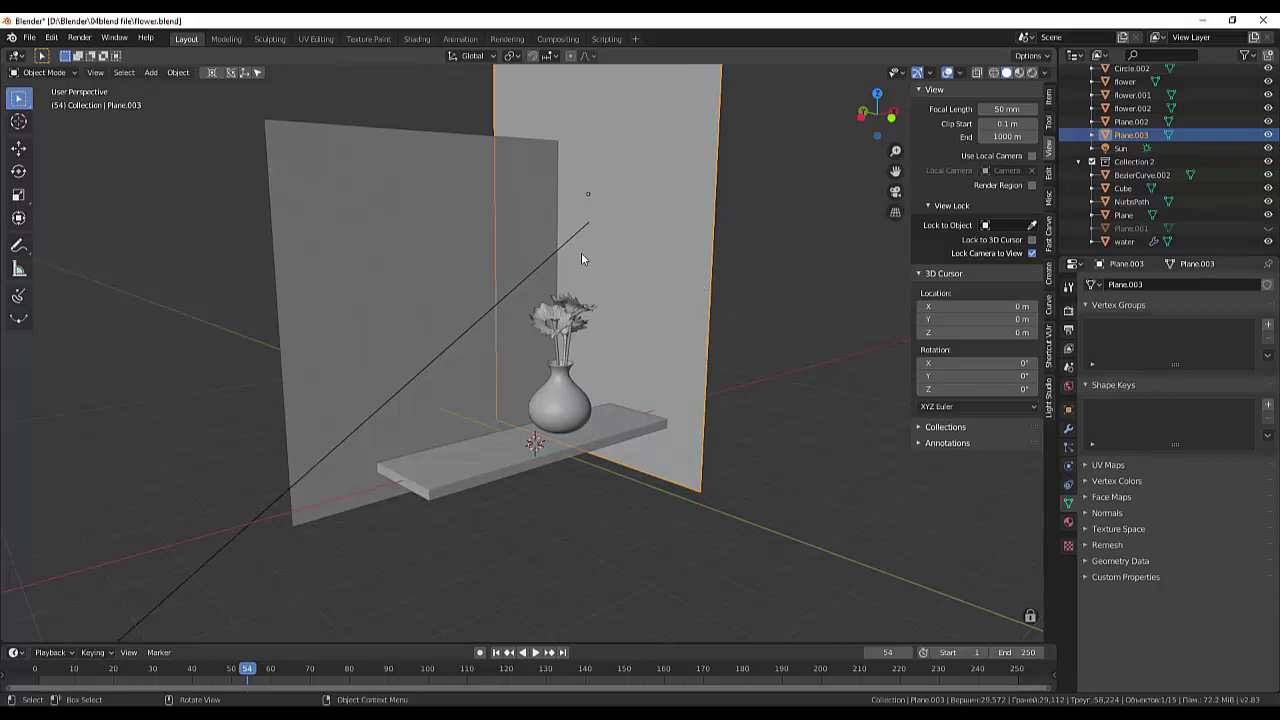
Put Plane.003 into Edit Mode and add a single loop cut across it
{"action": "left_click", "coordinate": [40, 72]}
{"action": "left_click", "coordinate": [40, 95]}
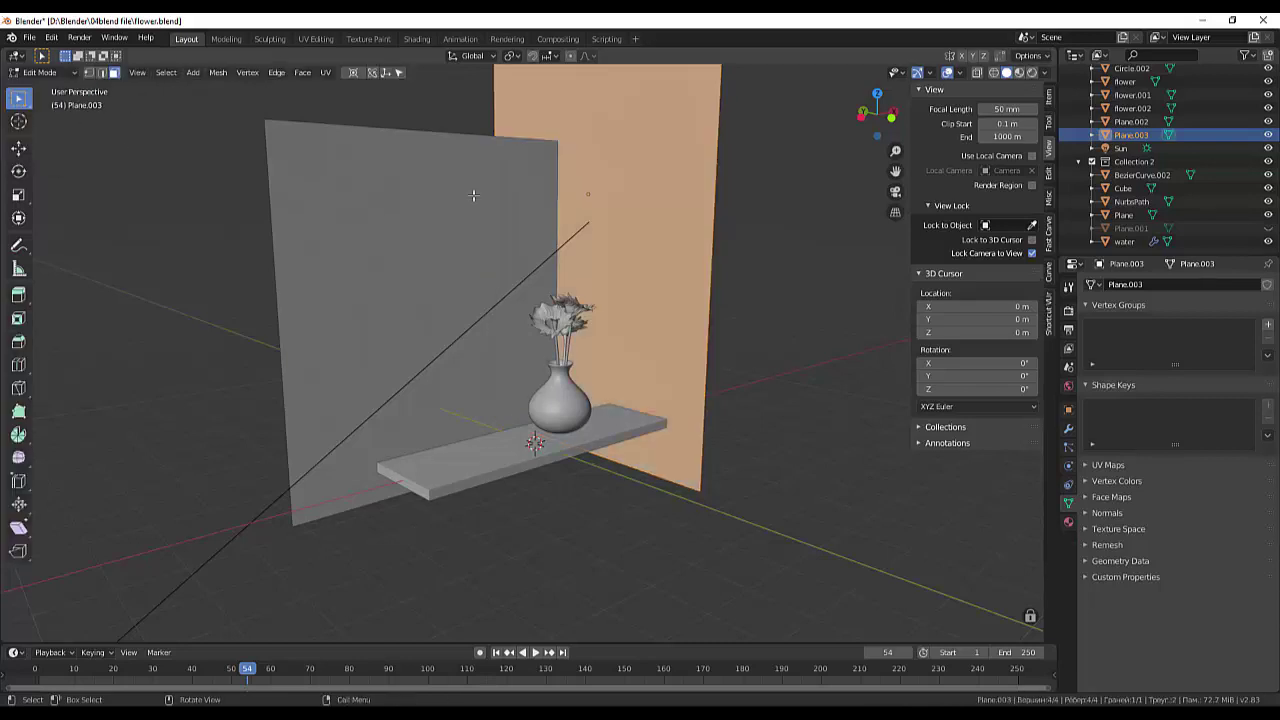
{"action": "key", "text": "ctrl+r"}
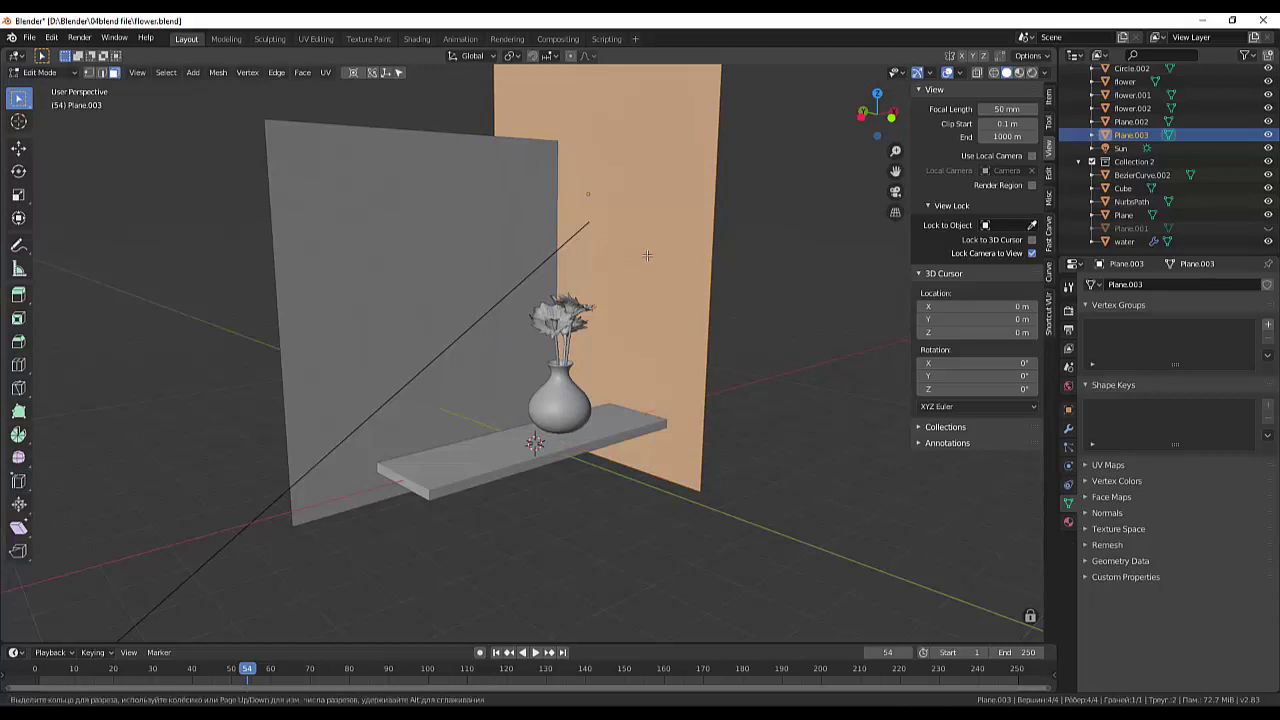
{"action": "left_click", "coordinate": [679, 261]}
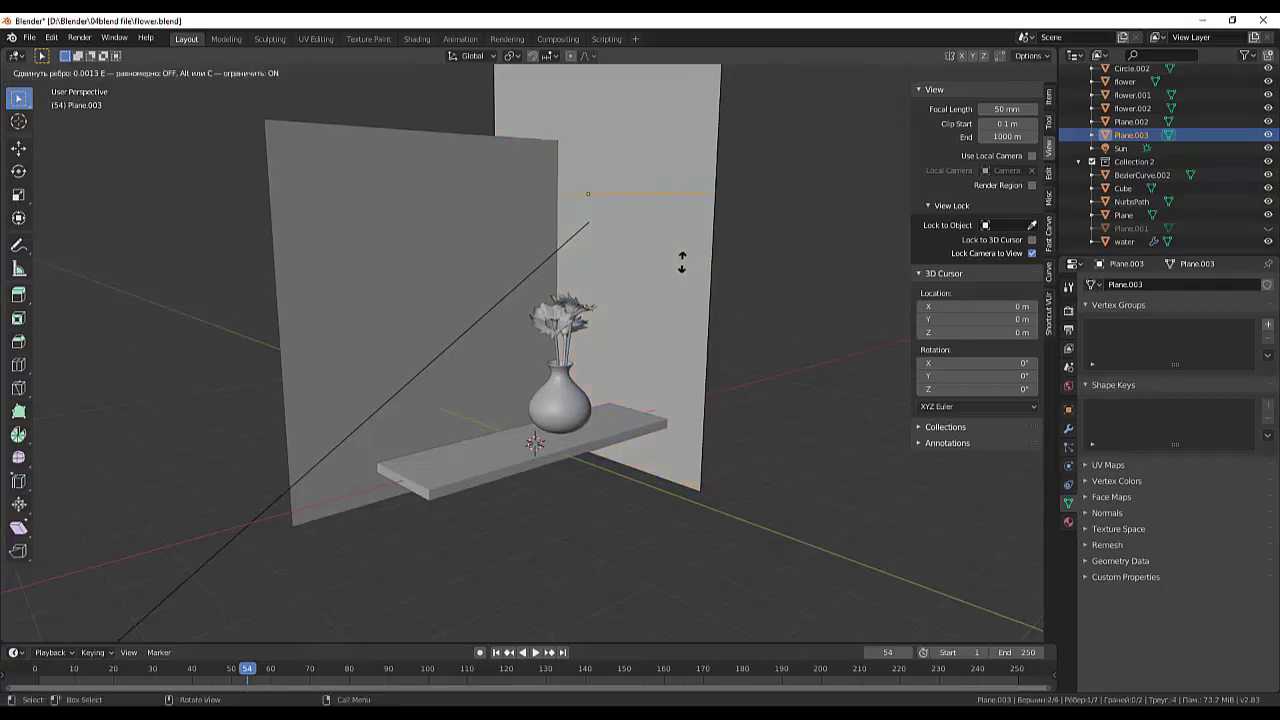
{"action": "right_click", "coordinate": [680, 259]}
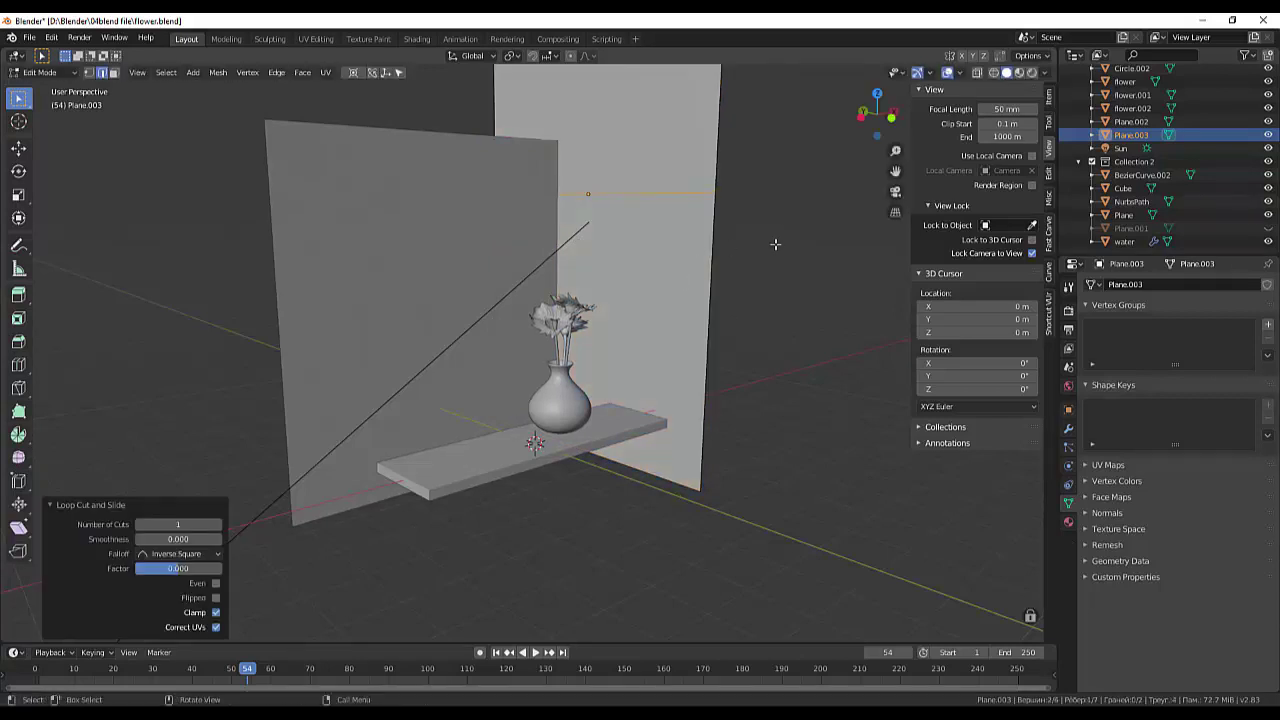
Switch to face select and try a very dense loop cut, then cancel it
{"action": "key", "text": "3"}
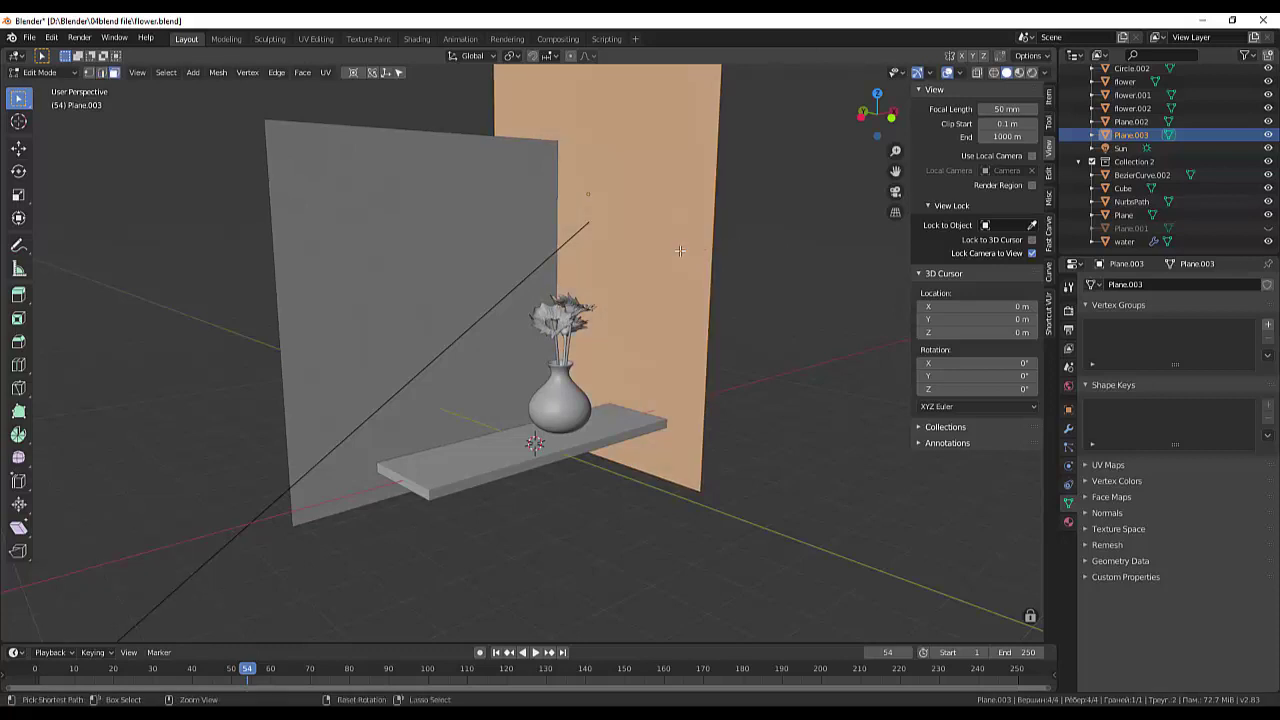
{"action": "key", "text": "ctrl+r"}
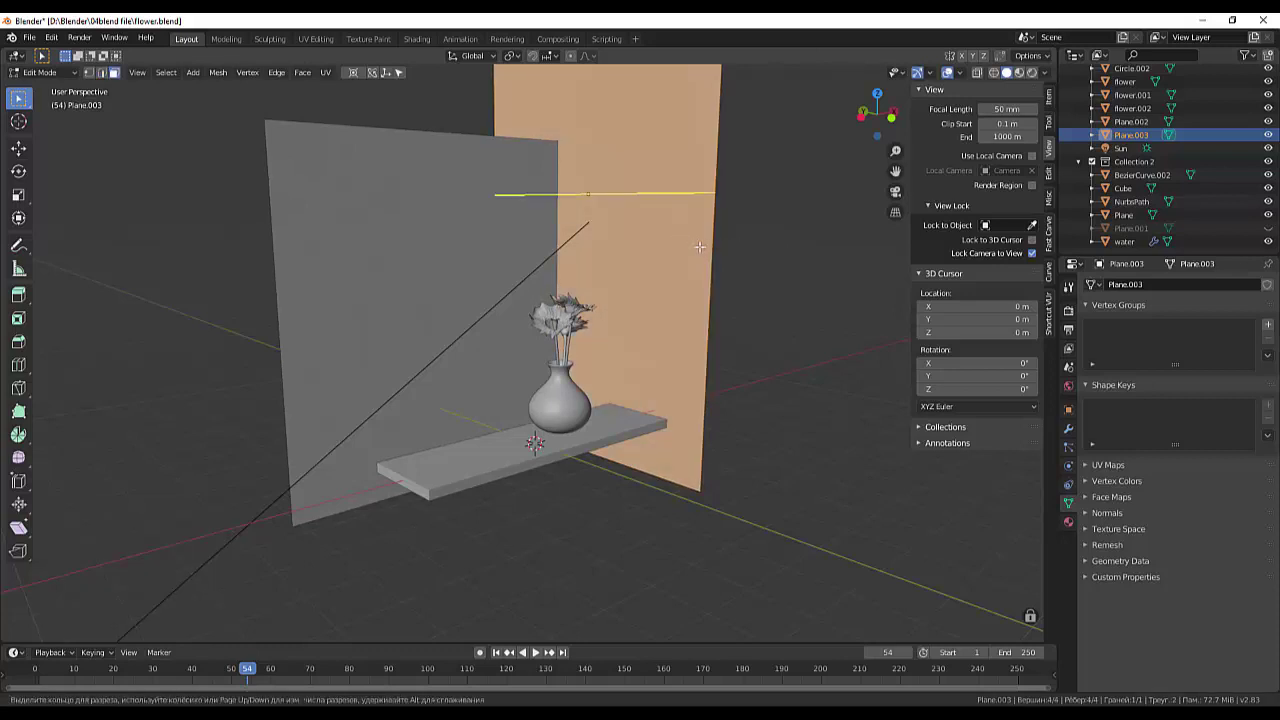
{"action": "scroll", "coordinate": [699, 247], "scroll_direction": "up", "scroll_amount": 1}
{"action": "scroll", "coordinate": [698, 247], "scroll_direction": "up", "scroll_amount": 3}
{"action": "scroll", "coordinate": [697, 247], "scroll_direction": "up", "scroll_amount": 4}
{"action": "scroll", "coordinate": [695, 247], "scroll_direction": "up", "scroll_amount": 8}
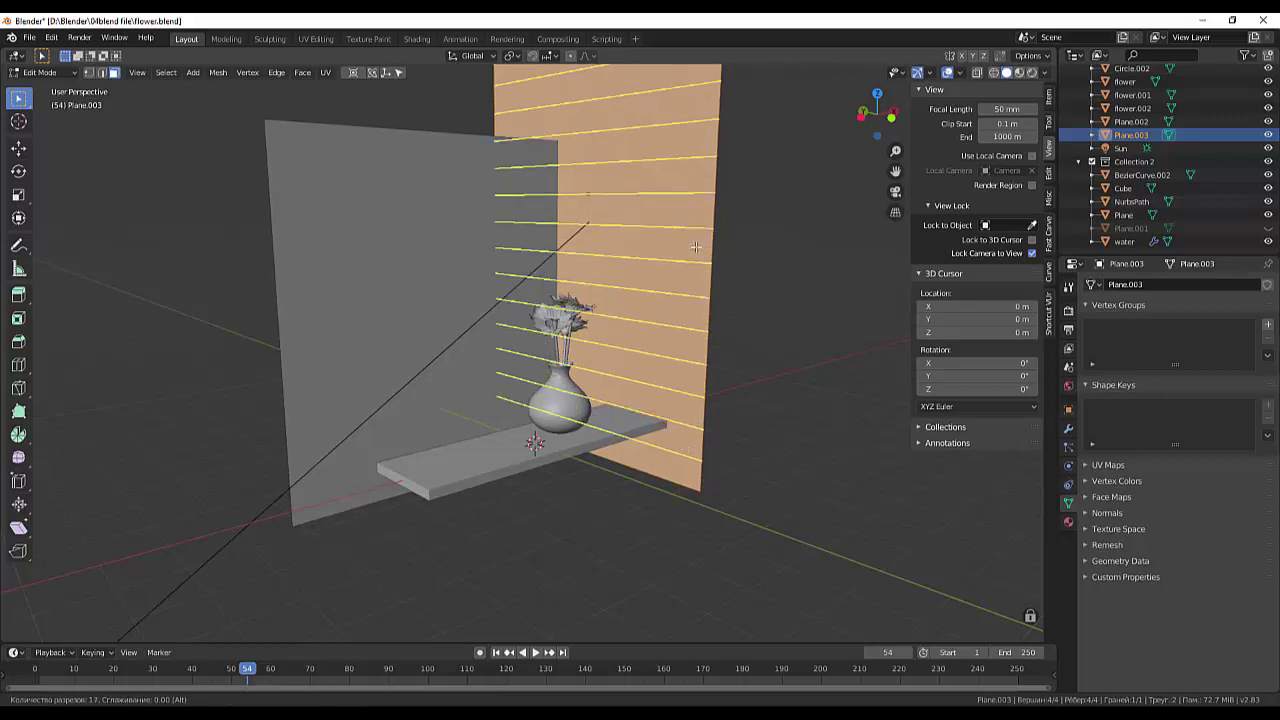
{"action": "scroll", "coordinate": [694, 247], "scroll_direction": "up", "scroll_amount": 8}
{"action": "scroll", "coordinate": [692, 247], "scroll_direction": "up", "scroll_amount": 8}
{"action": "scroll", "coordinate": [690, 246], "scroll_direction": "up", "scroll_amount": 8}
{"action": "scroll", "coordinate": [688, 246], "scroll_direction": "up", "scroll_amount": 8}
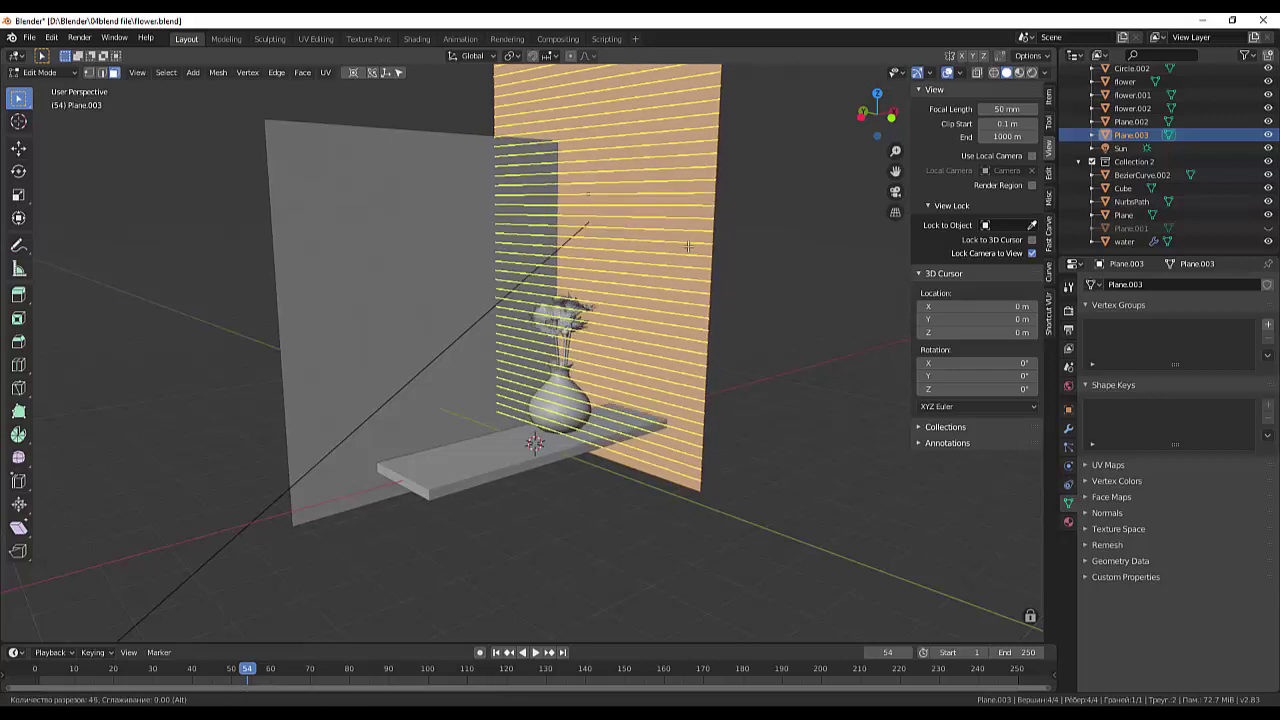
{"action": "scroll", "coordinate": [688, 246], "scroll_direction": "up", "scroll_amount": 8}
{"action": "scroll", "coordinate": [687, 246], "scroll_direction": "up", "scroll_amount": 8}
{"action": "scroll", "coordinate": [686, 246], "scroll_direction": "up", "scroll_amount": 8}
{"action": "scroll", "coordinate": [685, 246], "scroll_direction": "up", "scroll_amount": 7}
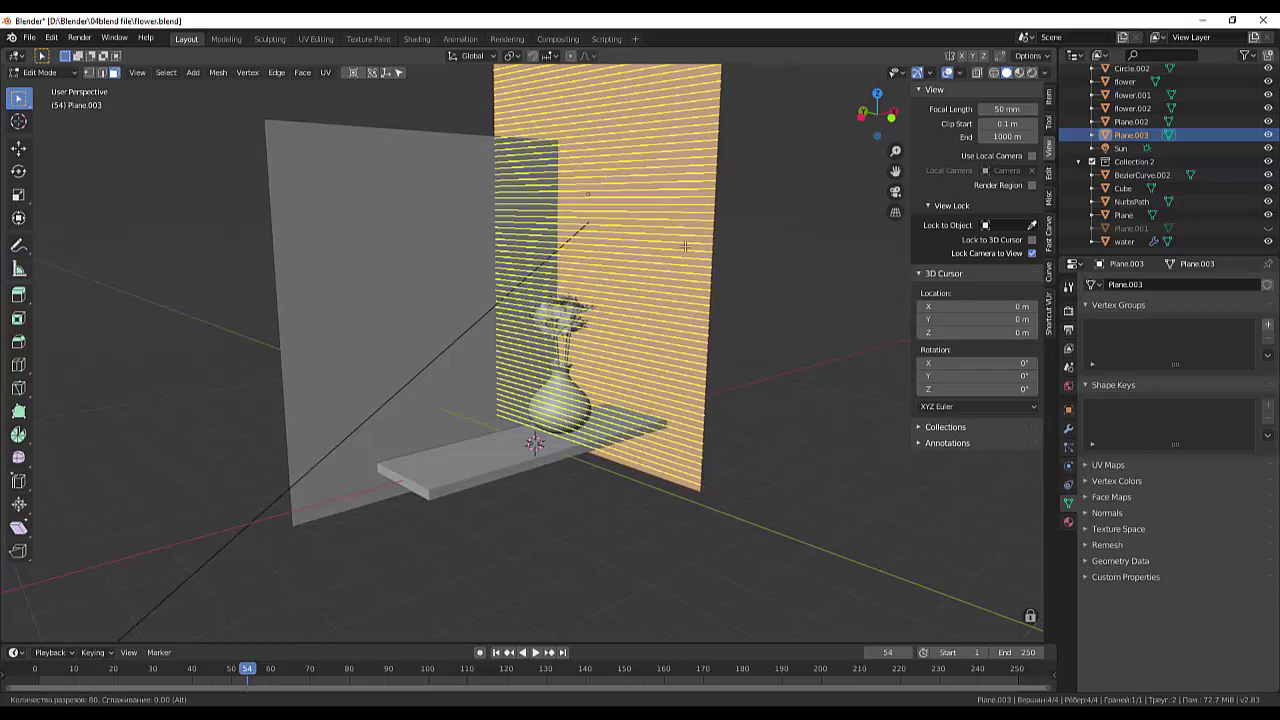
{"action": "scroll", "coordinate": [683, 246], "scroll_direction": "up", "scroll_amount": 7}
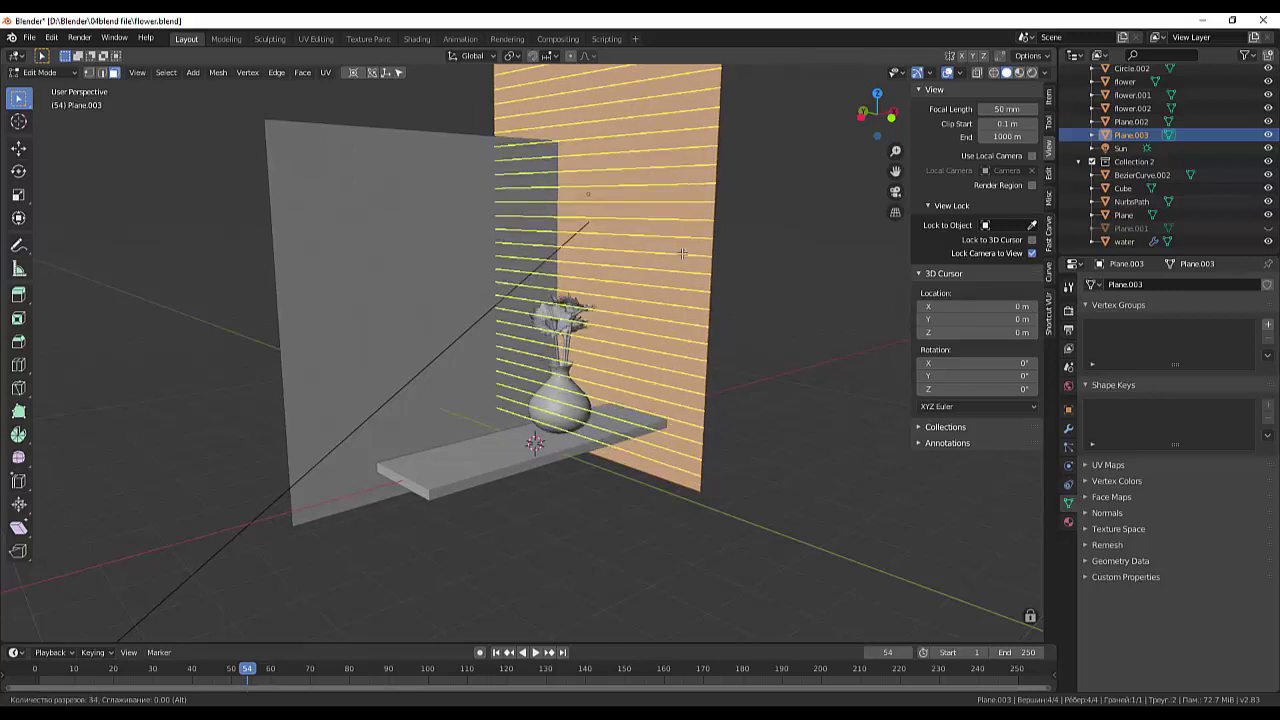
{"action": "key", "text": "Escape"}
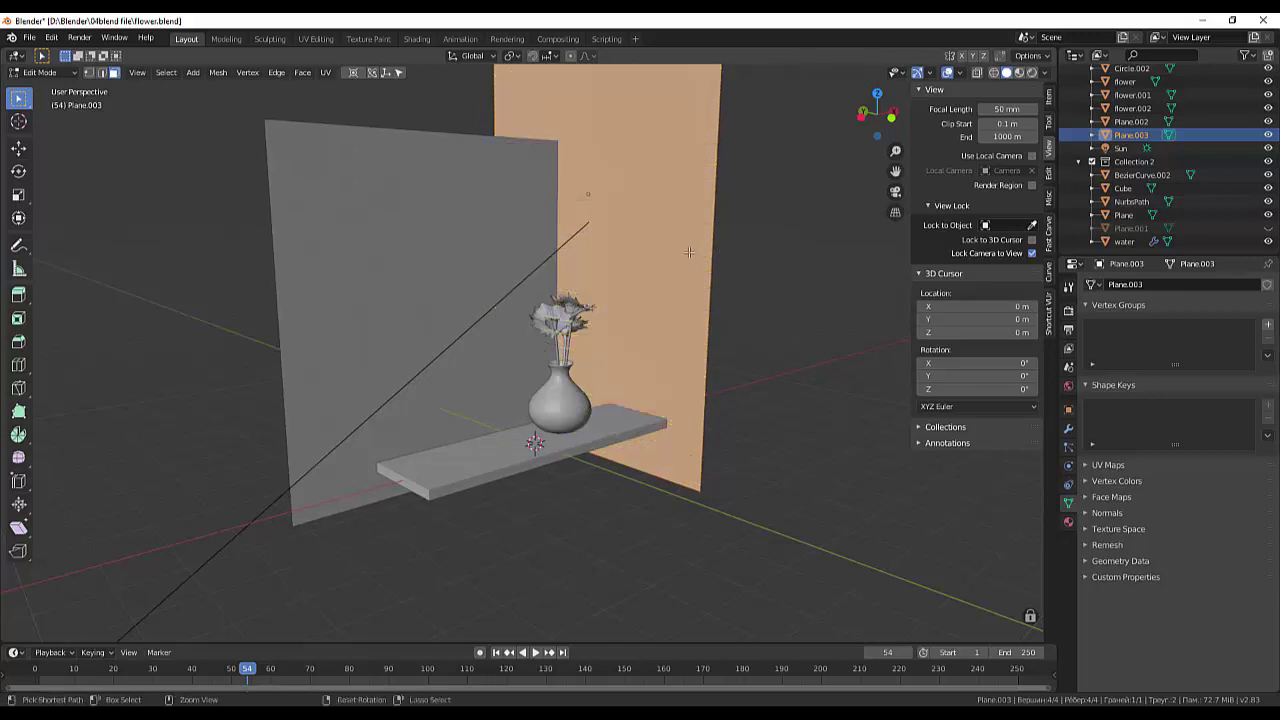
Cut 135 horizontal edge loops across the plane, making 136 thin strips
{"action": "key", "text": "ctrl+r"}
{"action": "scroll", "coordinate": [688, 251], "scroll_direction": "up", "scroll_amount": 9}
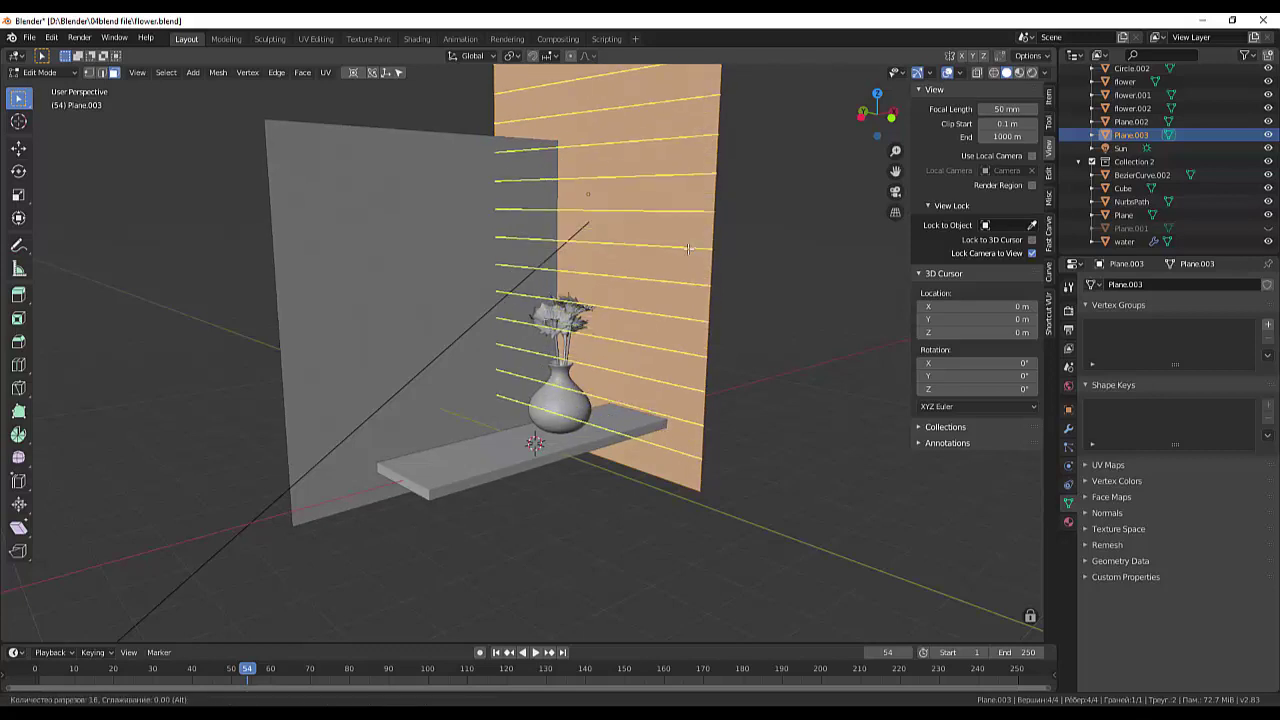
{"action": "scroll", "coordinate": [688, 248], "scroll_direction": "up", "scroll_amount": 11}
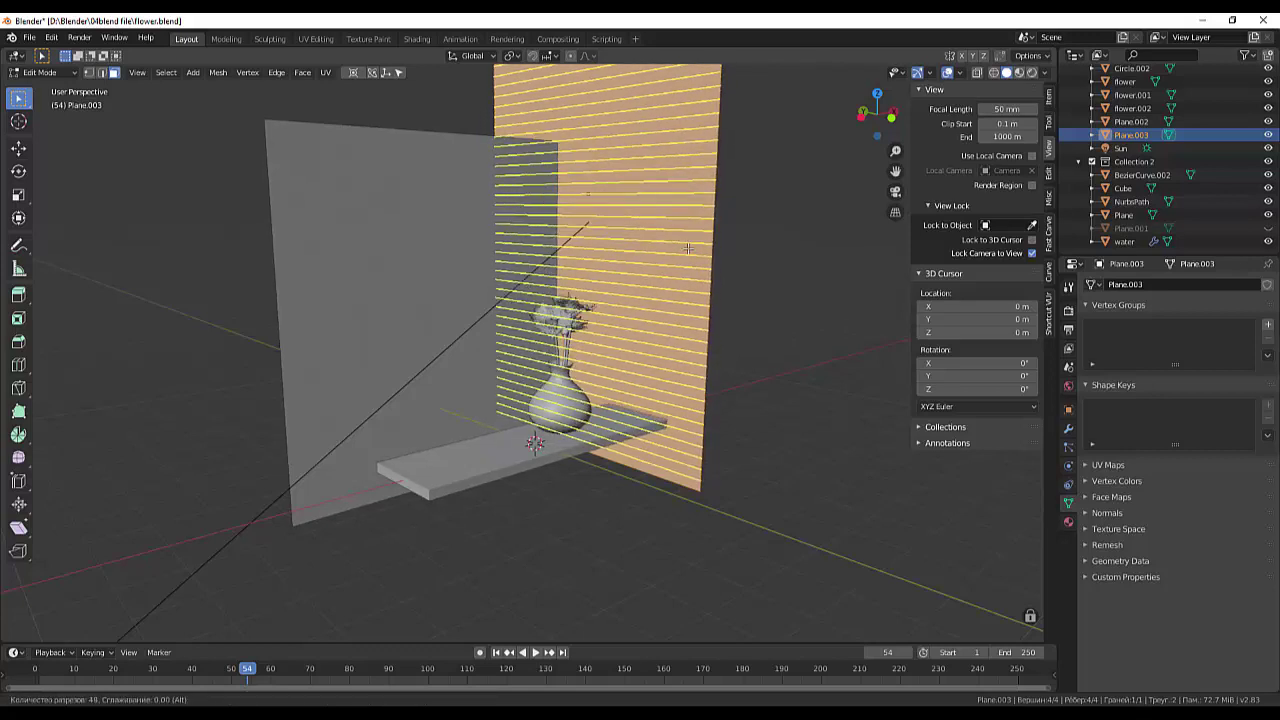
{"action": "scroll", "coordinate": [688, 248], "scroll_direction": "up", "scroll_amount": 9}
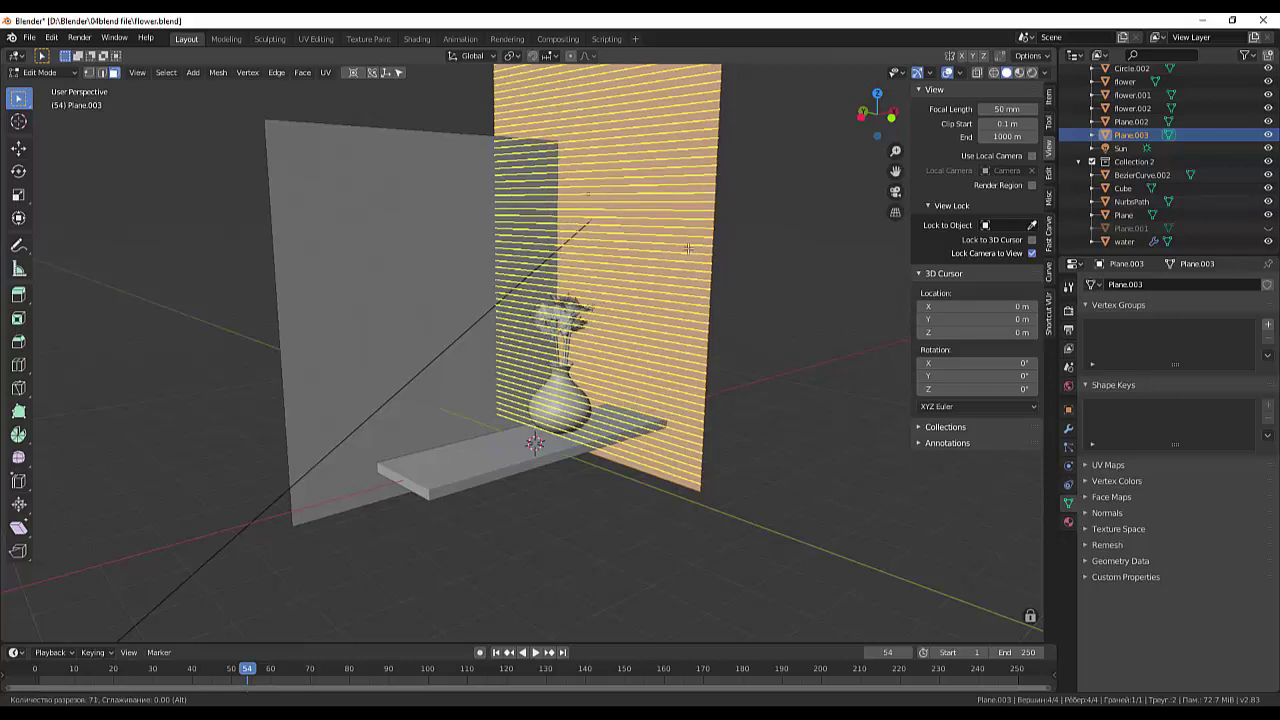
{"action": "scroll", "coordinate": [688, 248], "scroll_direction": "up", "scroll_amount": 9}
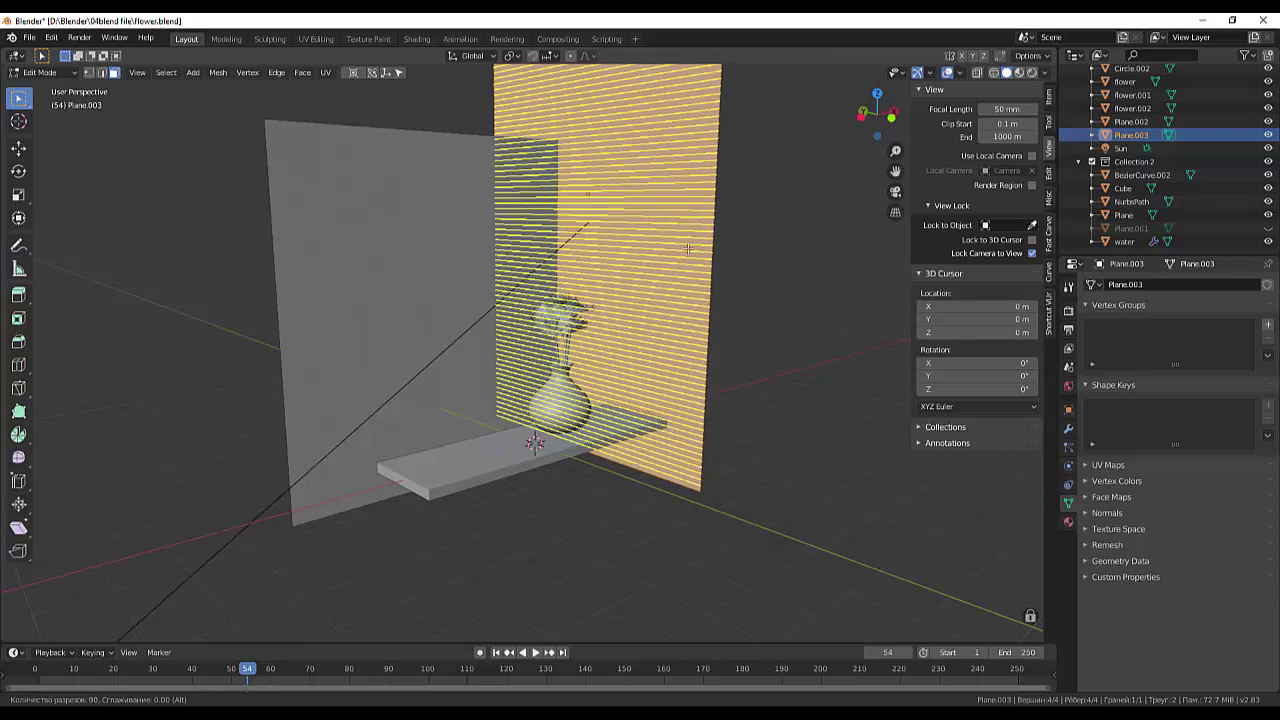
{"action": "scroll", "coordinate": [688, 248], "scroll_direction": "up", "scroll_amount": 9}
{"action": "scroll", "coordinate": [688, 248], "scroll_direction": "up", "scroll_amount": 4}
{"action": "scroll", "coordinate": [688, 248], "scroll_direction": "up", "scroll_amount": 4}
{"action": "scroll", "coordinate": [688, 248], "scroll_direction": "up", "scroll_amount": 4}
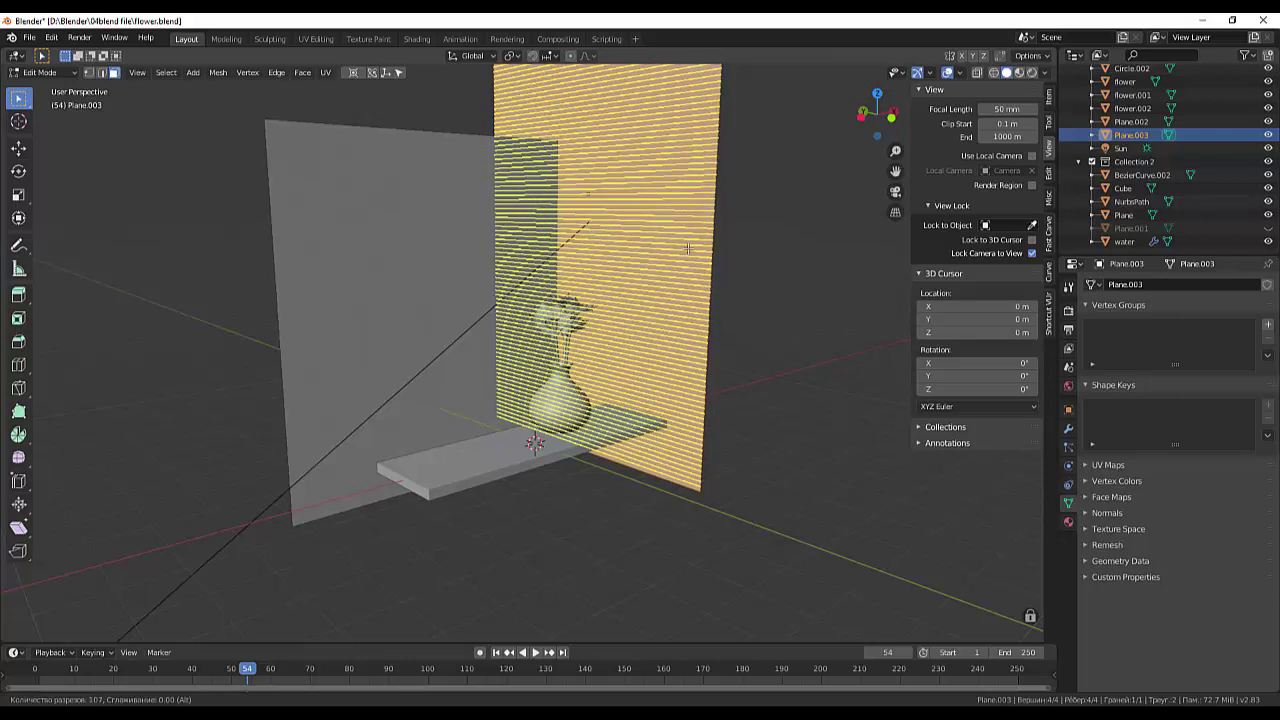
{"action": "scroll", "coordinate": [688, 248], "scroll_direction": "up", "scroll_amount": 4}
{"action": "scroll", "coordinate": [688, 248], "scroll_direction": "up", "scroll_amount": 4}
{"action": "scroll", "coordinate": [688, 248], "scroll_direction": "up", "scroll_amount": 4}
{"action": "scroll", "coordinate": [688, 248], "scroll_direction": "up", "scroll_amount": 4}
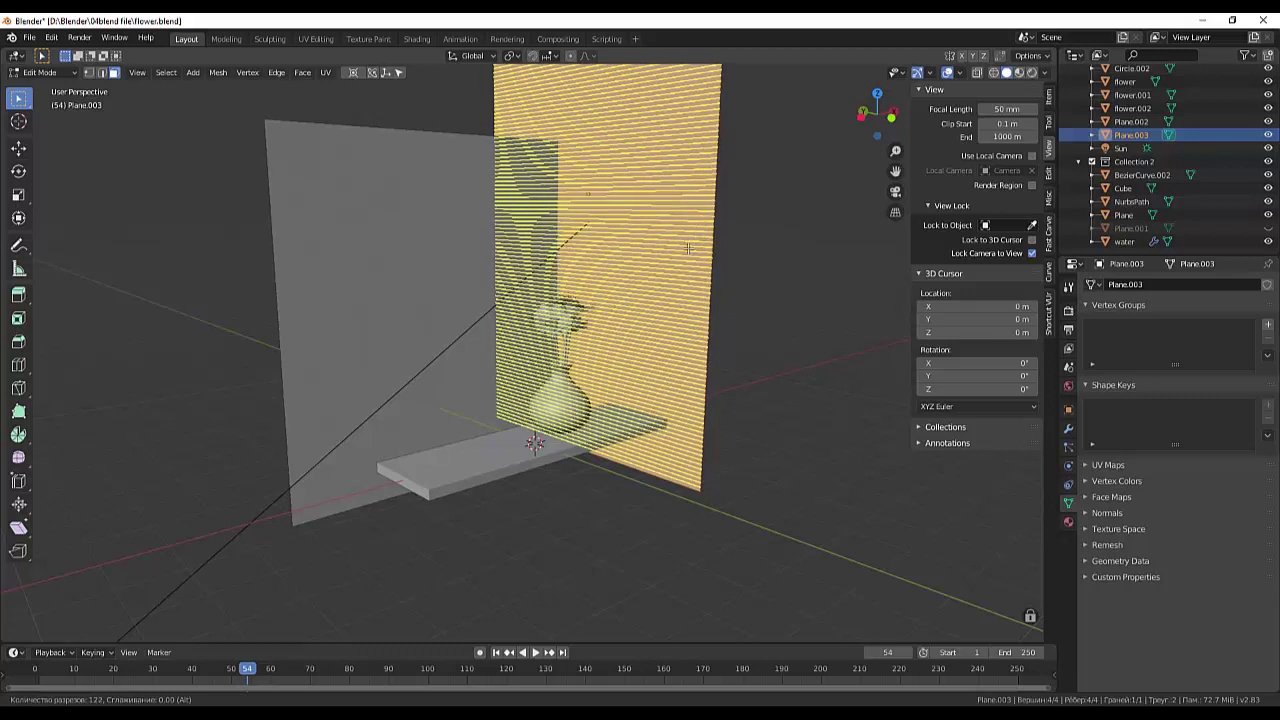
{"action": "scroll", "coordinate": [688, 248], "scroll_direction": "up", "scroll_amount": 3}
{"action": "scroll", "coordinate": [688, 248], "scroll_direction": "up", "scroll_amount": 5}
{"action": "scroll", "coordinate": [688, 248], "scroll_direction": "up", "scroll_amount": 5}
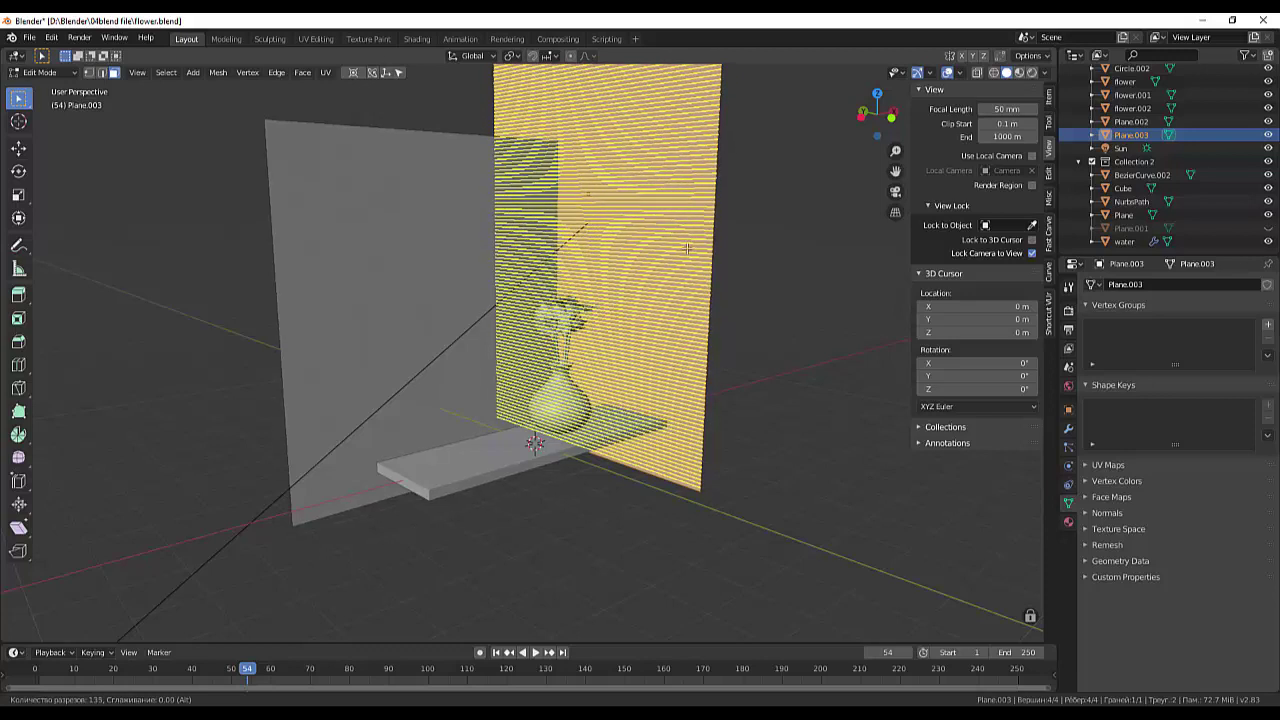
{"action": "left_click", "coordinate": [688, 248]}
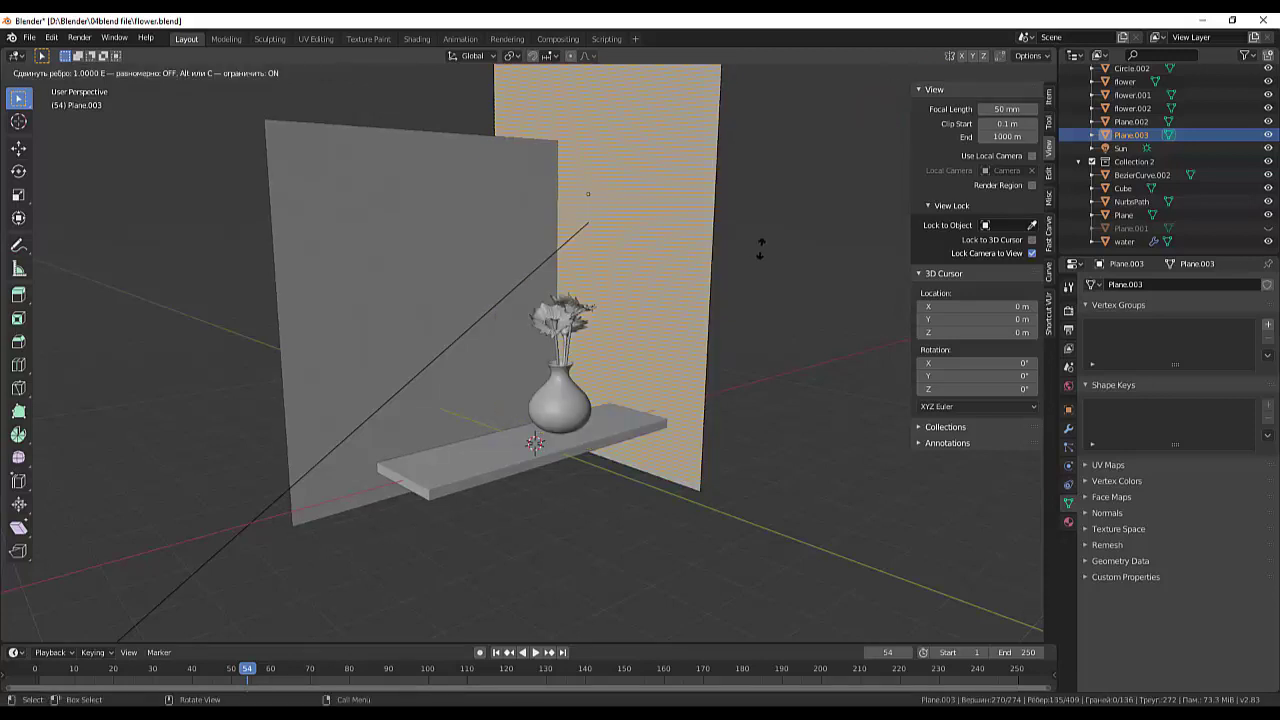
Add a vertical edge loop across the strips and slide it sideways
{"action": "left_click", "coordinate": [709, 260]}
{"action": "left_click", "coordinate": [820, 259]}
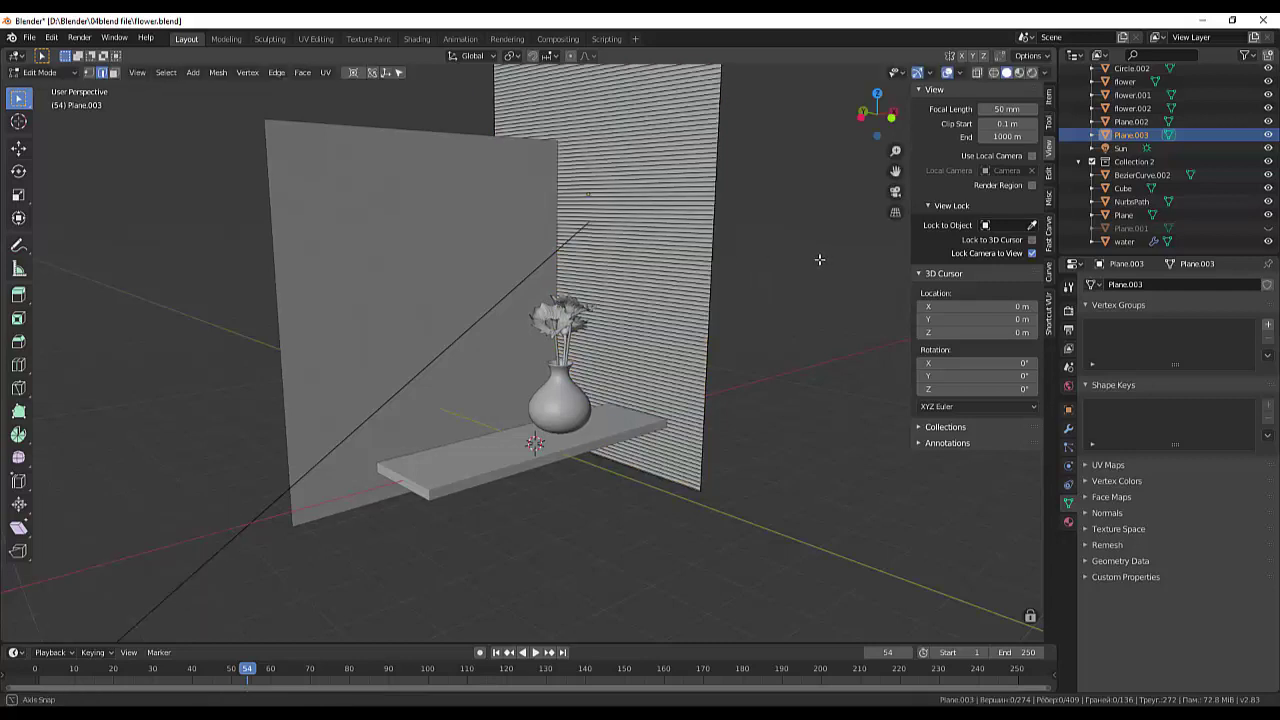
{"action": "middle_click_drag", "start_coordinate": [820, 259], "coordinate": [786, 271]}
{"action": "left_click", "coordinate": [625, 240], "text": "alt"}
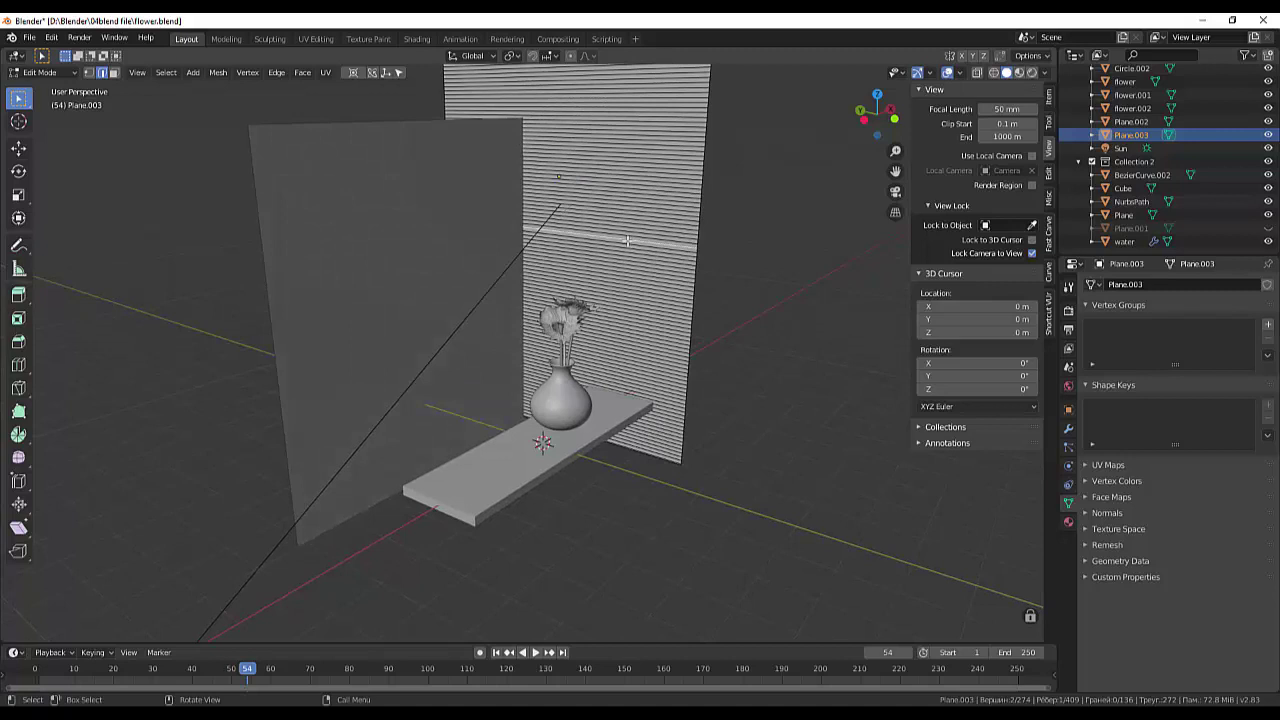
{"action": "left_click", "coordinate": [627, 241], "text": "ctrl"}
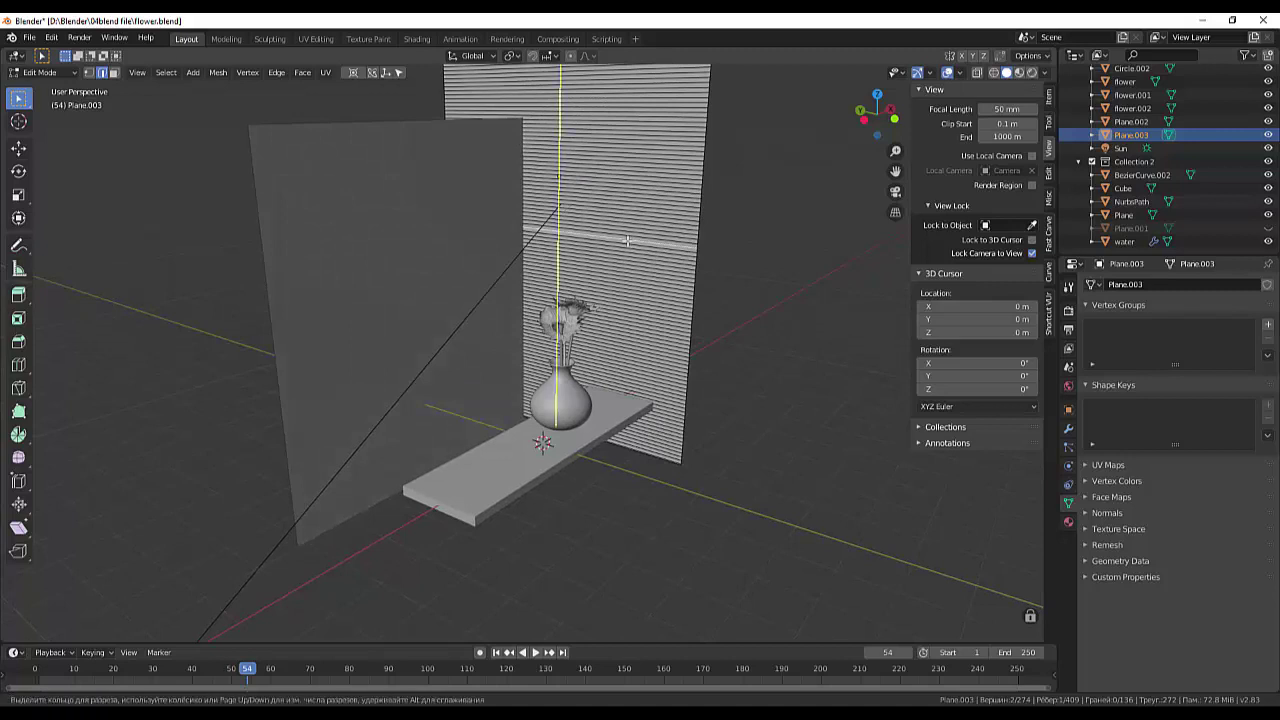
{"action": "key", "text": "g"}
{"action": "key", "text": "g"}
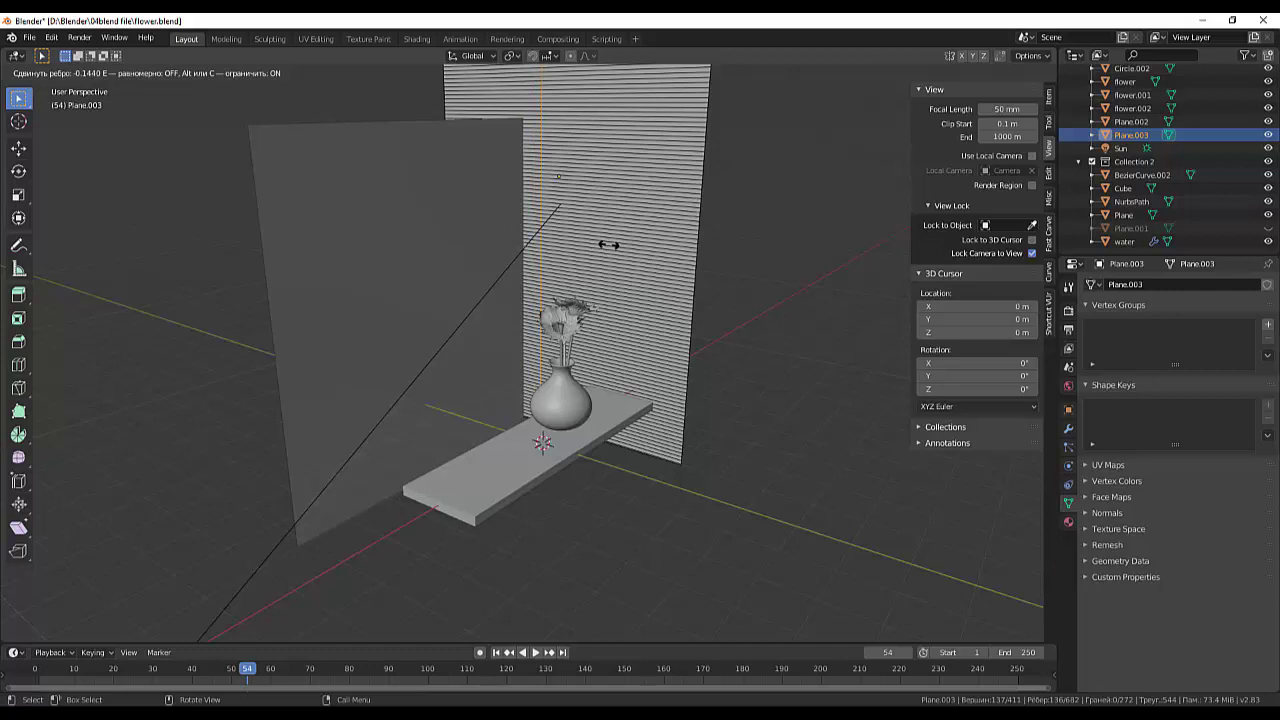
{"action": "left_click", "coordinate": [609, 244]}
Add a second vertical edge loop across the striped plane
{"action": "left_click", "coordinate": [629, 246], "text": "ctrl"}
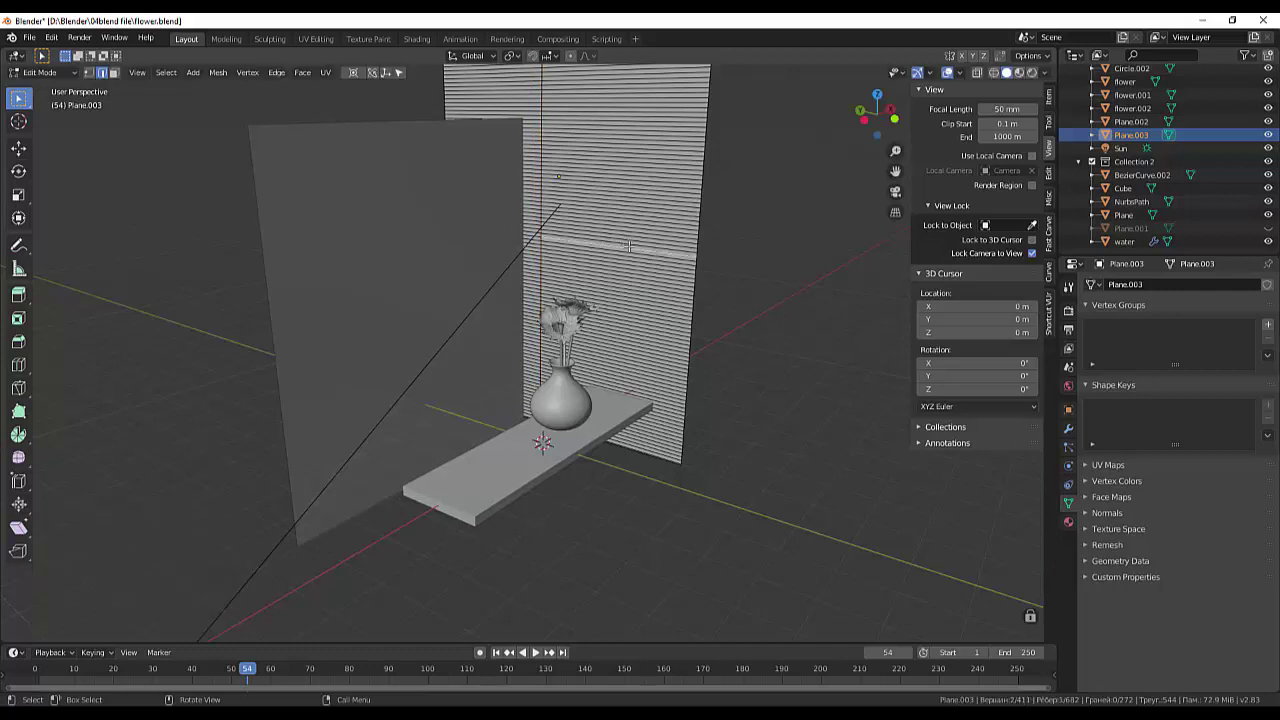
{"action": "key", "text": "ctrl+r"}
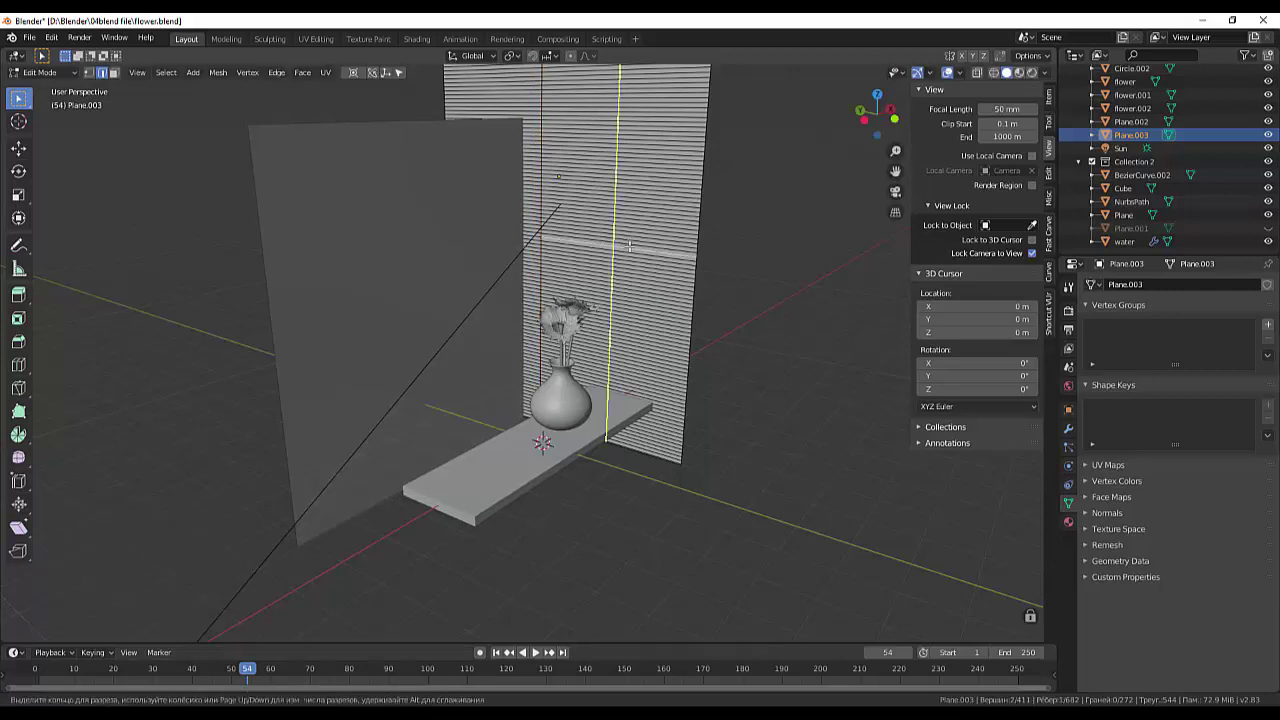
{"action": "left_click", "coordinate": [629, 246]}
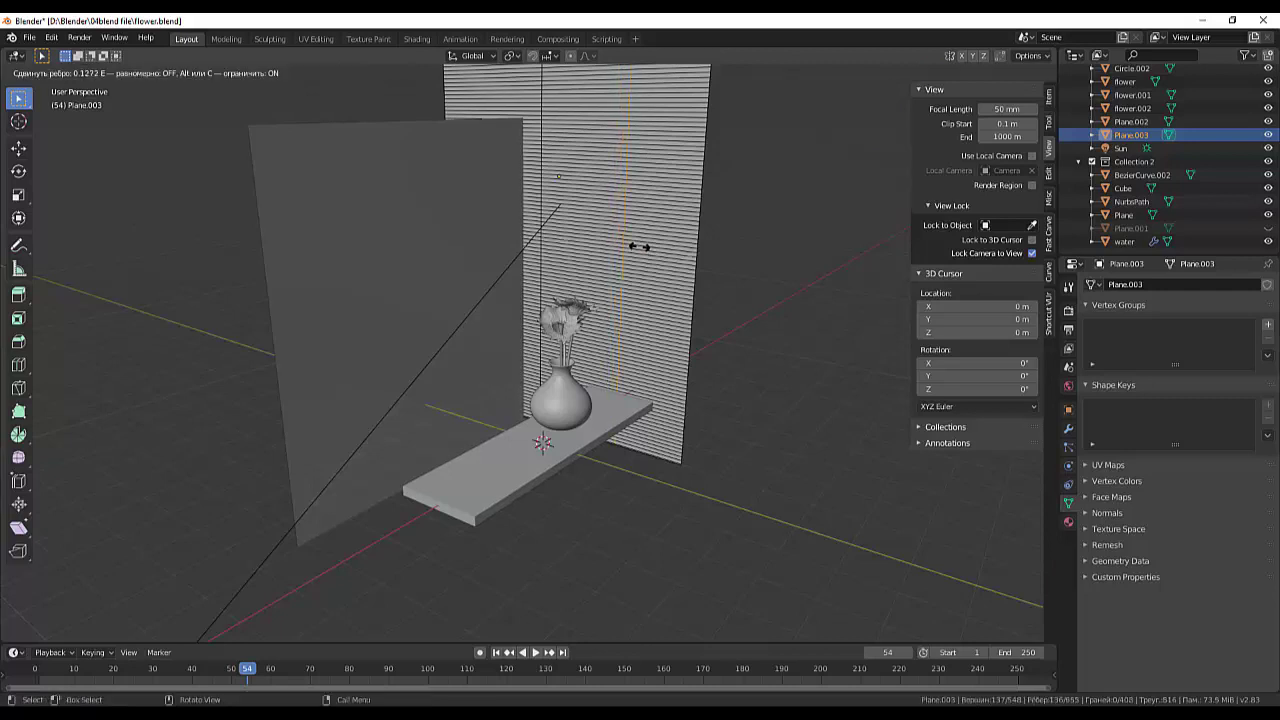
{"action": "left_click", "coordinate": [638, 246]}
{"action": "scroll", "coordinate": [704, 247], "scroll_direction": "up", "scroll_amount": 2}
{"action": "scroll", "coordinate": [703, 247], "scroll_direction": "up", "scroll_amount": 2}
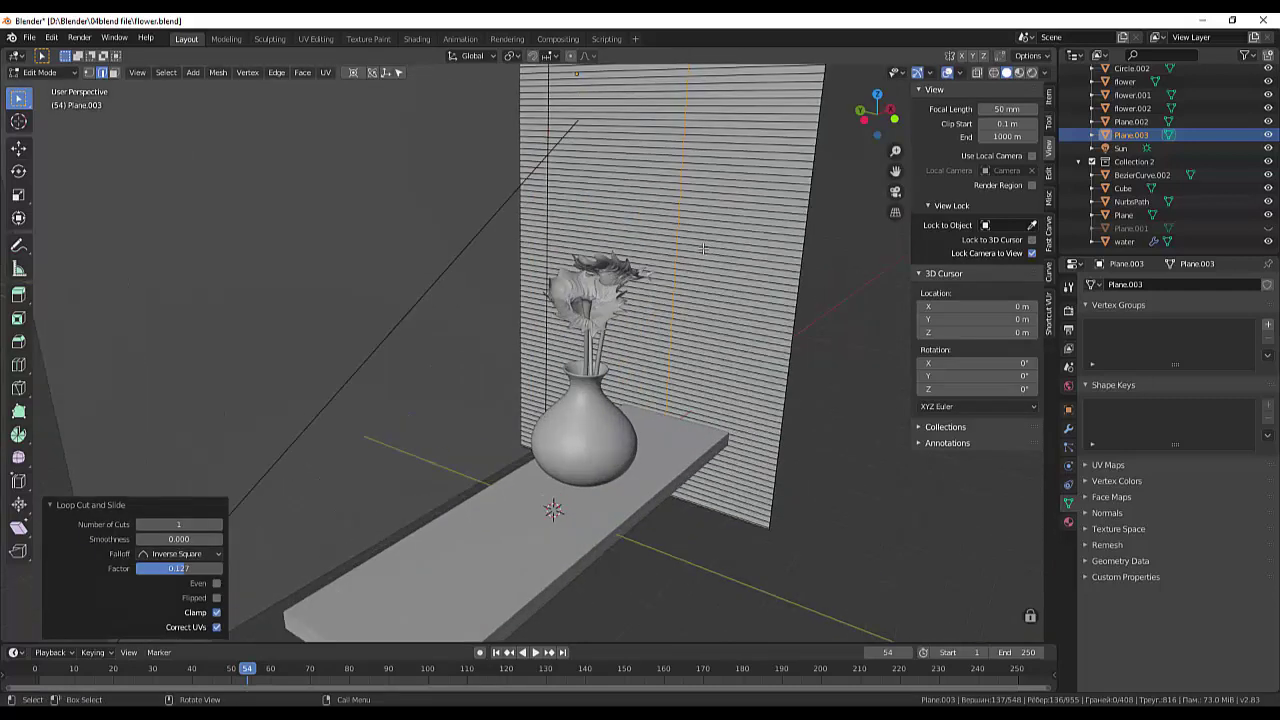
{"action": "scroll", "coordinate": [701, 246], "scroll_direction": "up", "scroll_amount": 1}
Toggle to Object Mode and back to Edit Mode, then select a strip in face select
{"action": "left_click", "coordinate": [45, 72]}
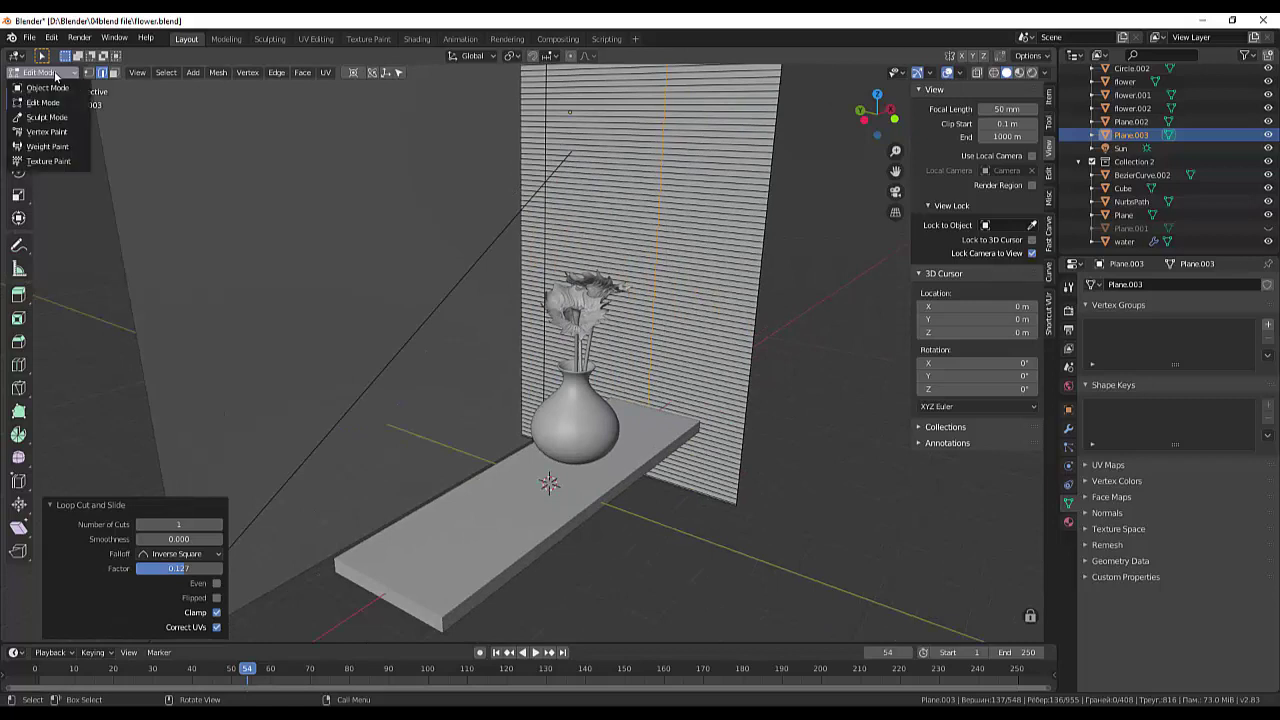
{"action": "left_click", "coordinate": [50, 89]}
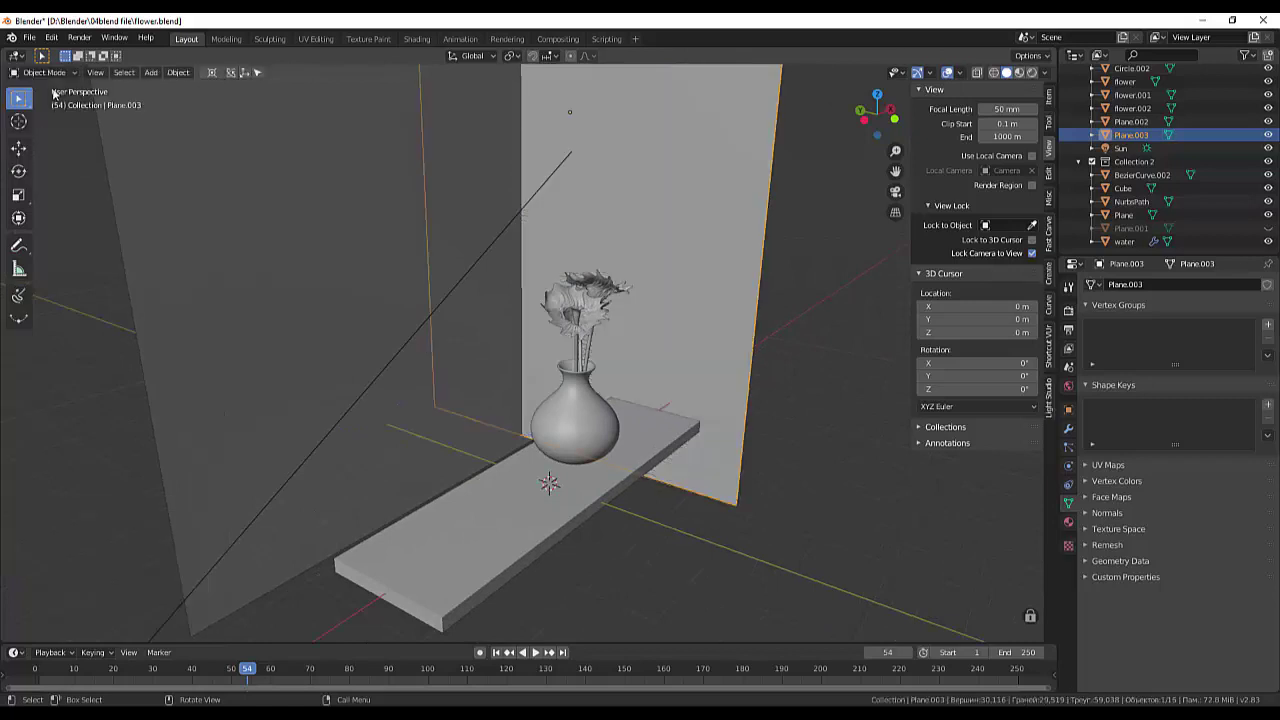
{"action": "left_click", "coordinate": [44, 73]}
{"action": "left_click", "coordinate": [42, 102]}
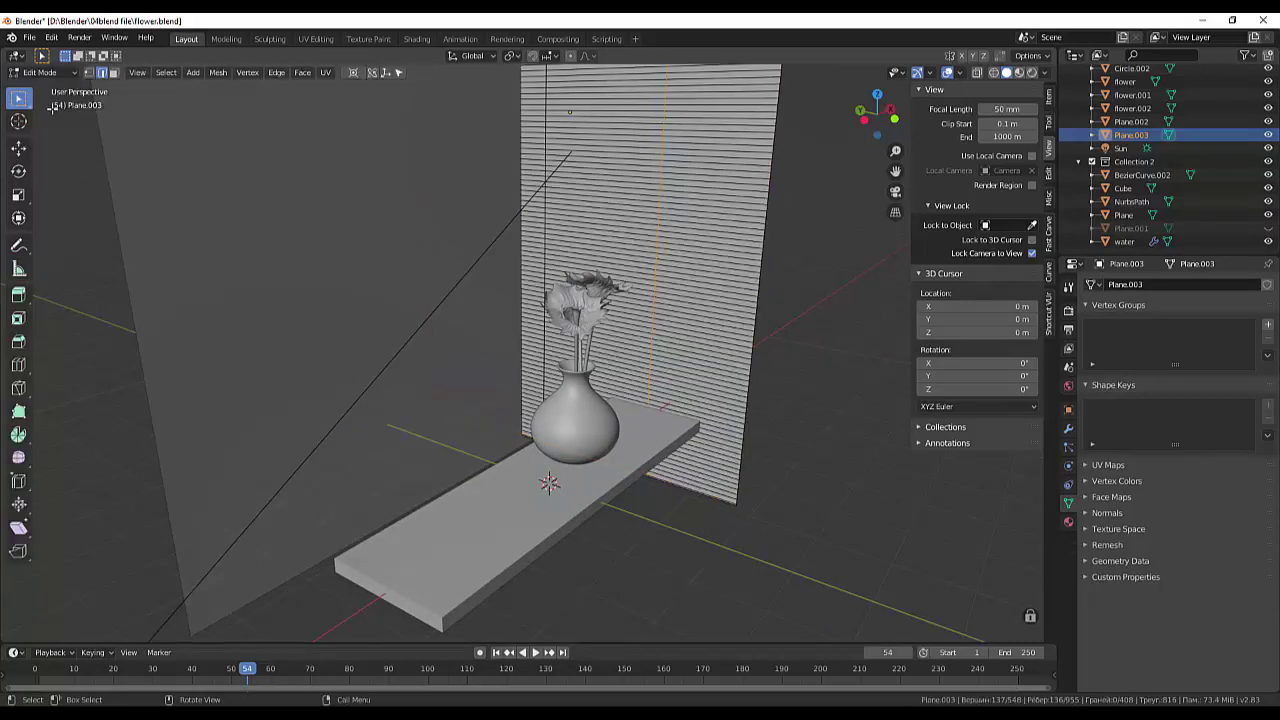
{"action": "left_click", "coordinate": [116, 73]}
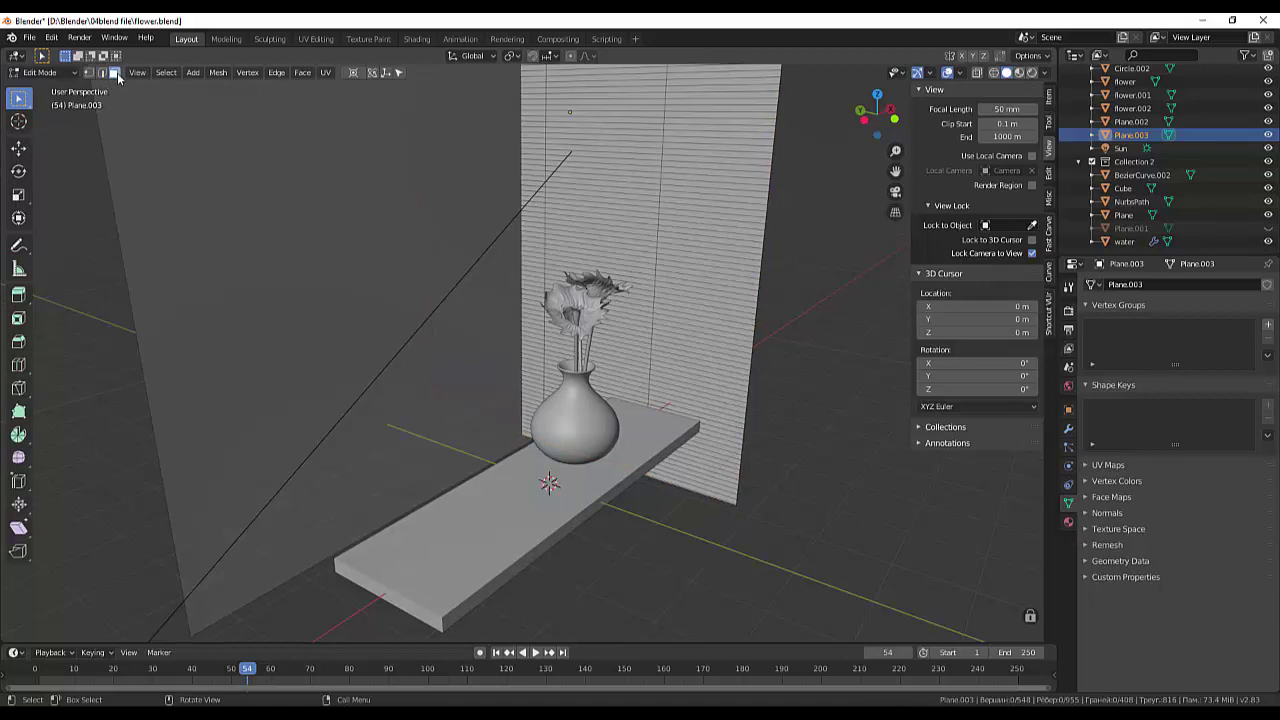
{"action": "left_click", "coordinate": [590, 167]}
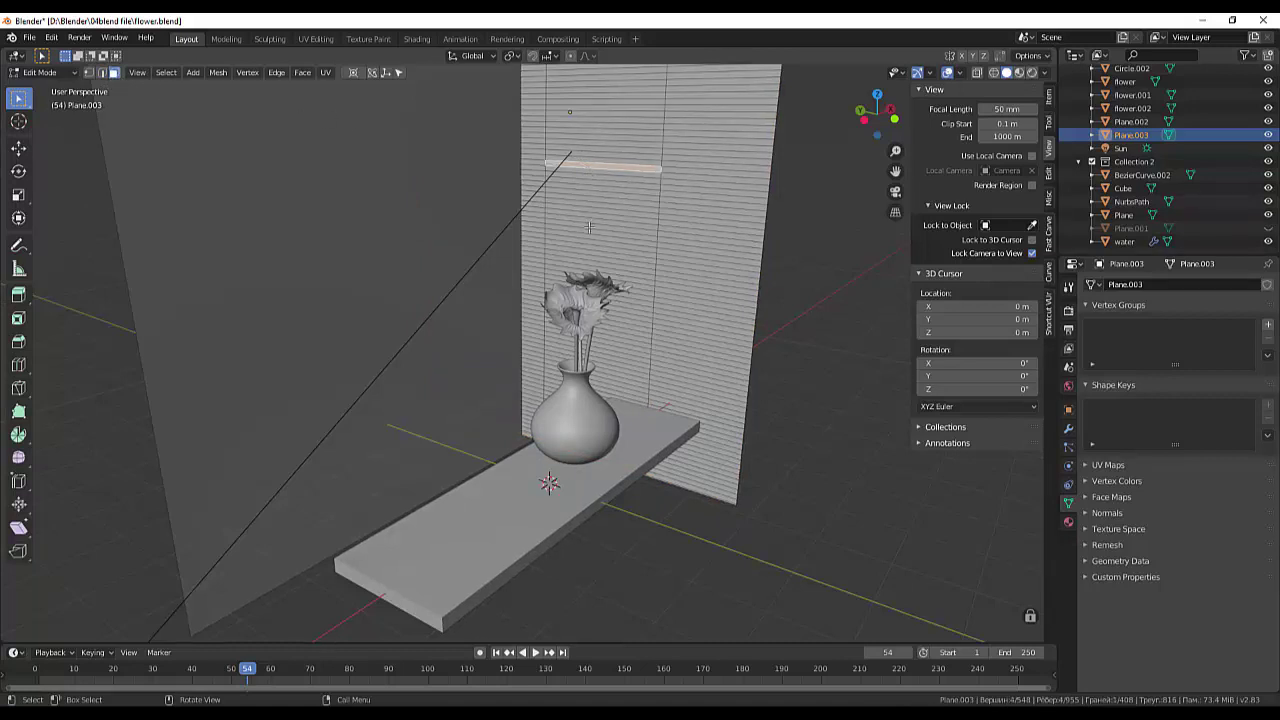
Select several strip faces and thin the selection with Checker Deselect
{"action": "left_click", "coordinate": [612, 180], "text": "shift"}
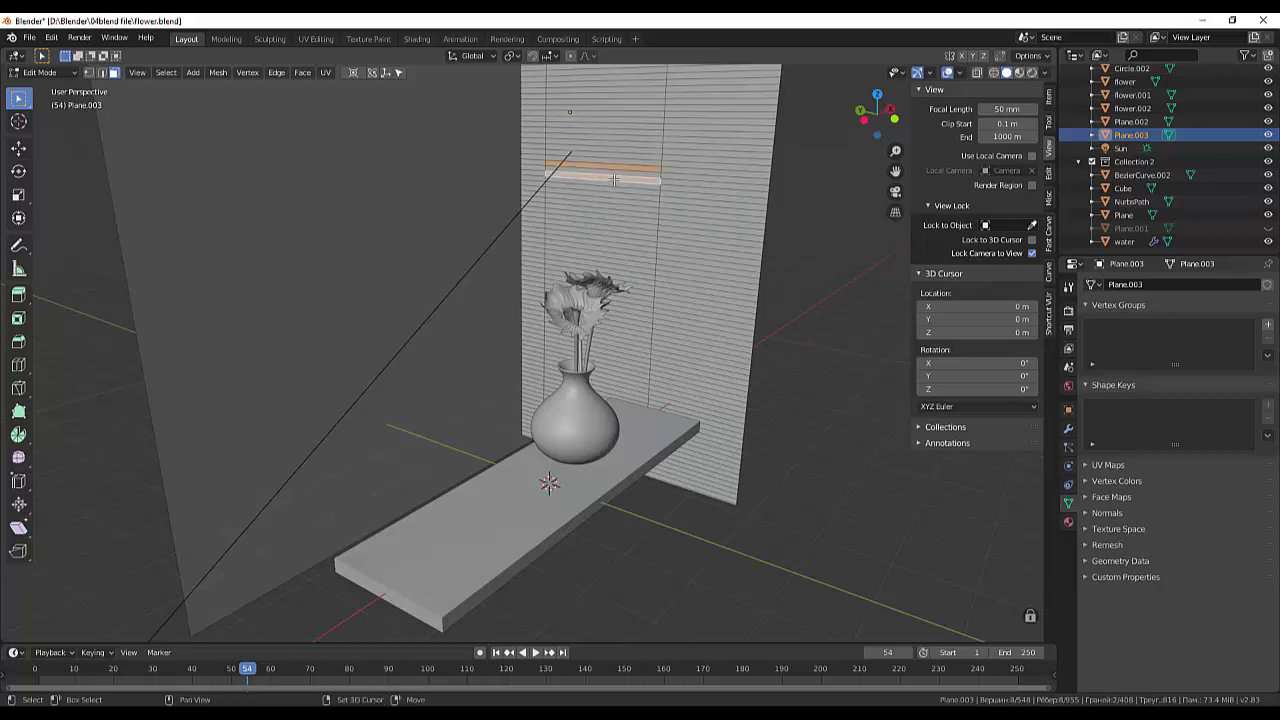
{"action": "left_click", "coordinate": [165, 73]}
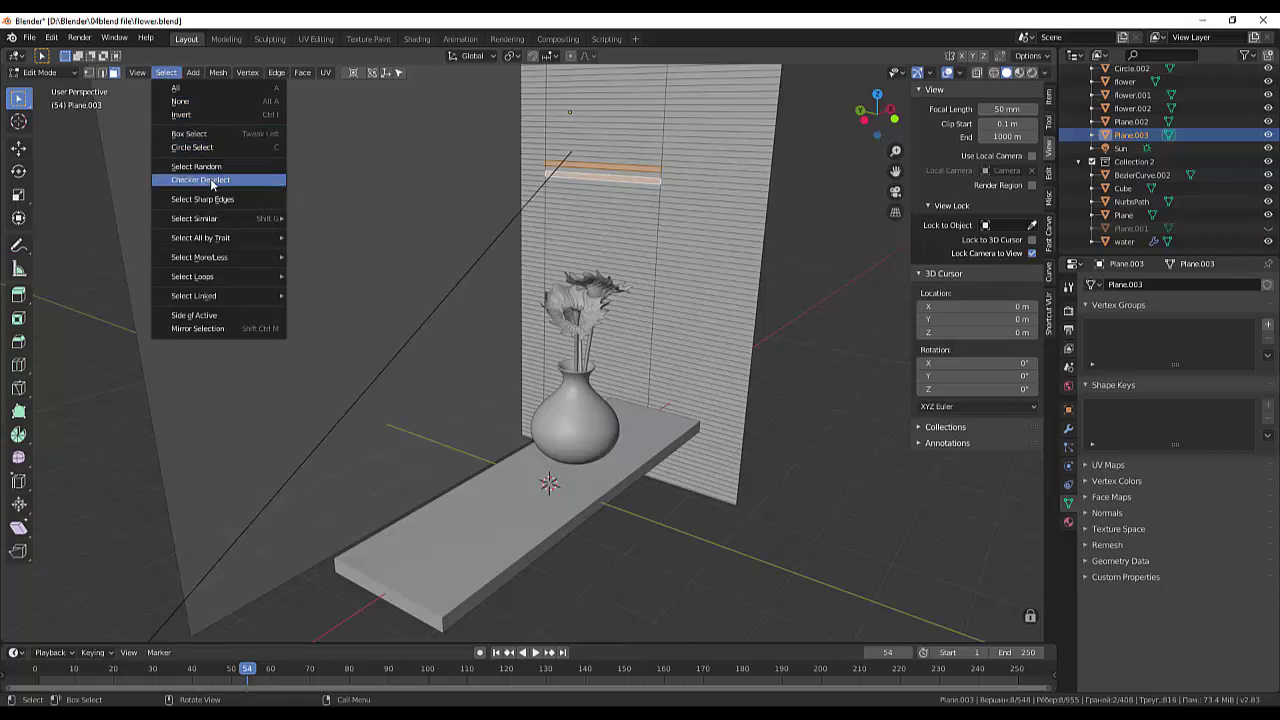
{"action": "left_click", "coordinate": [211, 180]}
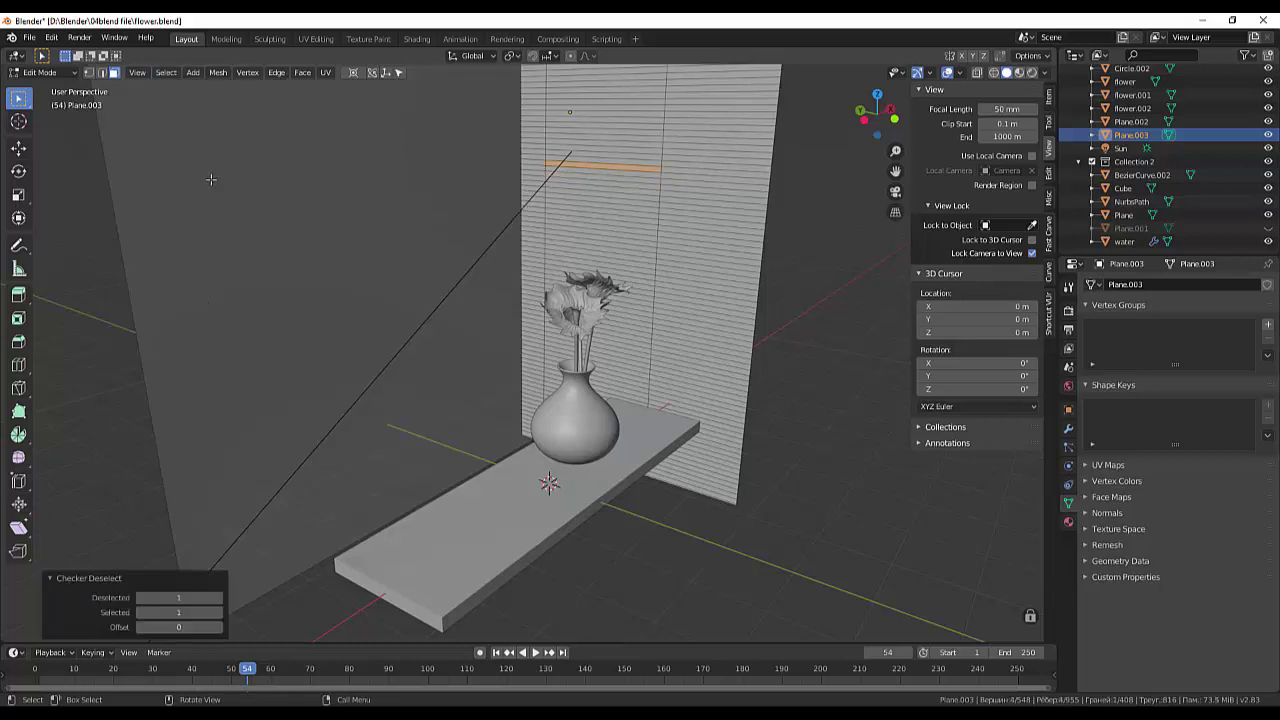
{"action": "left_click", "coordinate": [591, 183], "text": "shift"}
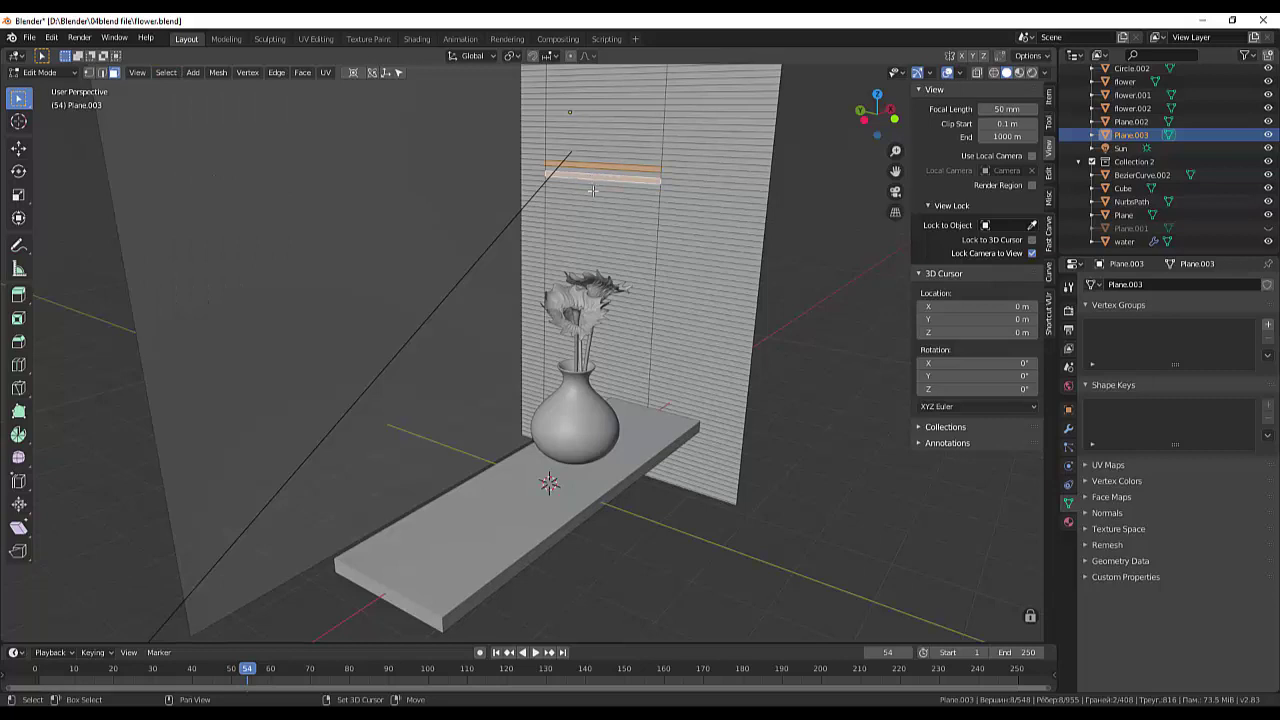
{"action": "left_click", "coordinate": [595, 197], "text": "shift"}
Select three face rows near the top and delete them as faces
{"action": "left_click", "coordinate": [603, 183]}
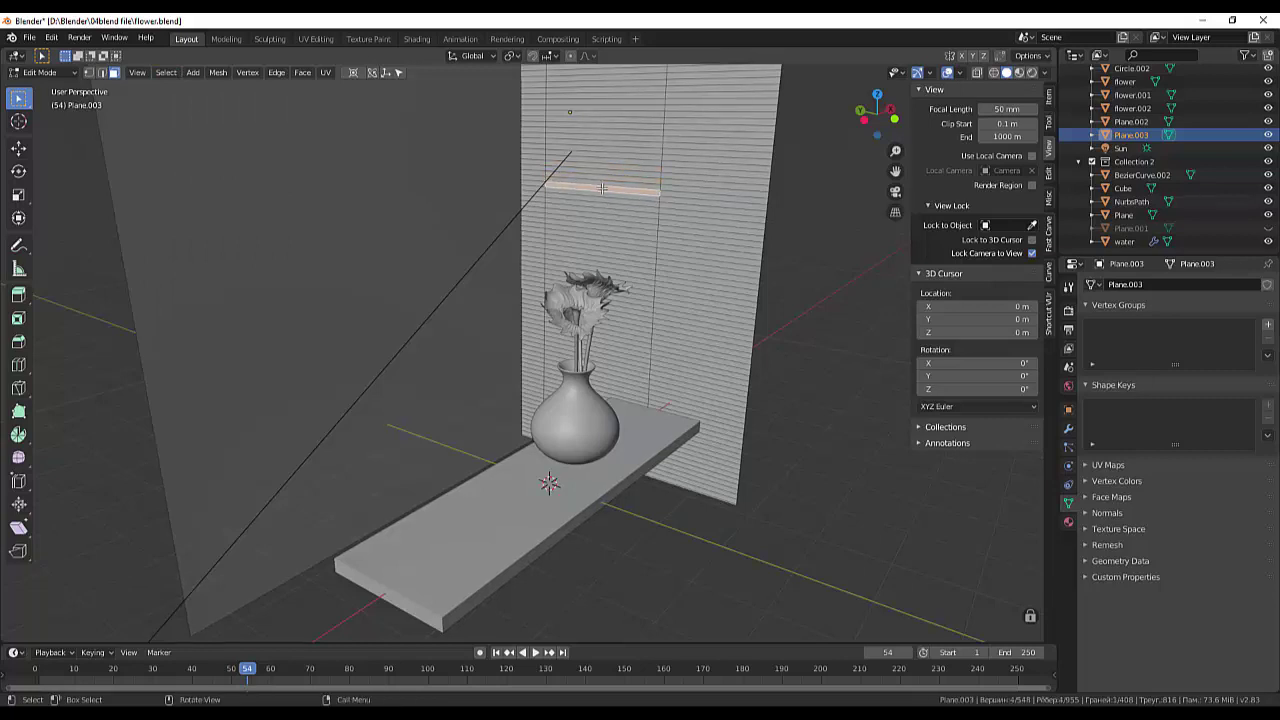
{"action": "left_click", "coordinate": [607, 175], "text": "shift"}
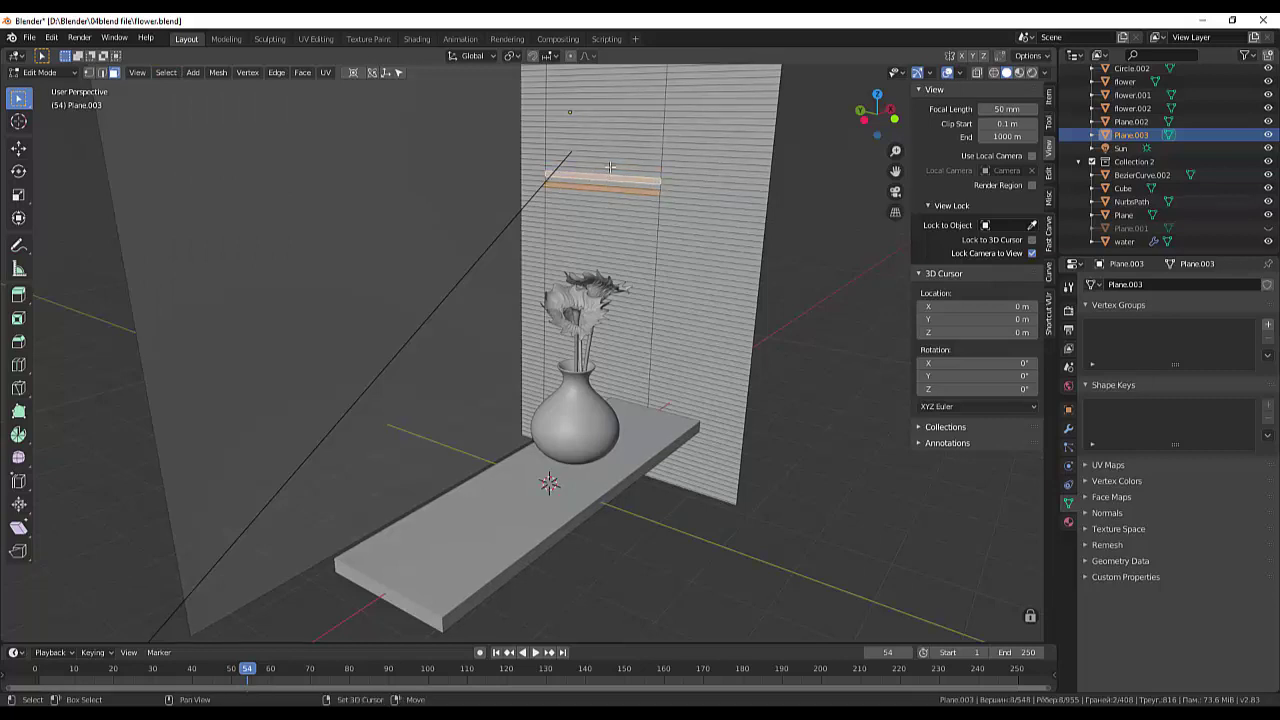
{"action": "left_click", "coordinate": [609, 164], "text": "shift"}
{"action": "key", "text": "x"}
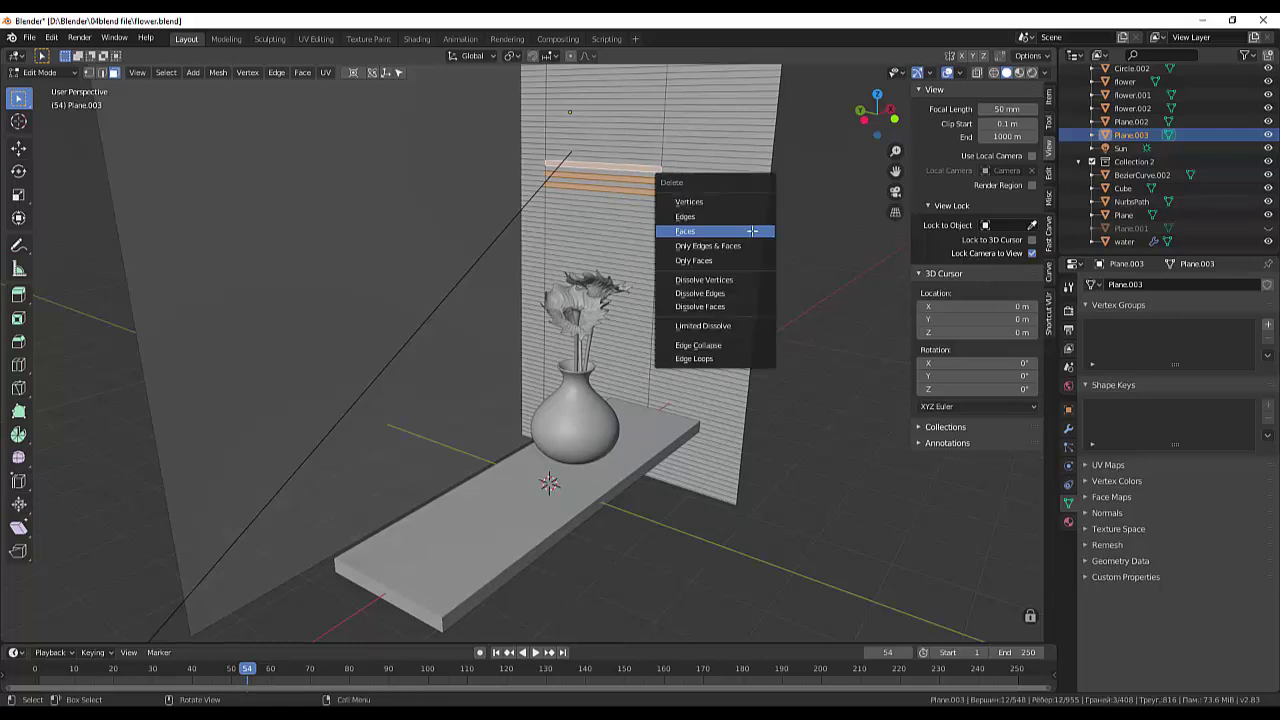
{"action": "left_click", "coordinate": [730, 232]}
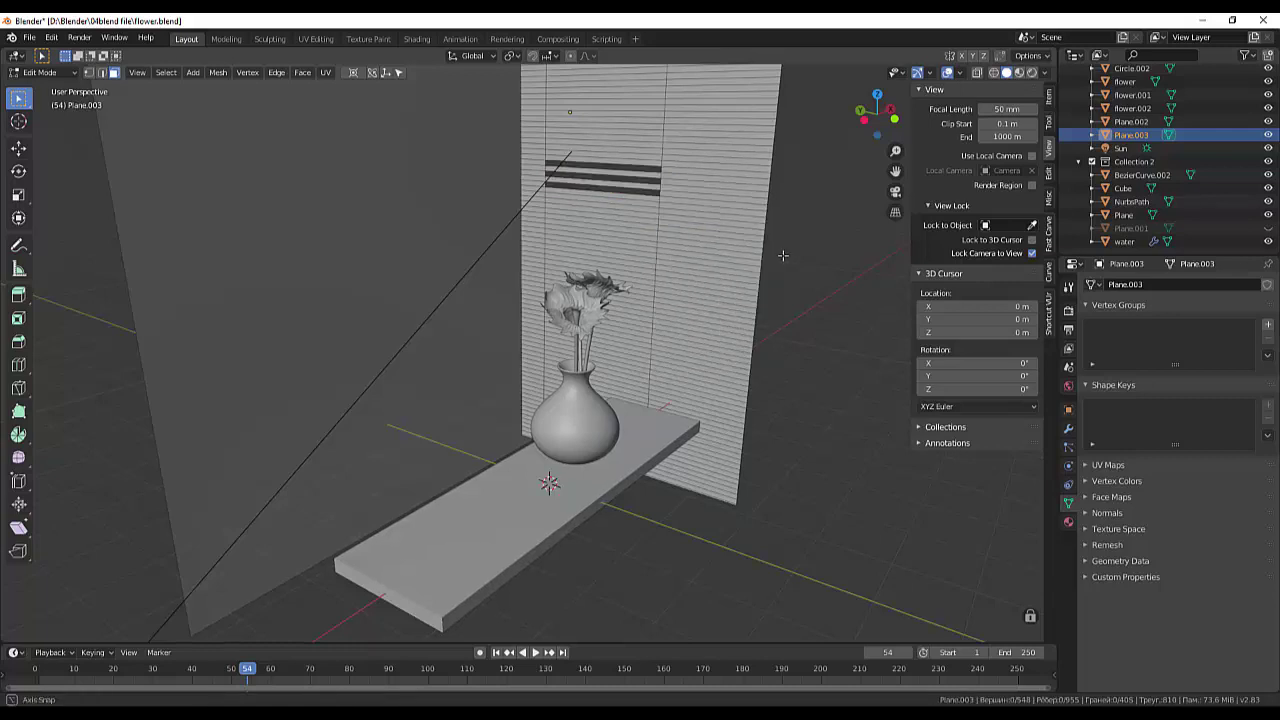
{"action": "middle_click_drag", "start_coordinate": [783, 255], "coordinate": [825, 124]}
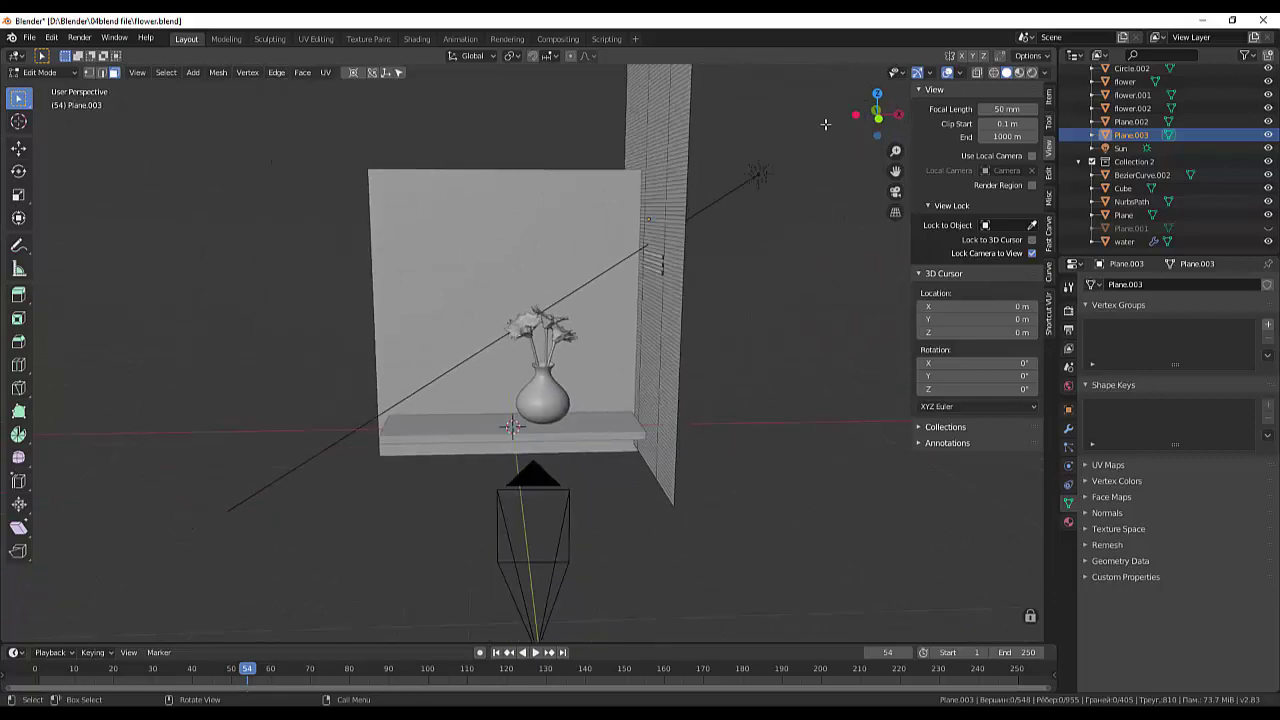
Enable X-ray with Alt+Z and orbit to bring the camera into view before leaving Edit Mode
{"action": "key", "text": "alt+z"}
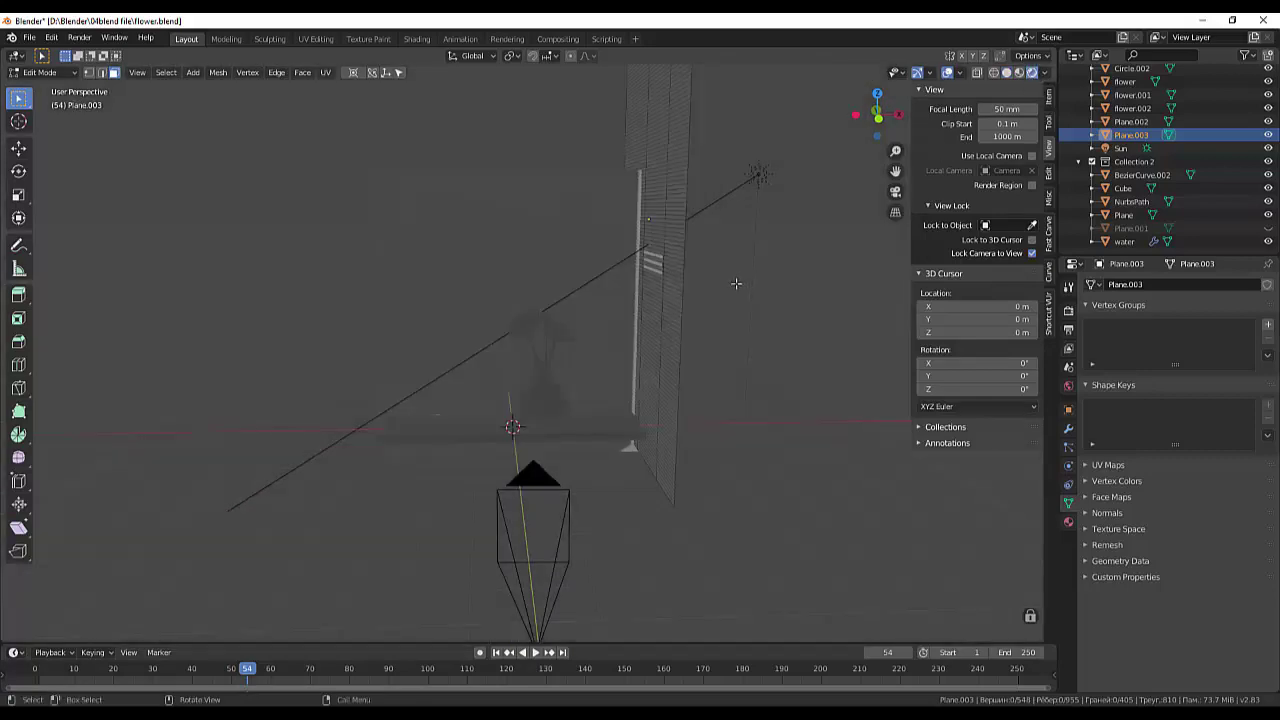
{"action": "mouse_move", "coordinate": [736, 284]}
{"action": "middle_mouse_down"}
{"action": "mouse_move", "coordinate": [729, 275]}
{"action": "mouse_move", "coordinate": [735, 299]}
{"action": "middle_mouse_up"}
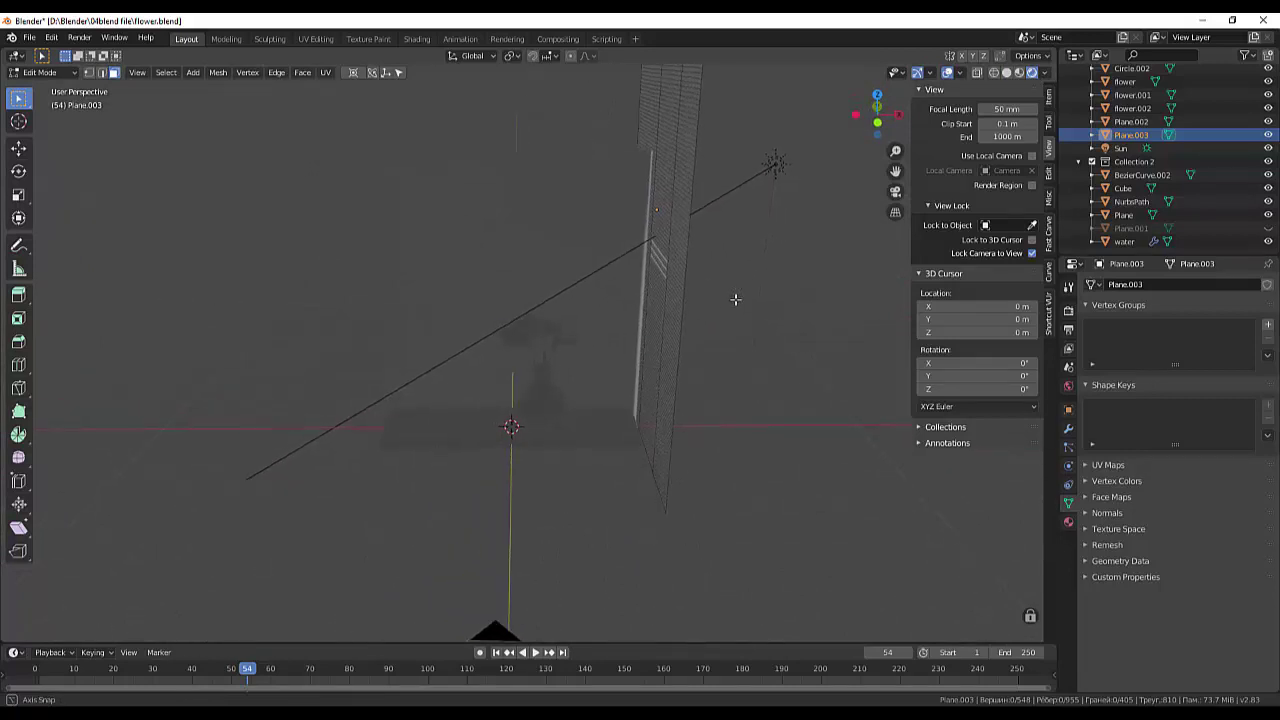
{"action": "middle_click_drag", "start_coordinate": [773, 166], "coordinate": [757, 154]}
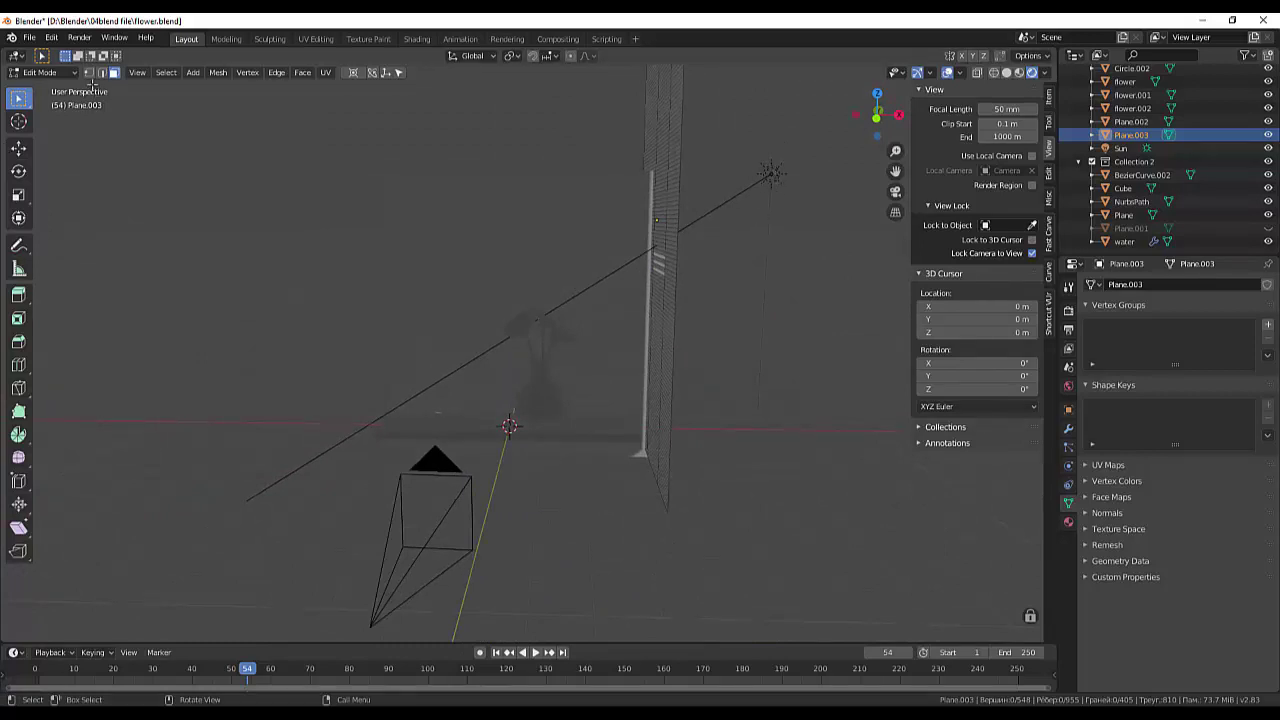
{"action": "left_click", "coordinate": [44, 73]}
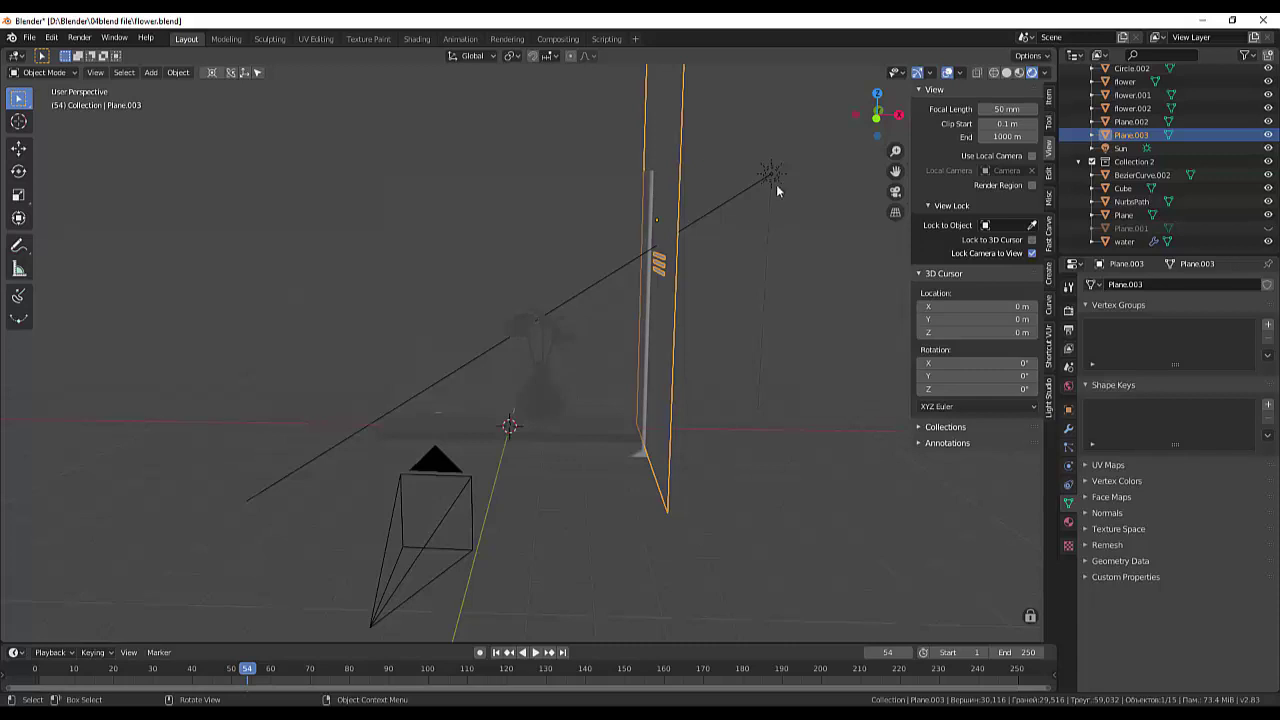
Move the Sun 2.35 m along X and tilt its light to a flatter angle
{"action": "left_click", "coordinate": [772, 182]}
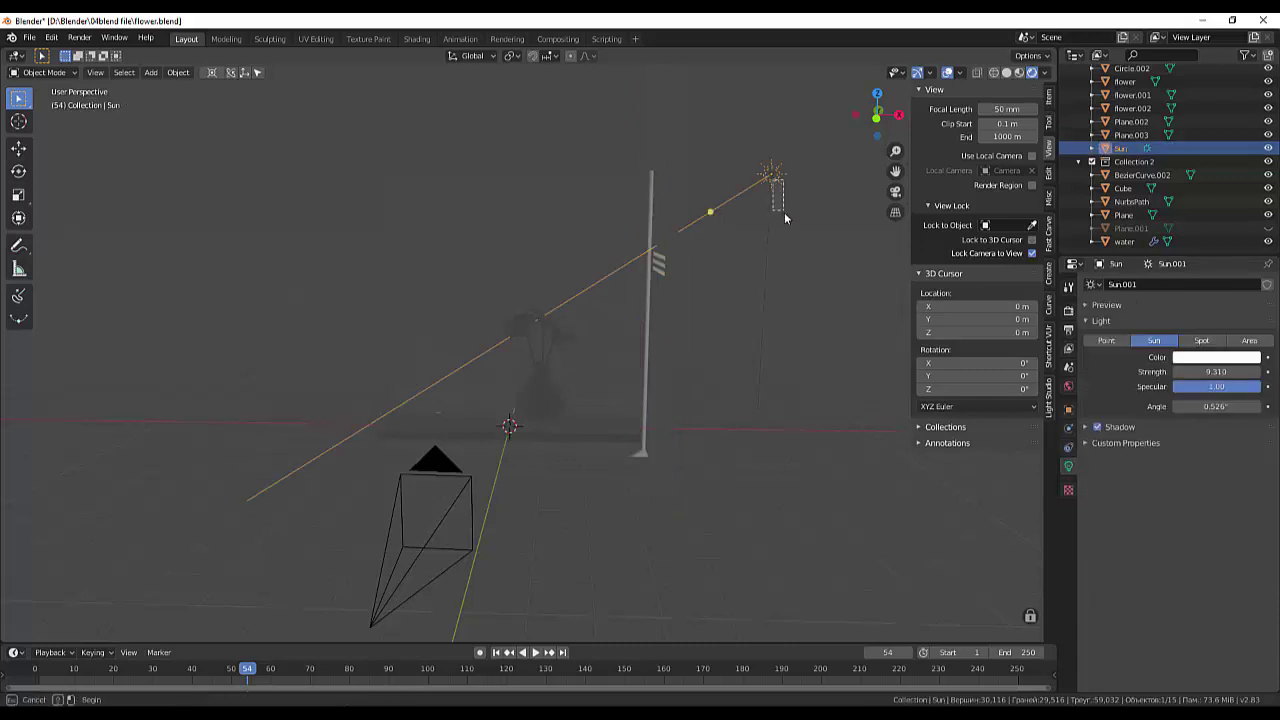
{"action": "mouse_move", "coordinate": [742, 262]}
{"action": "middle_mouse_down"}
{"action": "mouse_move", "coordinate": [846, 297]}
{"action": "mouse_move", "coordinate": [721, 316]}
{"action": "mouse_move", "coordinate": [701, 214]}
{"action": "mouse_move", "coordinate": [682, 207]}
{"action": "middle_mouse_up"}
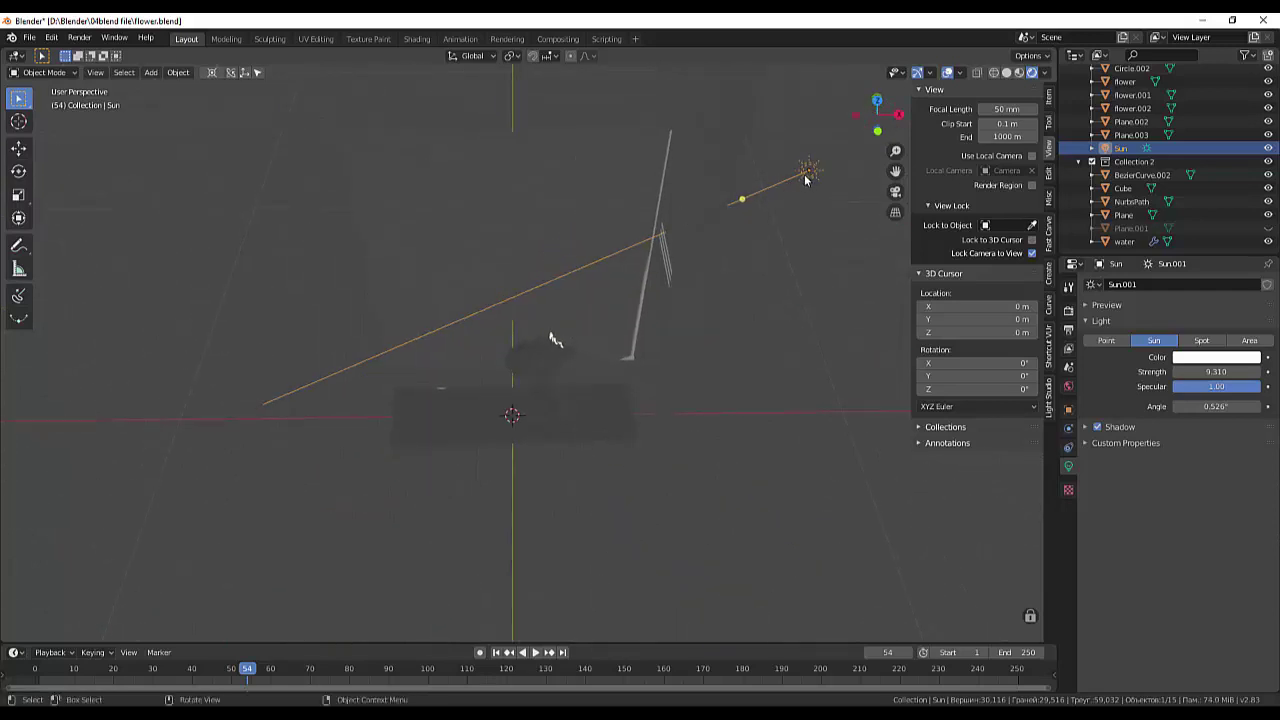
{"action": "key", "text": "g"}
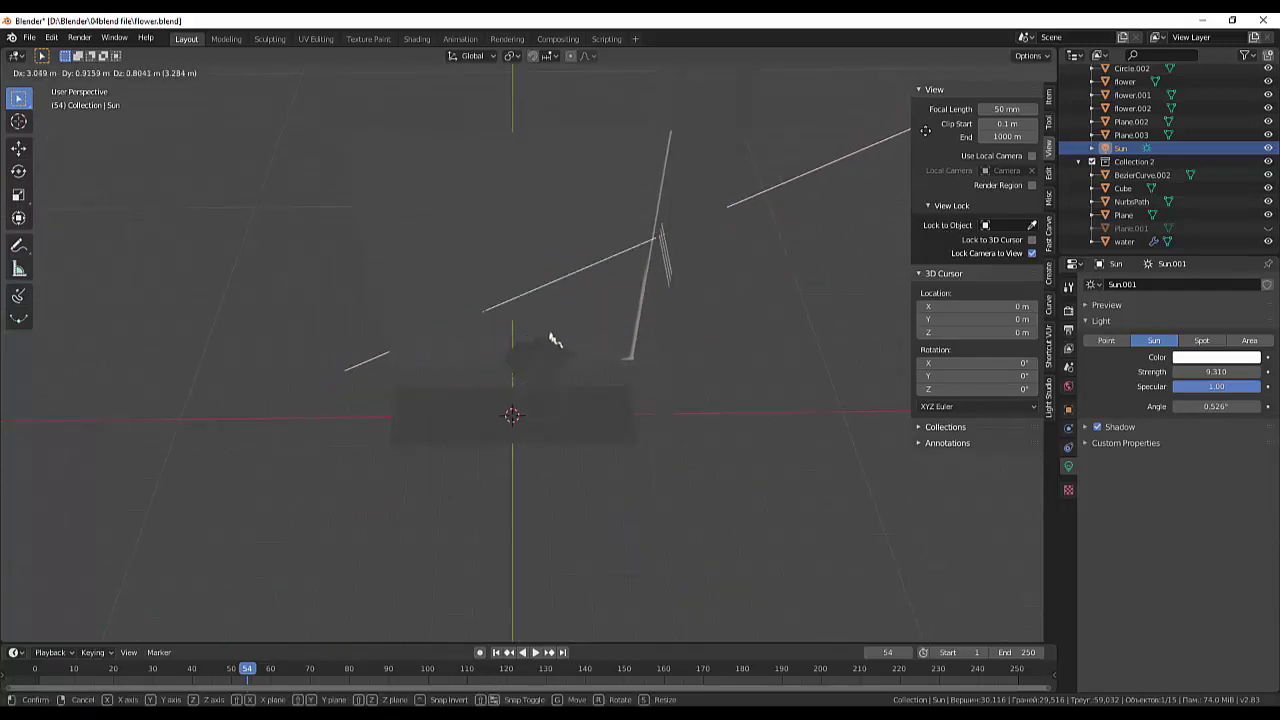
{"action": "left_click", "coordinate": [910, 172]}
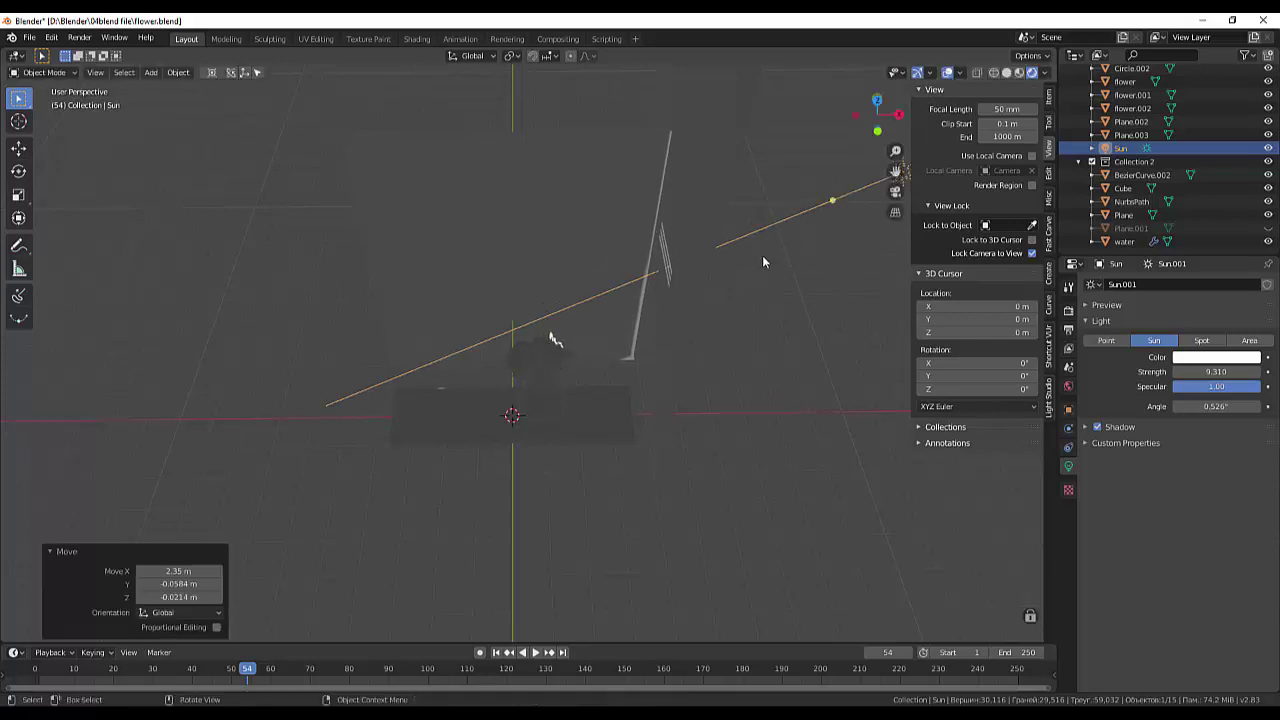
{"action": "mouse_move", "coordinate": [832, 200]}
{"action": "left_mouse_down"}
{"action": "mouse_move", "coordinate": [775, 181]}
{"action": "mouse_move", "coordinate": [768, 193]}
{"action": "mouse_move", "coordinate": [762, 161]}
{"action": "mouse_move", "coordinate": [770, 210]}
{"action": "left_mouse_up"}
{"action": "mouse_move", "coordinate": [770, 210]}
{"action": "middle_mouse_down"}
{"action": "mouse_move", "coordinate": [754, 206]}
{"action": "mouse_move", "coordinate": [763, 189]}
{"action": "mouse_move", "coordinate": [791, 183]}
{"action": "mouse_move", "coordinate": [747, 188]}
{"action": "mouse_move", "coordinate": [792, 309]}
{"action": "mouse_move", "coordinate": [890, 303]}
{"action": "mouse_move", "coordinate": [913, 331]}
{"action": "mouse_move", "coordinate": [305, 205]}
{"action": "middle_mouse_up"}
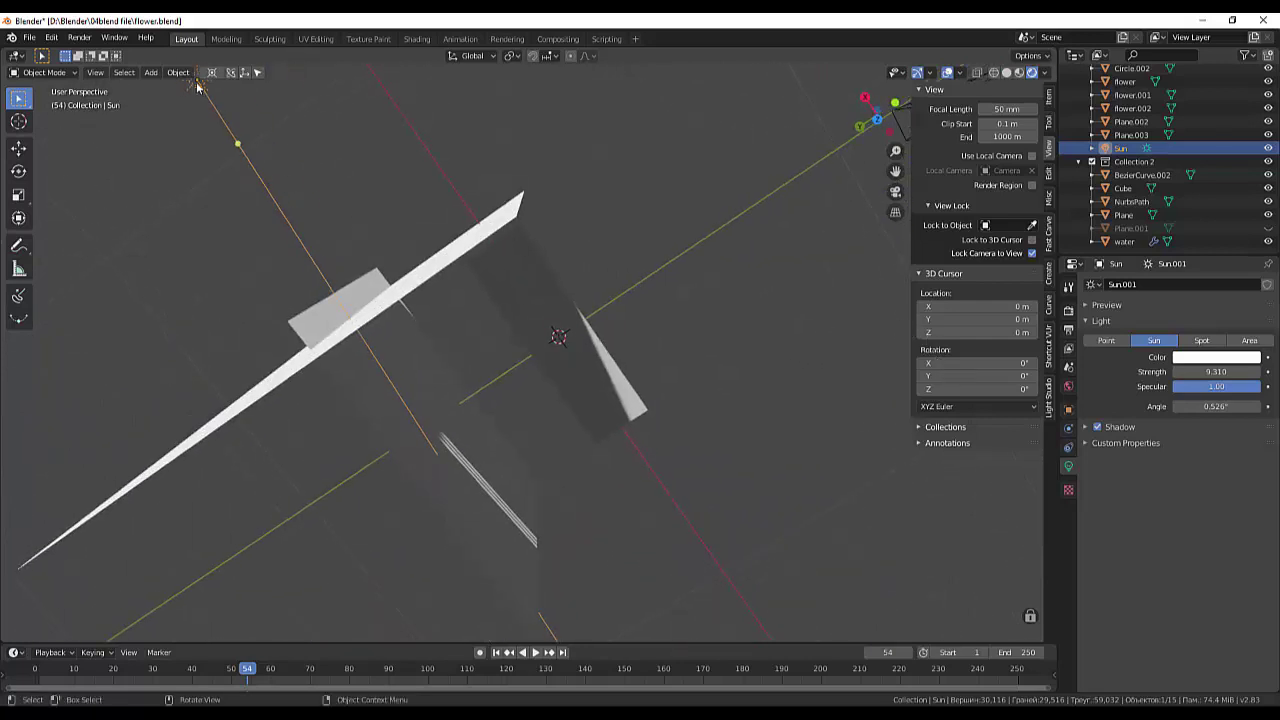
Move the sun lamp to a new position and inspect it from other angles
{"action": "scroll", "coordinate": [267, 150], "scroll_direction": "down", "scroll_amount": 4}
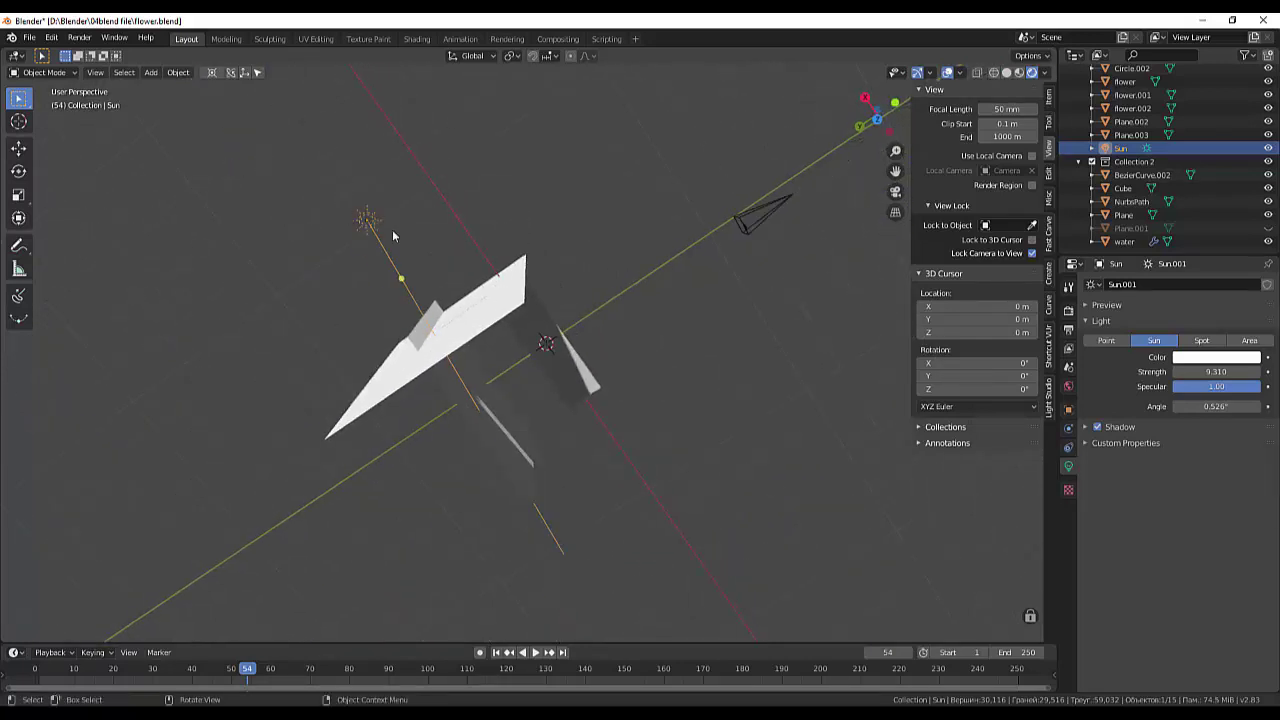
{"action": "key", "text": "g"}
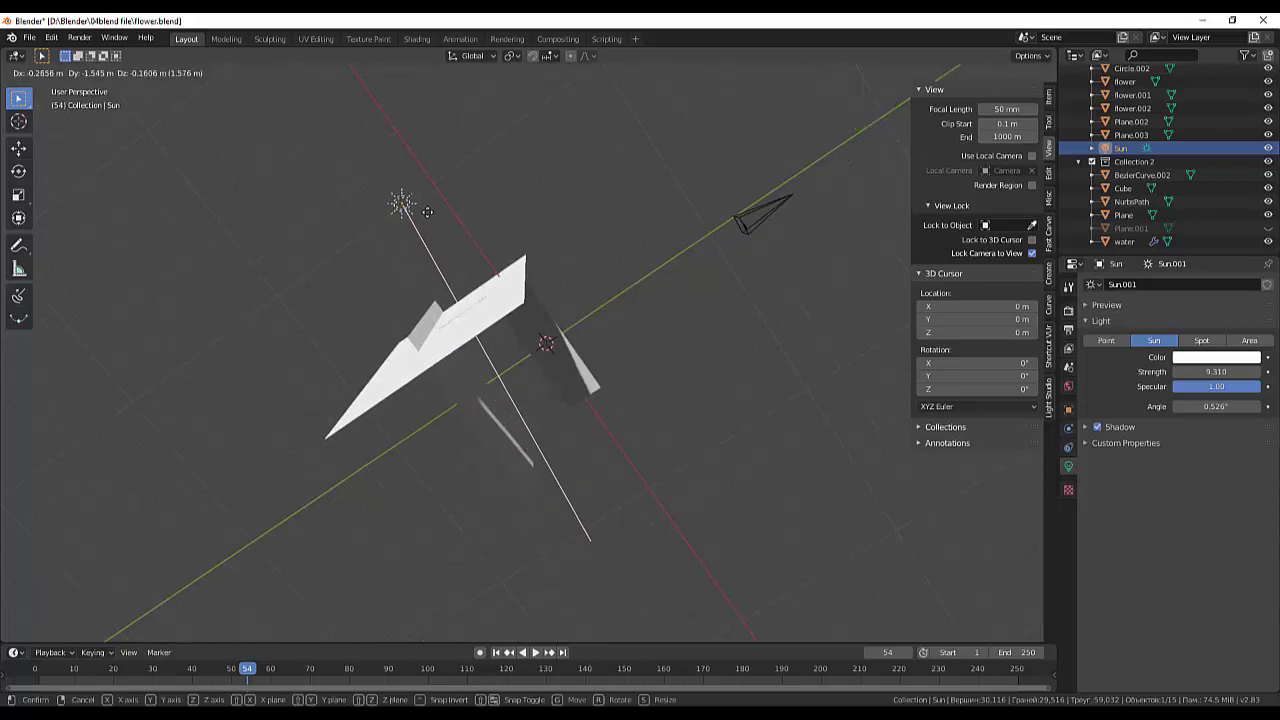
{"action": "left_click", "coordinate": [445, 195]}
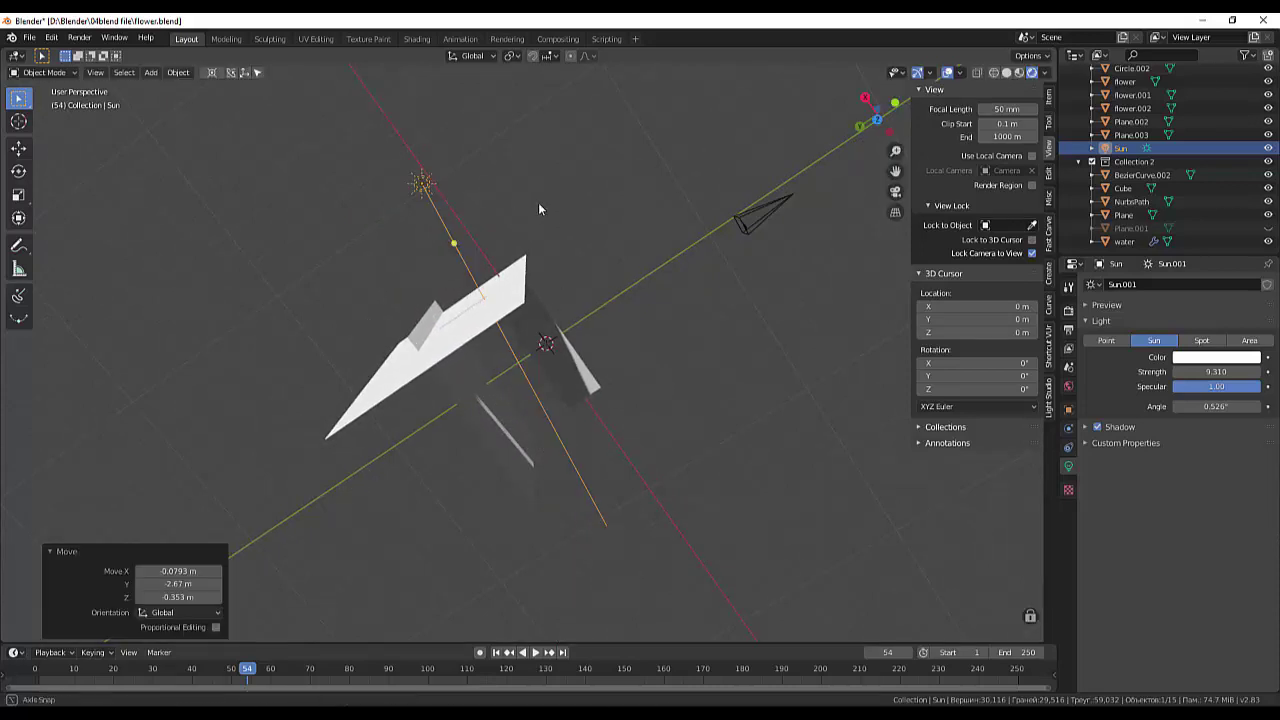
{"action": "mouse_move", "coordinate": [538, 202]}
{"action": "middle_mouse_down"}
{"action": "mouse_move", "coordinate": [482, 188]}
{"action": "mouse_move", "coordinate": [543, 214]}
{"action": "mouse_move", "coordinate": [543, 329]}
{"action": "mouse_move", "coordinate": [478, 135]}
{"action": "mouse_move", "coordinate": [497, 117]}
{"action": "mouse_move", "coordinate": [674, 94]}
{"action": "mouse_move", "coordinate": [766, 106]}
{"action": "mouse_move", "coordinate": [757, 631]}
{"action": "middle_mouse_up"}
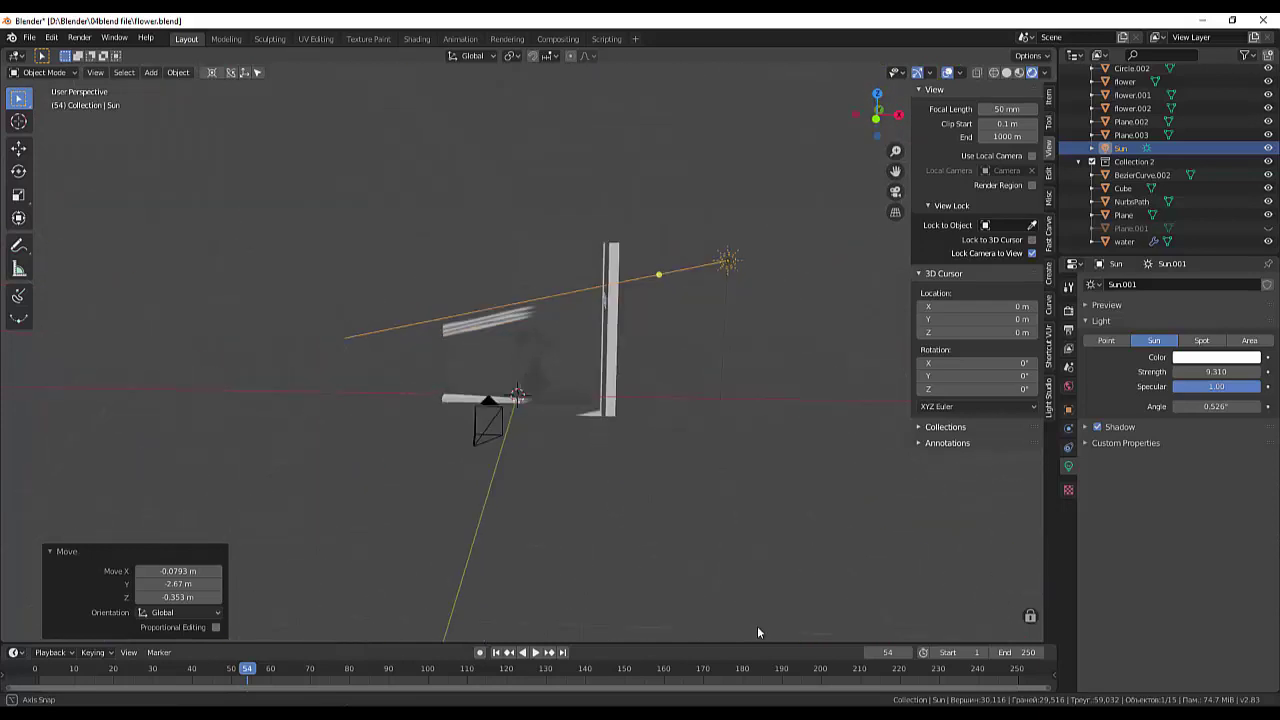
{"action": "middle_click_drag", "start_coordinate": [476, 464], "coordinate": [468, 453]}
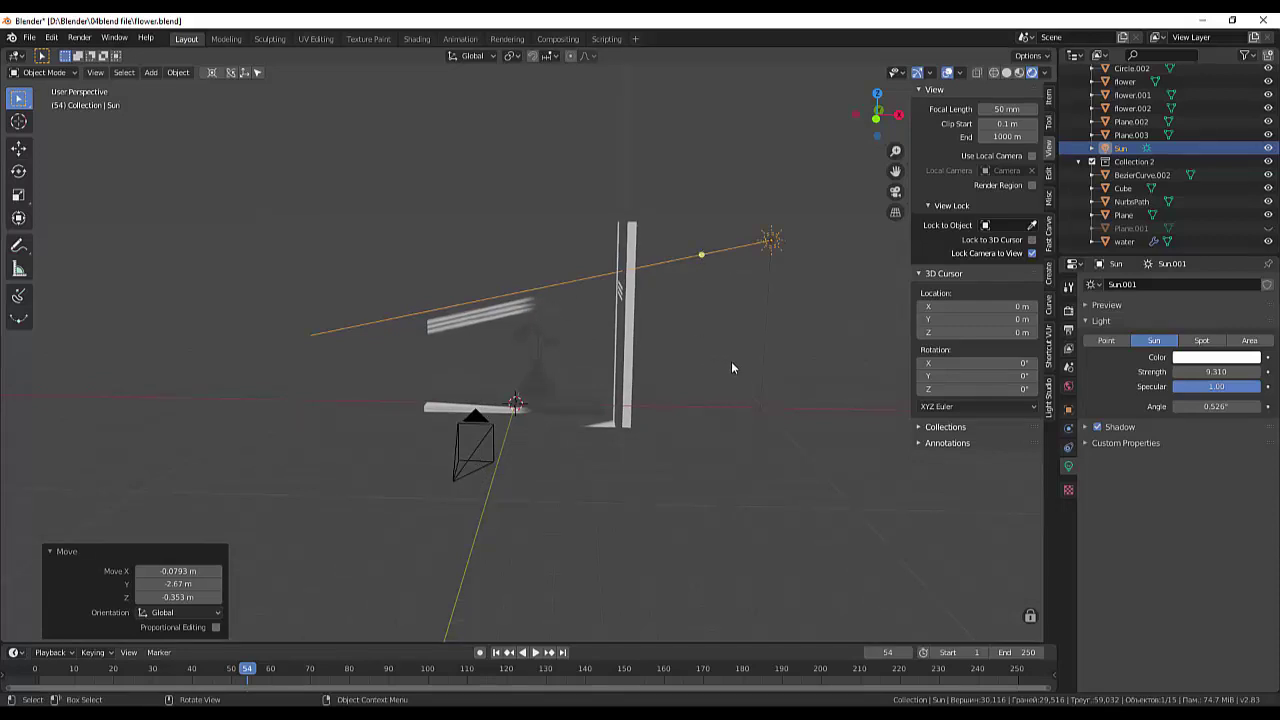
{"action": "middle_click_drag", "start_coordinate": [731, 361], "coordinate": [743, 376]}
Pivot the sun's direction to a steeper angle and move the lamp again
{"action": "left_click", "coordinate": [703, 260]}
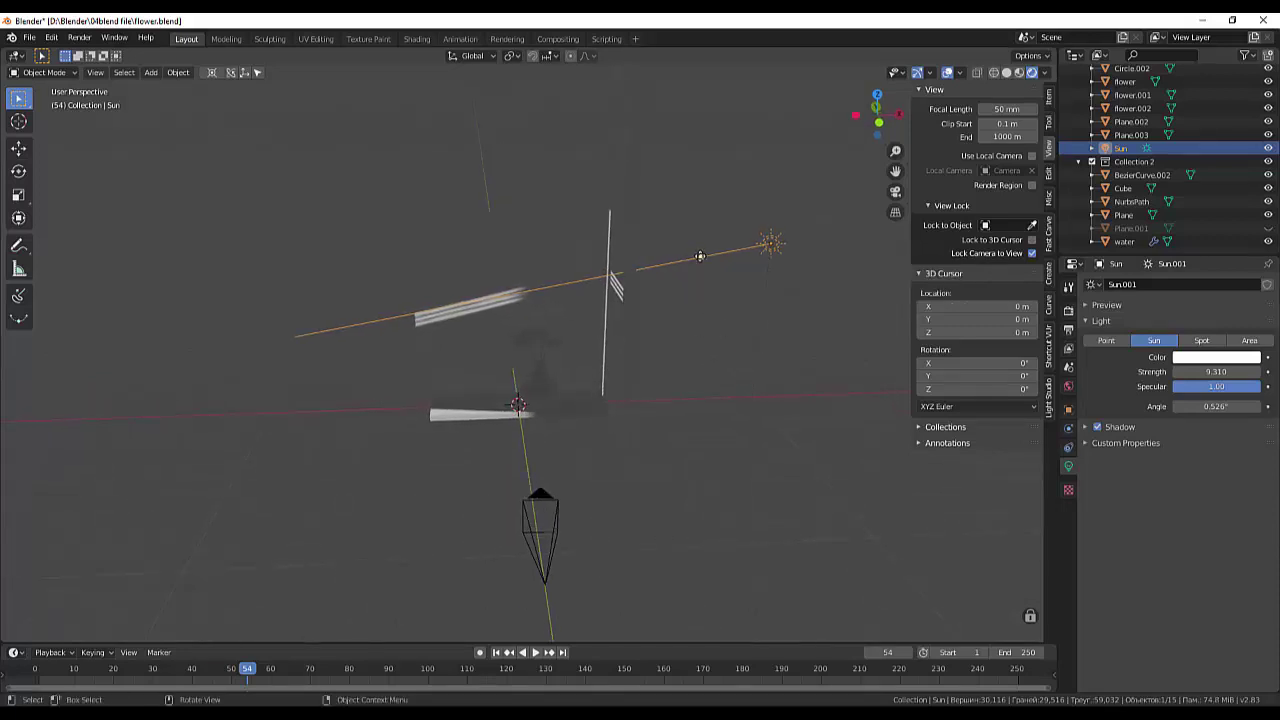
{"action": "left_click_drag", "start_coordinate": [698, 255], "coordinate": [697, 268]}
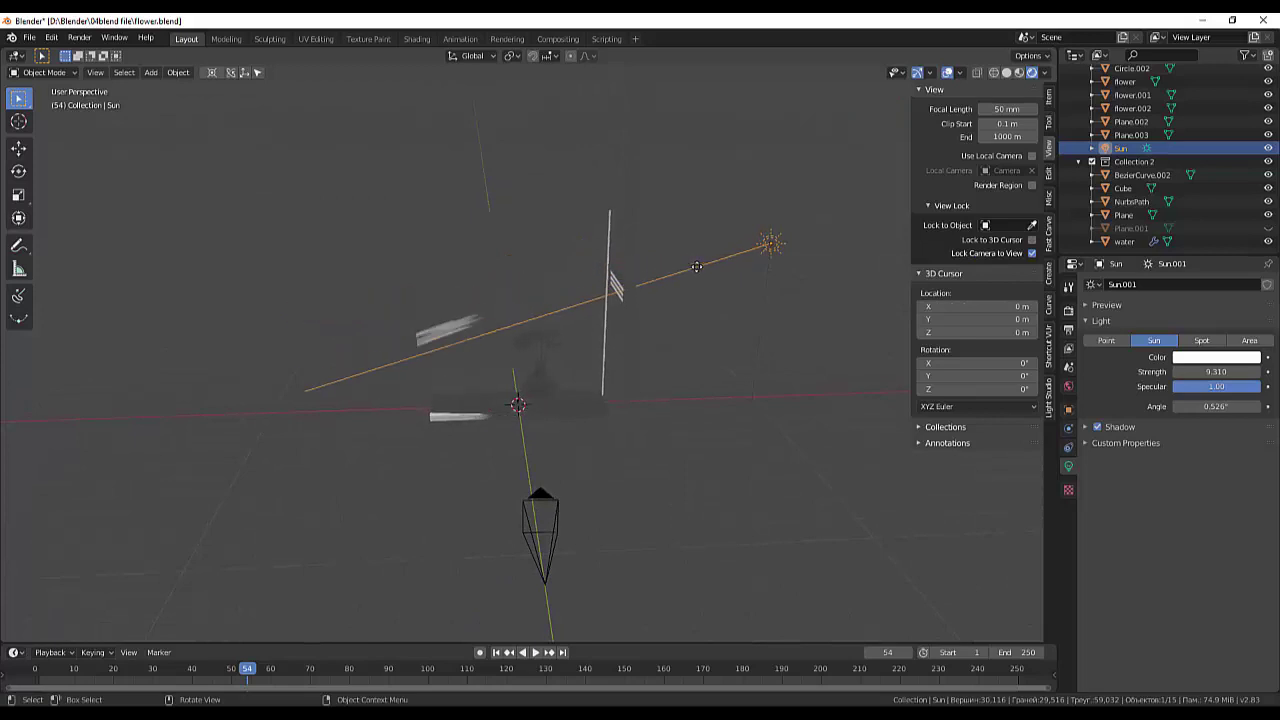
{"action": "left_click_drag", "start_coordinate": [697, 268], "coordinate": [703, 264]}
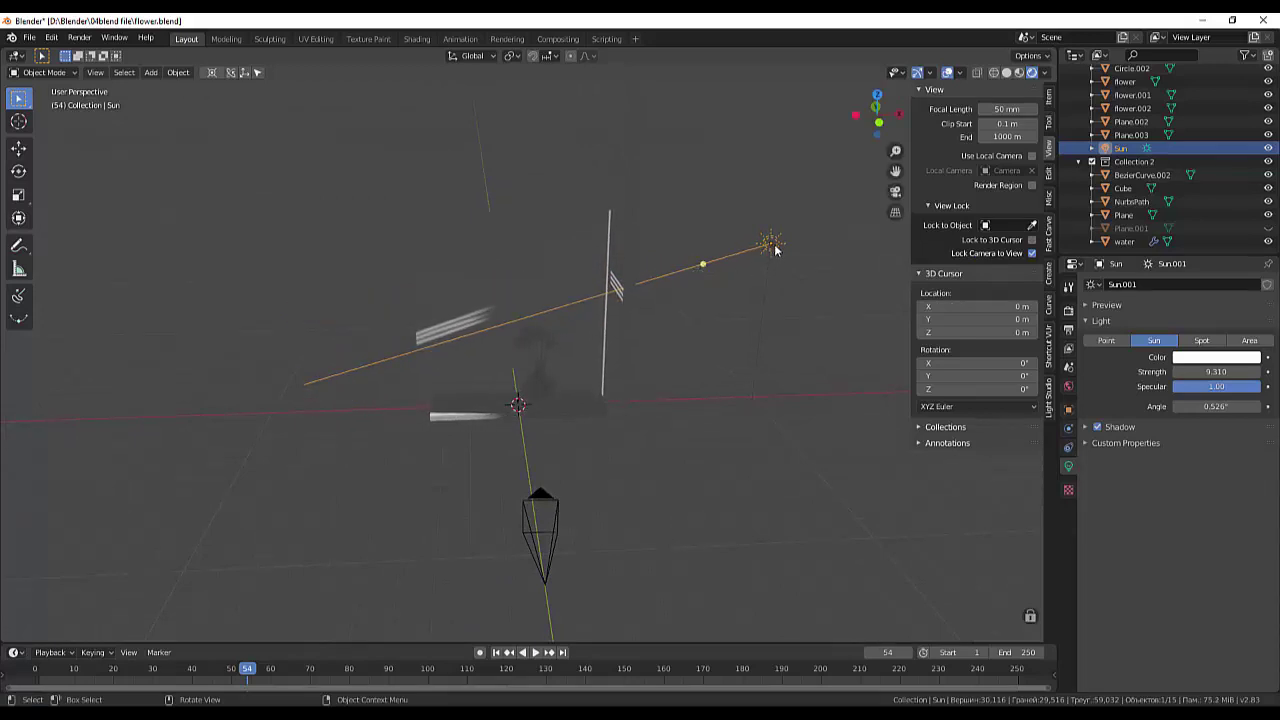
{"action": "key", "text": "g"}
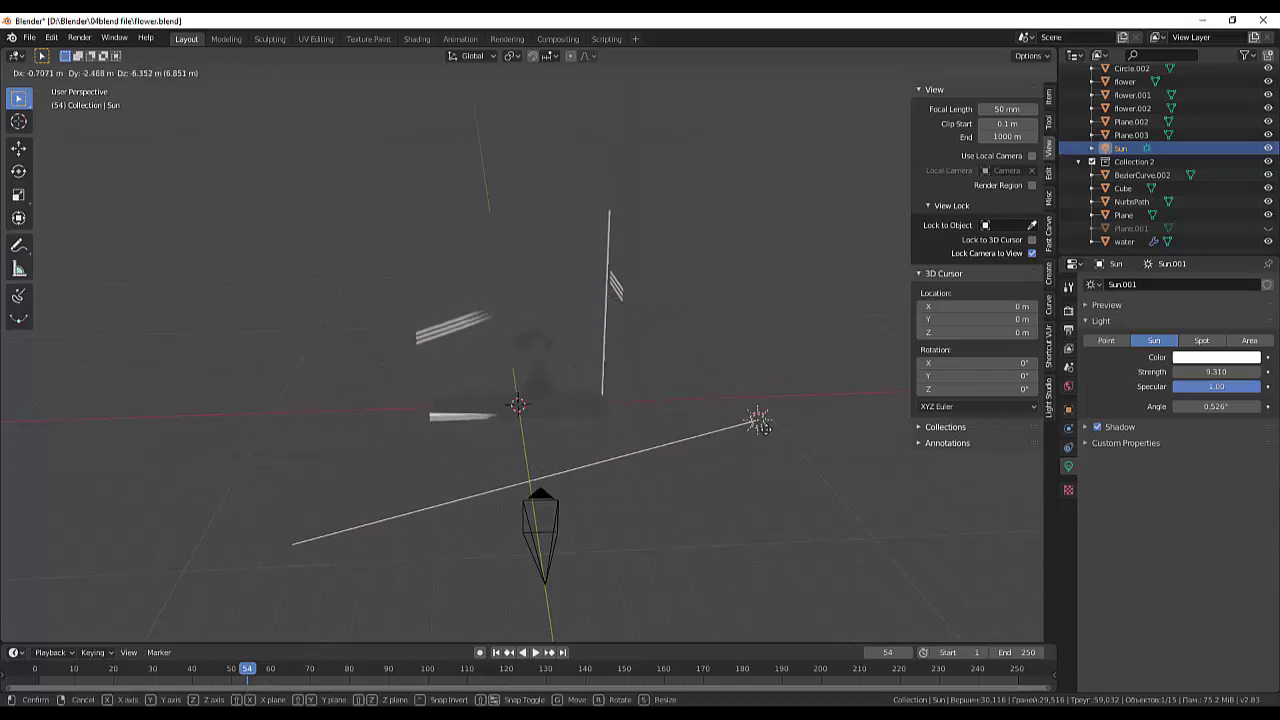
{"action": "left_click", "coordinate": [745, 245]}
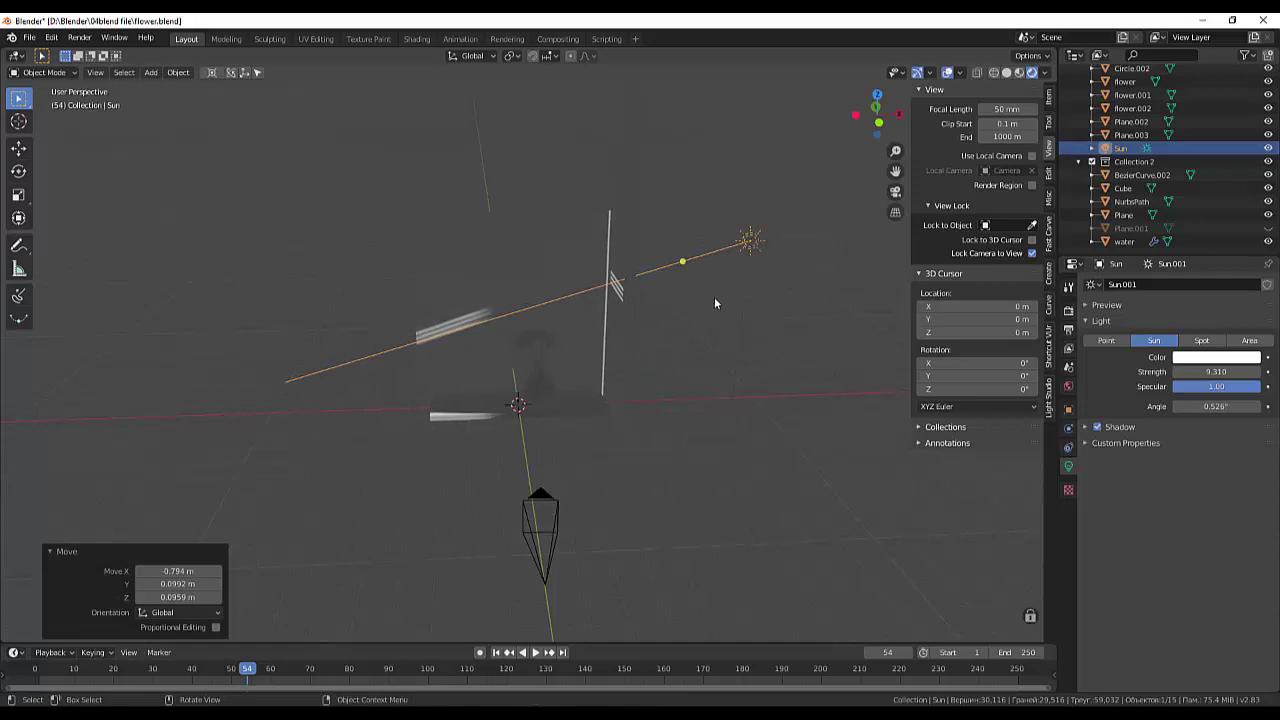
{"action": "mouse_move", "coordinate": [714, 297]}
{"action": "middle_mouse_down"}
{"action": "mouse_move", "coordinate": [814, 337]}
{"action": "mouse_move", "coordinate": [800, 353]}
{"action": "mouse_move", "coordinate": [726, 303]}
{"action": "mouse_move", "coordinate": [704, 309]}
{"action": "mouse_move", "coordinate": [770, 311]}
{"action": "middle_mouse_up"}
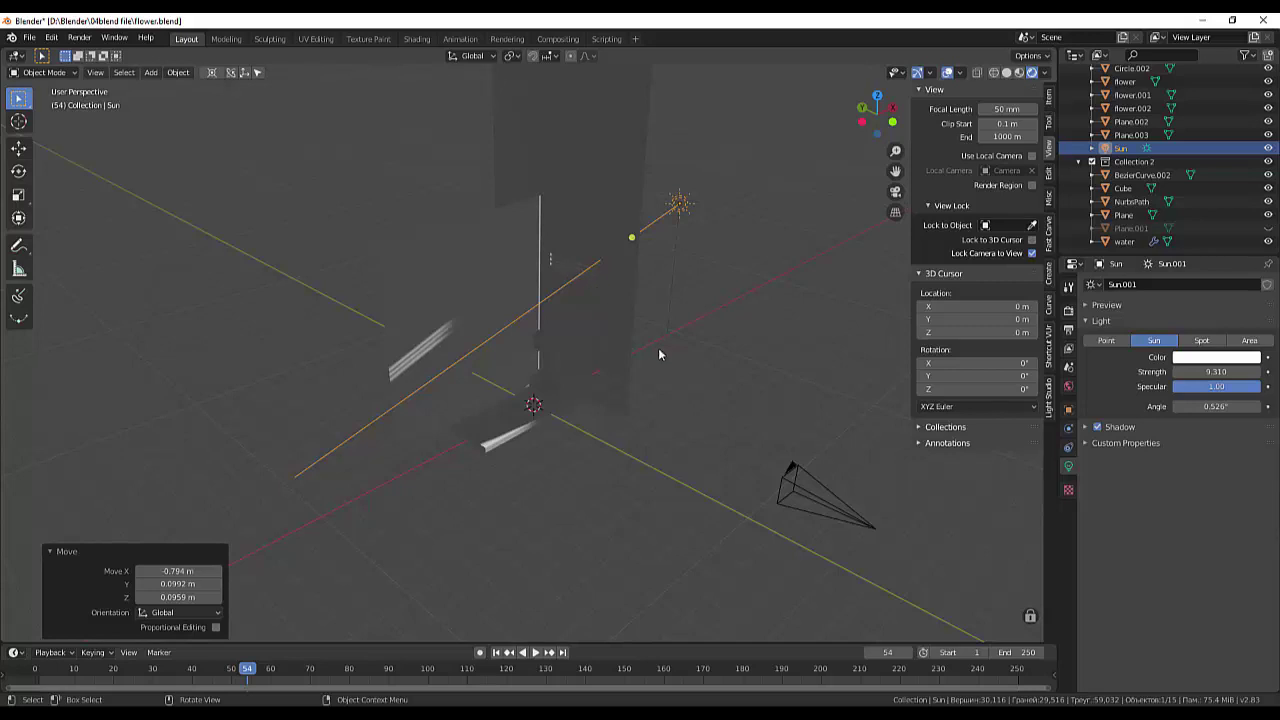
Undo the sun changes until Plane.003 is back in Edit Mode
{"action": "key", "text": "ctrl+z"}
{"action": "key", "text": "ctrl+z"}
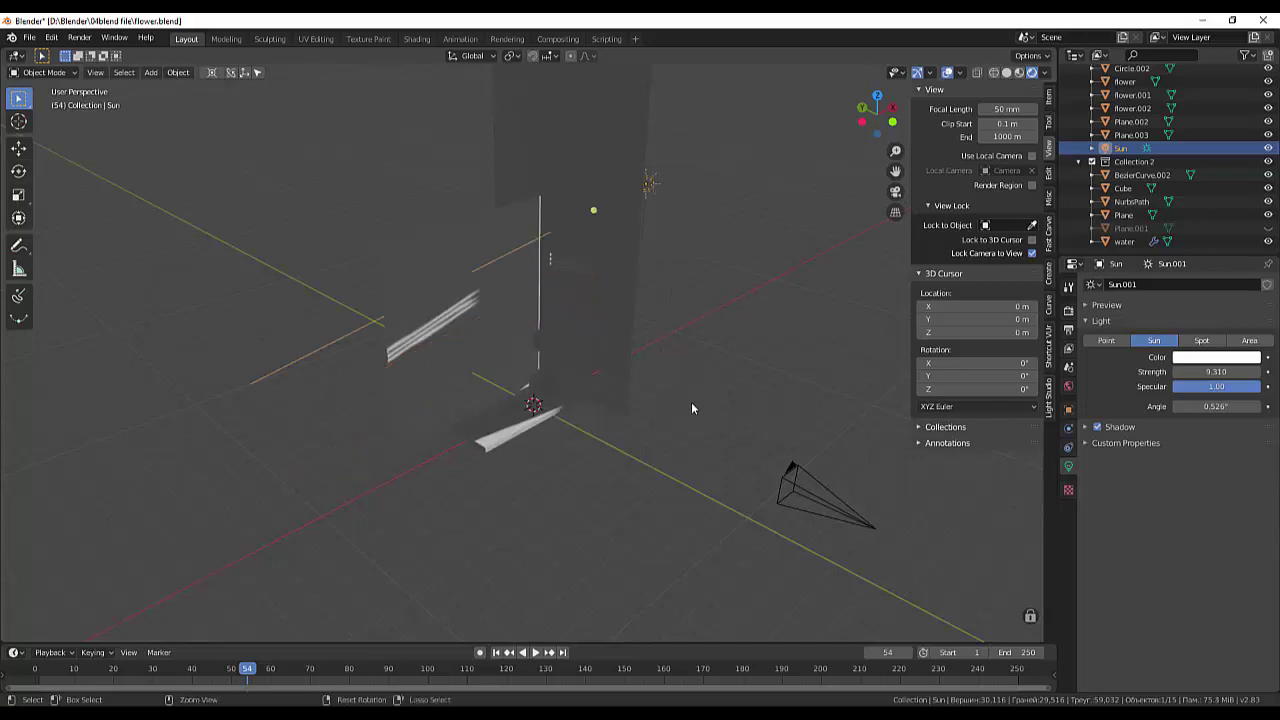
{"action": "key", "text": "ctrl+z"}
{"action": "key", "text": "ctrl+z"}
{"action": "key", "text": "ctrl+z"}
{"action": "key", "text": "ctrl+z"}
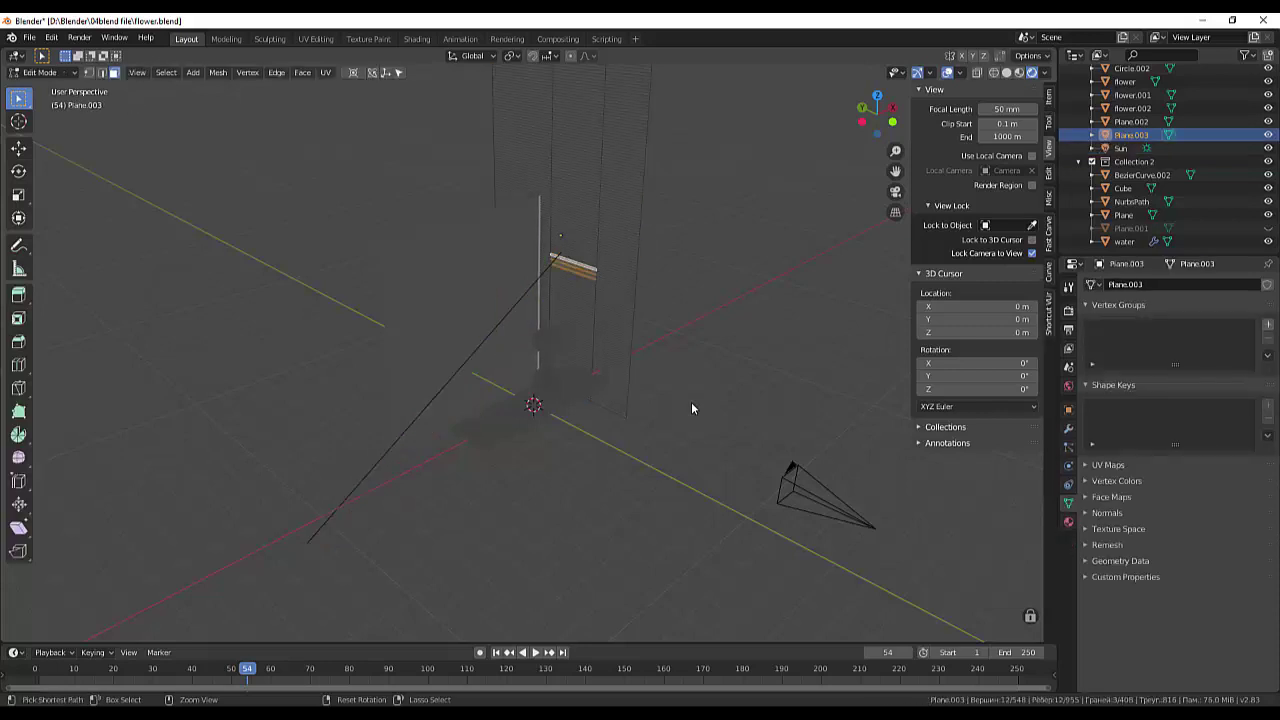
{"action": "key", "text": "ctrl+z"}
Select a vertical edge loop of the slats and move it -0.977 m along Y
{"action": "key", "text": "ctrl+z"}
{"action": "key", "text": "ctrl+z"}
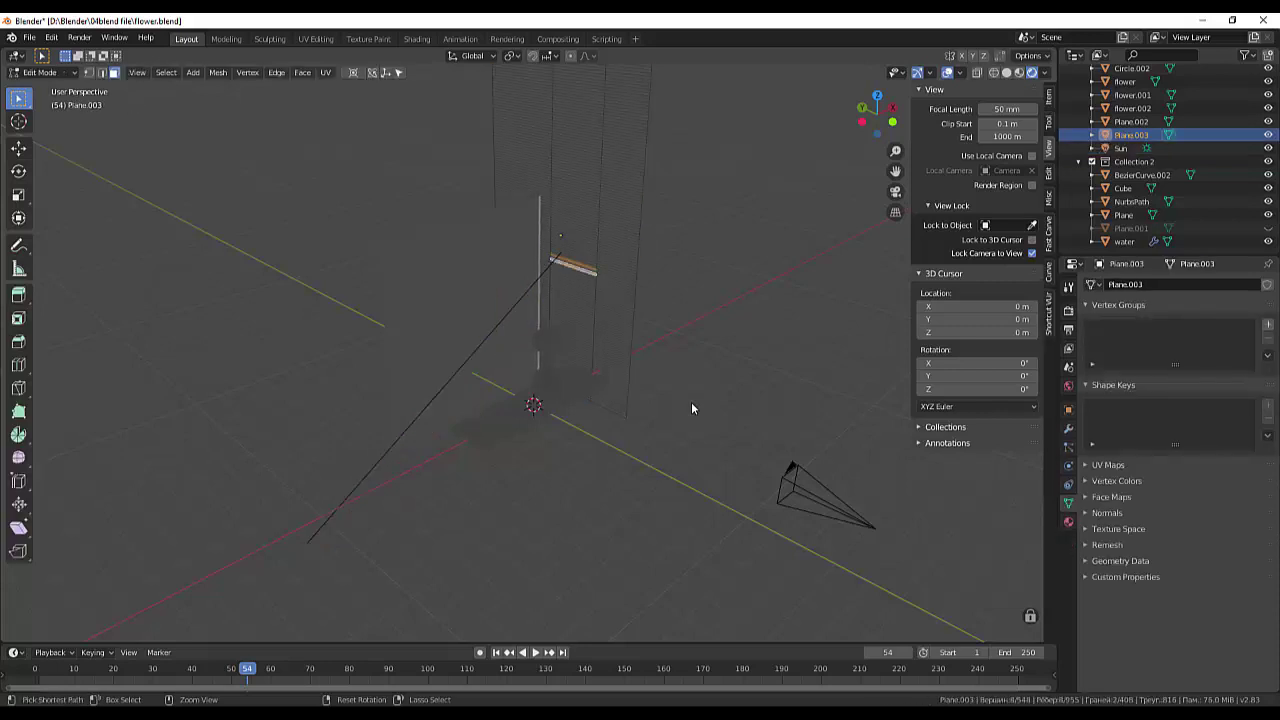
{"action": "key", "text": "ctrl+z"}
{"action": "key", "text": "ctrl+z"}
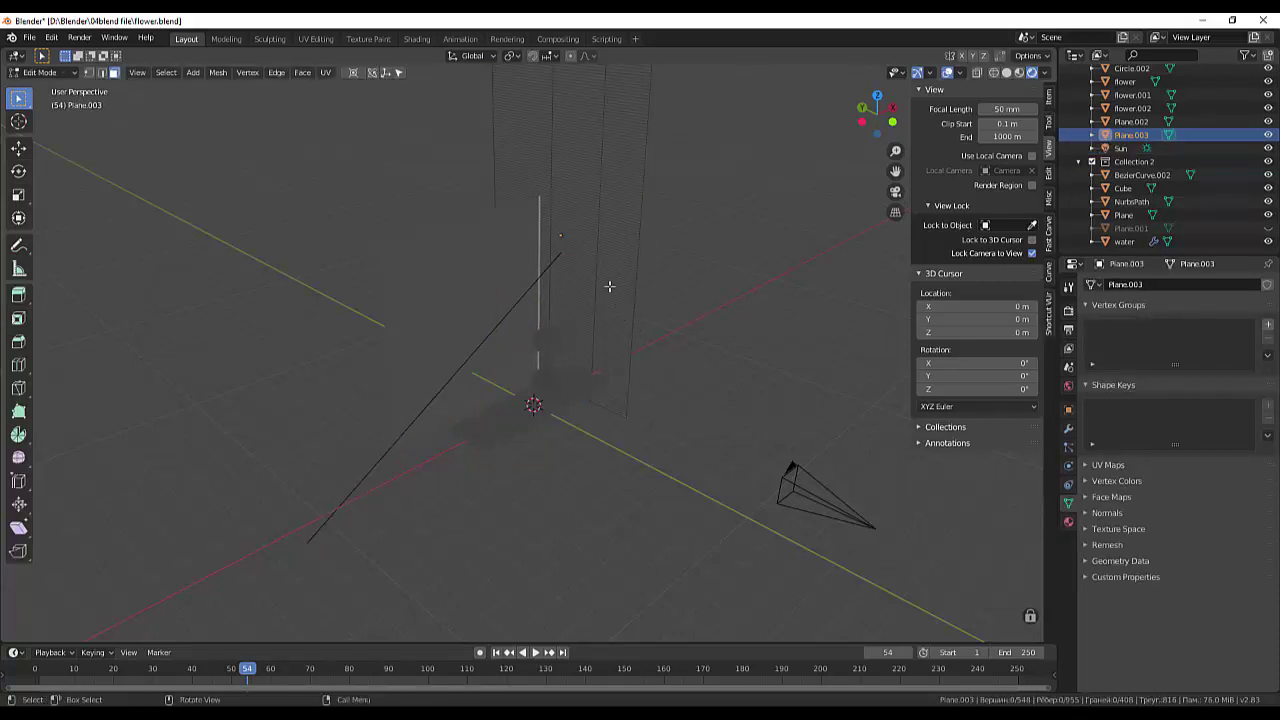
{"action": "right_click", "coordinate": [595, 272], "text": "ctrl"}
{"action": "left_click", "coordinate": [101, 72]}
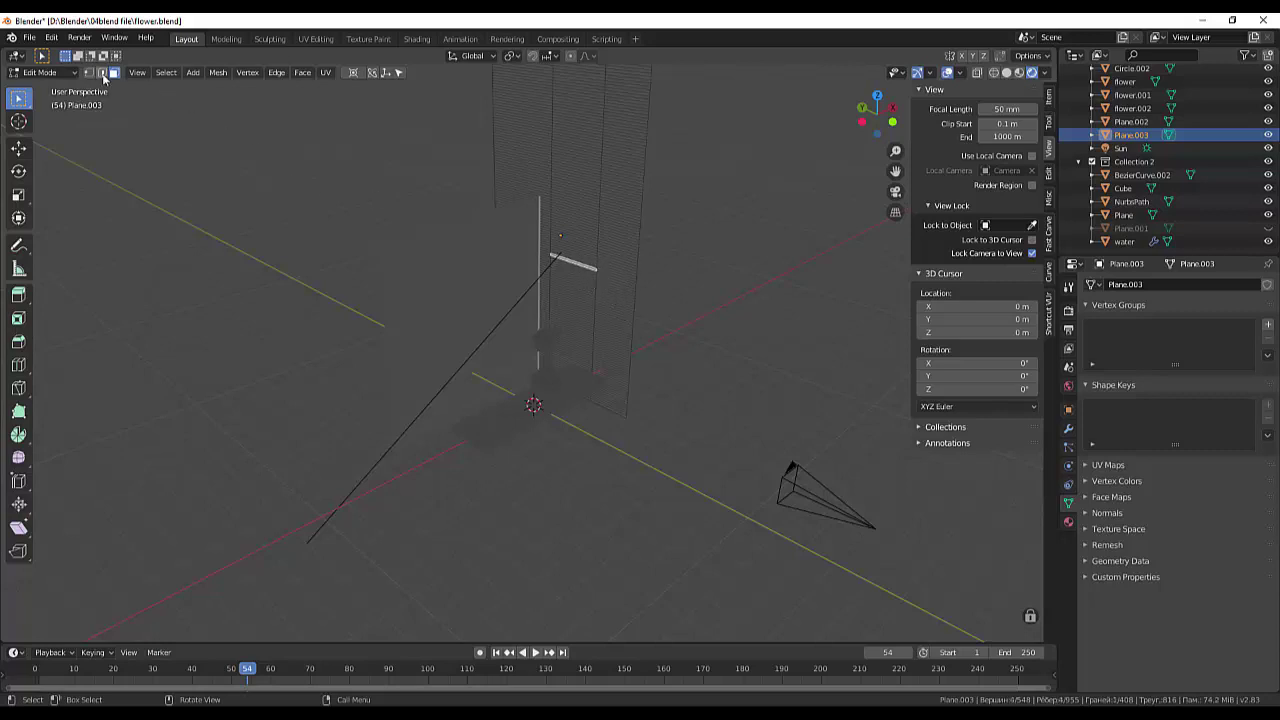
{"action": "key", "text": "ctrl+z"}
{"action": "left_click", "coordinate": [596, 258], "text": "alt"}
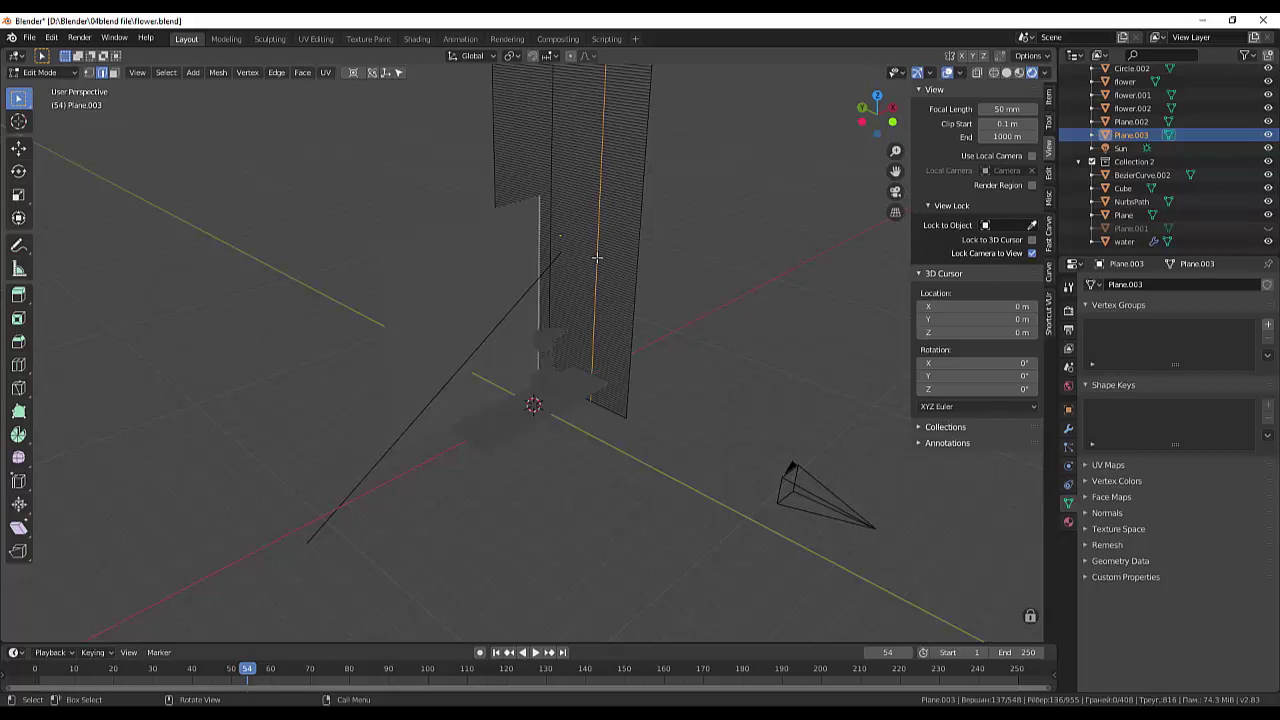
{"action": "key", "text": "g"}
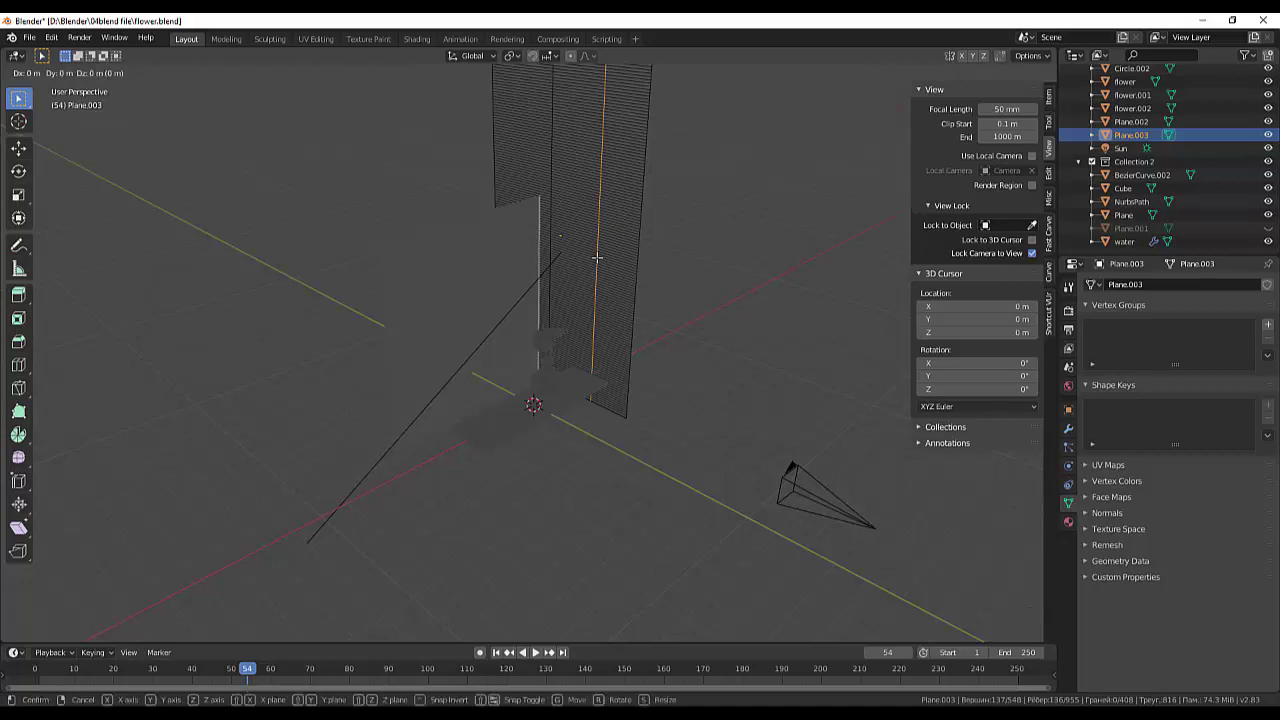
{"action": "key", "text": "y"}
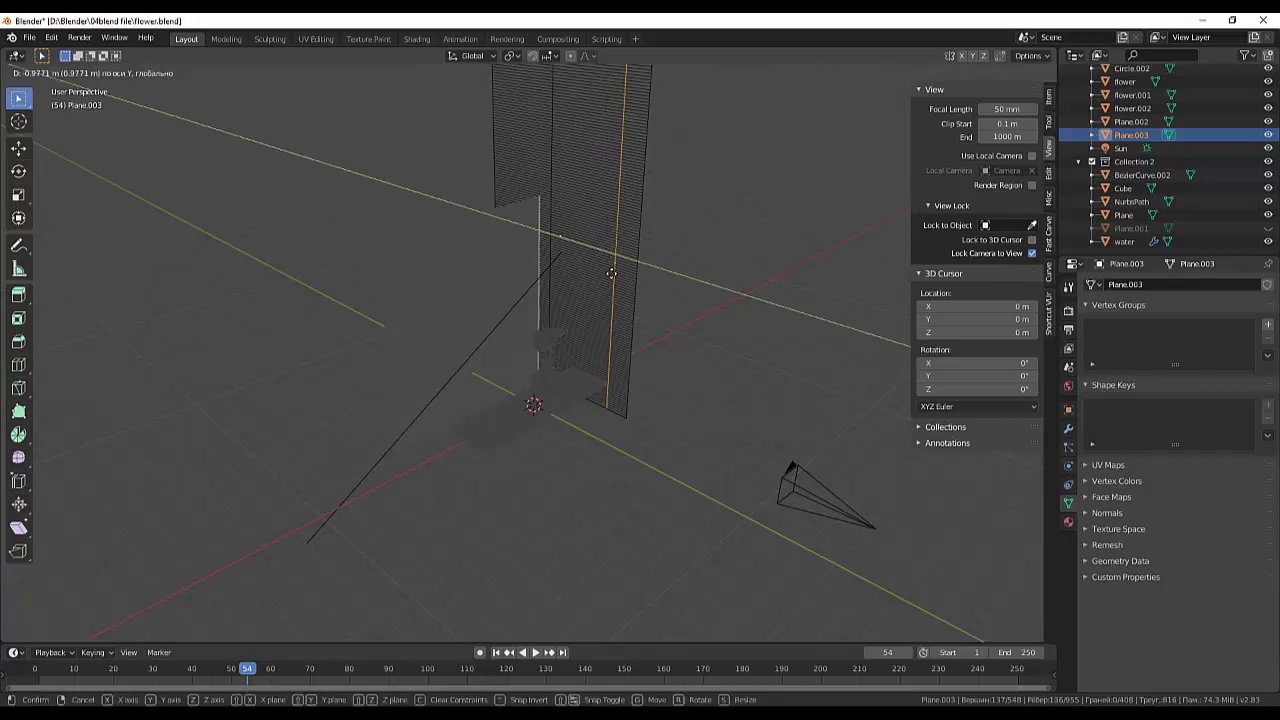
{"action": "left_click", "coordinate": [623, 310]}
{"action": "middle_click_drag", "start_coordinate": [639, 325], "coordinate": [639, 325]}
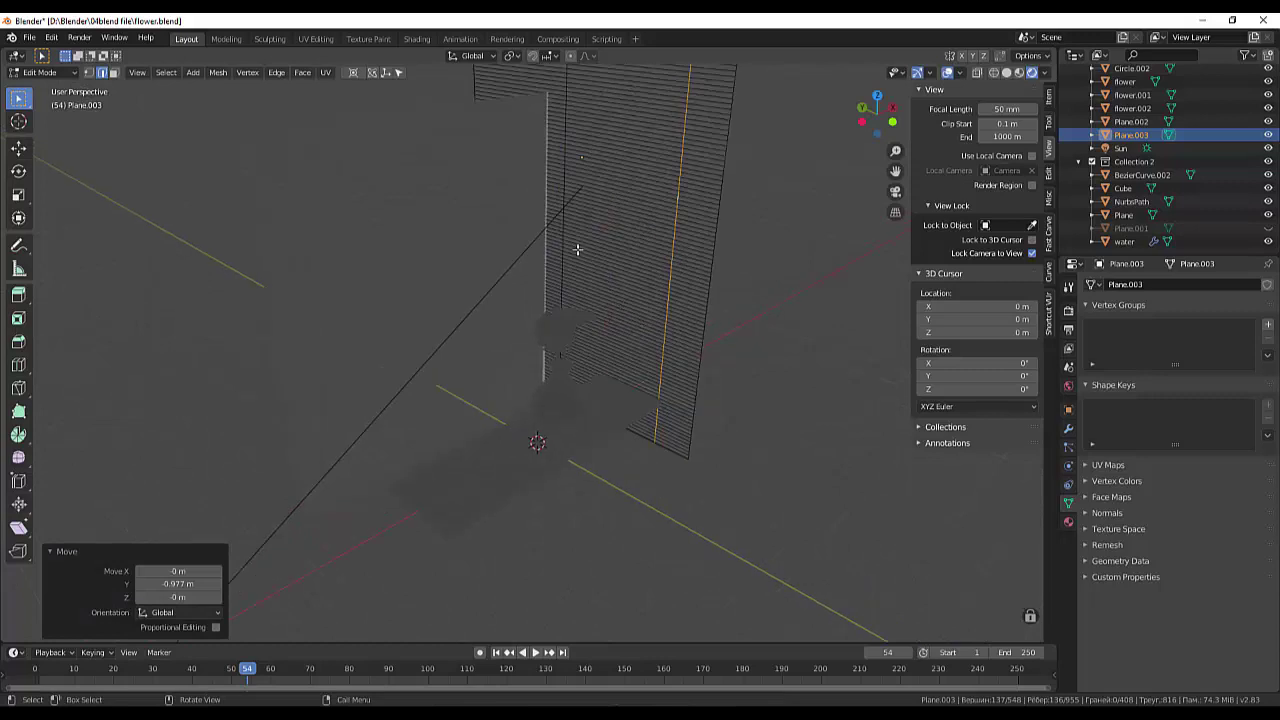
Delete a horizontal row of faces with Only Faces, leaving a new gap
{"action": "left_click", "coordinate": [582, 210]}
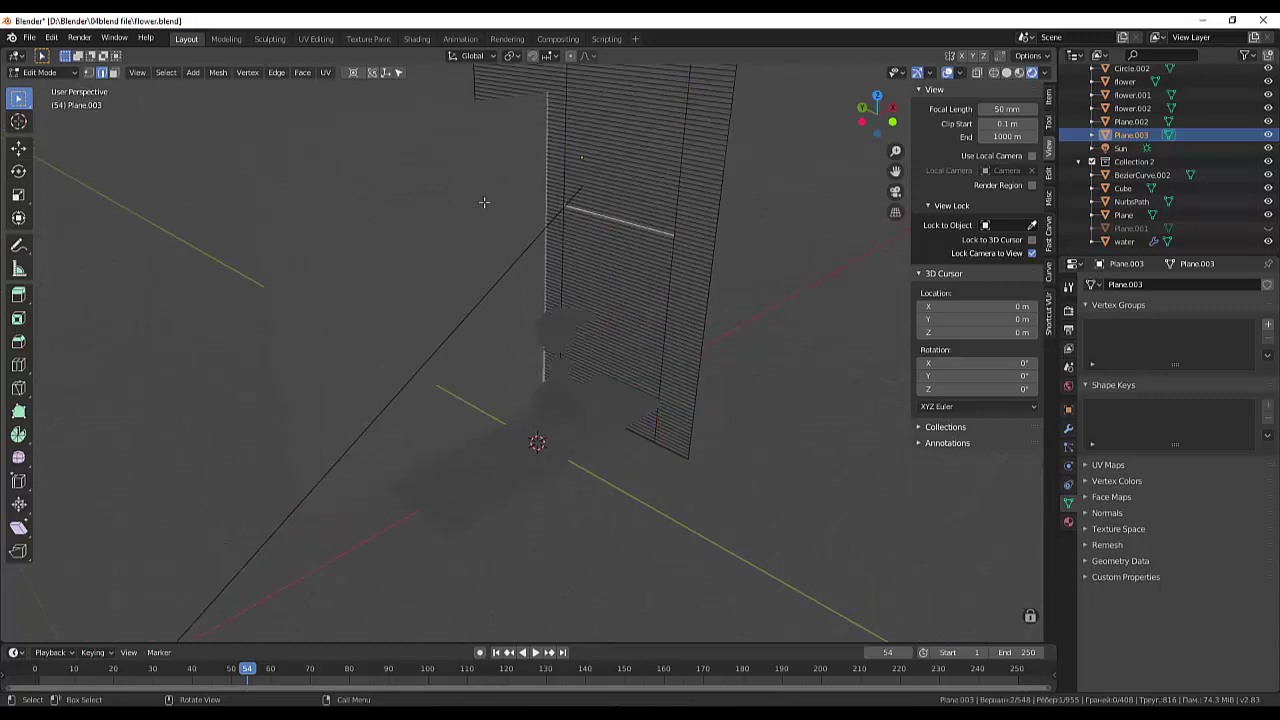
{"action": "left_click", "coordinate": [114, 72]}
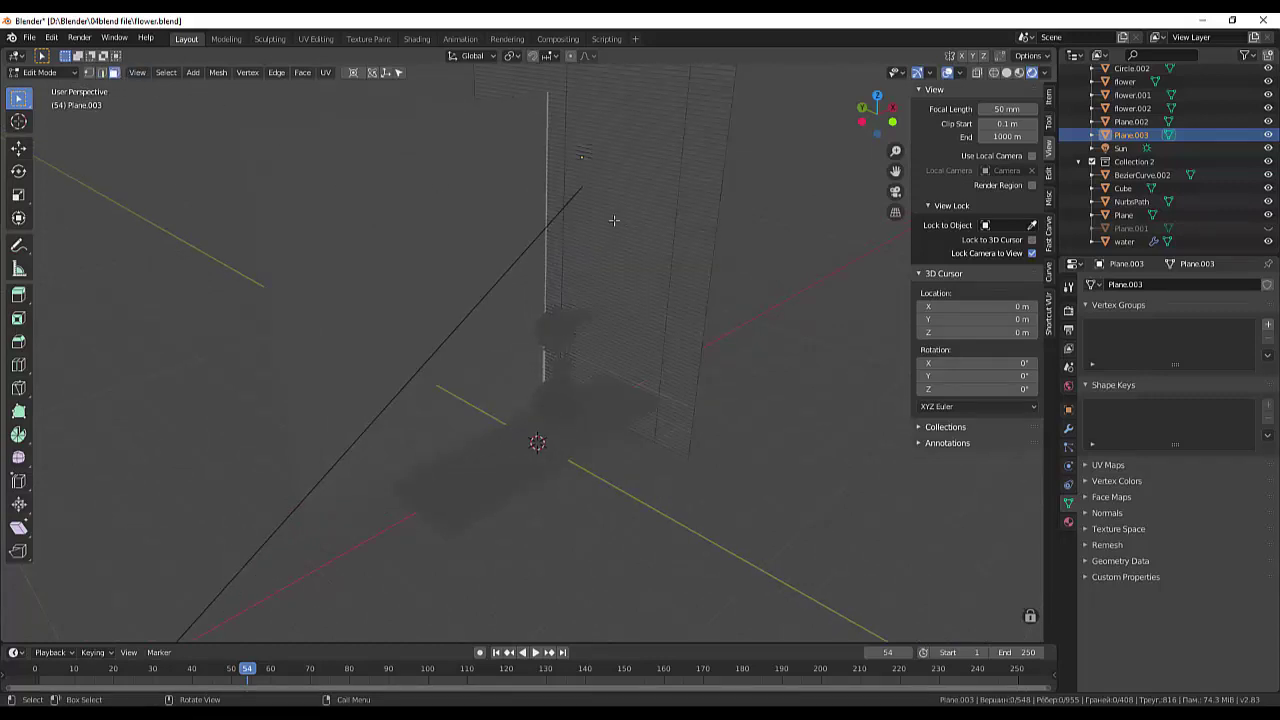
{"action": "left_click", "coordinate": [612, 224], "text": "alt"}
{"action": "key", "text": "x"}
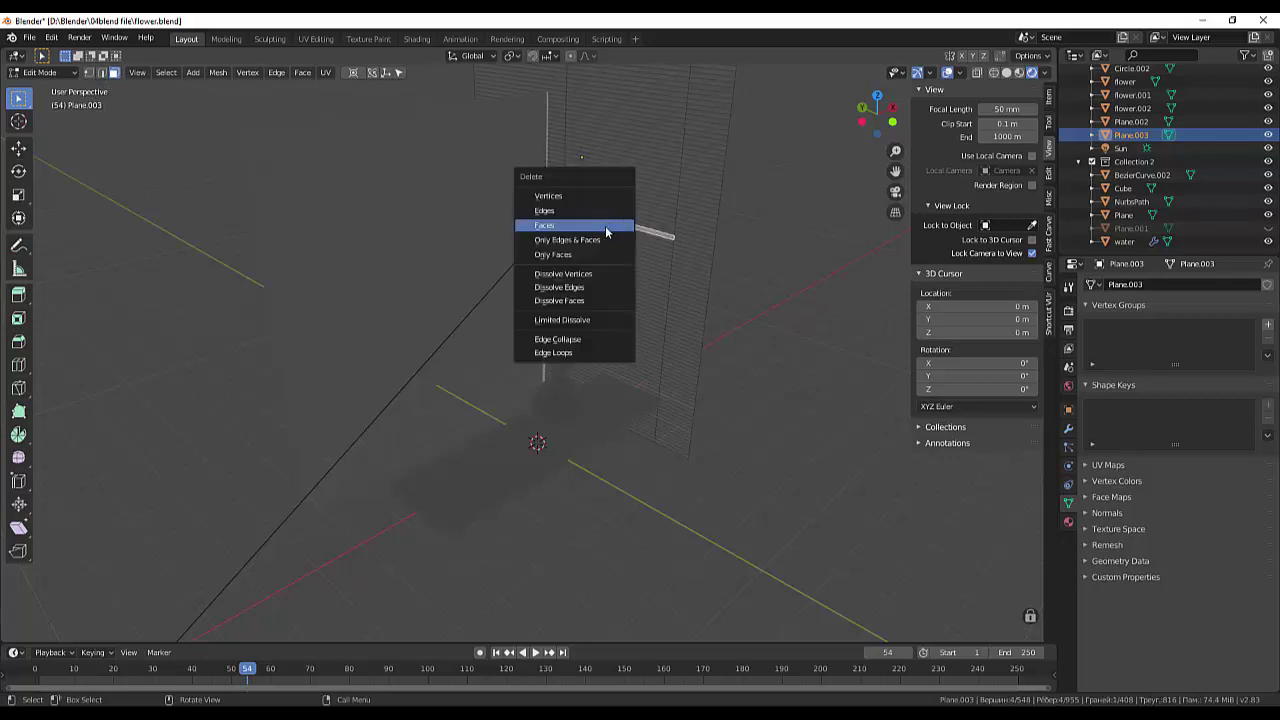
{"action": "left_click", "coordinate": [563, 255]}
{"action": "middle_click_drag", "start_coordinate": [563, 256], "coordinate": [672, 310]}
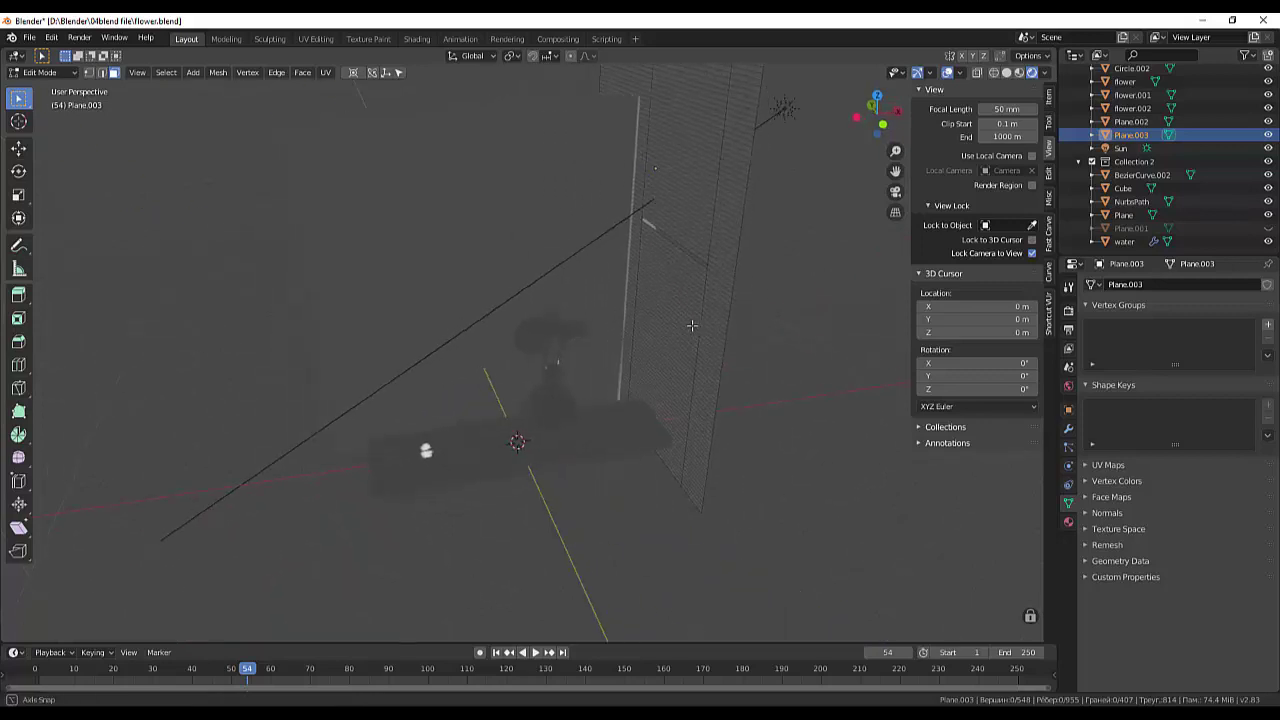
{"action": "left_click", "coordinate": [1019, 73]}
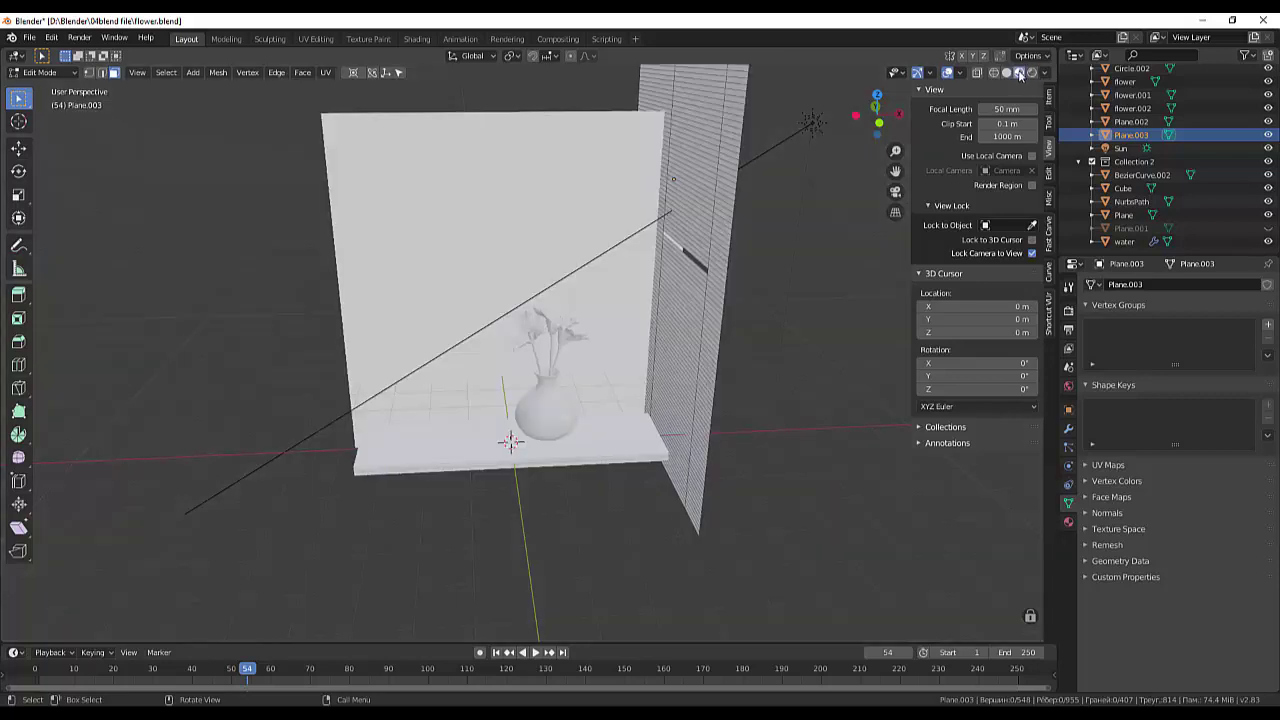
{"action": "left_click", "coordinate": [1031, 73]}
{"action": "left_click_drag", "start_coordinate": [908, 140], "coordinate": [542, 475]}
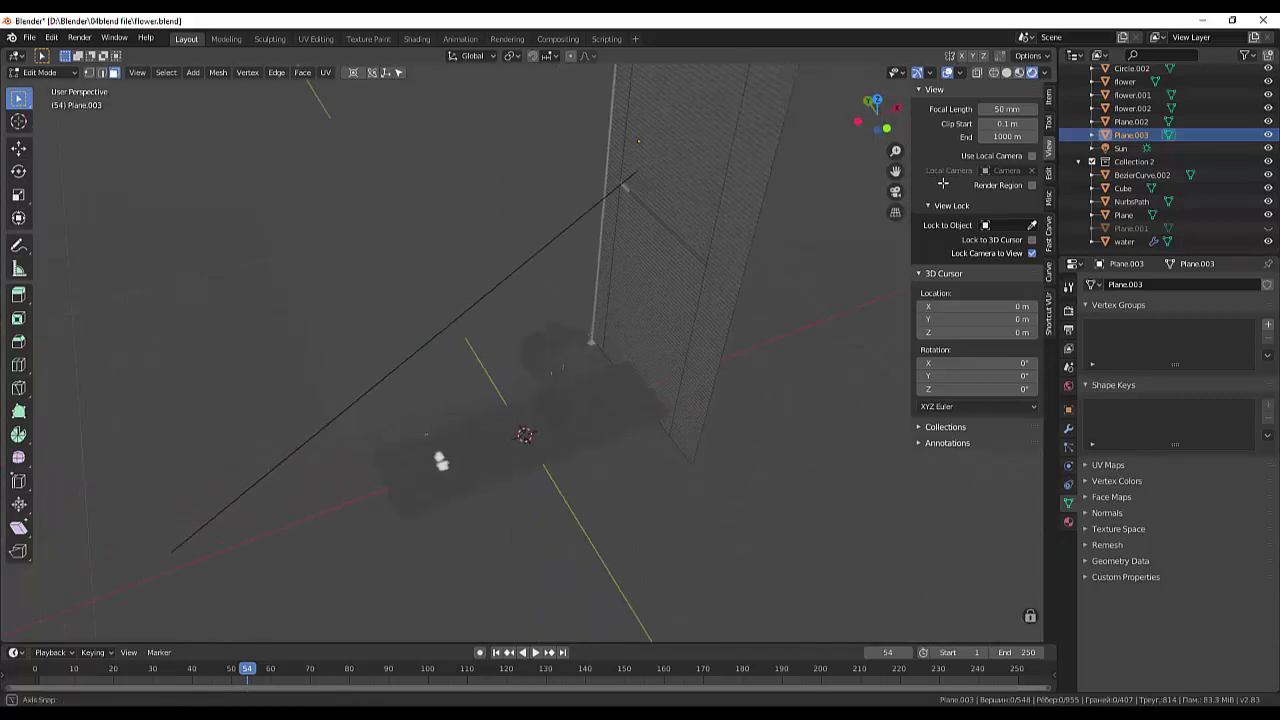
{"action": "scroll", "coordinate": [530, 472], "scroll_direction": "down", "scroll_amount": 3}
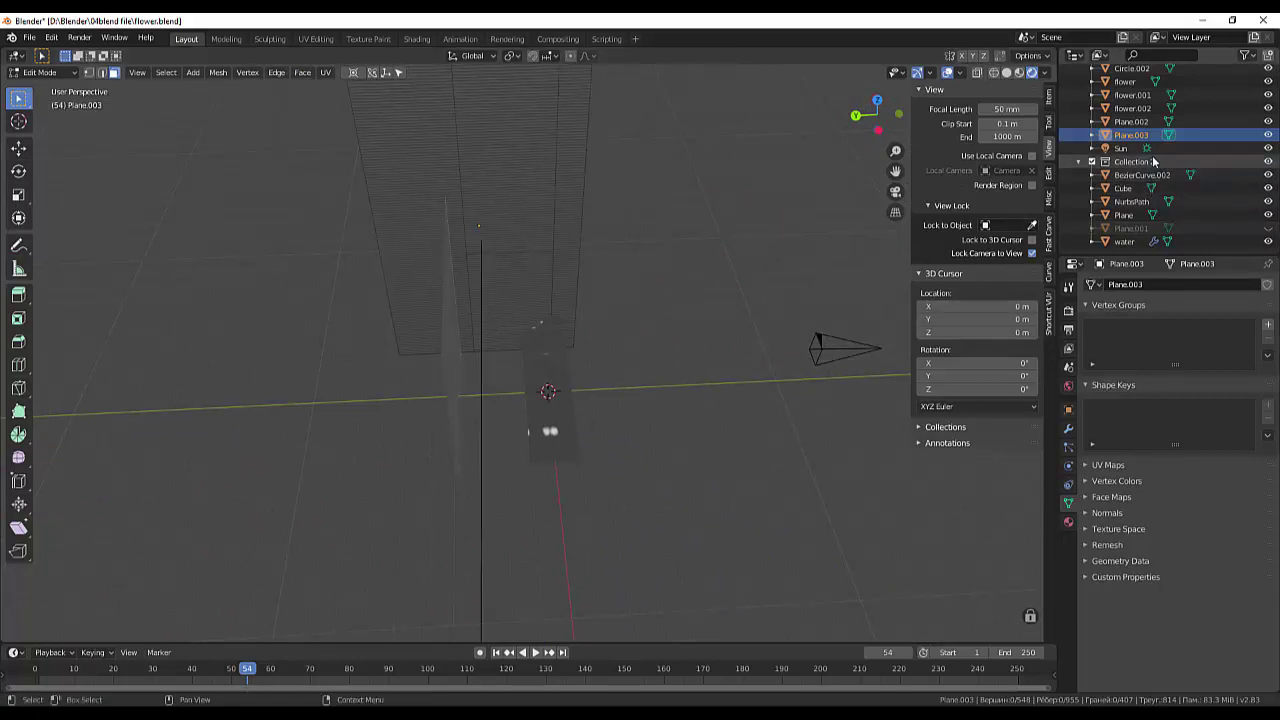
{"action": "left_click", "coordinate": [1121, 148]}
{"action": "middle_click_drag", "start_coordinate": [788, 243], "coordinate": [617, 280]}
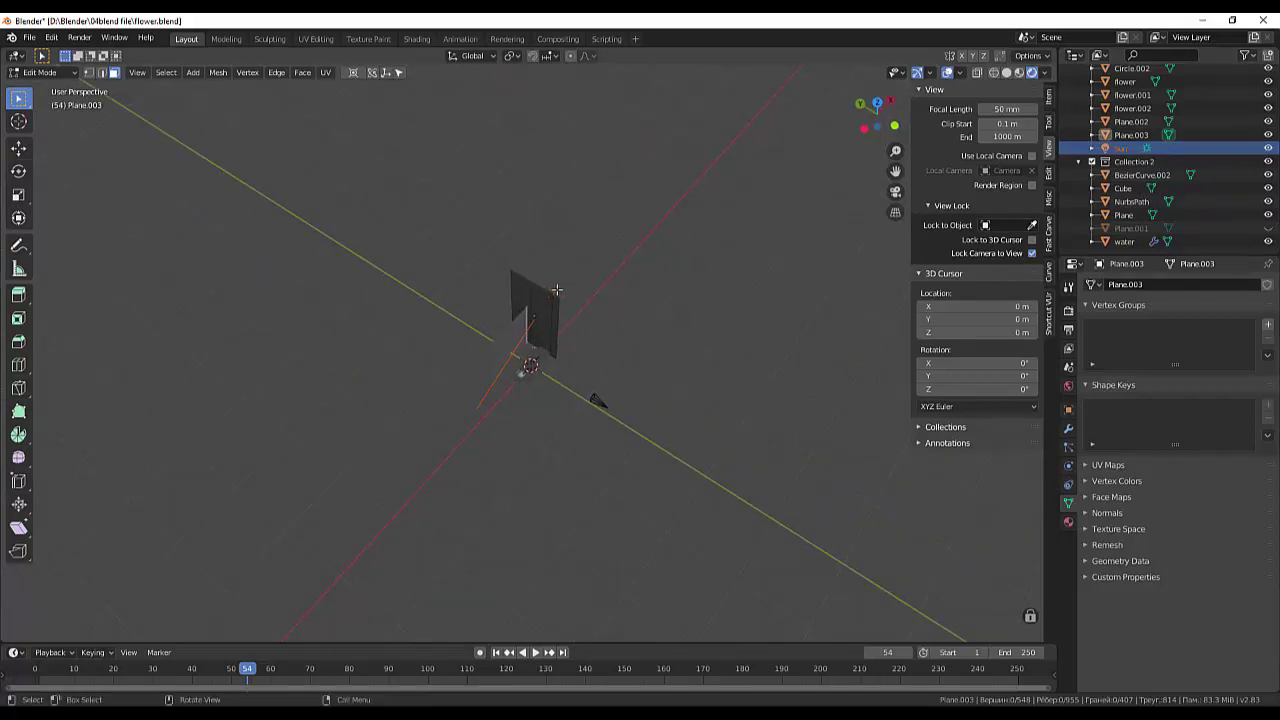
Return to Object Mode and move the sun lamp up and to the side
{"action": "left_click", "coordinate": [31, 74]}
{"action": "left_click", "coordinate": [40, 62]}
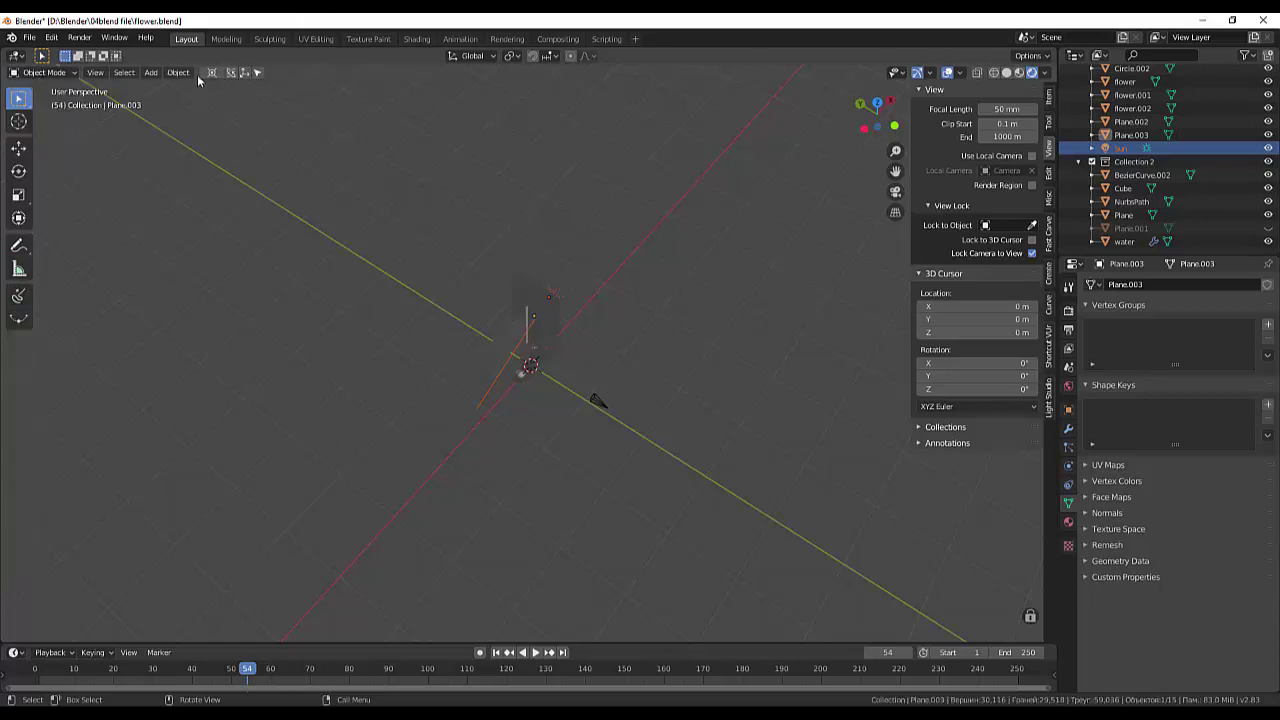
{"action": "left_click", "coordinate": [556, 289]}
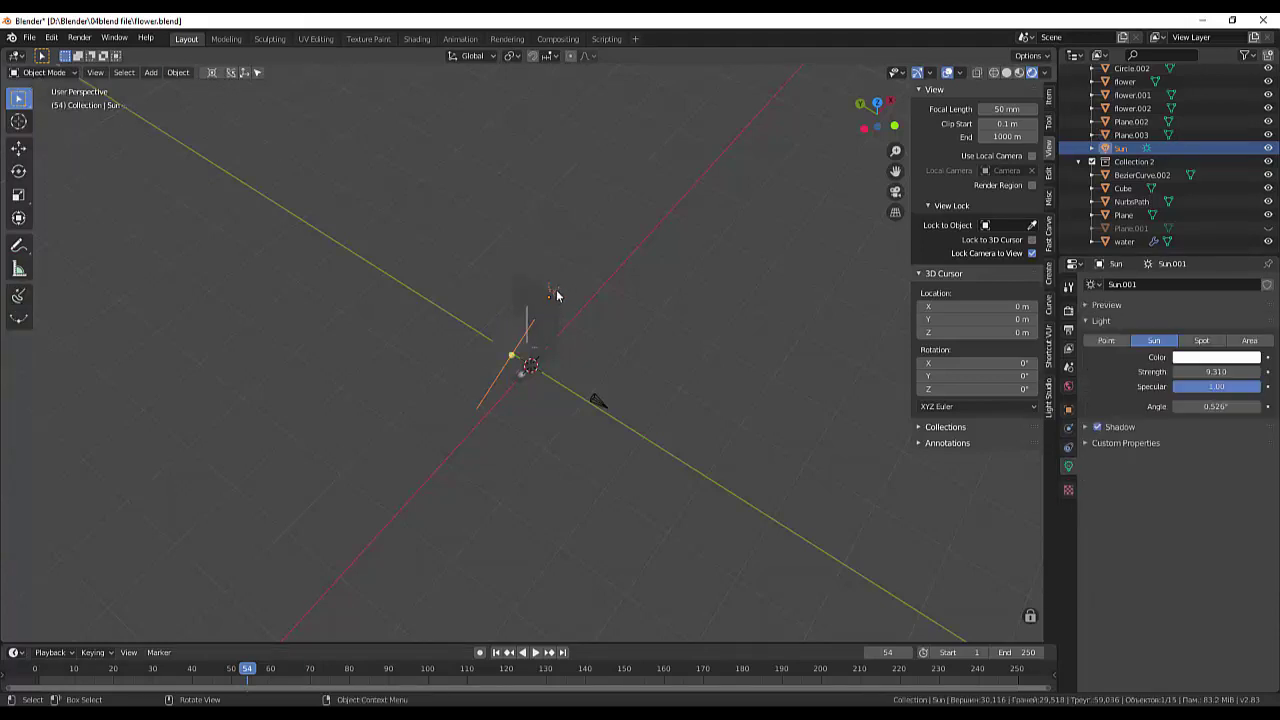
{"action": "key", "text": "g"}
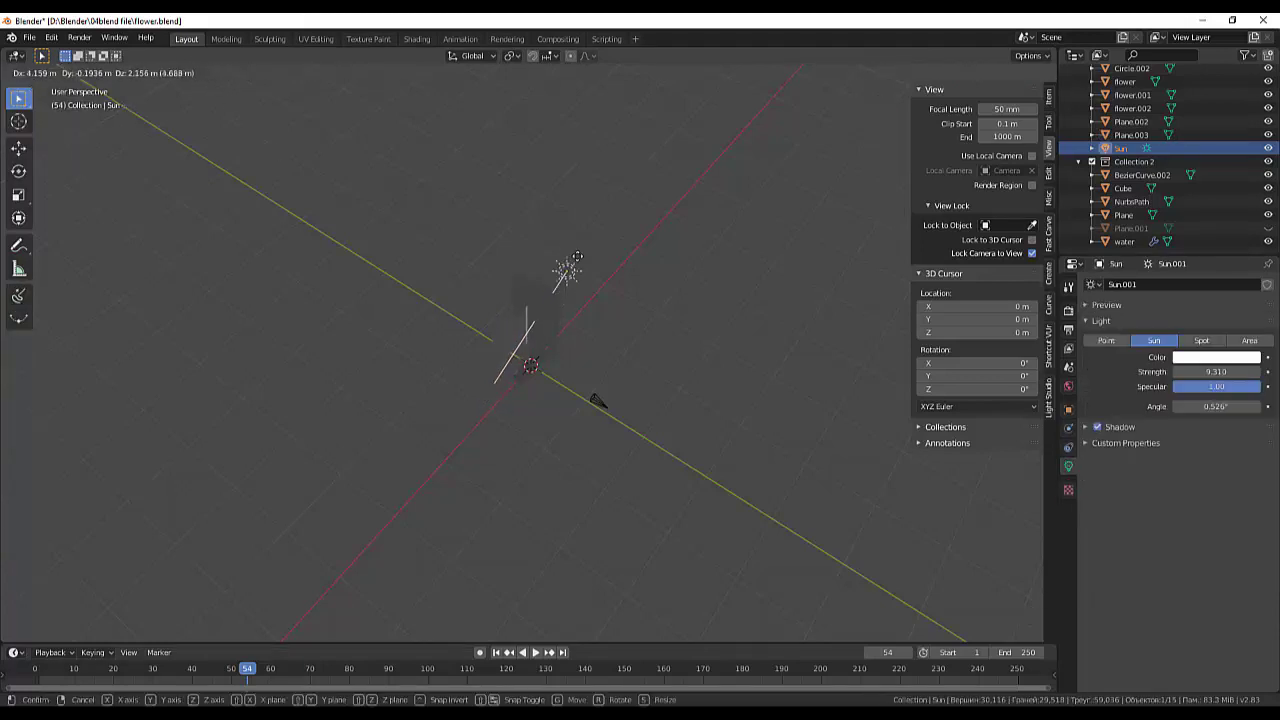
{"action": "left_click", "coordinate": [592, 240]}
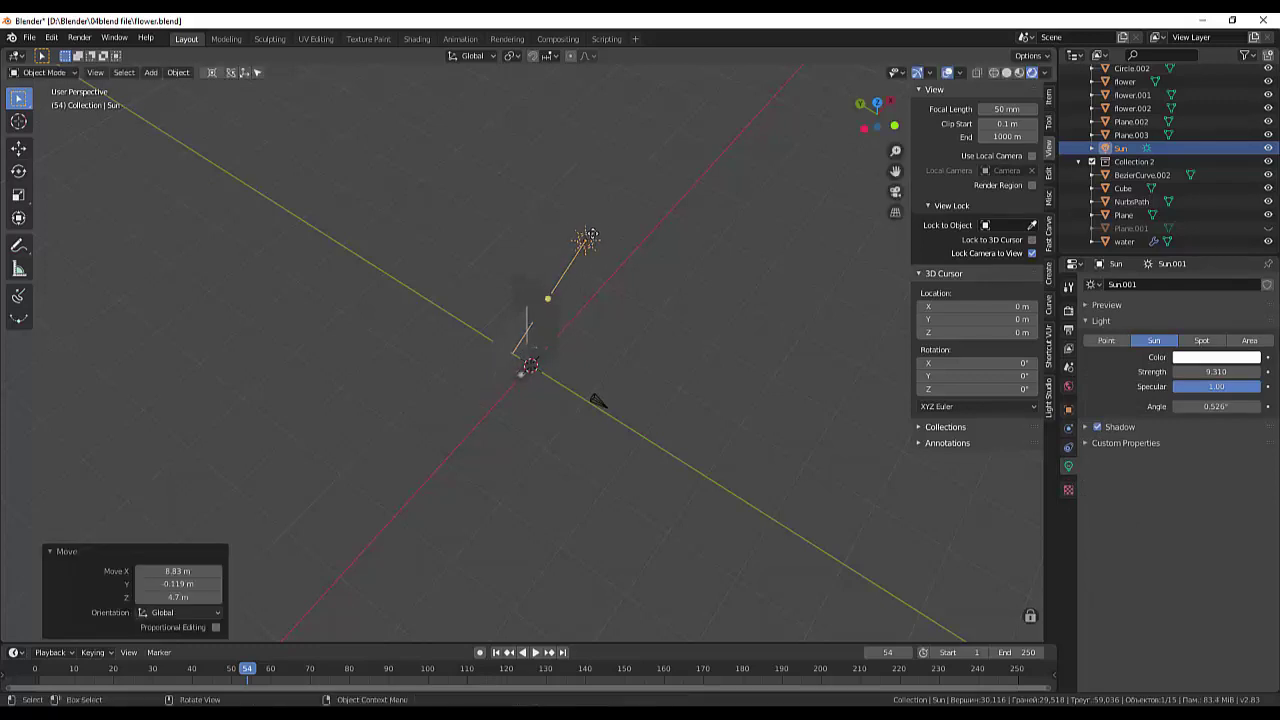
{"action": "mouse_move", "coordinate": [600, 255]}
{"action": "middle_mouse_down"}
{"action": "mouse_move", "coordinate": [684, 247]}
{"action": "mouse_move", "coordinate": [529, 296]}
{"action": "middle_mouse_up"}
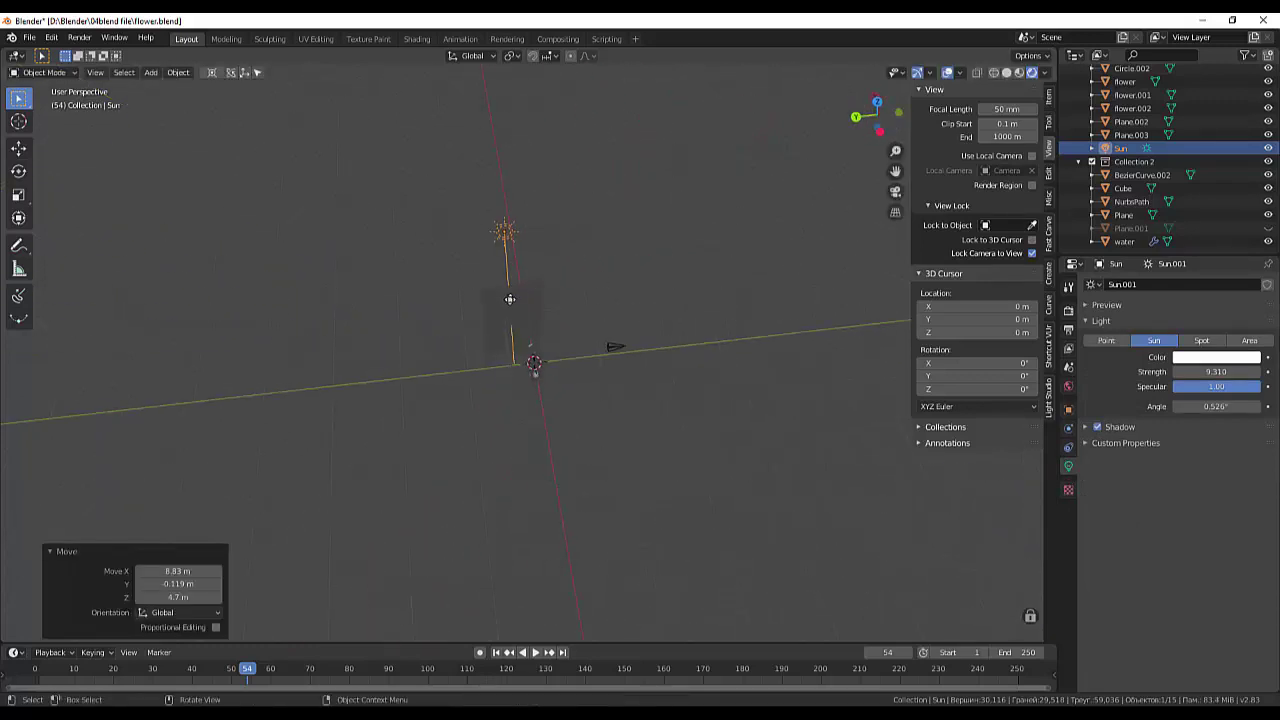
Aim the sun's beam down-left toward the shelf, then select Plane.003
{"action": "left_click_drag", "start_coordinate": [511, 300], "coordinate": [461, 303]}
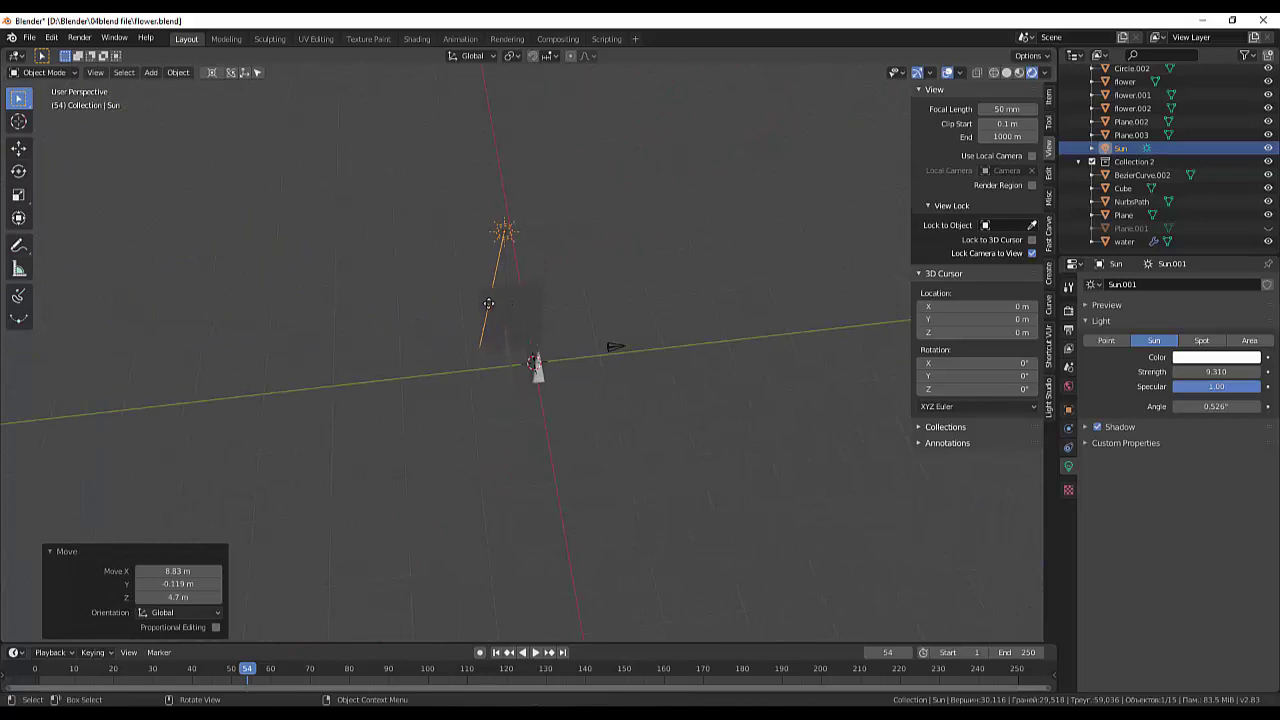
{"action": "left_click_drag", "start_coordinate": [461, 303], "coordinate": [500, 292]}
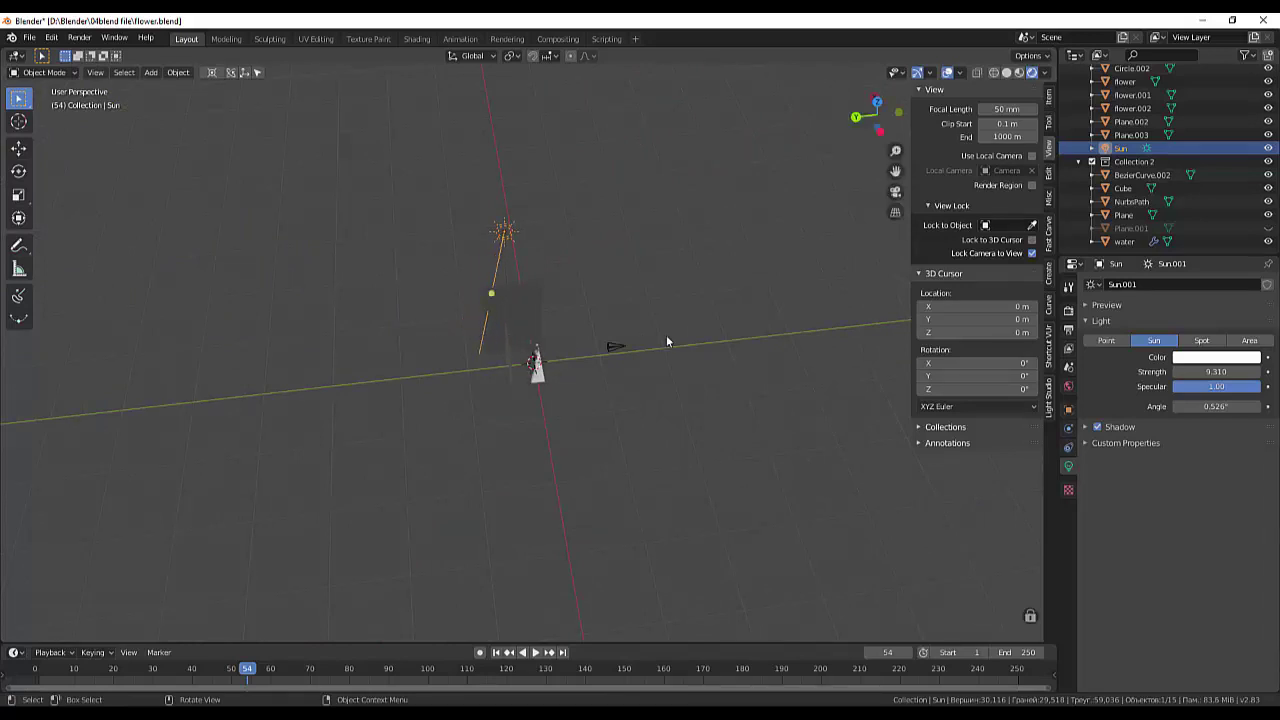
{"action": "middle_click_drag", "start_coordinate": [666, 335], "coordinate": [545, 279]}
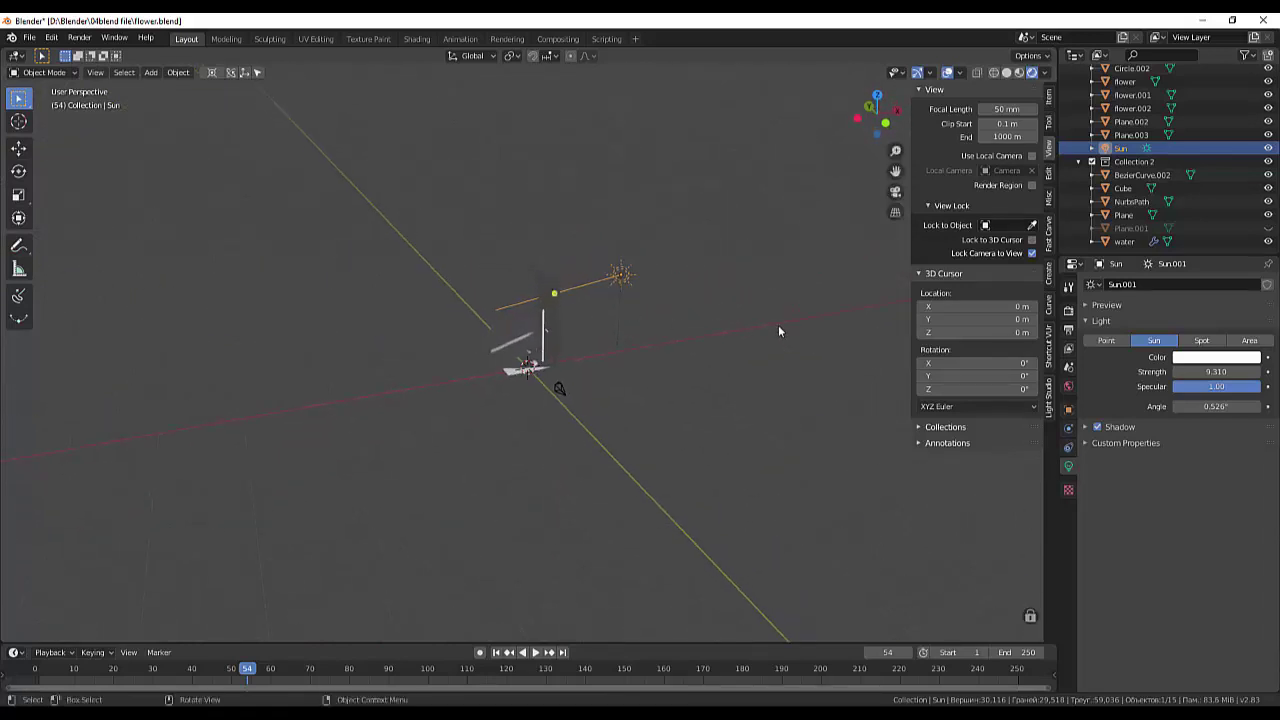
{"action": "middle_click_drag", "start_coordinate": [586, 452], "coordinate": [546, 372]}
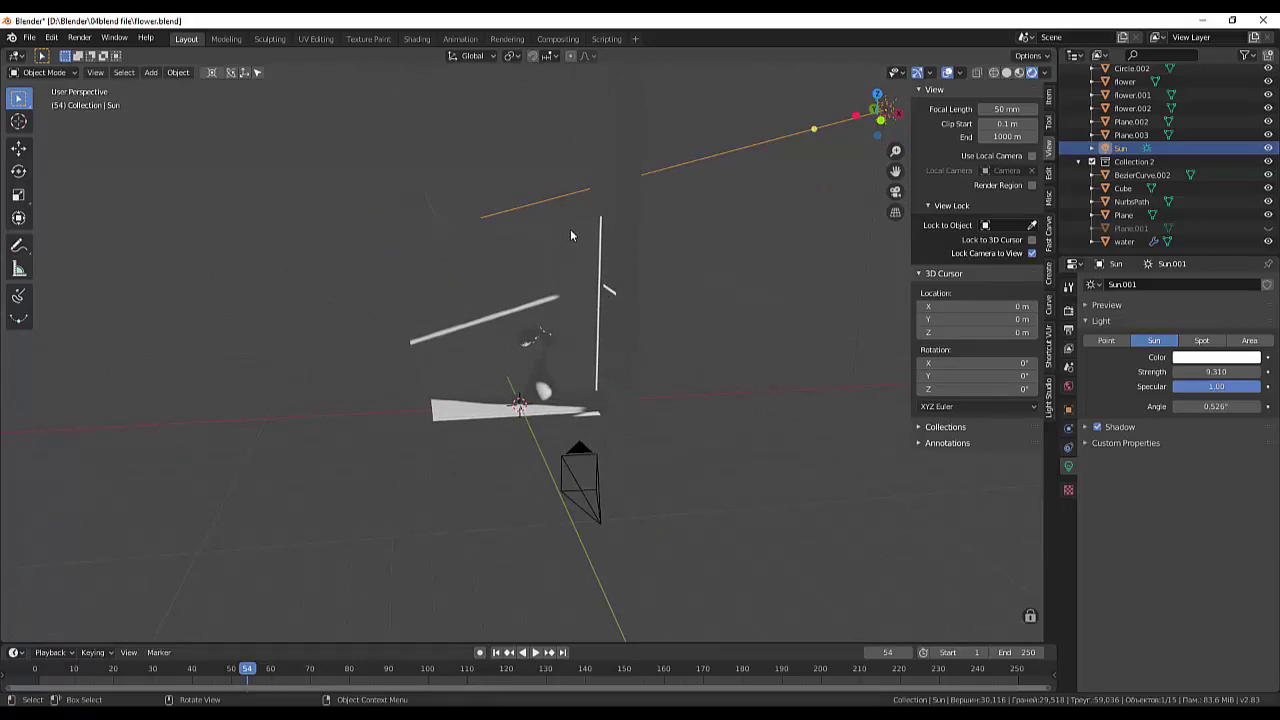
{"action": "mouse_move", "coordinate": [595, 243]}
{"action": "middle_mouse_down"}
{"action": "mouse_move", "coordinate": [629, 355]}
{"action": "mouse_move", "coordinate": [674, 374]}
{"action": "middle_mouse_up"}
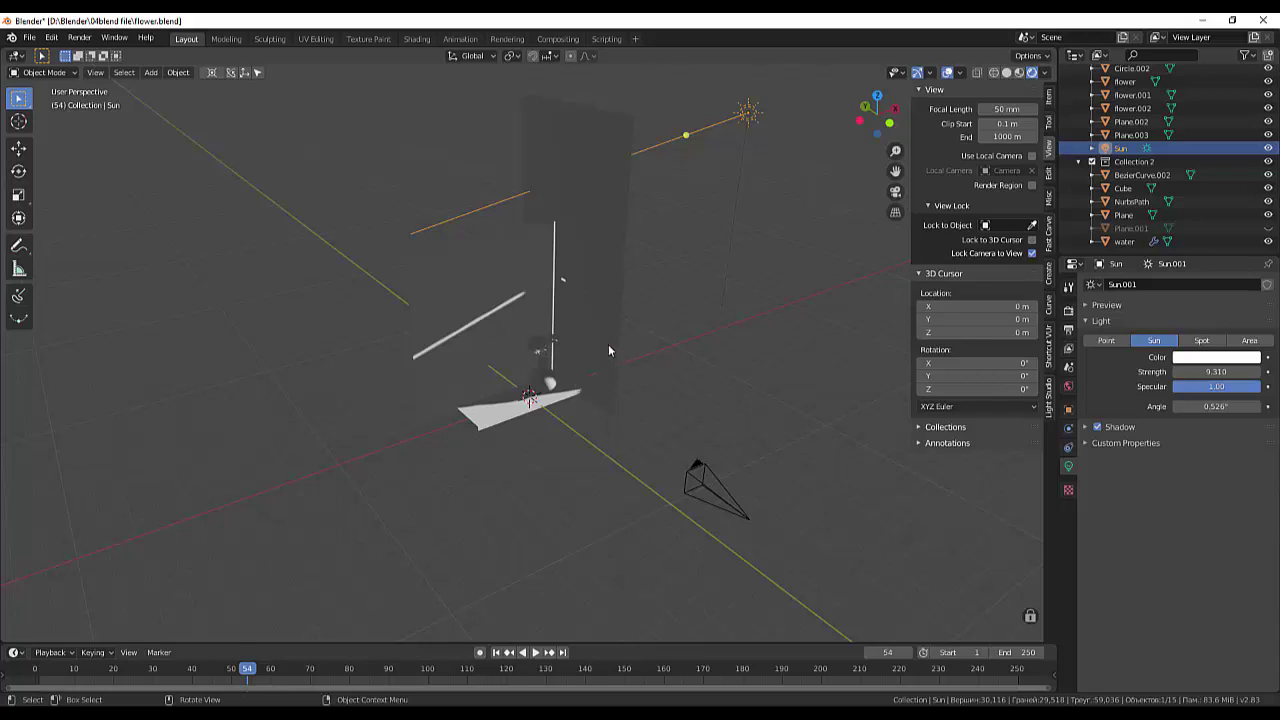
{"action": "left_click", "coordinate": [608, 350]}
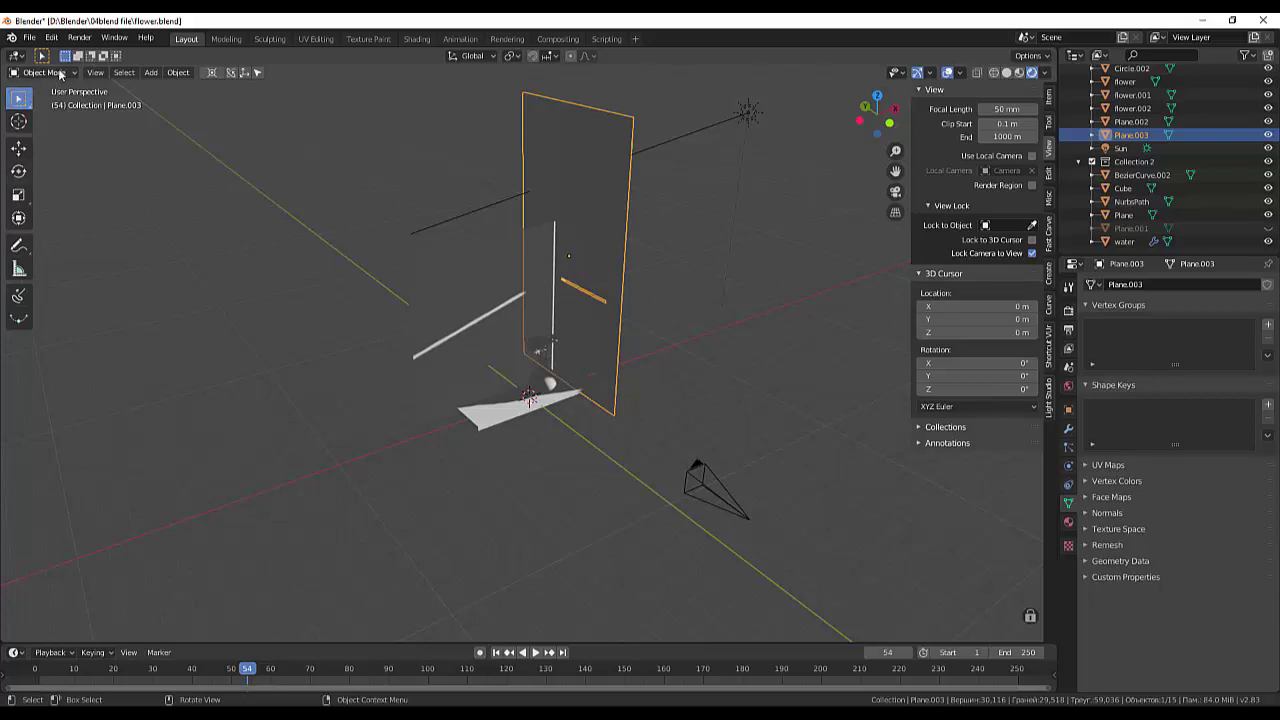
Put Plane.003 into Edit Mode with edge selection and a cleared selection
{"action": "left_click", "coordinate": [97, 73]}
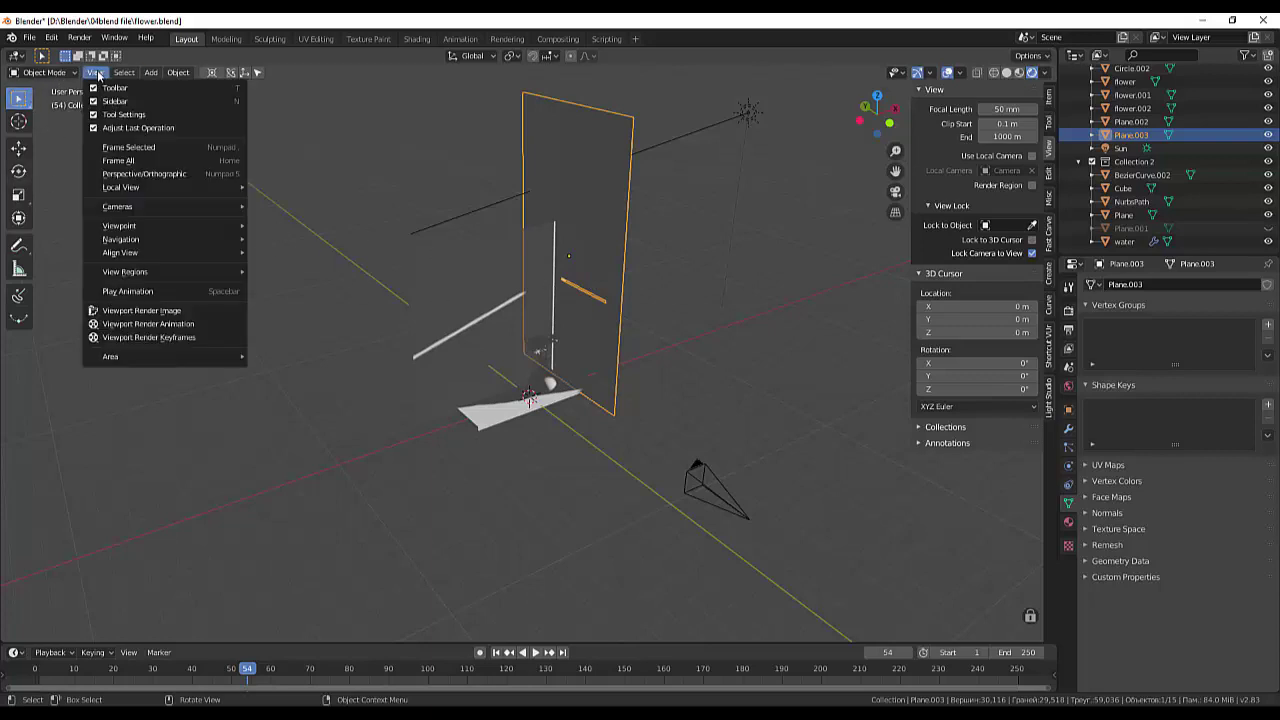
{"action": "left_click", "coordinate": [44, 72]}
{"action": "left_click", "coordinate": [43, 102]}
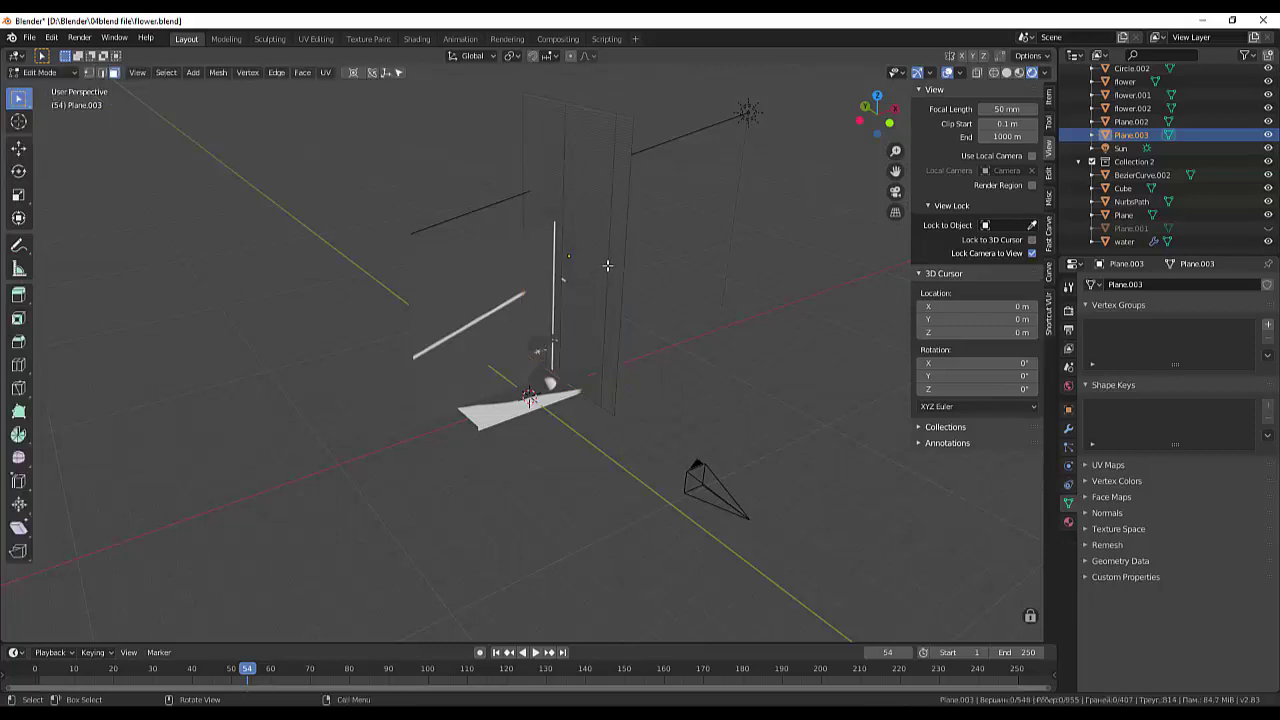
{"action": "left_click", "coordinate": [607, 265]}
{"action": "key", "text": "l"}
{"action": "key", "text": "ctrl+z"}
{"action": "left_click", "coordinate": [101, 72]}
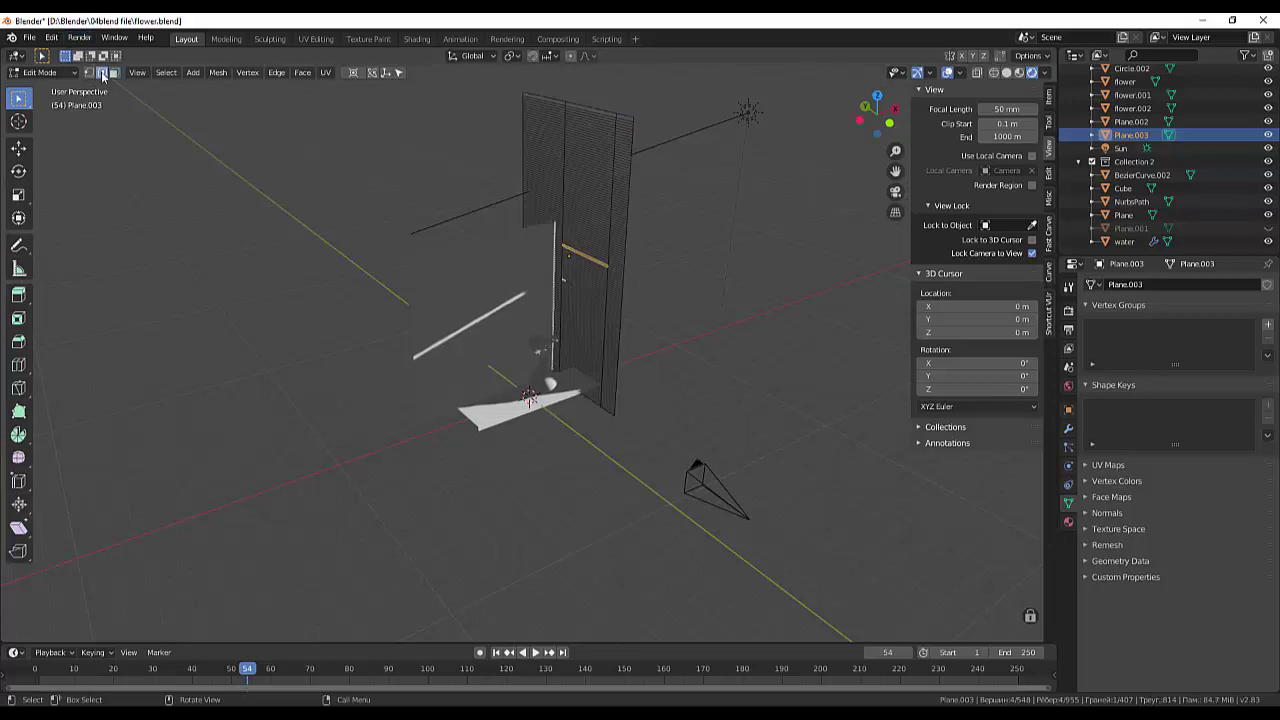
{"action": "scroll", "coordinate": [651, 343], "scroll_direction": "up", "scroll_amount": 2}
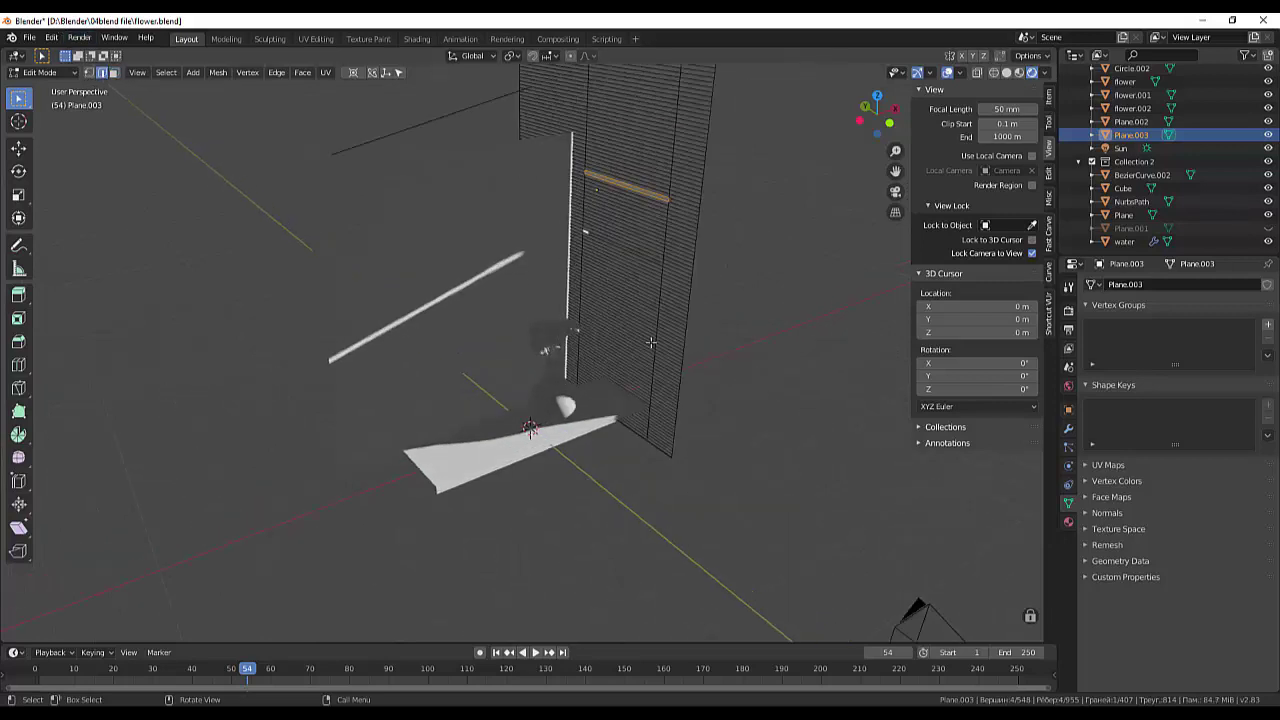
Select a vertical edge loop on the slatted plane
{"action": "left_click", "coordinate": [669, 189]}
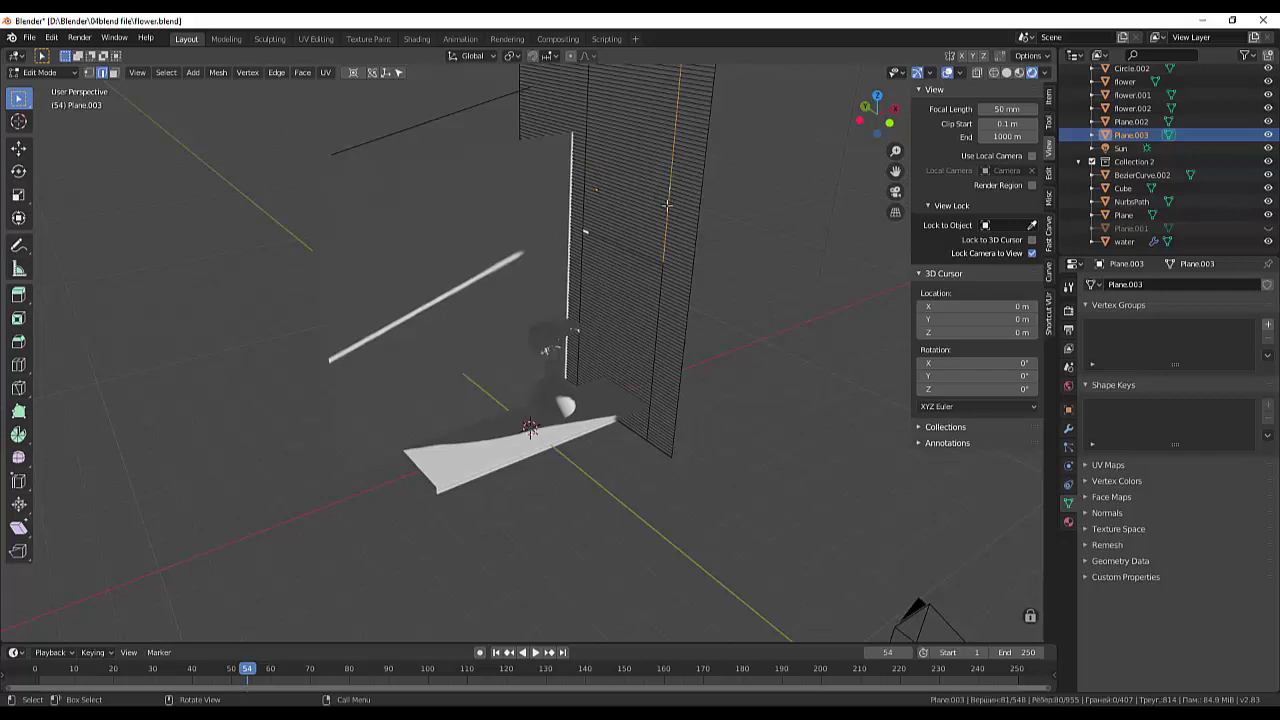
{"action": "left_click", "coordinate": [660, 271], "text": "shift"}
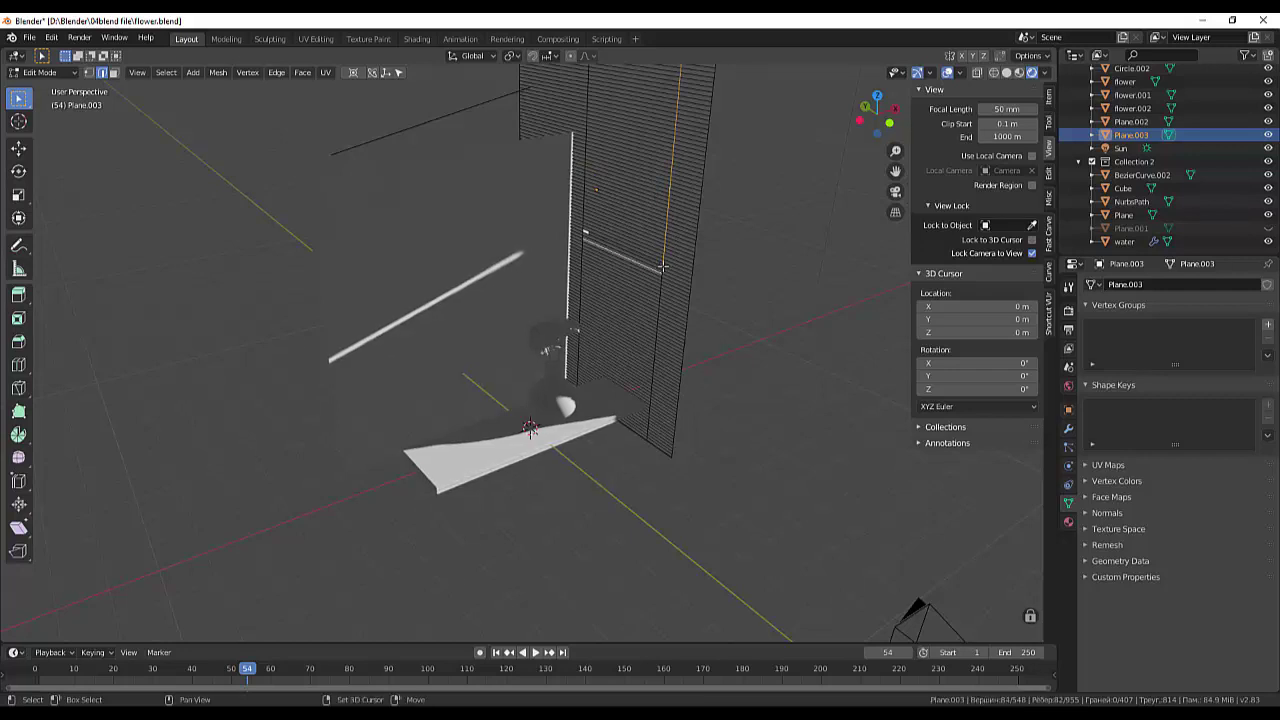
{"action": "left_click", "coordinate": [662, 268], "text": "ctrl"}
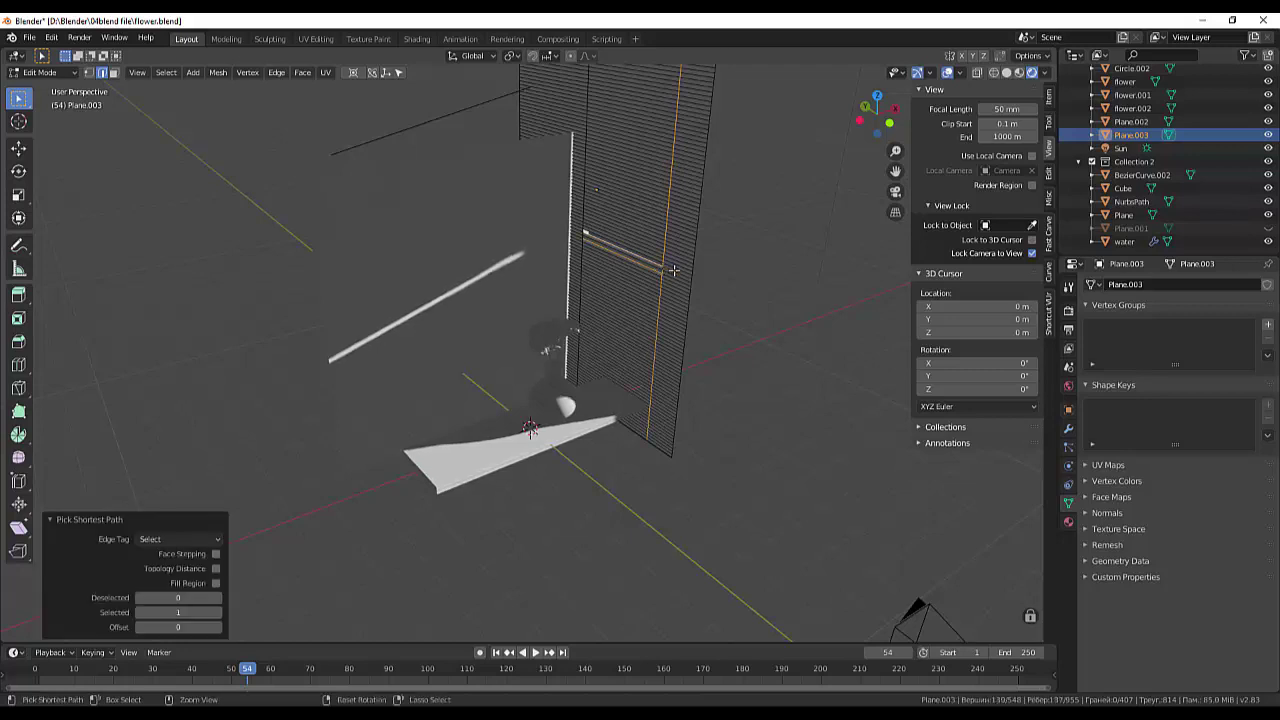
{"action": "left_click", "coordinate": [648, 257], "text": "ctrl"}
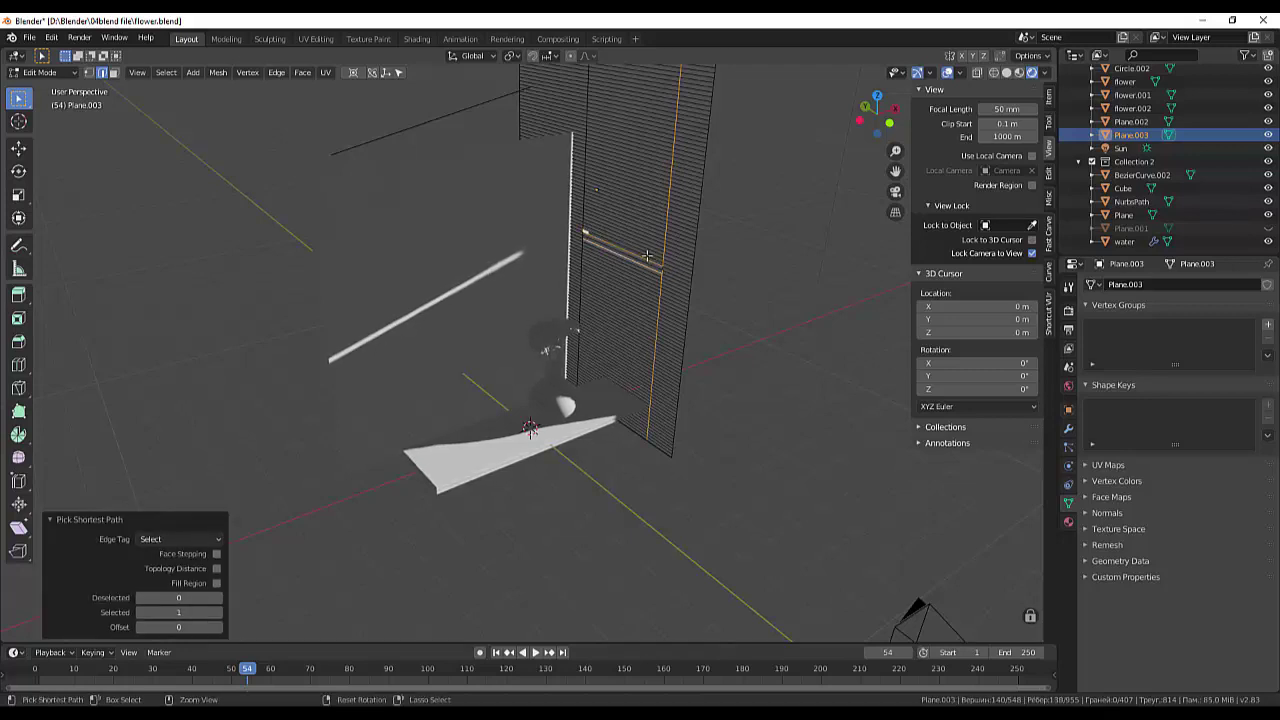
{"action": "left_click", "coordinate": [640, 266], "text": "ctrl"}
{"action": "middle_click_drag", "start_coordinate": [640, 266], "coordinate": [659, 271]}
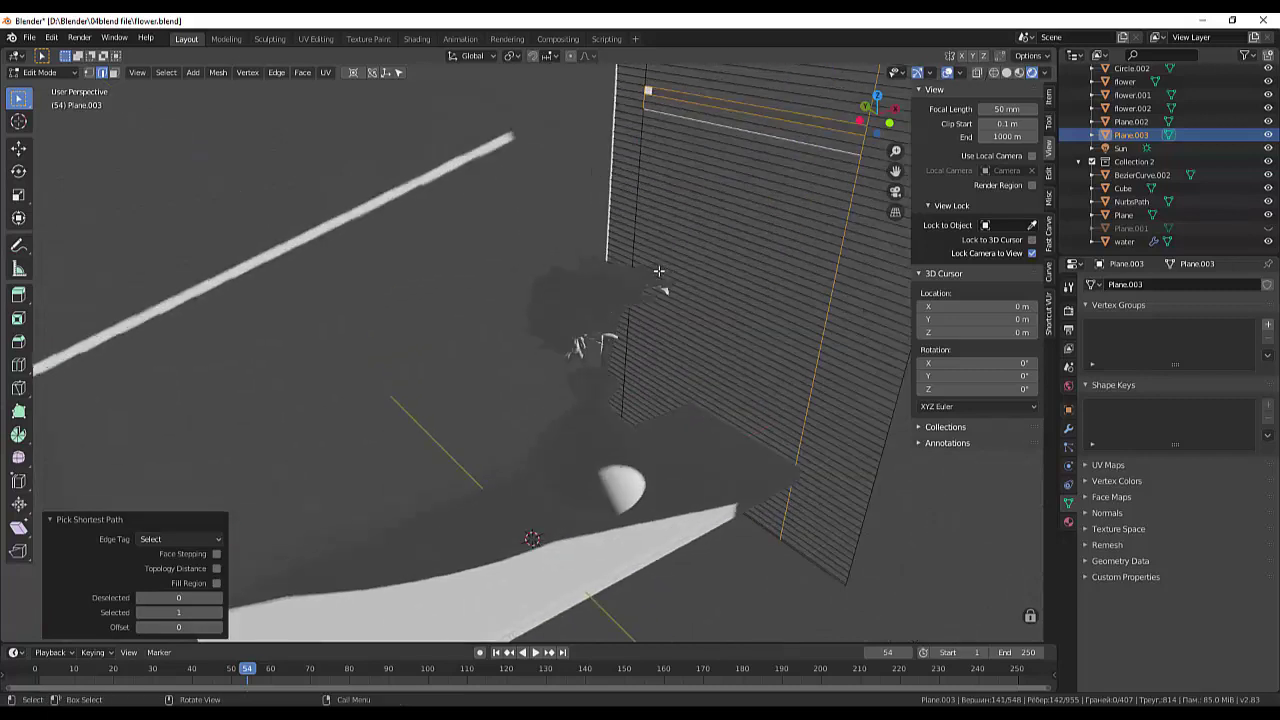
{"action": "left_click", "coordinate": [815, 170]}
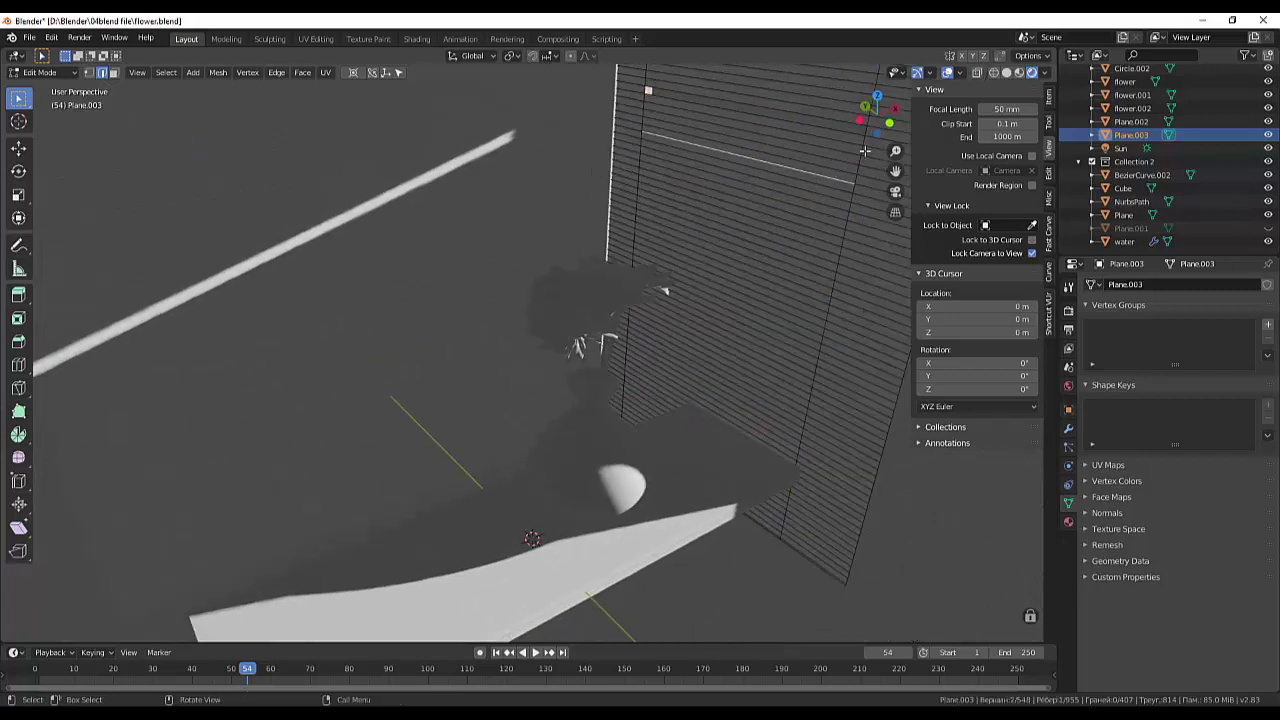
{"action": "left_click", "coordinate": [857, 152], "text": "alt"}
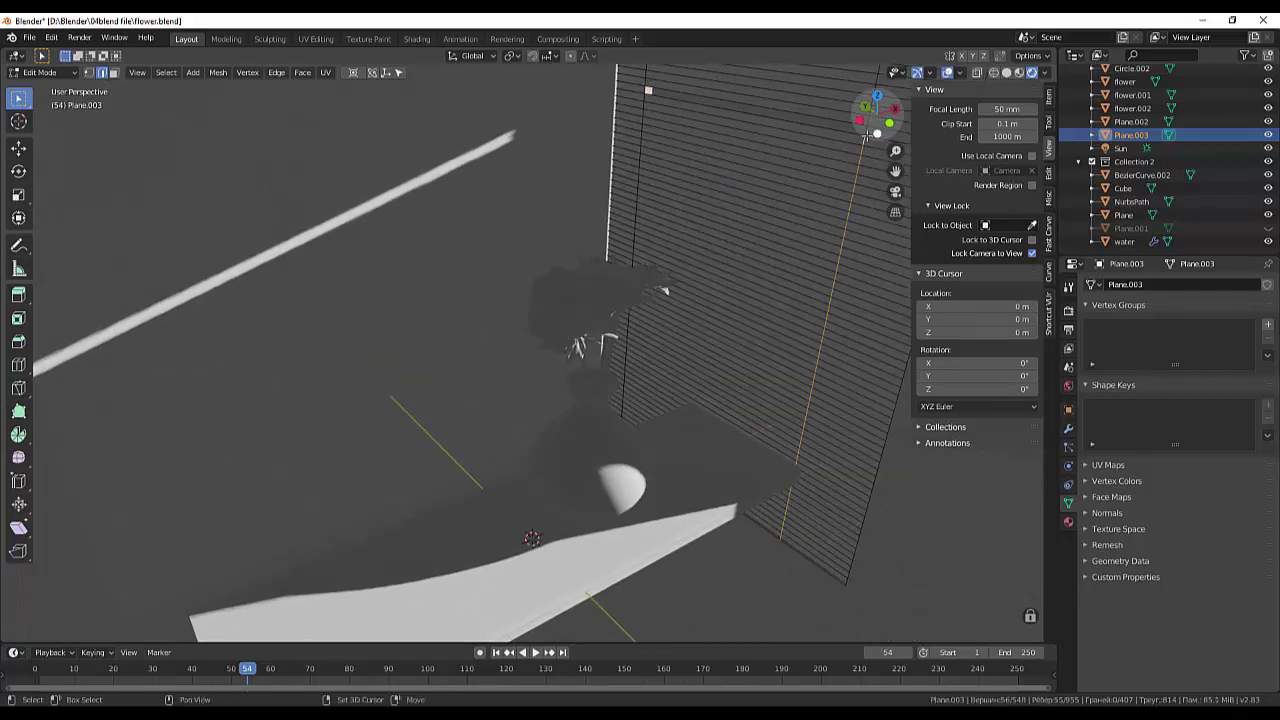
{"action": "middle_click_drag", "start_coordinate": [792, 184], "coordinate": [725, 214]}
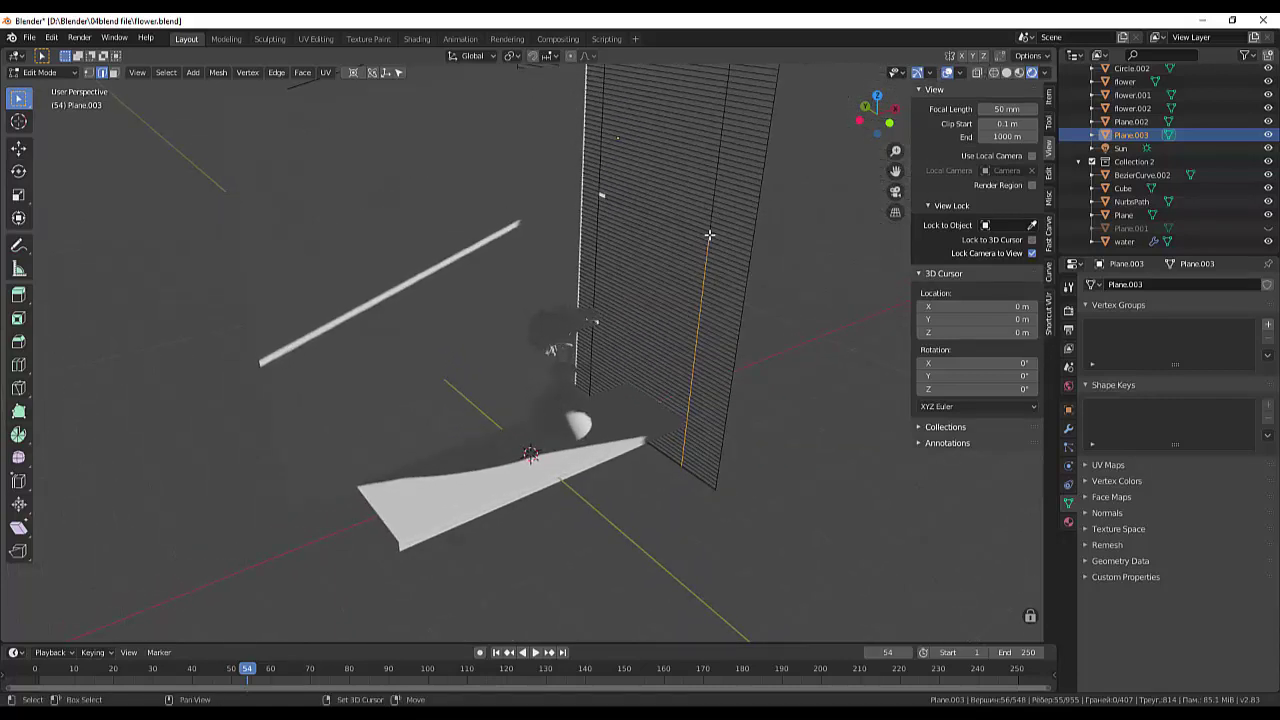
Extend the selection up the vertical column and move it along the Y axis
{"action": "left_click", "coordinate": [709, 235], "text": "shift"}
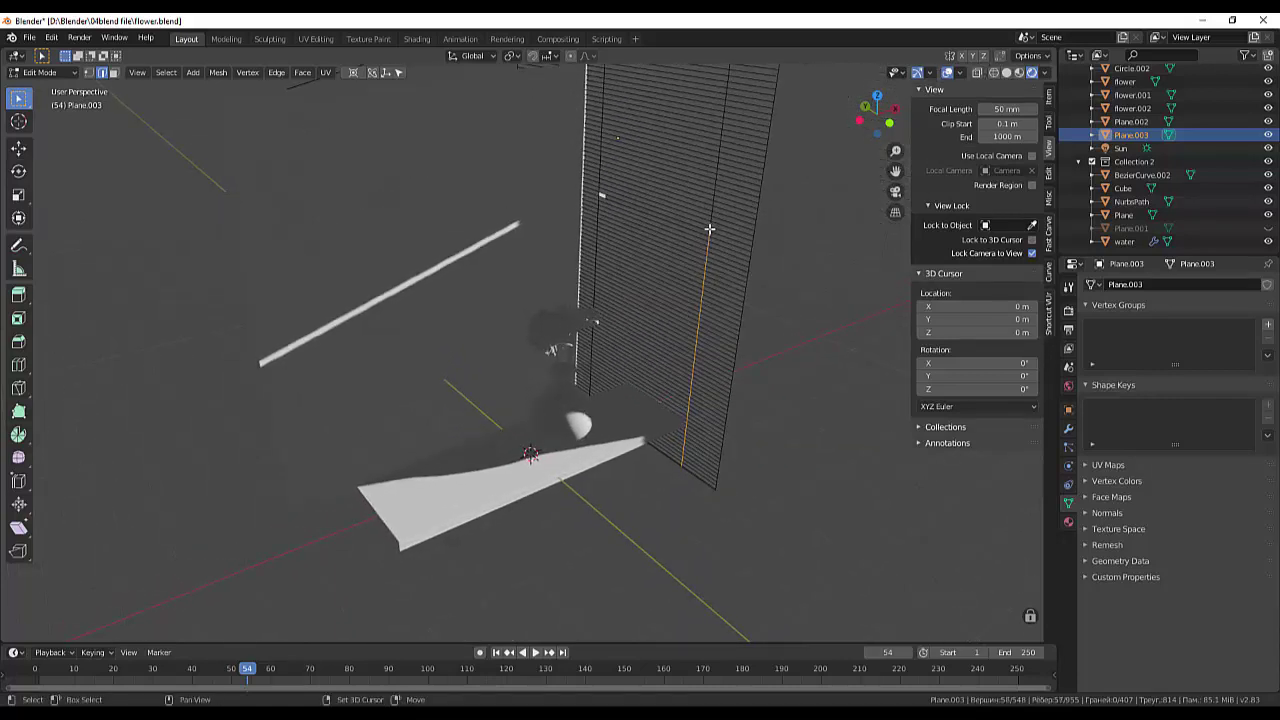
{"action": "left_click", "coordinate": [709, 229], "text": "alt+shift"}
{"action": "mouse_move", "coordinate": [745, 245]}
{"action": "middle_mouse_down"}
{"action": "mouse_move", "coordinate": [663, 214]}
{"action": "mouse_move", "coordinate": [713, 244]}
{"action": "middle_mouse_up"}
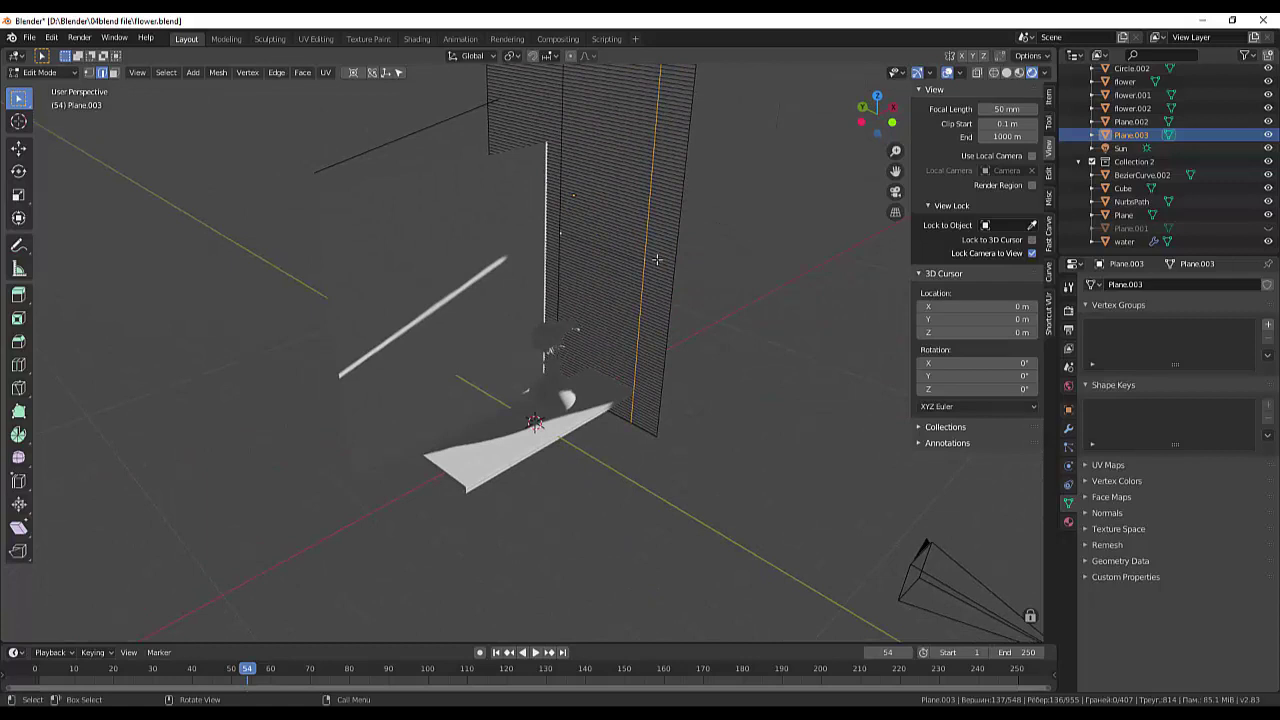
{"action": "key", "text": "g"}
{"action": "key", "text": "y"}
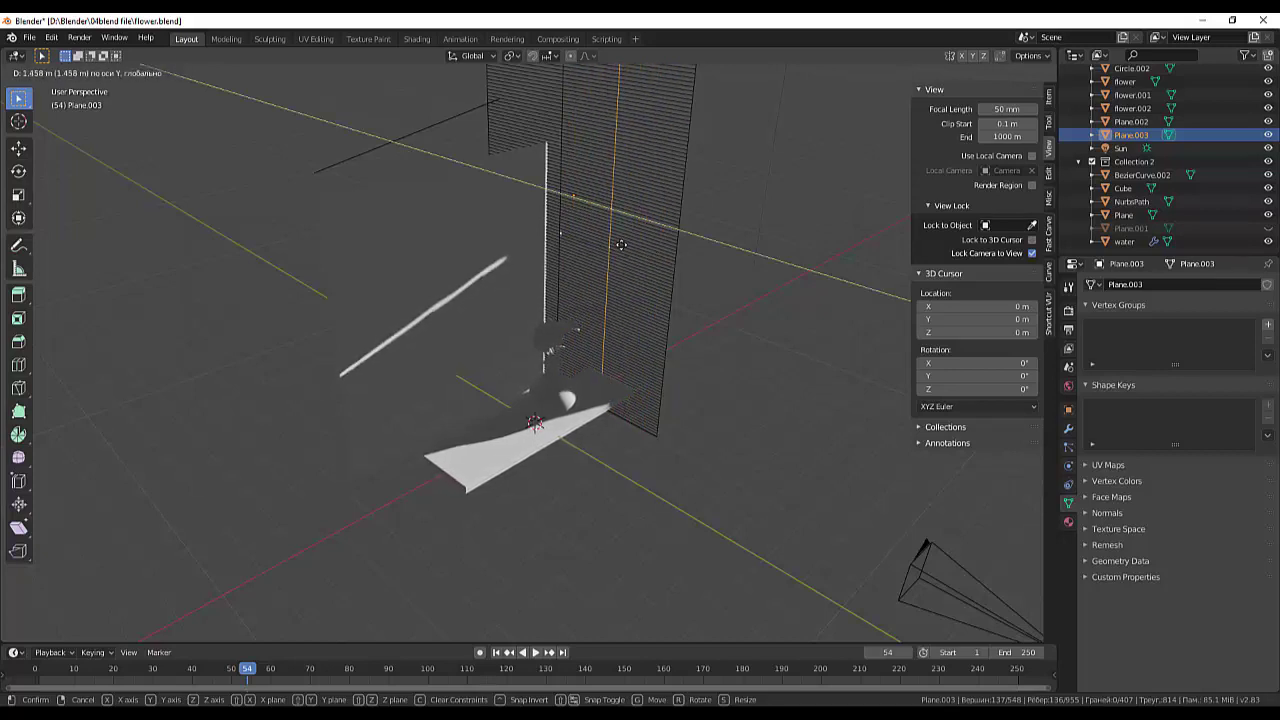
{"action": "left_click", "coordinate": [563, 227]}
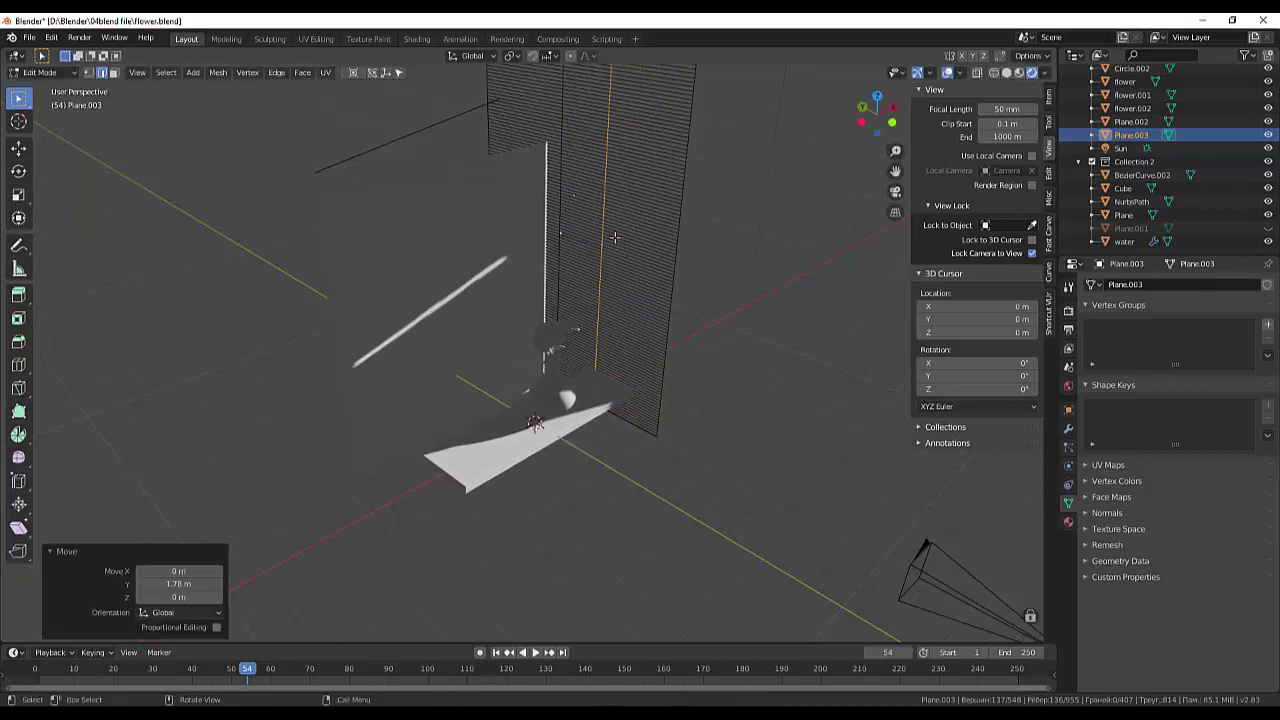
Select another vertical edge column and shift it slightly along Y
{"action": "left_click", "coordinate": [560, 212], "text": "alt"}
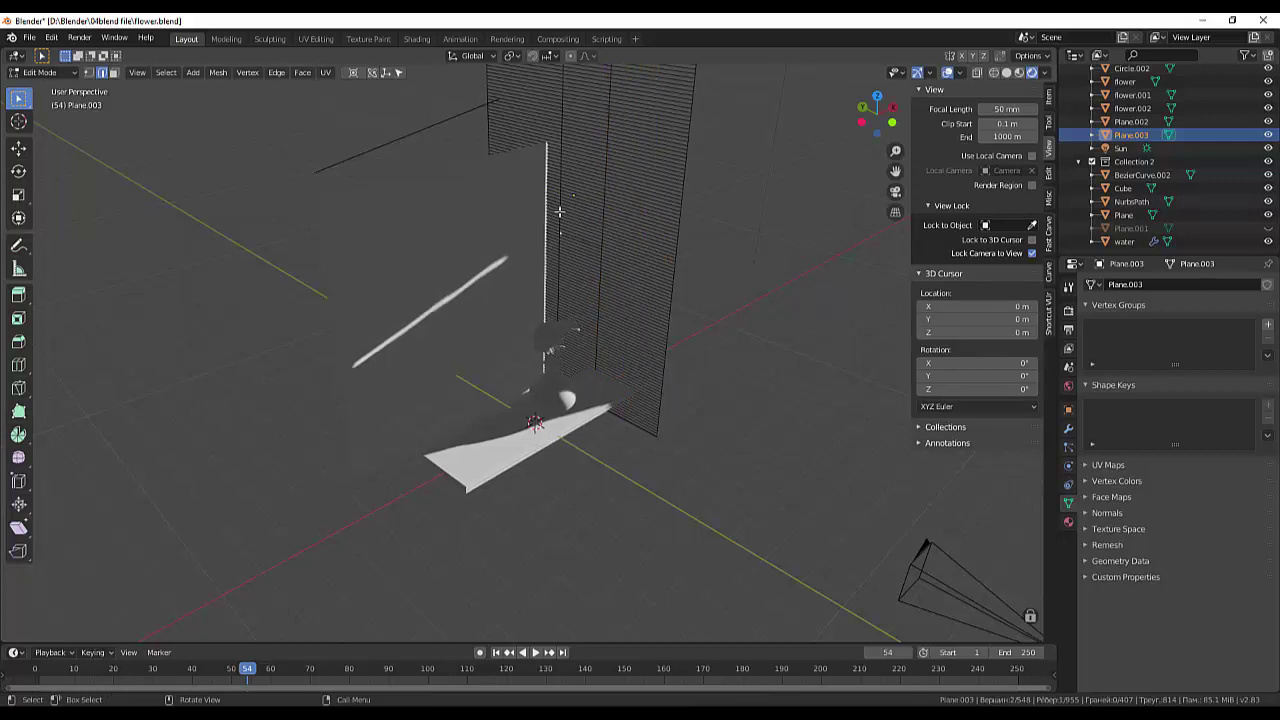
{"action": "middle_click_drag", "start_coordinate": [563, 267], "coordinate": [576, 197]}
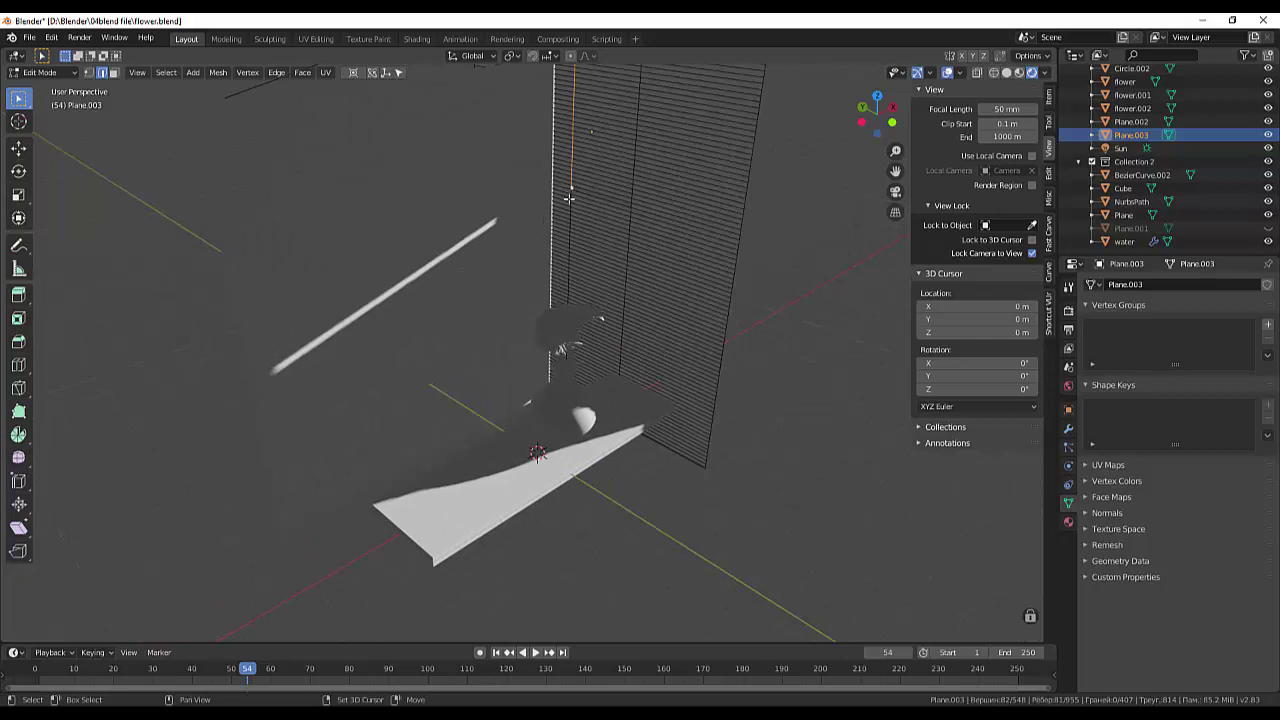
{"action": "left_click", "coordinate": [572, 193], "text": "alt+shift"}
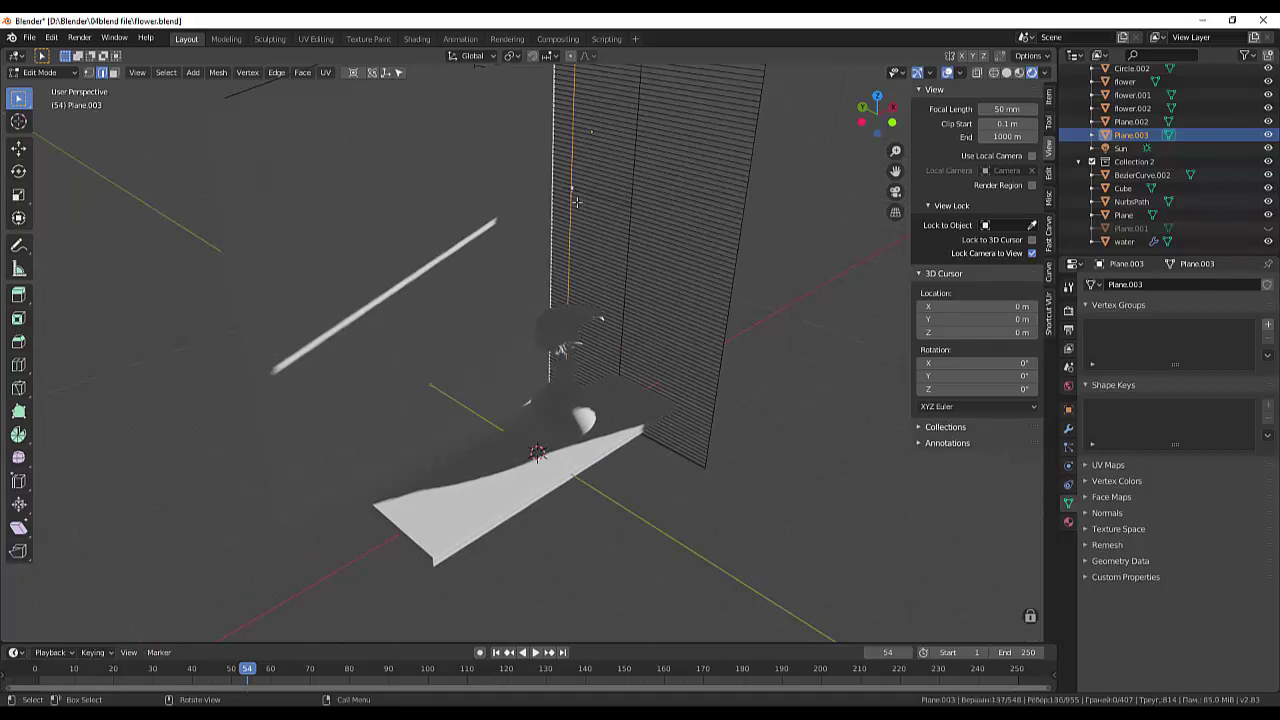
{"action": "key", "text": "g"}
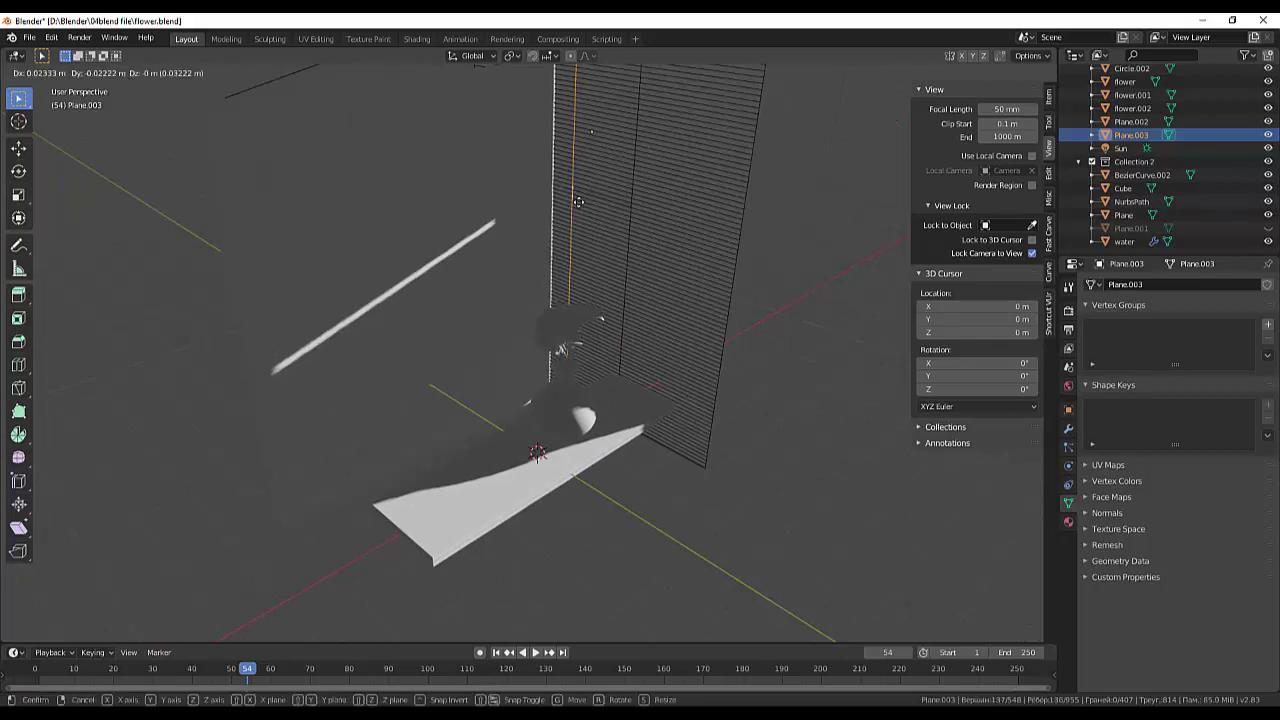
{"action": "key", "text": "y"}
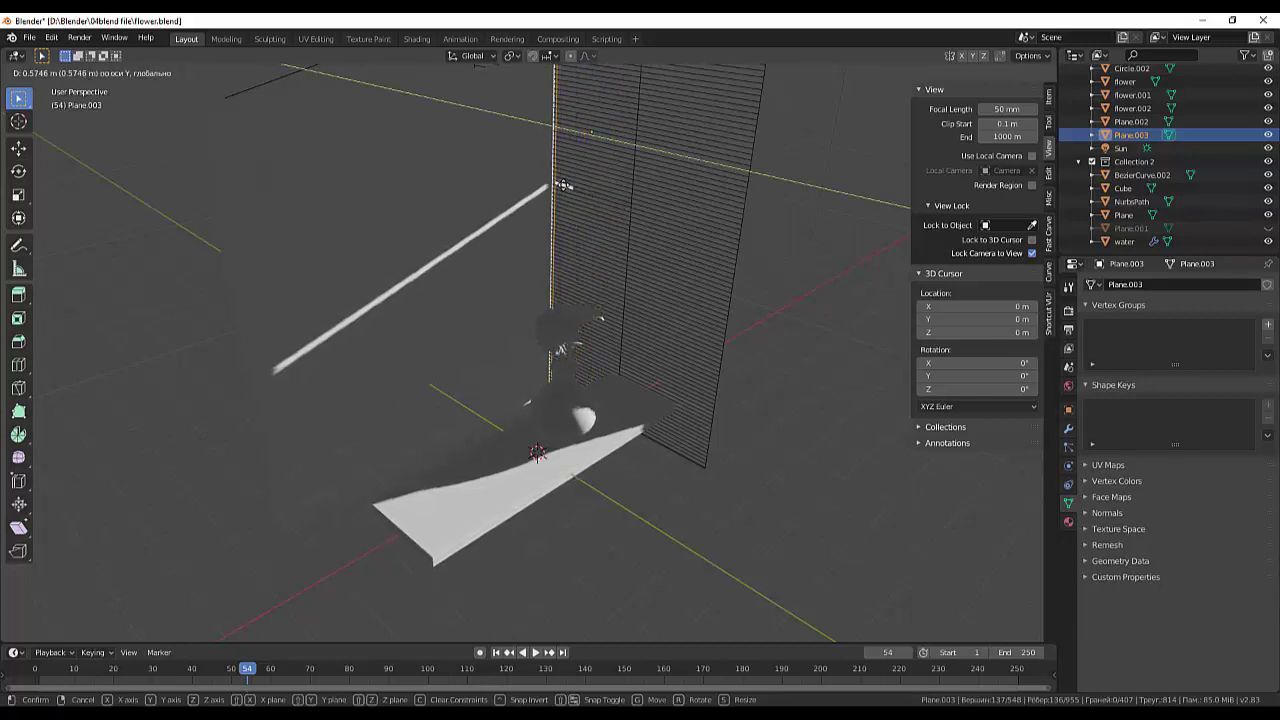
{"action": "left_click", "coordinate": [588, 208]}
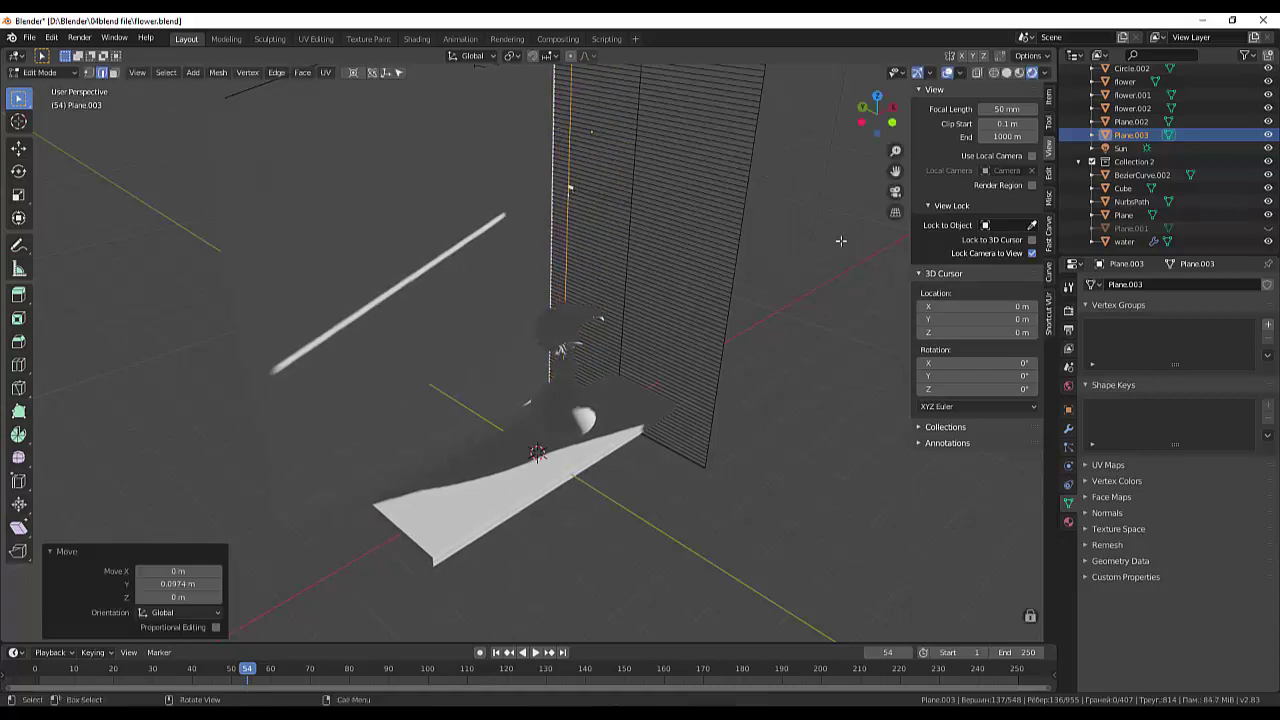
Move the plane's right border edge loop -2.46 m along Y to widen it
{"action": "middle_click_drag", "start_coordinate": [842, 242], "coordinate": [788, 203]}
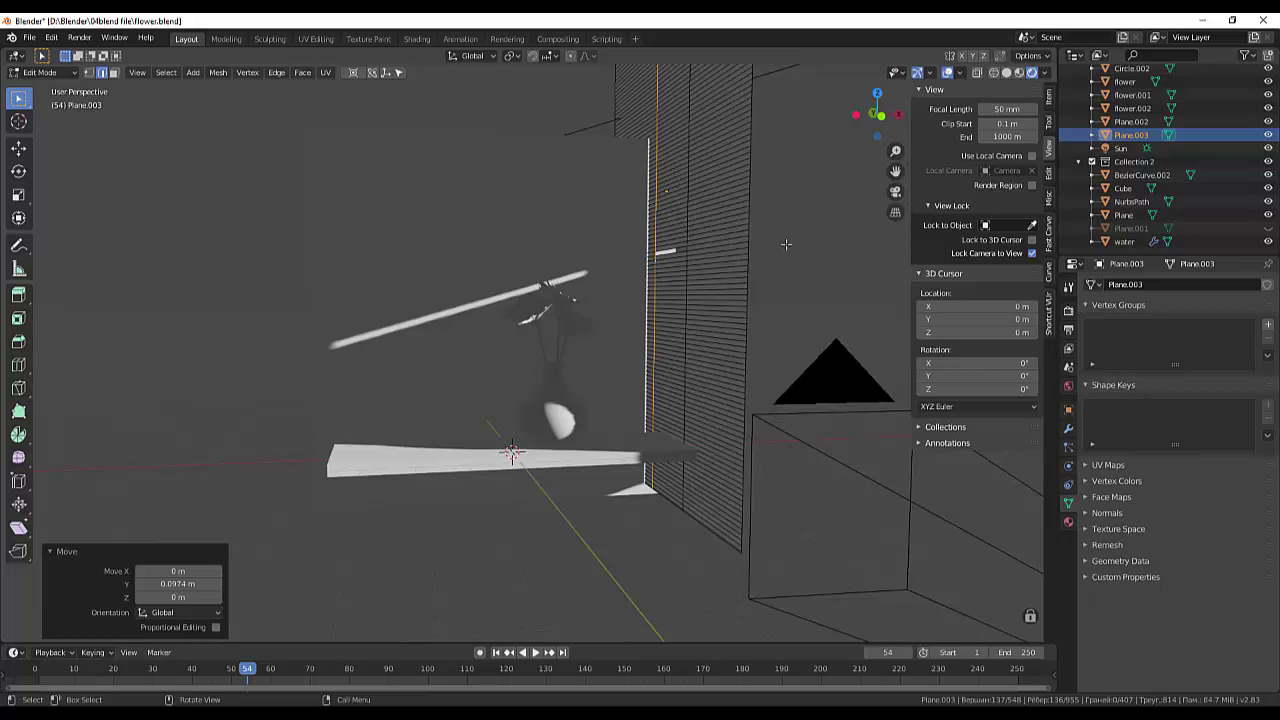
{"action": "middle_click_drag", "start_coordinate": [786, 244], "coordinate": [718, 277]}
{"action": "left_click", "coordinate": [675, 302]}
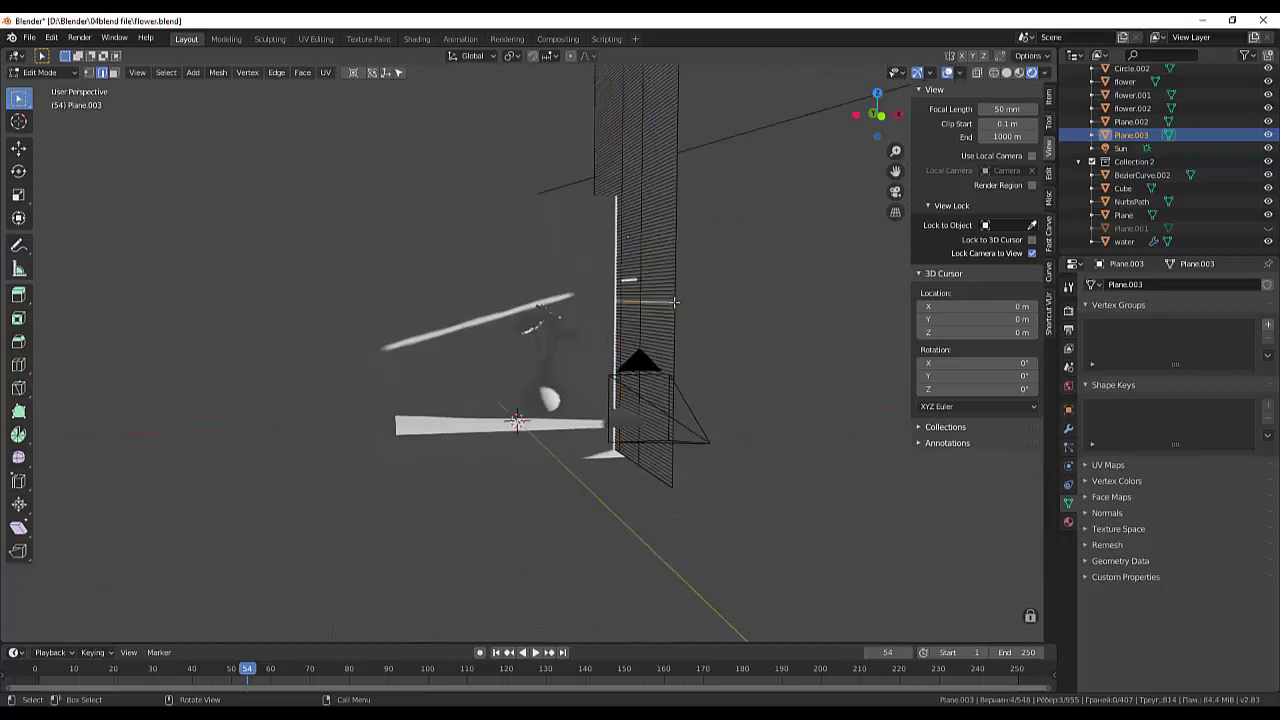
{"action": "left_click", "coordinate": [676, 284], "text": "alt"}
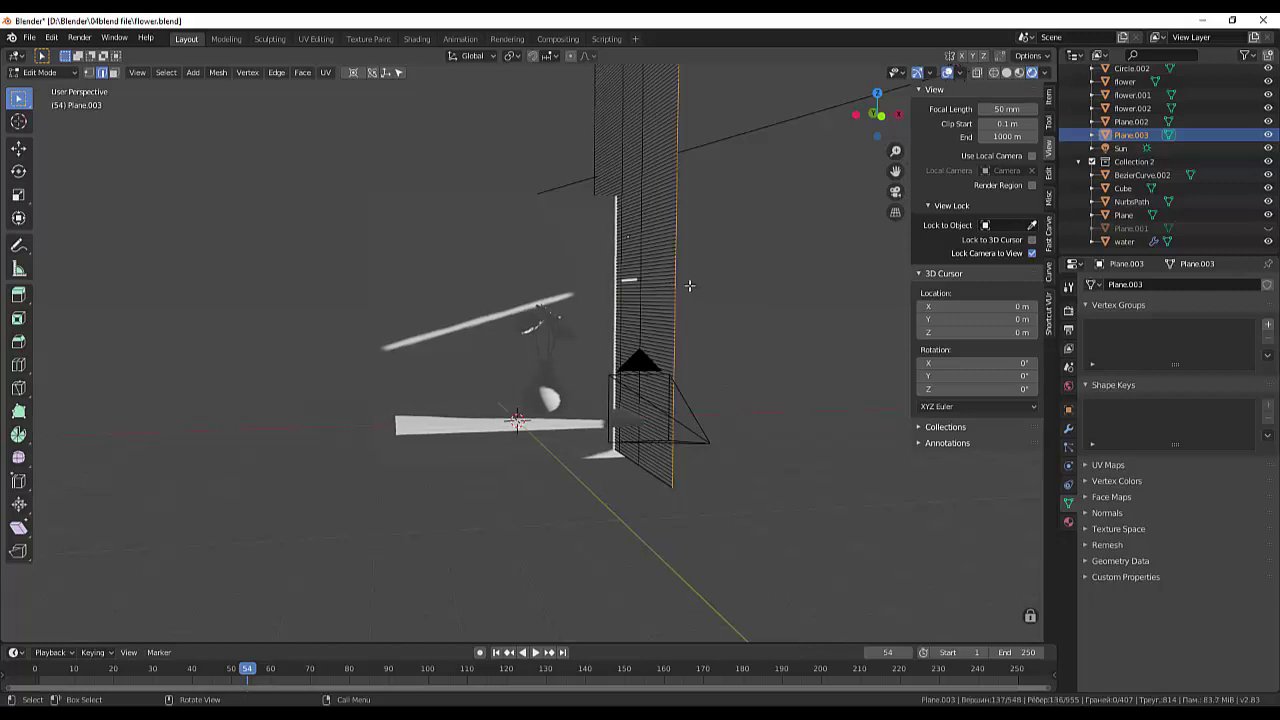
{"action": "key", "text": "g"}
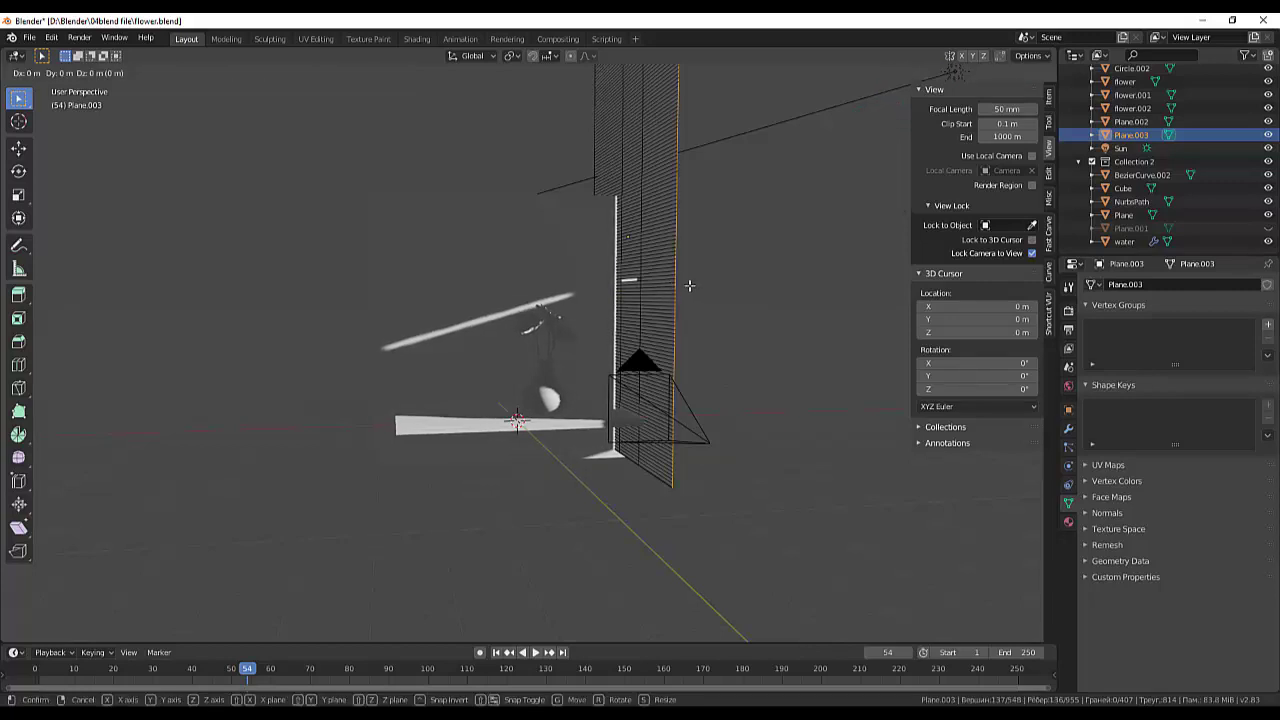
{"action": "key", "text": "y"}
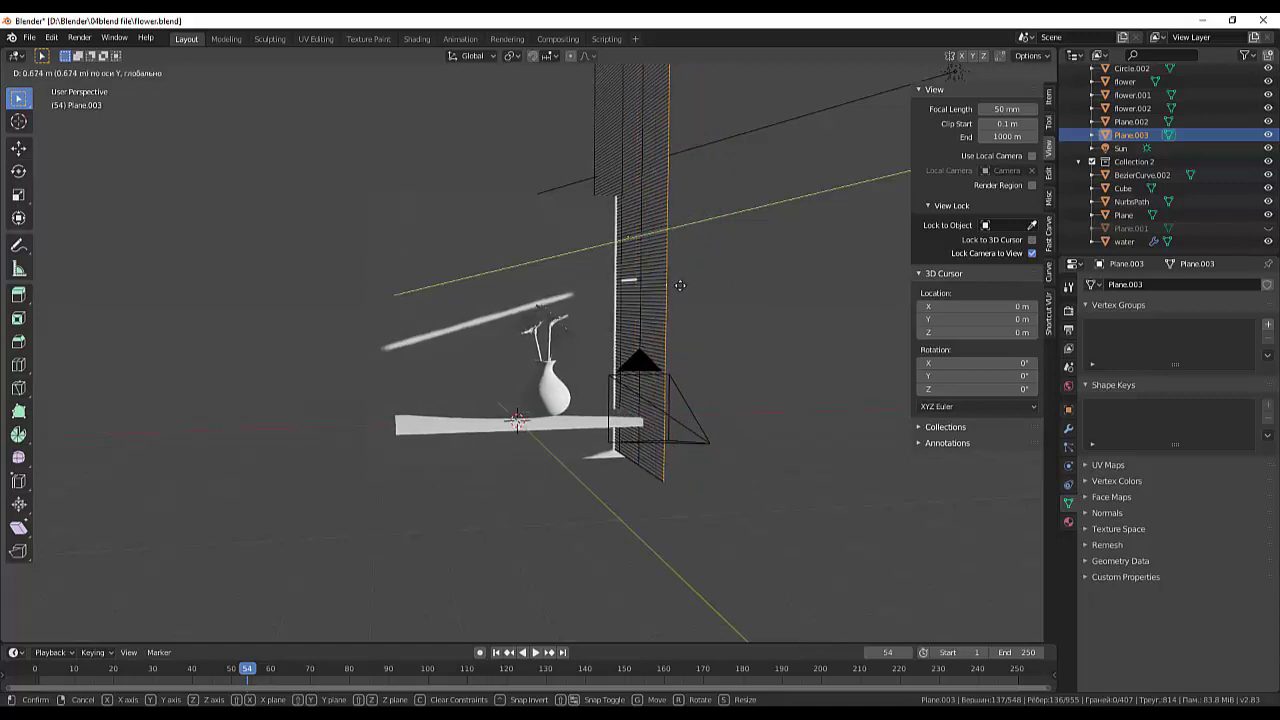
{"action": "left_click", "coordinate": [738, 332]}
Deselect all vertices and return Plane.003 to Object Mode
{"action": "mouse_move", "coordinate": [738, 332]}
{"action": "middle_mouse_down"}
{"action": "mouse_move", "coordinate": [743, 312]}
{"action": "mouse_move", "coordinate": [722, 324]}
{"action": "middle_mouse_up"}
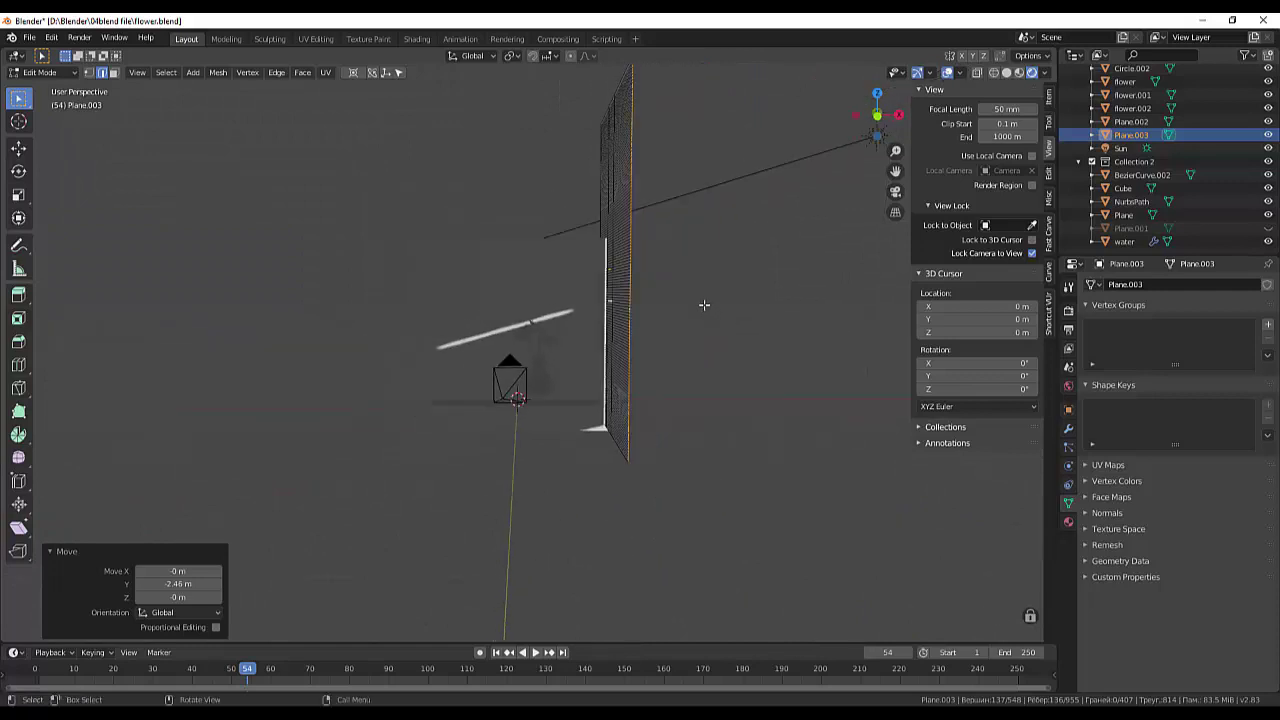
{"action": "middle_click_drag", "start_coordinate": [573, 255], "coordinate": [803, 200]}
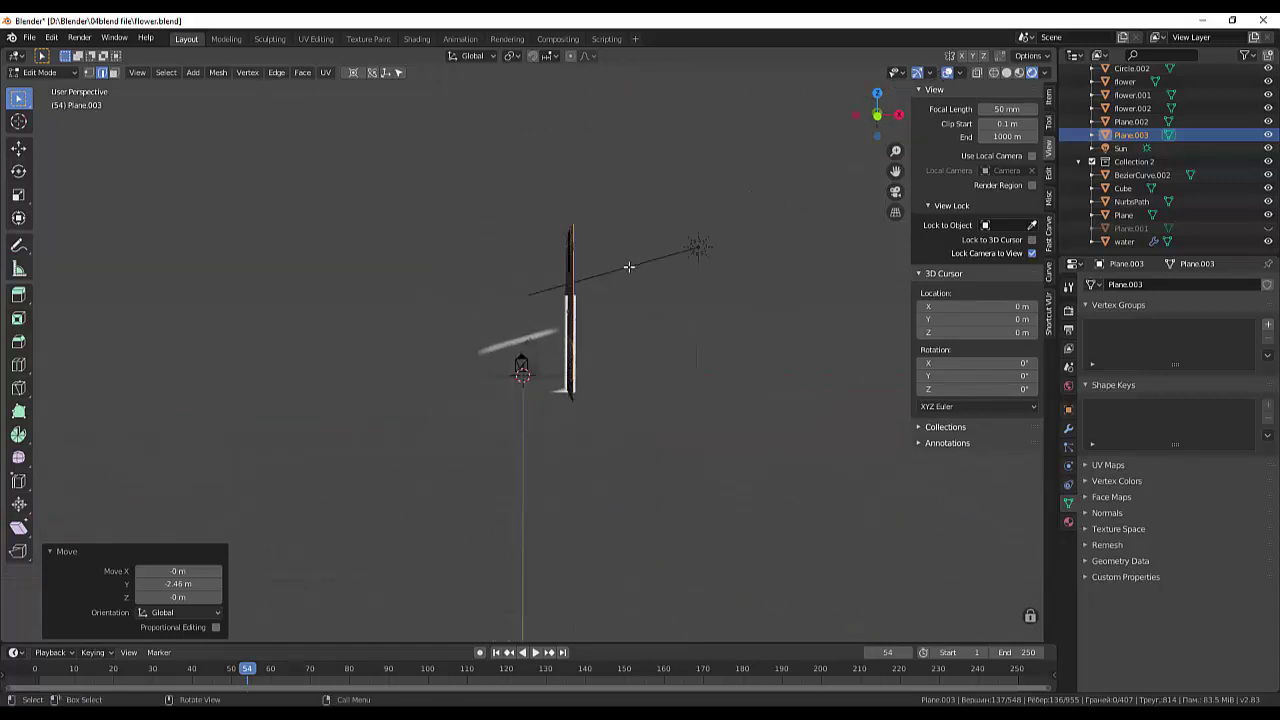
{"action": "key", "text": "alt+a"}
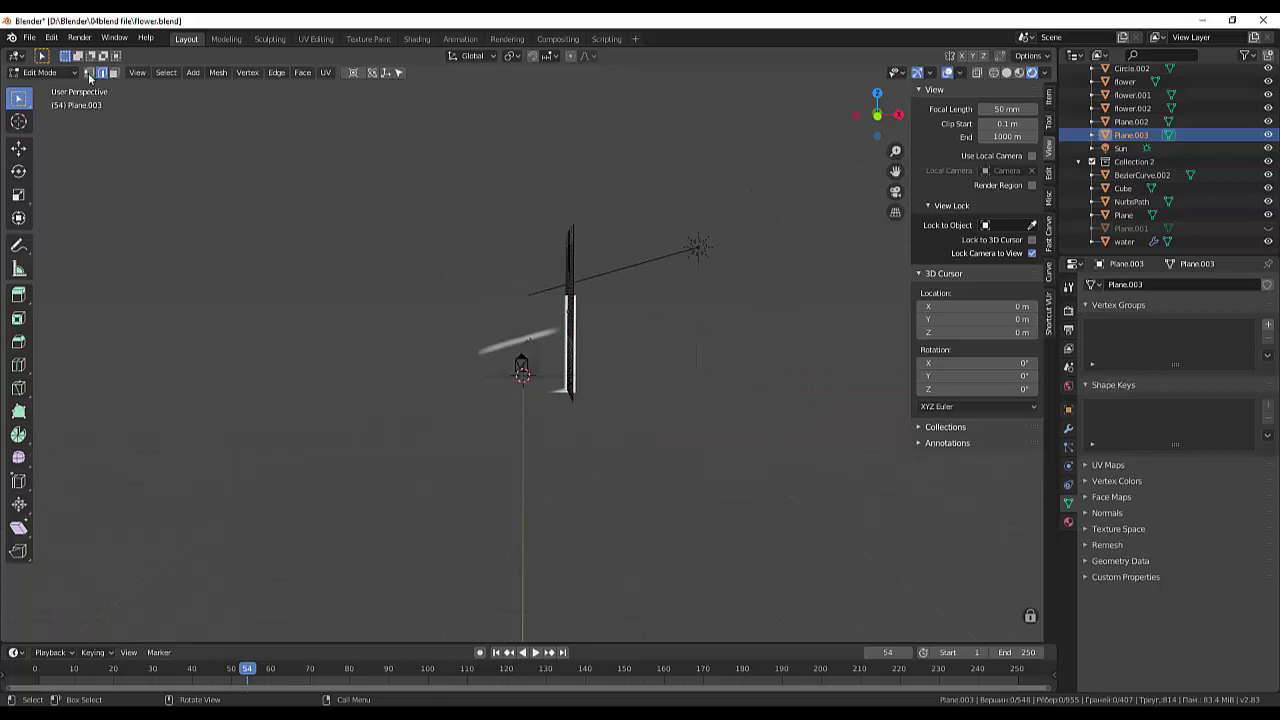
{"action": "left_click", "coordinate": [67, 74]}
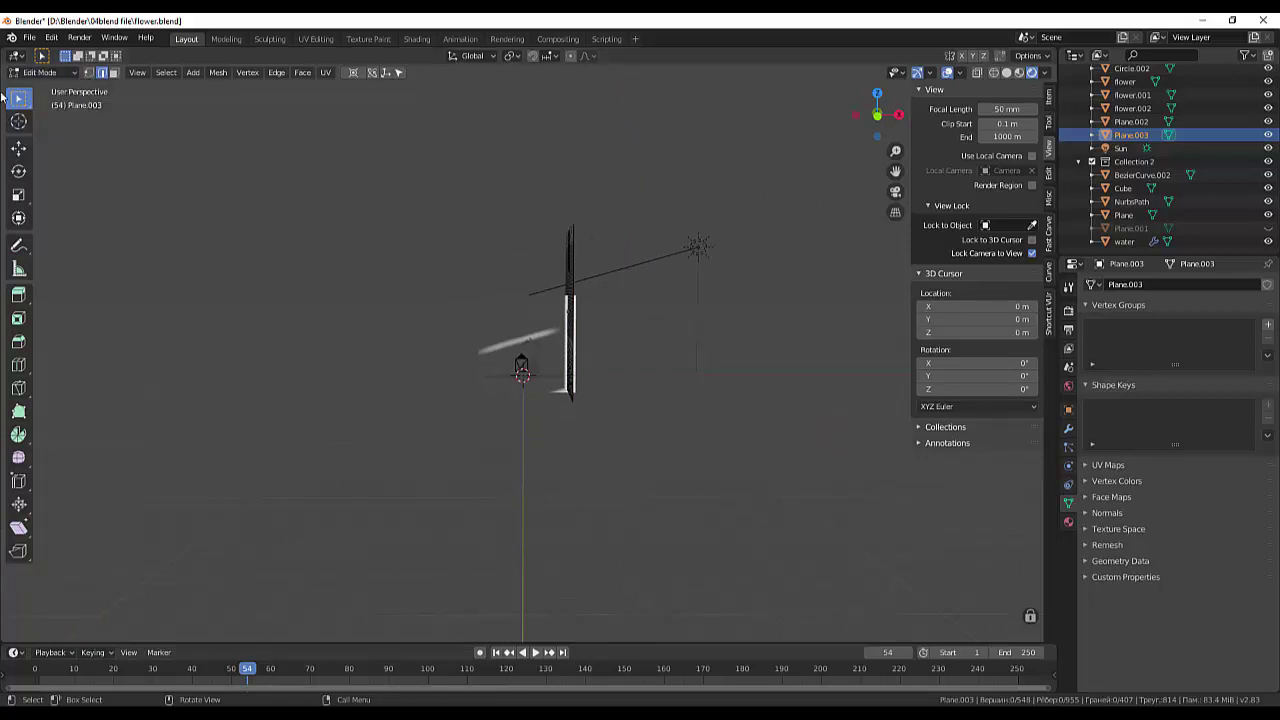
{"action": "left_click", "coordinate": [40, 72]}
{"action": "left_click", "coordinate": [40, 89]}
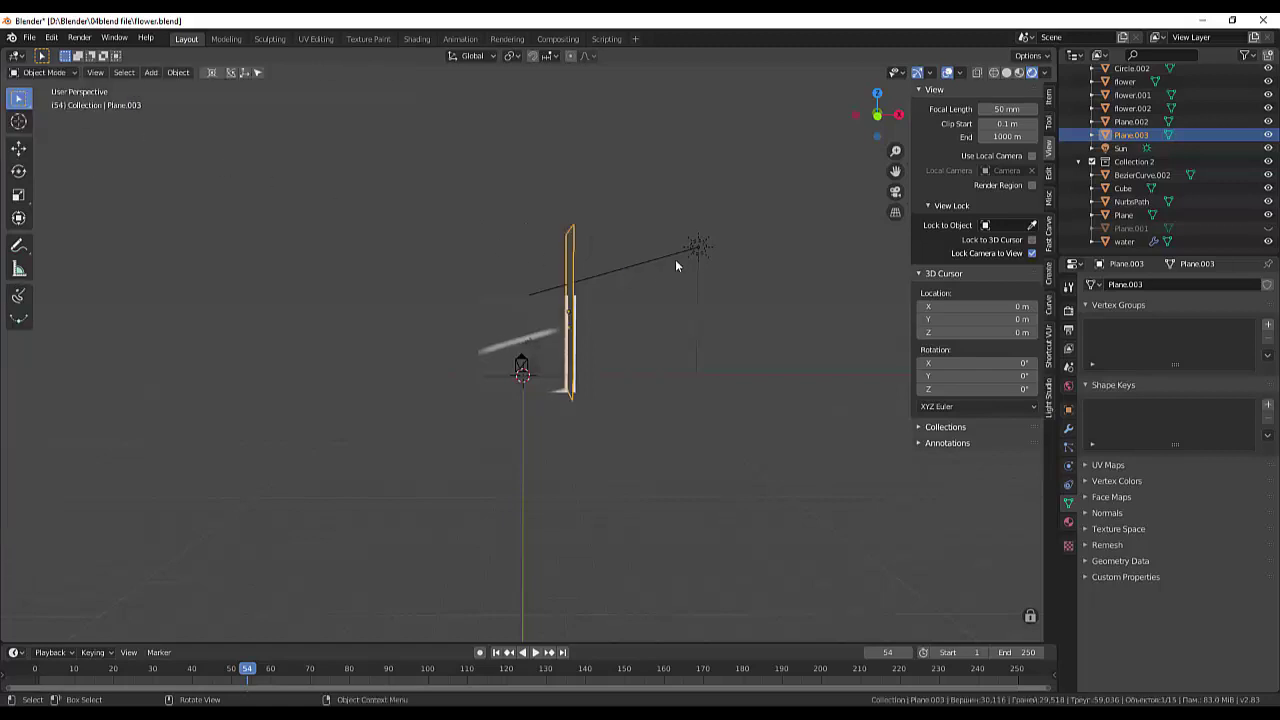
Drag the Sun lamp's direction handle to aim it lower at the slatted plane, then deselect it
{"action": "left_click", "coordinate": [698, 247]}
{"action": "middle_click_drag", "start_coordinate": [637, 290], "coordinate": [631, 260]}
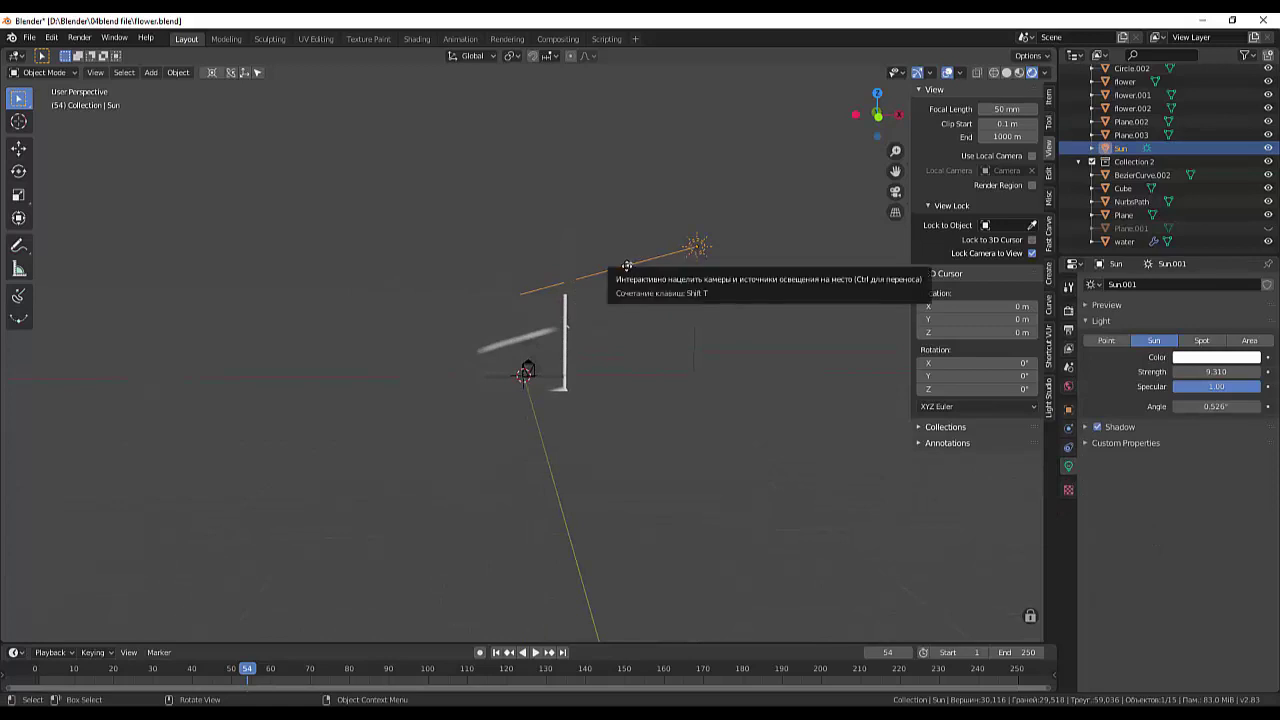
{"action": "left_click_drag", "start_coordinate": [631, 260], "coordinate": [624, 281]}
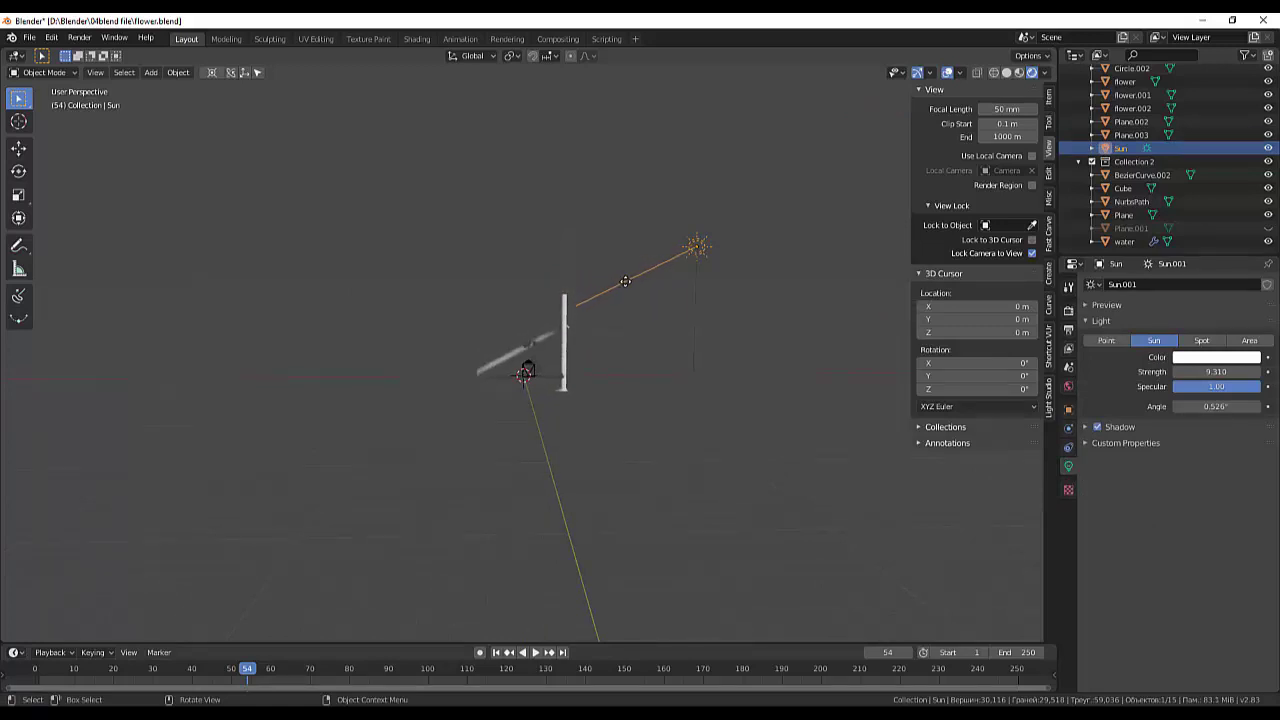
{"action": "left_click", "coordinate": [646, 343]}
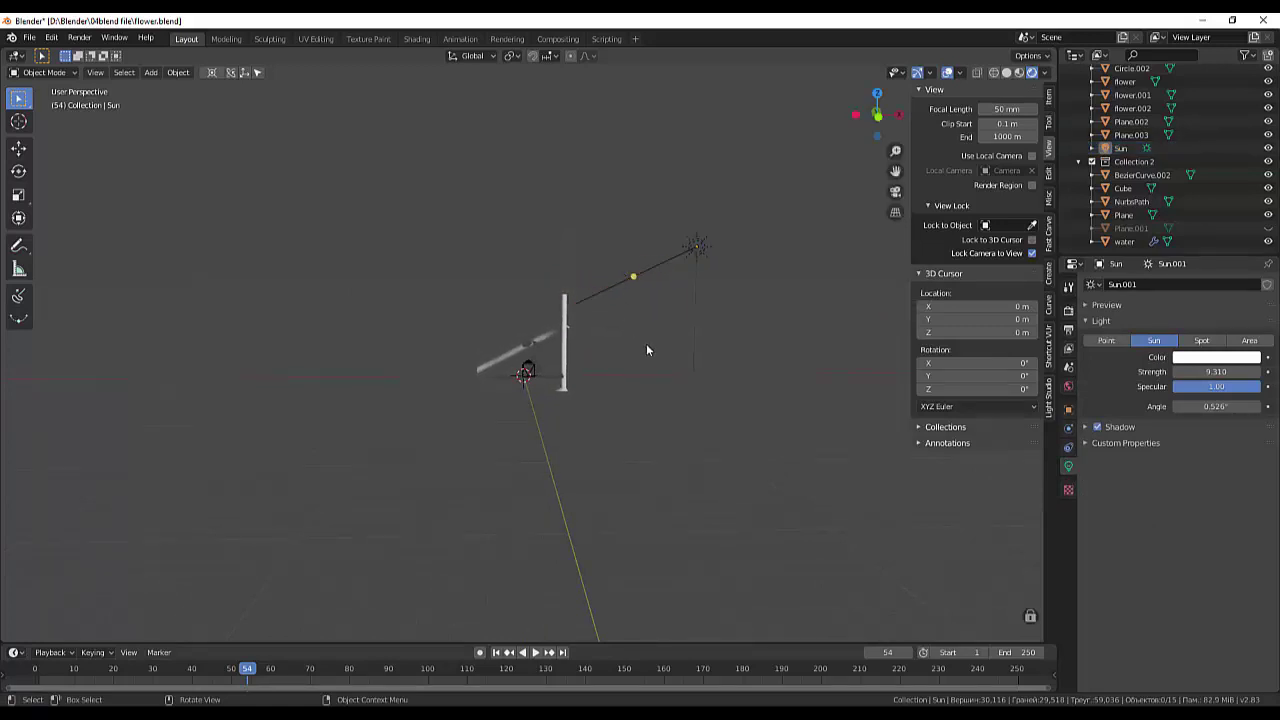
{"action": "scroll", "coordinate": [646, 343], "scroll_direction": "up", "scroll_amount": 2}
{"action": "scroll", "coordinate": [643, 341], "scroll_direction": "up", "scroll_amount": 3}
{"action": "scroll", "coordinate": [641, 338], "scroll_direction": "up", "scroll_amount": 3}
{"action": "scroll", "coordinate": [640, 337], "scroll_direction": "down", "scroll_amount": 1}
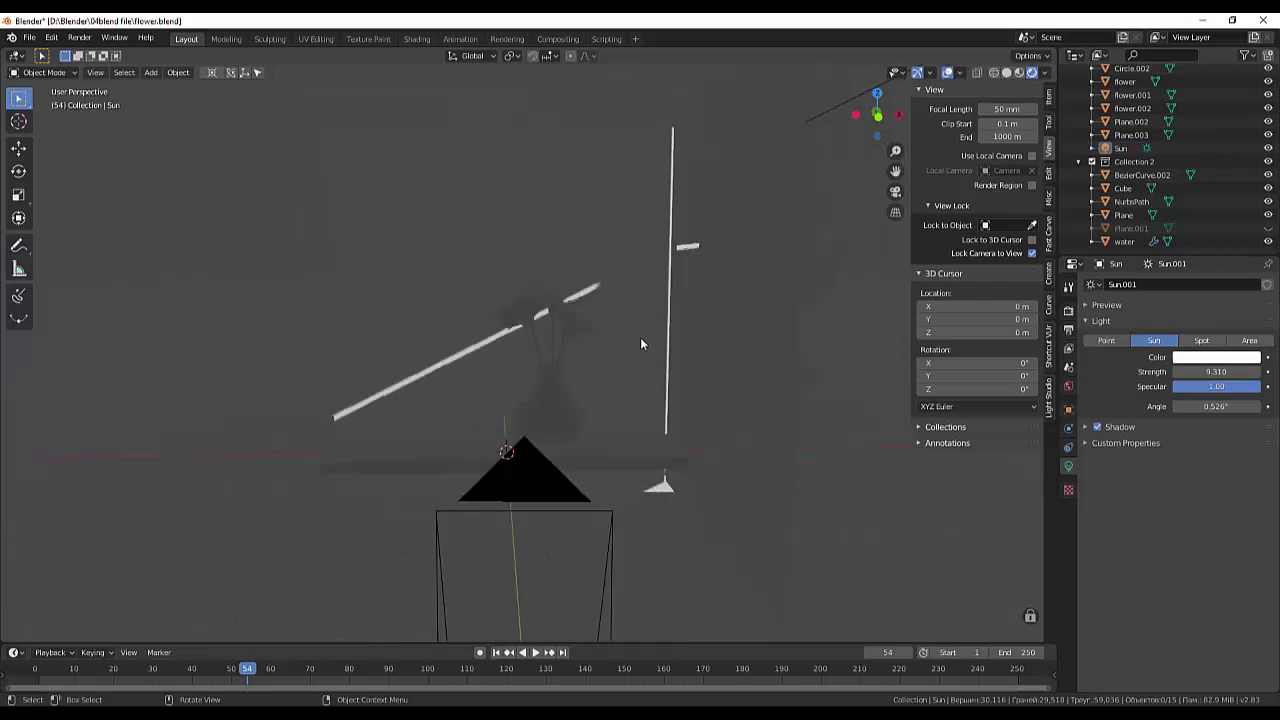
{"action": "scroll", "coordinate": [640, 337], "scroll_direction": "down", "scroll_amount": 1}
{"action": "scroll", "coordinate": [640, 336], "scroll_direction": "up", "scroll_amount": 1}
{"action": "mouse_move", "coordinate": [641, 343]}
{"action": "middle_mouse_down"}
{"action": "mouse_move", "coordinate": [669, 332]}
{"action": "mouse_move", "coordinate": [663, 320]}
{"action": "mouse_move", "coordinate": [766, 346]}
{"action": "mouse_move", "coordinate": [644, 266]}
{"action": "middle_mouse_up"}
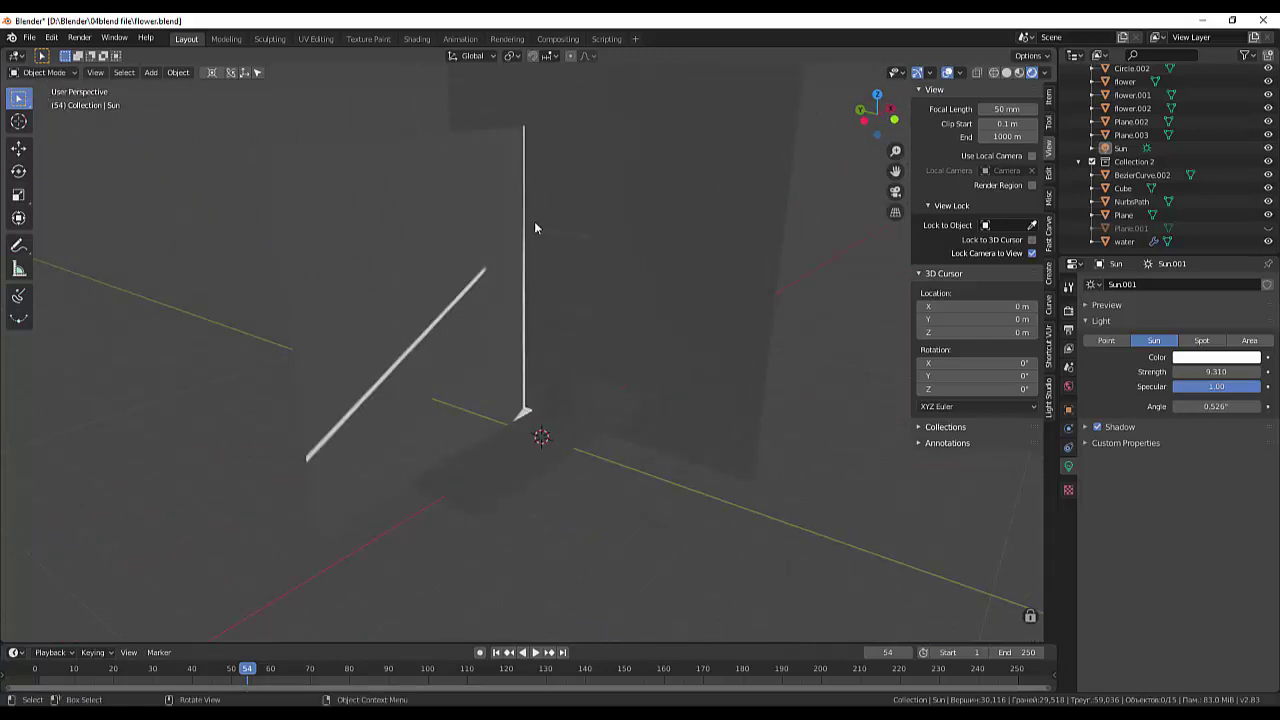
Put Plane.003 into Edit Mode with face selection active
{"action": "left_click", "coordinate": [646, 228]}
{"action": "left_click", "coordinate": [44, 72]}
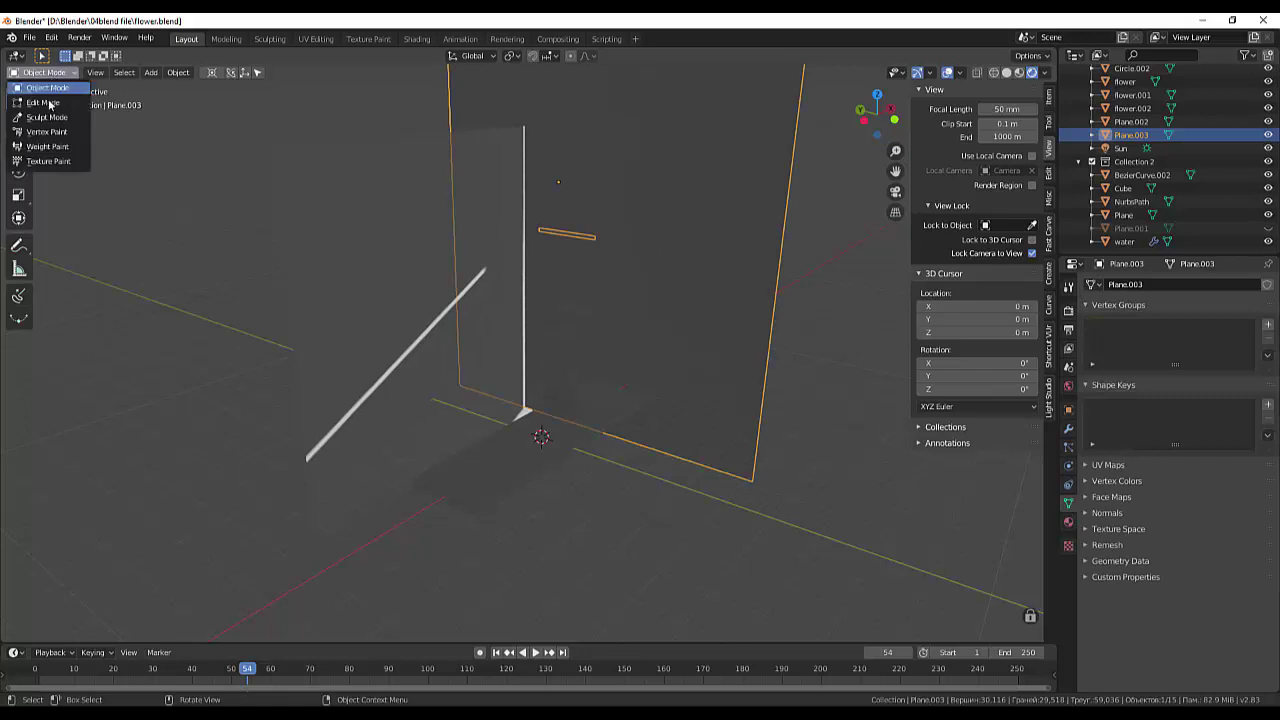
{"action": "left_click", "coordinate": [46, 103]}
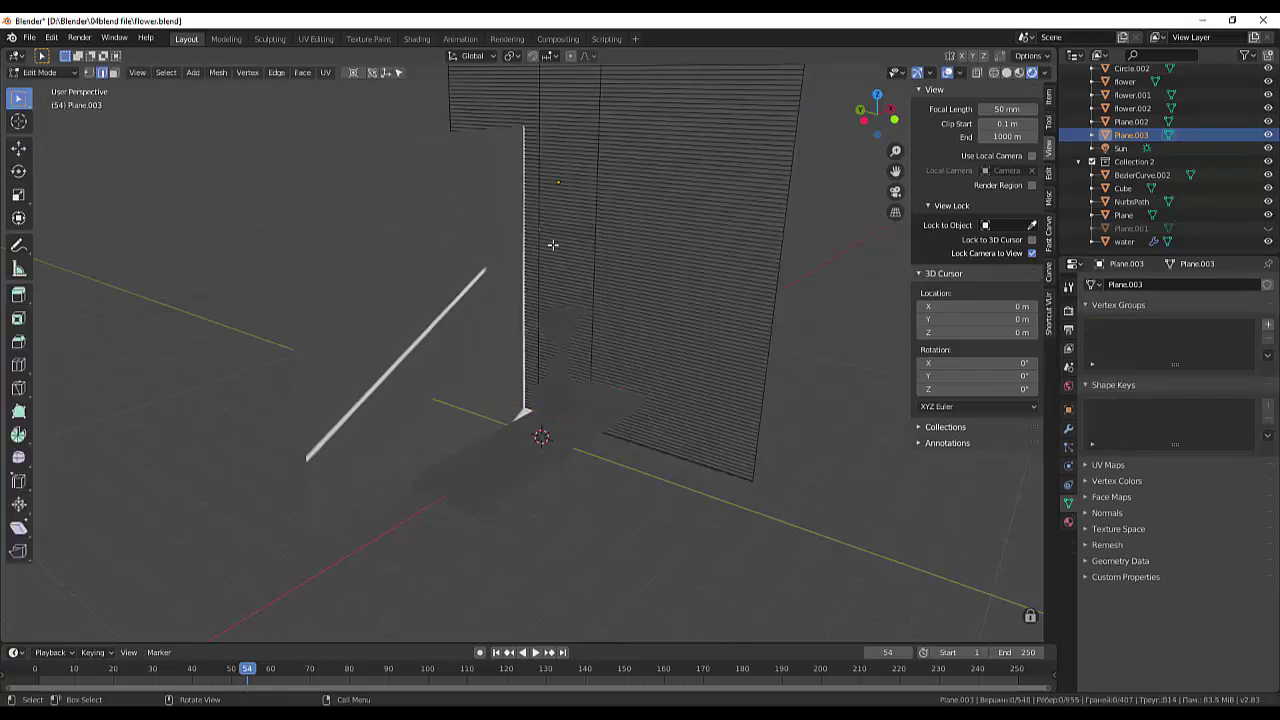
{"action": "scroll", "coordinate": [556, 248], "scroll_direction": "up", "scroll_amount": 2}
{"action": "scroll", "coordinate": [557, 250], "scroll_direction": "up", "scroll_amount": 3}
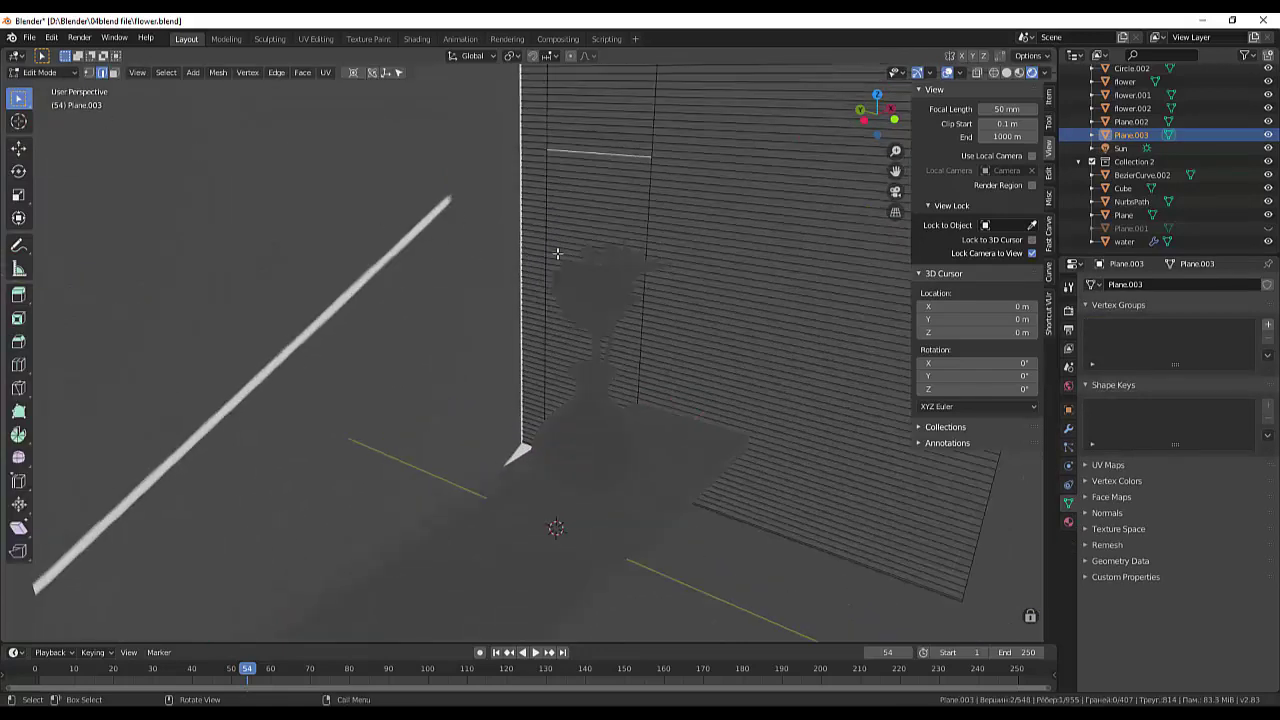
{"action": "left_click", "coordinate": [577, 134]}
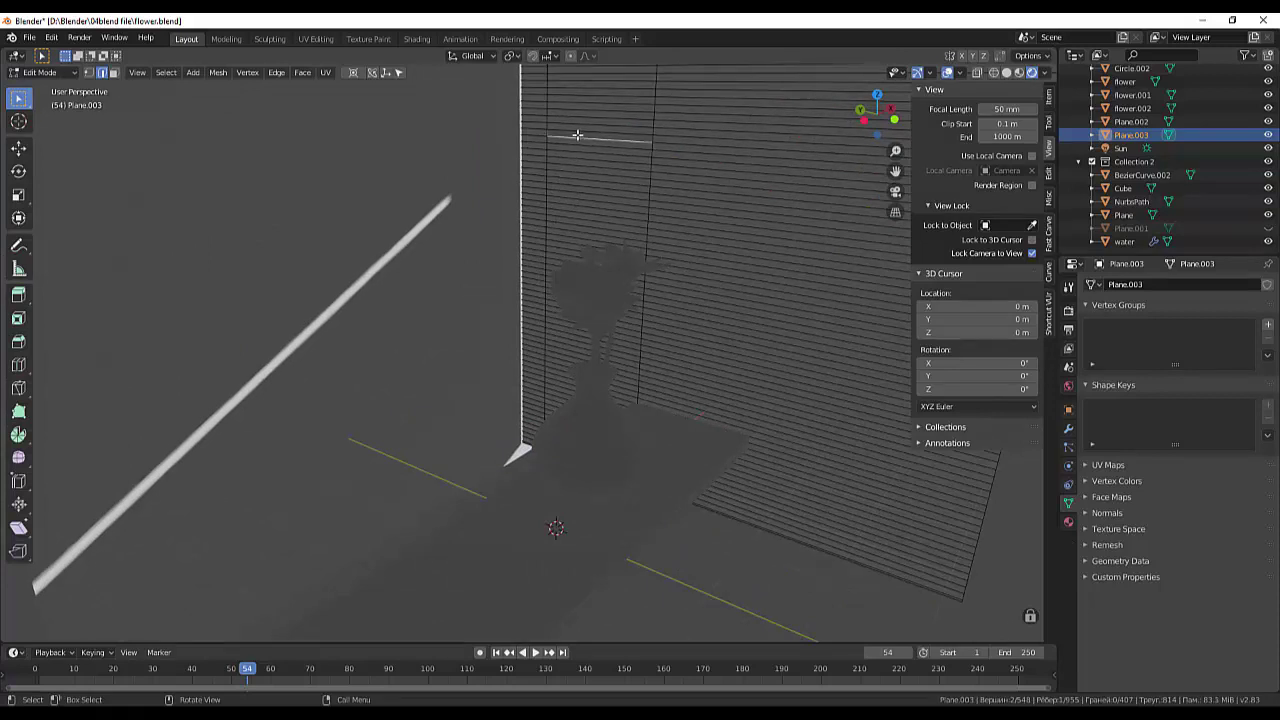
{"action": "left_click", "coordinate": [113, 73]}
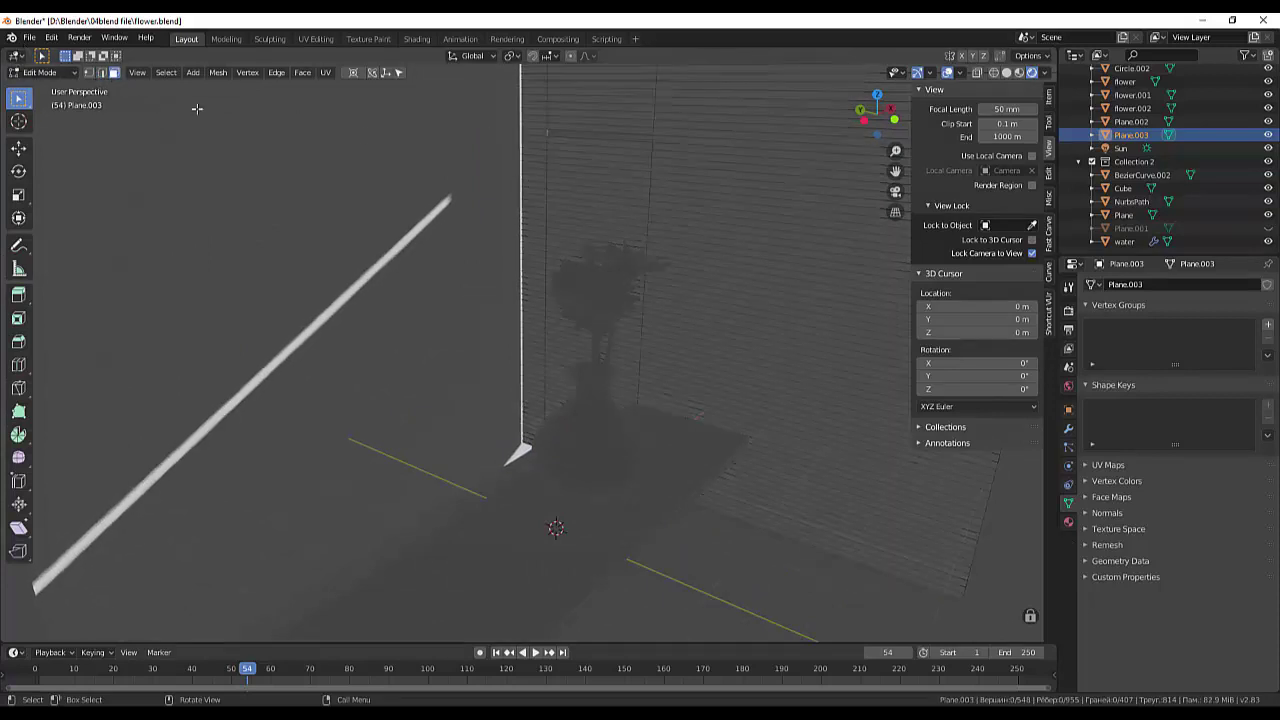
Select eight consecutive horizontal face strips from the top of the wall plane downward
{"action": "left_click", "coordinate": [577, 149]}
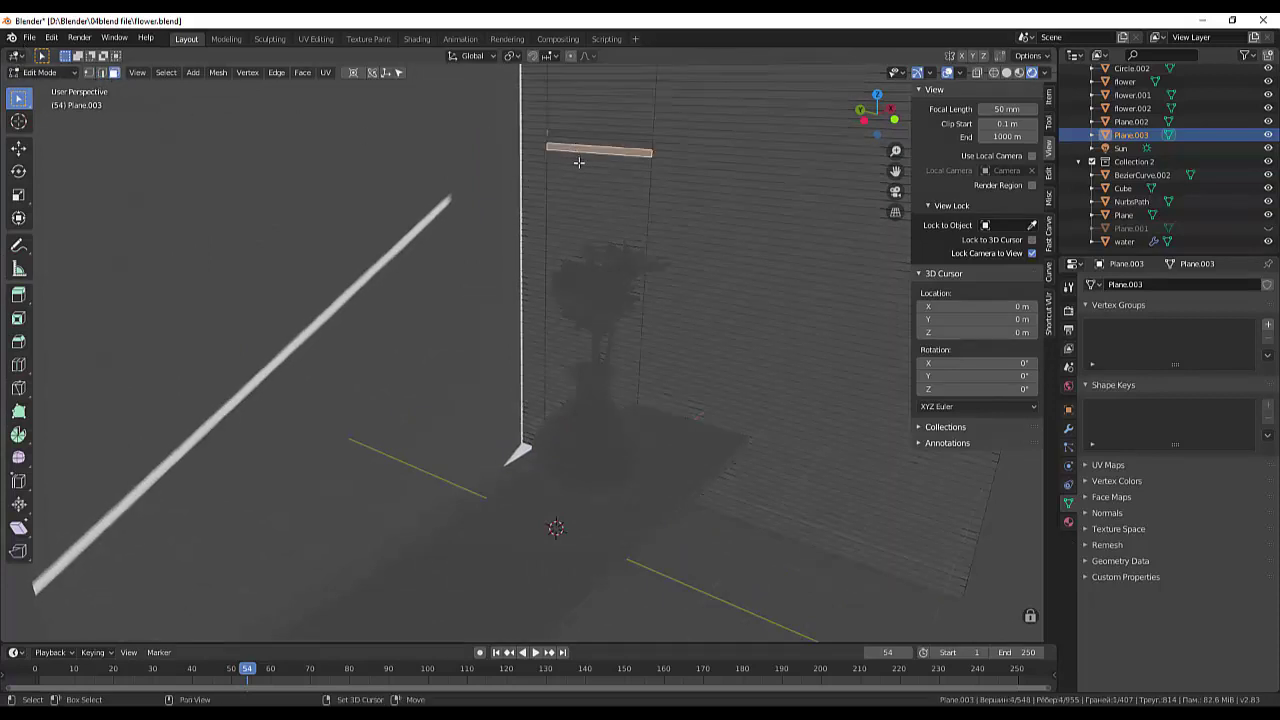
{"action": "left_click", "coordinate": [577, 164], "text": "shift"}
{"action": "left_click", "coordinate": [577, 179], "text": "shift"}
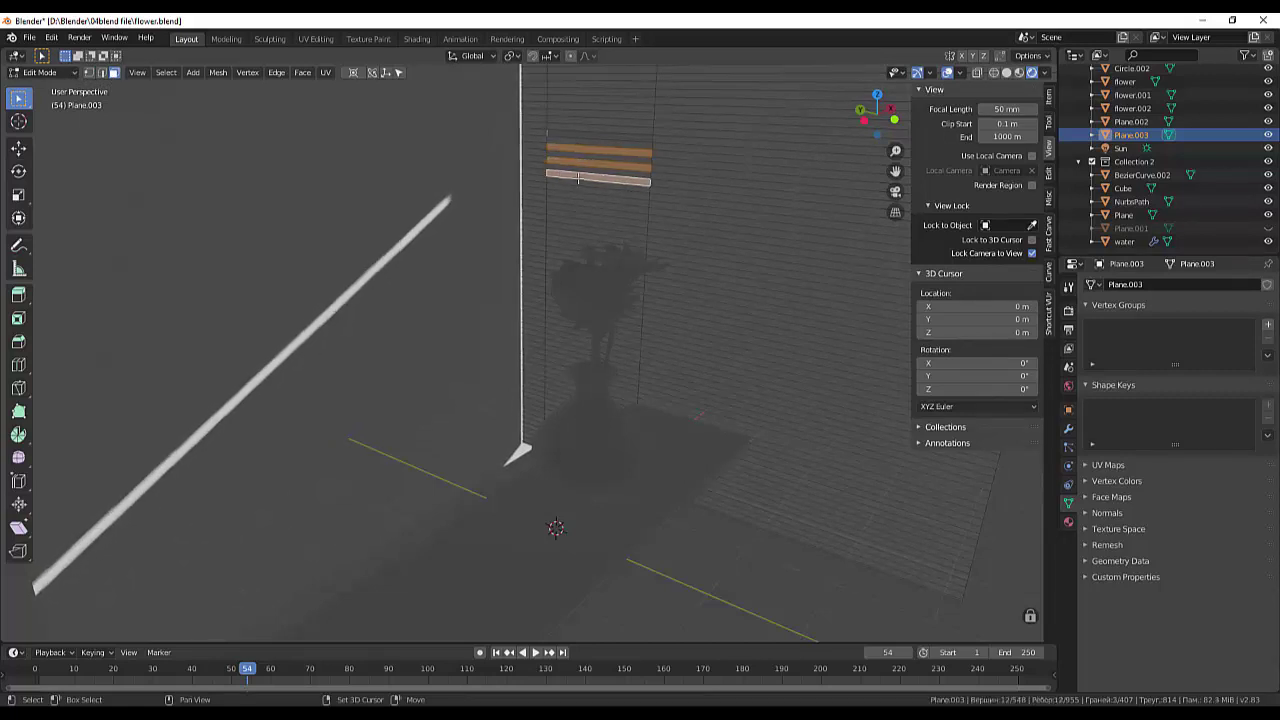
{"action": "left_click", "coordinate": [575, 197], "text": "shift"}
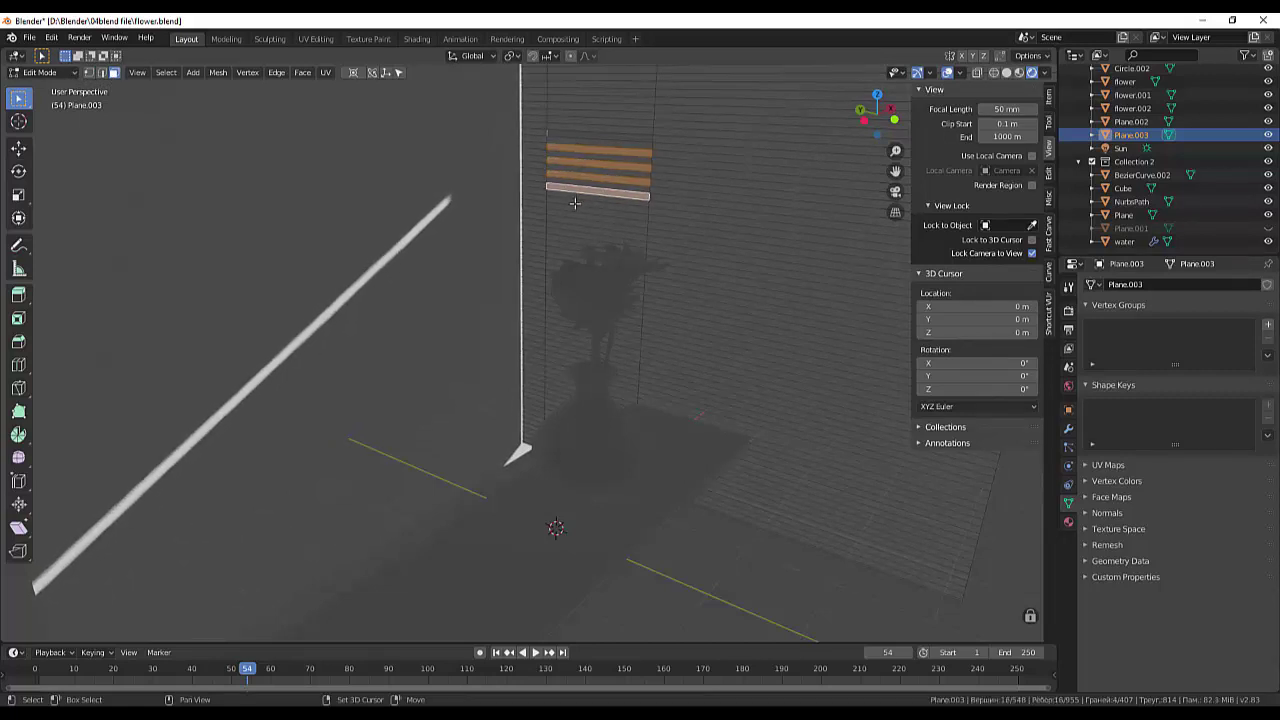
{"action": "left_click", "coordinate": [576, 209], "text": "shift"}
{"action": "left_click", "coordinate": [569, 223], "text": "shift"}
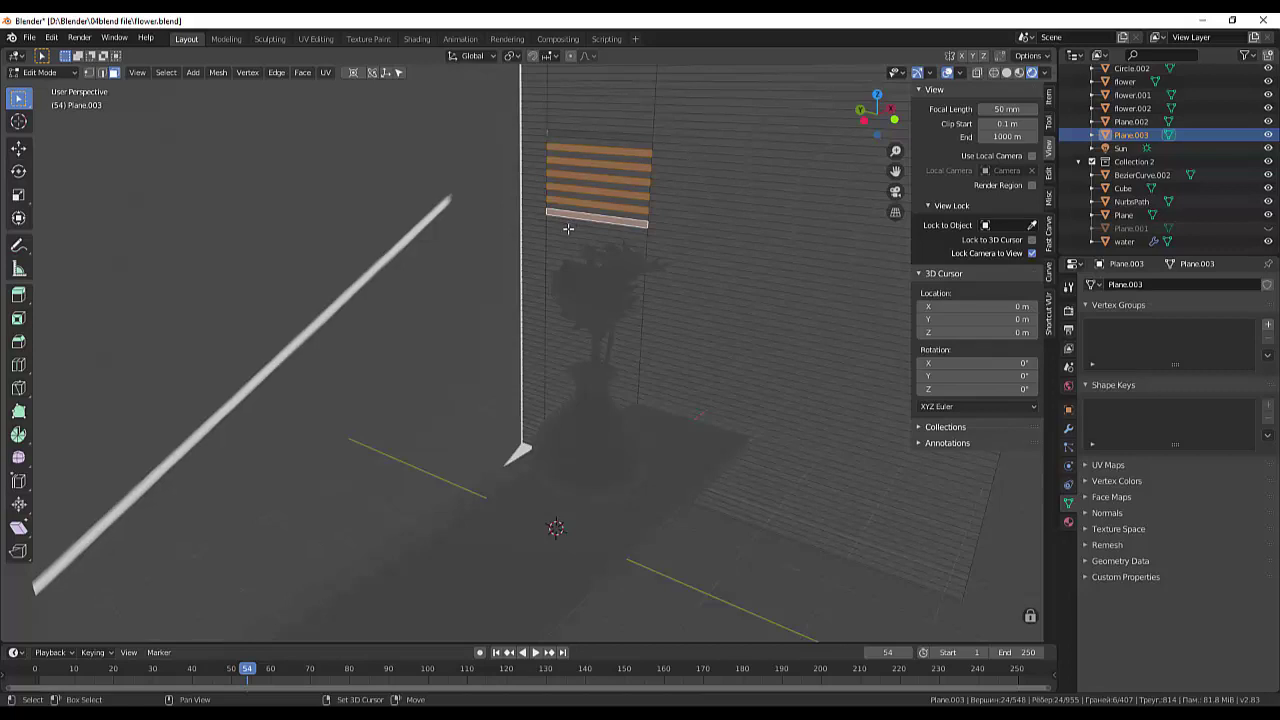
{"action": "left_click", "coordinate": [566, 235], "text": "shift"}
{"action": "left_click", "coordinate": [566, 247], "text": "shift"}
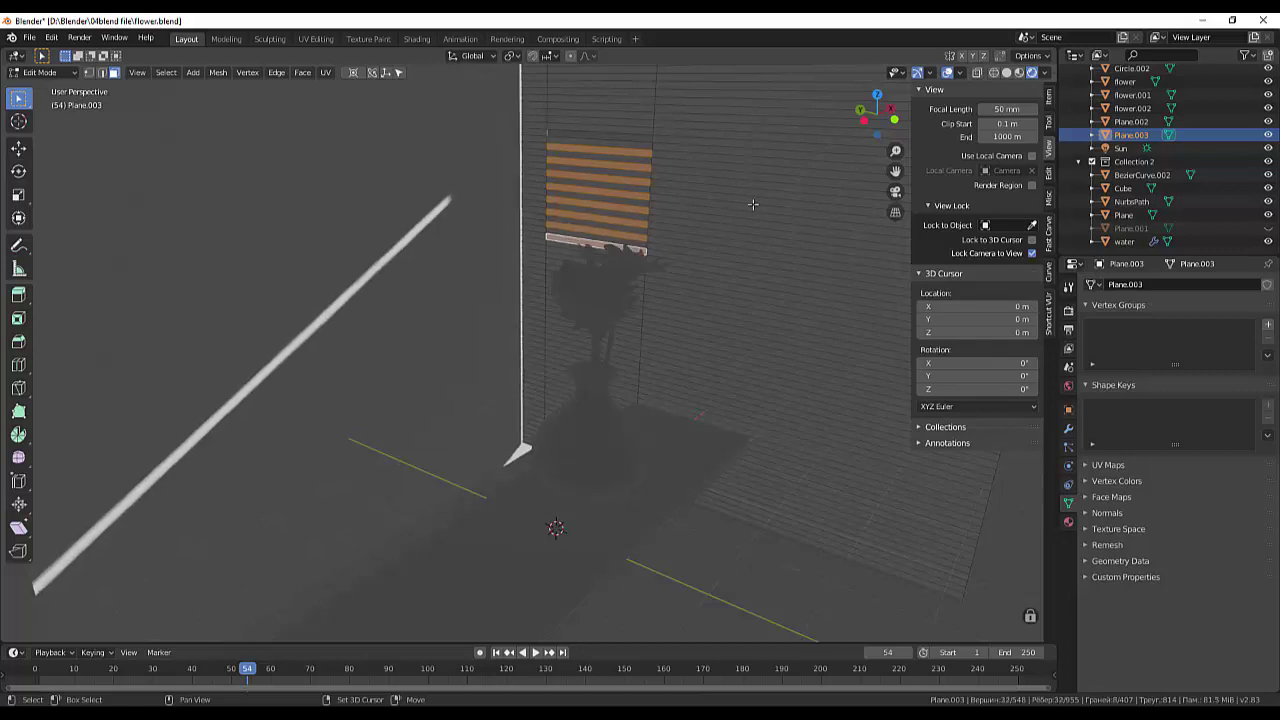
Delete the eight selected face strips and switch to camera view with Numpad 0
{"action": "key", "text": "x"}
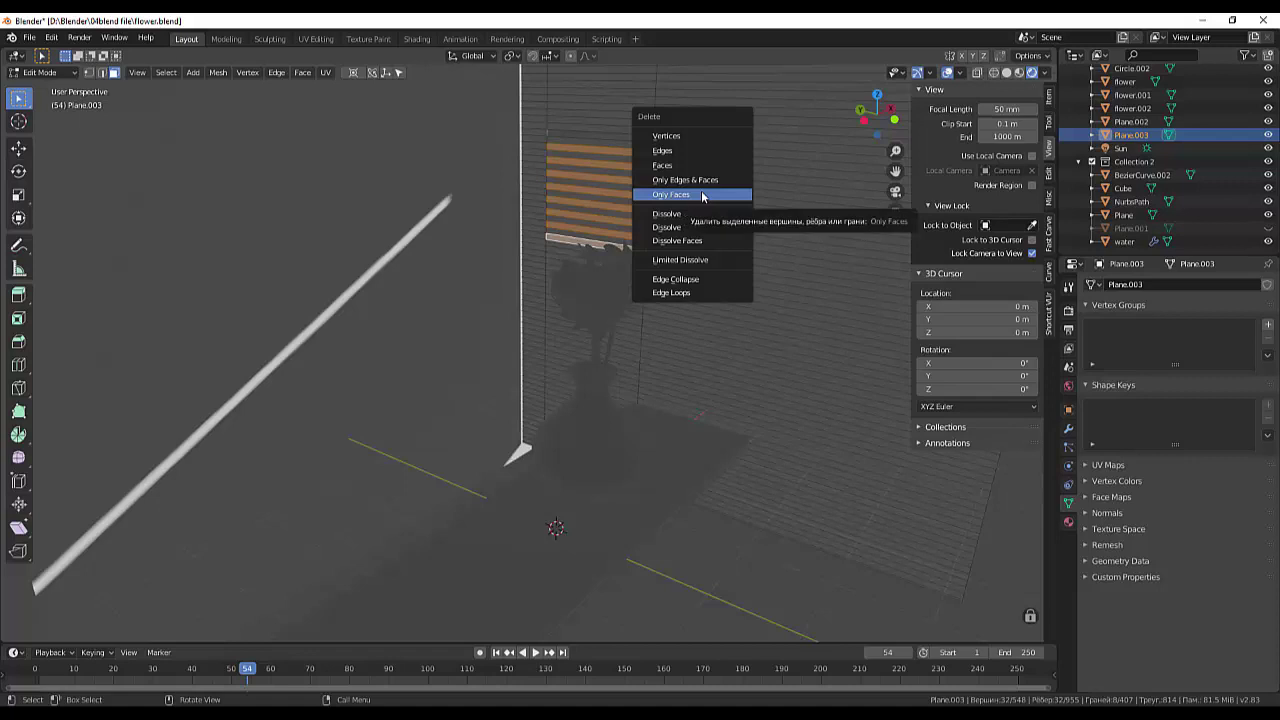
{"action": "left_click", "coordinate": [662, 165]}
{"action": "mouse_move", "coordinate": [662, 165]}
{"action": "middle_mouse_down"}
{"action": "mouse_move", "coordinate": [717, 191]}
{"action": "mouse_move", "coordinate": [629, 155]}
{"action": "middle_mouse_up"}
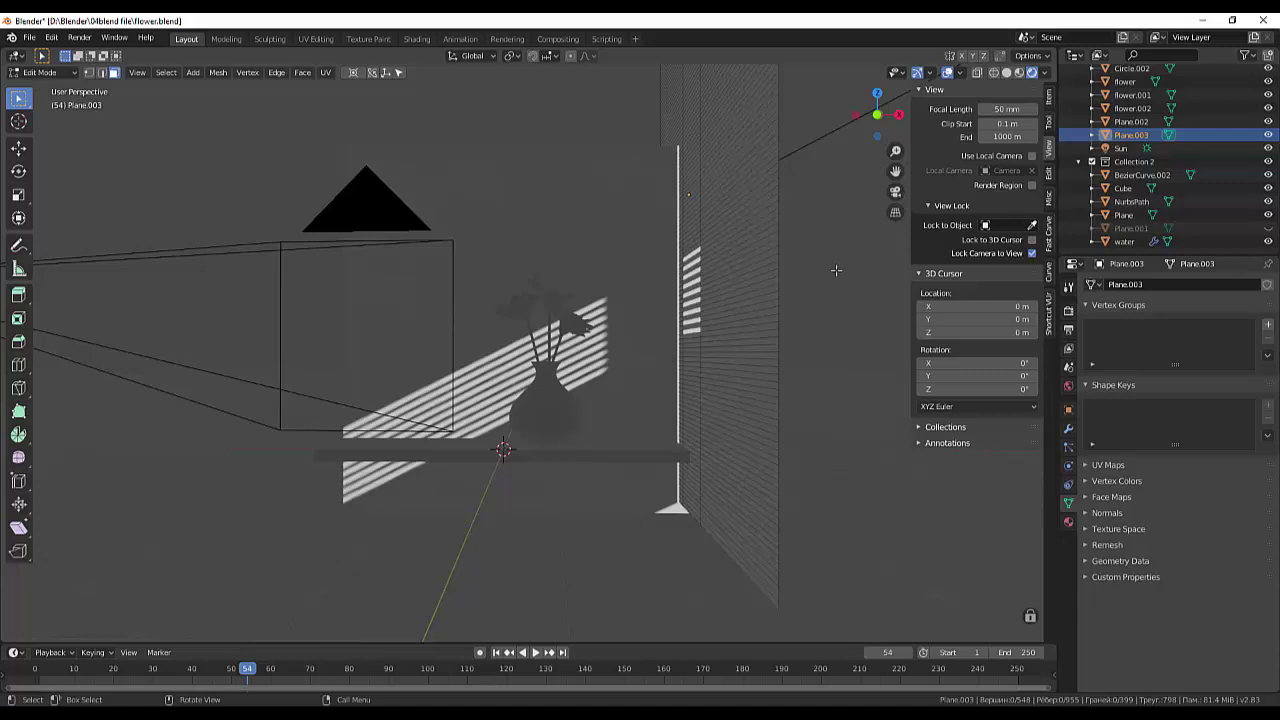
{"action": "key", "text": "KP_0"}
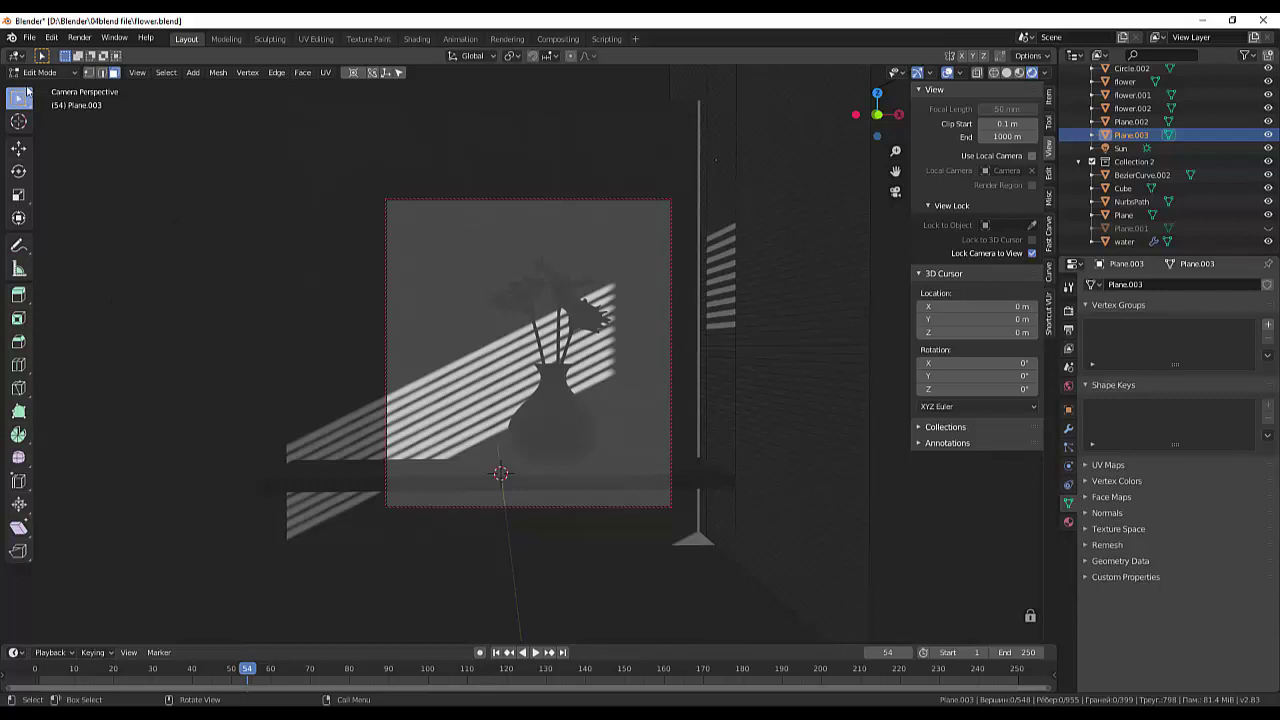
In Object Mode, lower the backdrop Plane's Material.001 base colour value to 0.223
{"action": "left_click", "coordinate": [42, 74]}
{"action": "left_click", "coordinate": [45, 87]}
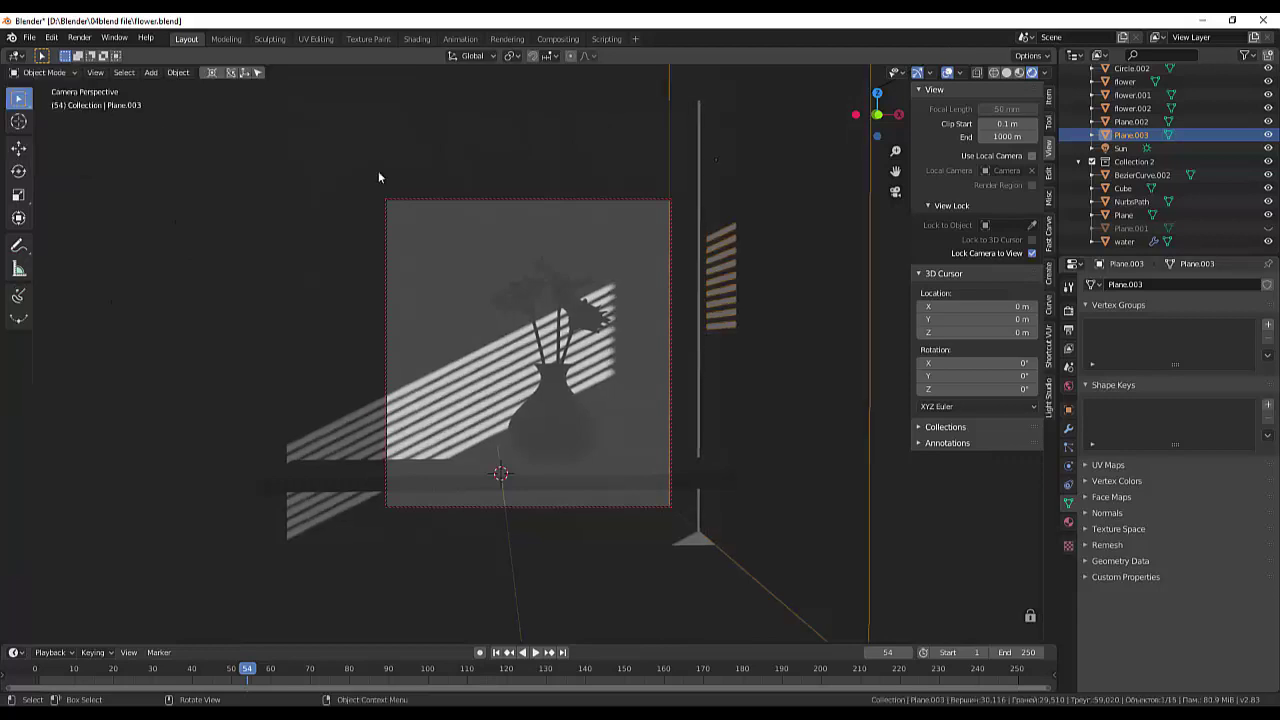
{"action": "left_click", "coordinate": [402, 173]}
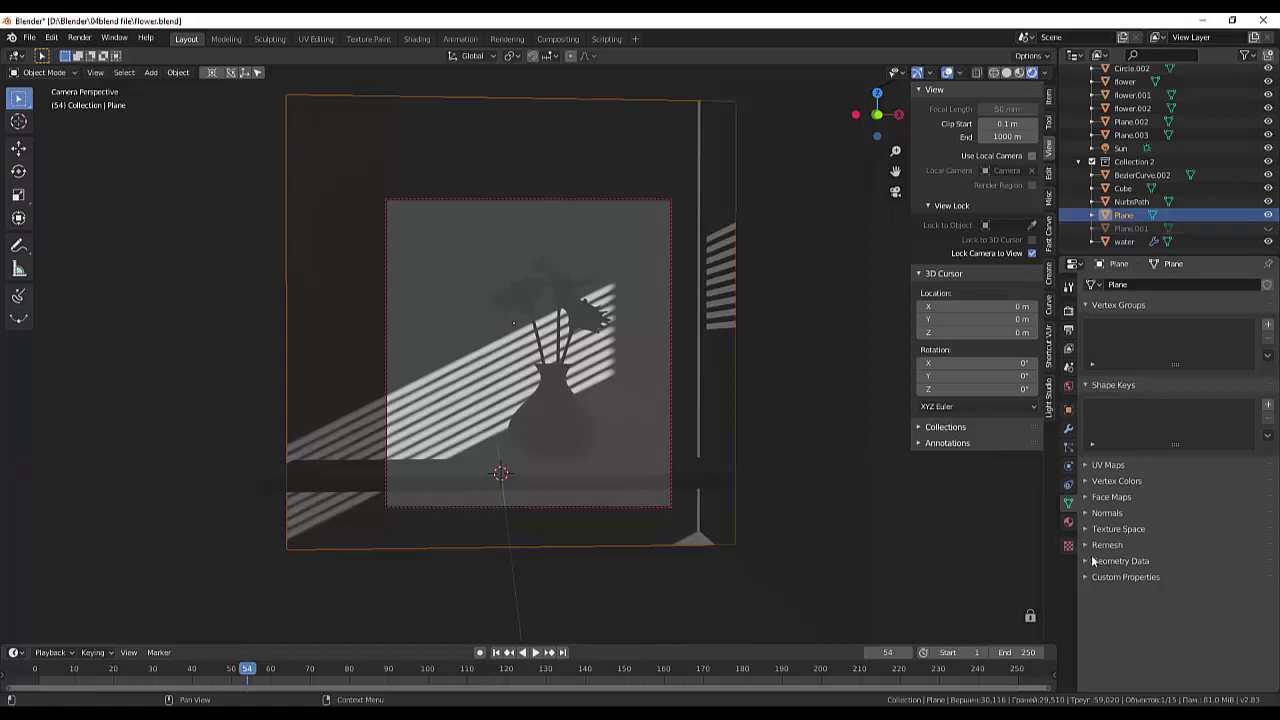
{"action": "left_click", "coordinate": [1069, 530]}
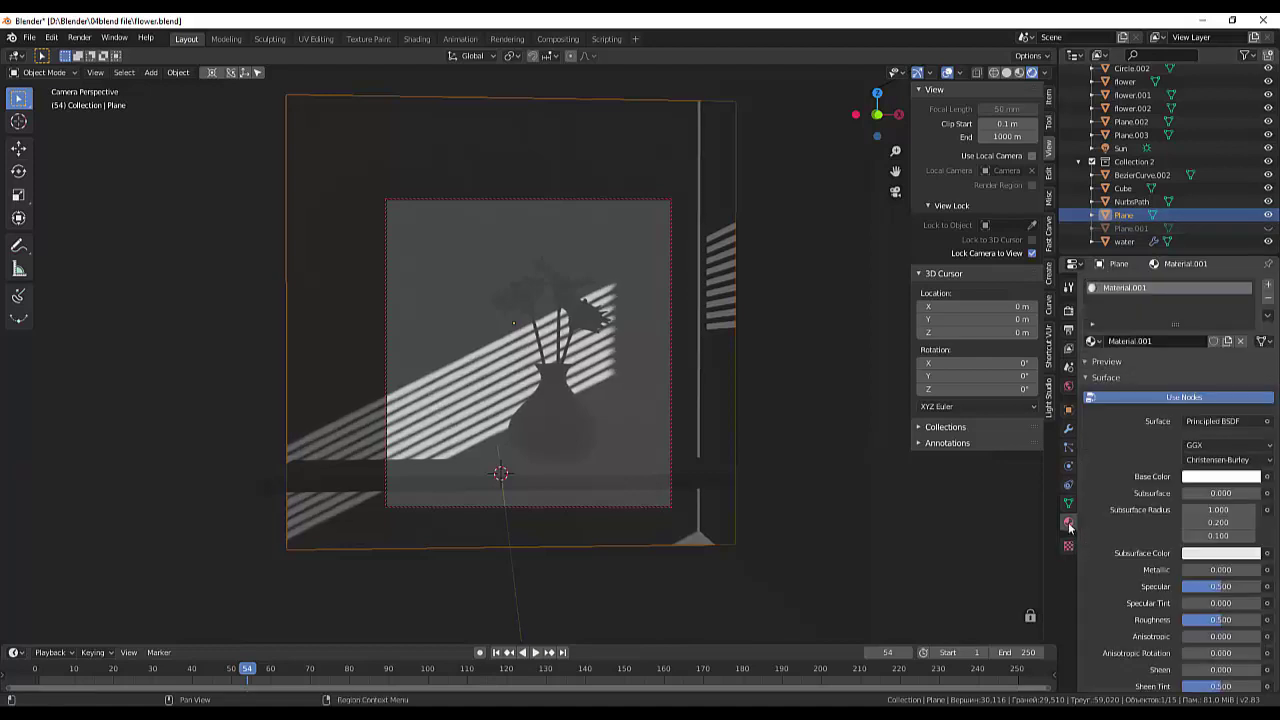
{"action": "left_click", "coordinate": [1214, 479]}
{"action": "left_click_drag", "start_coordinate": [1250, 306], "coordinate": [1249, 339]}
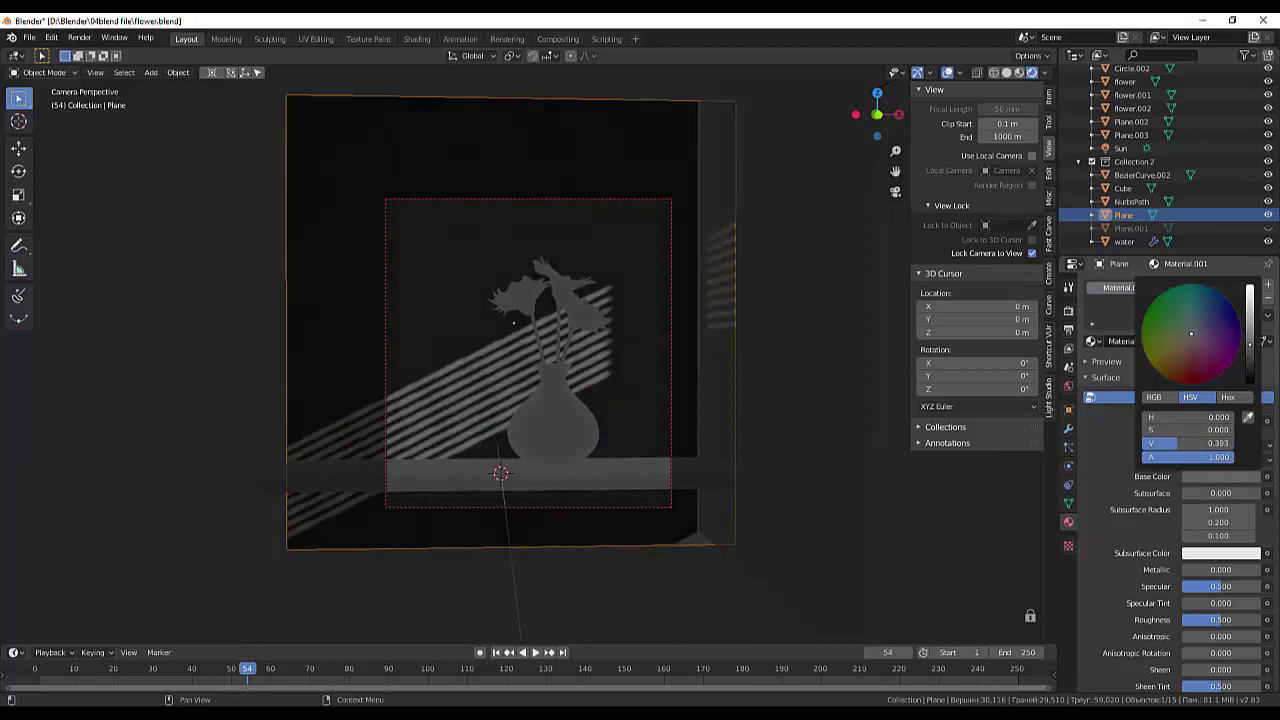
{"action": "mouse_move", "coordinate": [1249, 340]}
{"action": "left_mouse_down"}
{"action": "mouse_move", "coordinate": [1249, 372]}
{"action": "mouse_move", "coordinate": [1249, 360]}
{"action": "left_mouse_up"}
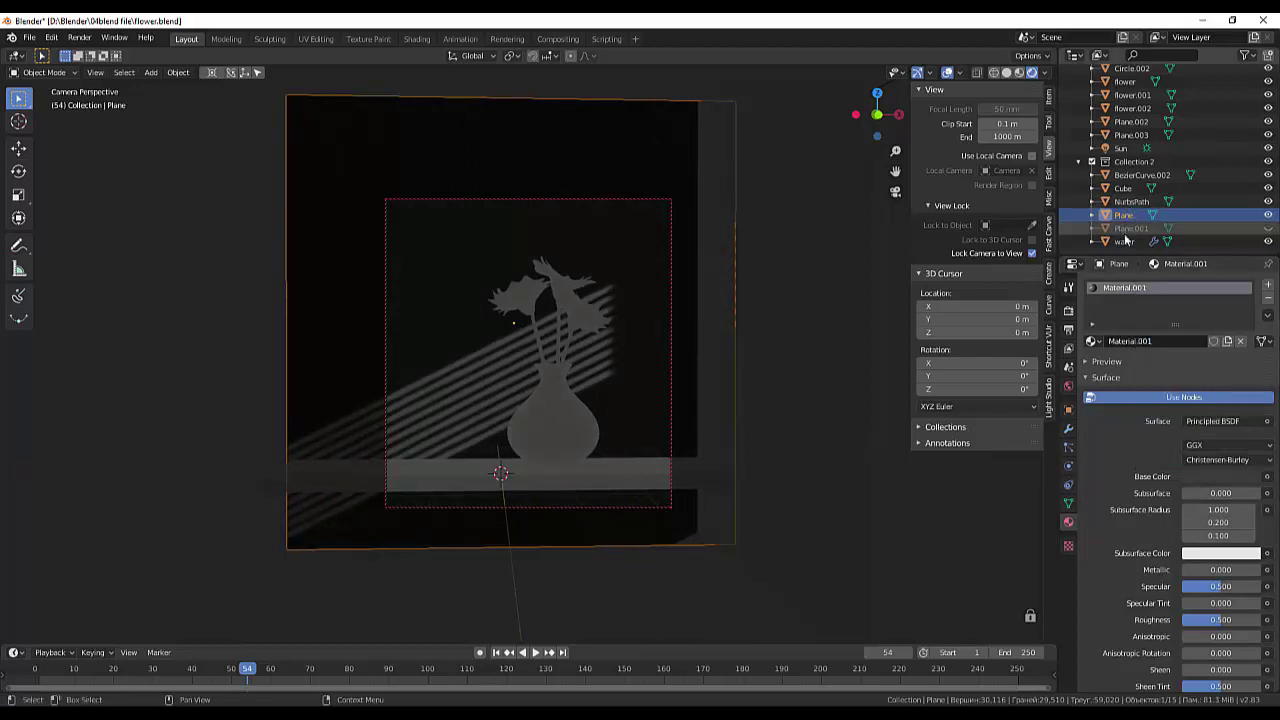
Set the Sun lamp's strength to 10, then drag it down to 6.88
{"action": "left_click", "coordinate": [1120, 148]}
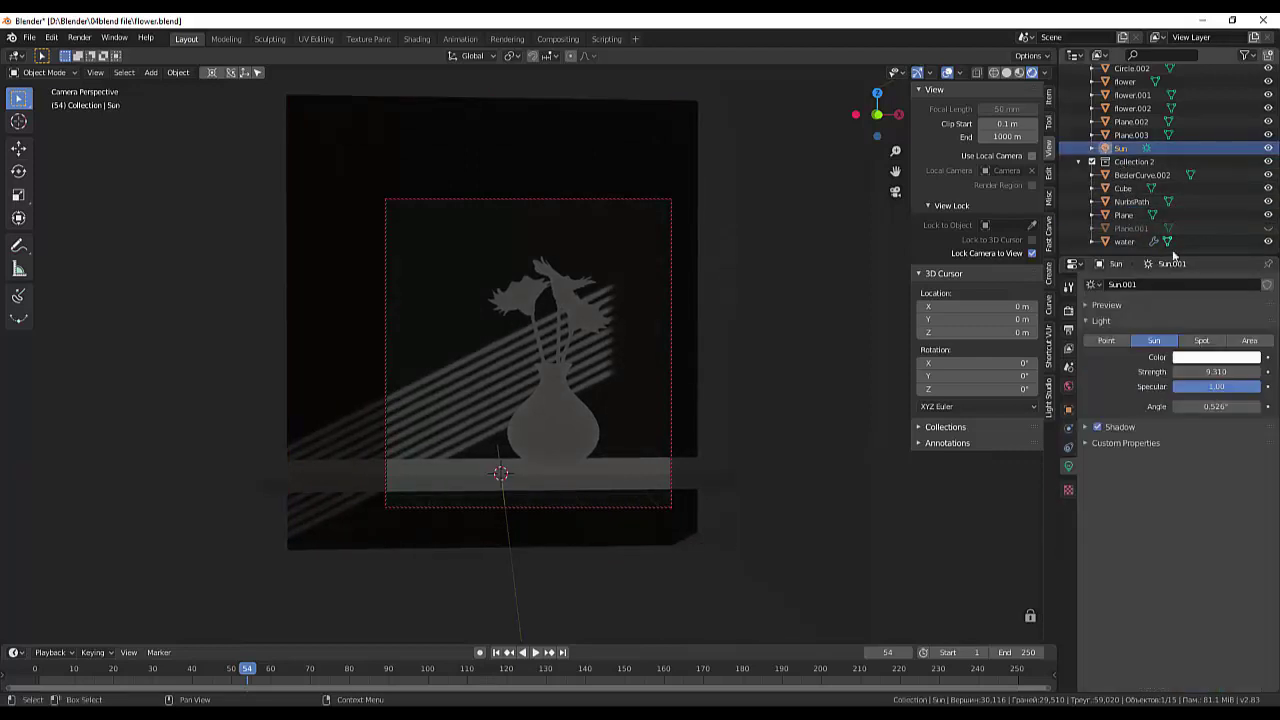
{"action": "left_click", "coordinate": [1215, 371]}
{"action": "type", "text": "10"}
{"action": "key", "text": "Return"}
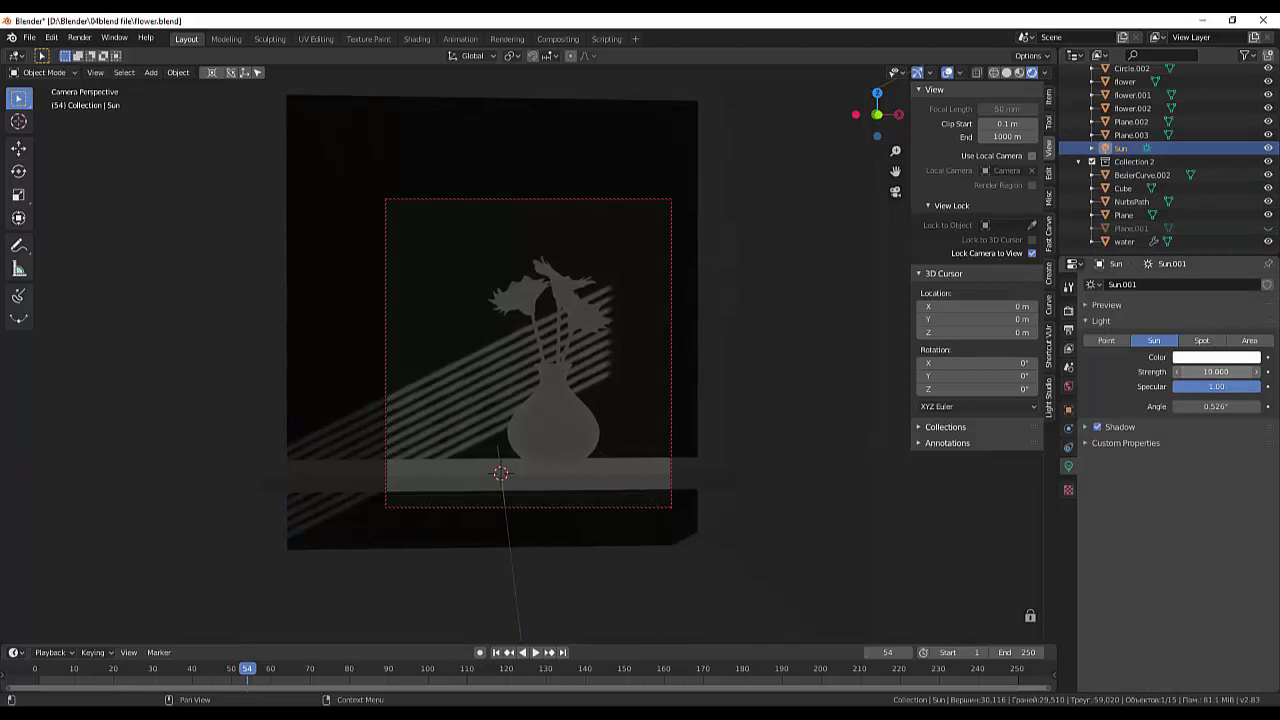
{"action": "mouse_move", "coordinate": [1215, 371]}
{"action": "left_mouse_down"}
{"action": "mouse_move", "coordinate": [1190, 371]}
{"action": "mouse_move", "coordinate": [1240, 371]}
{"action": "left_mouse_up"}
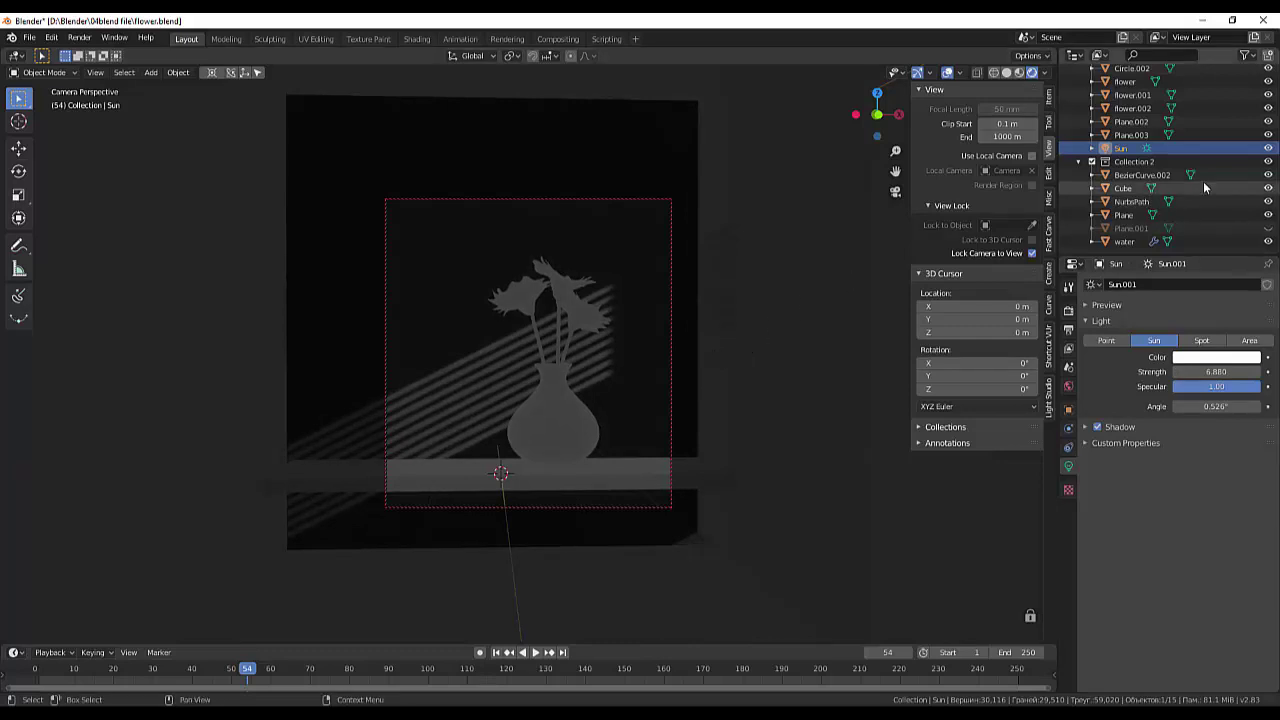
Raise the backdrop Plane's base colour value back to white (1.000)
{"action": "left_click", "coordinate": [531, 134]}
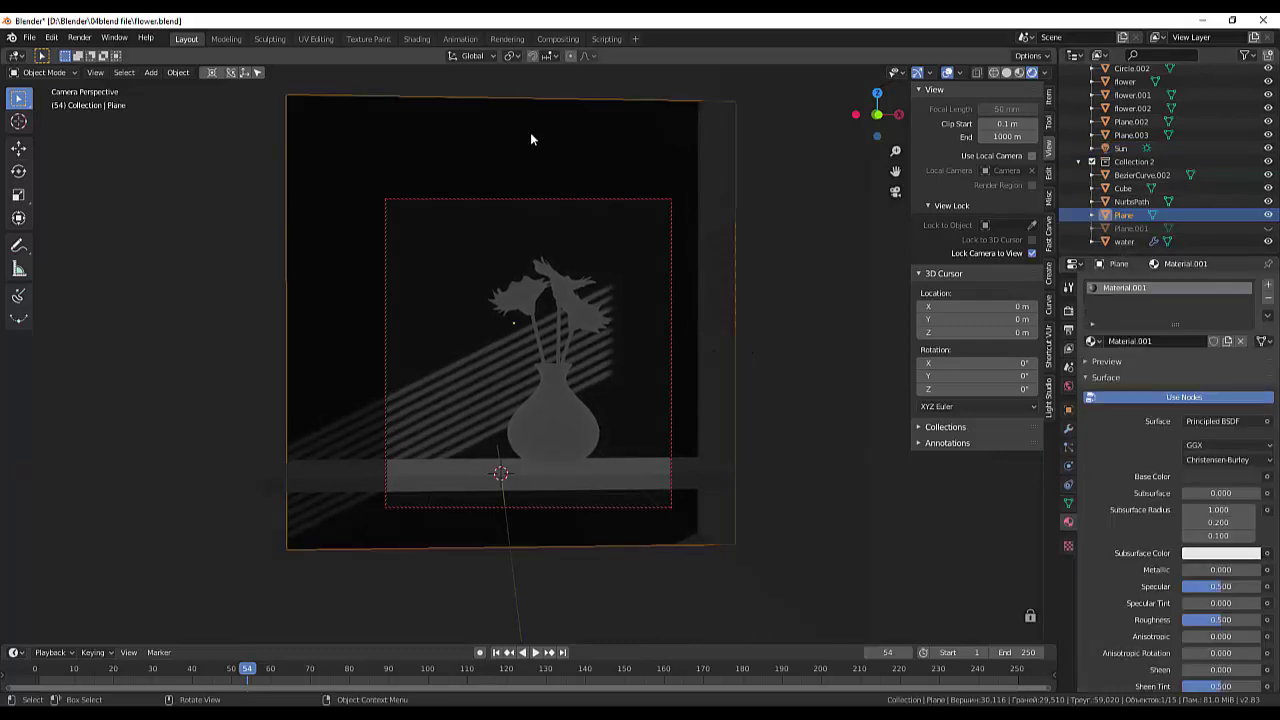
{"action": "left_click", "coordinate": [1227, 476]}
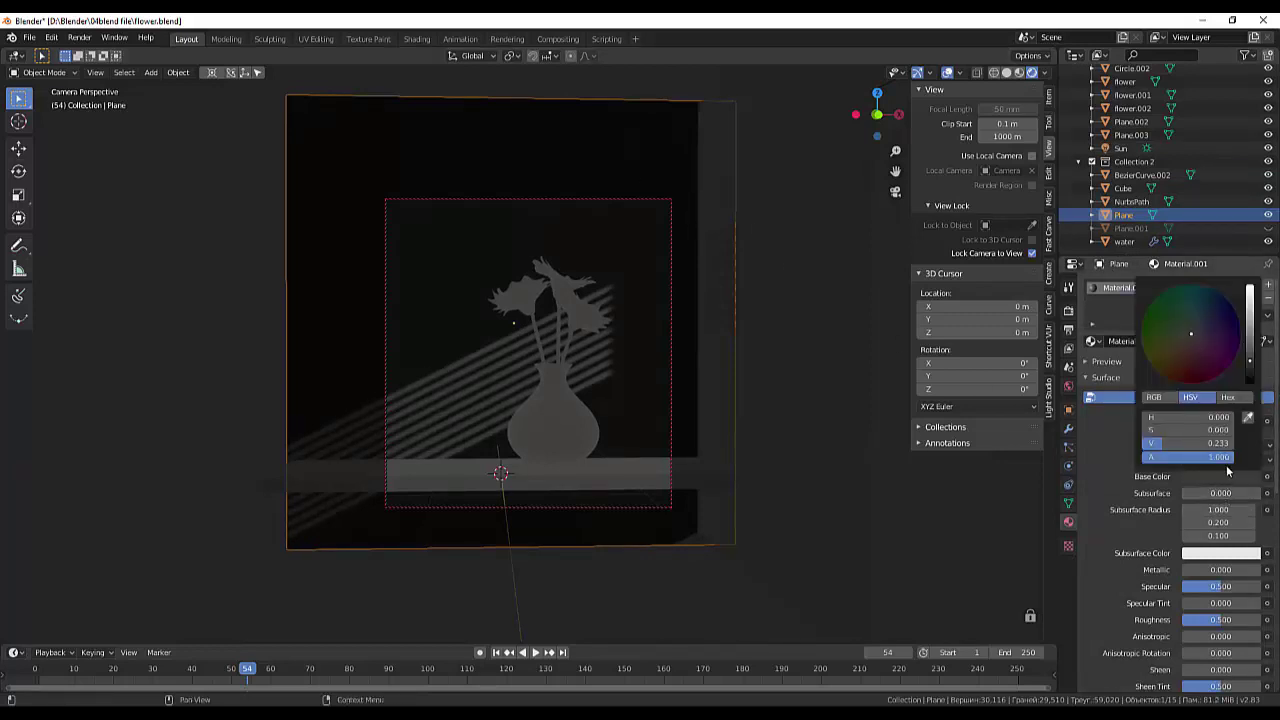
{"action": "left_click_drag", "start_coordinate": [1251, 363], "coordinate": [1250, 340]}
{"action": "left_click_drag", "start_coordinate": [1190, 443], "coordinate": [1230, 443]}
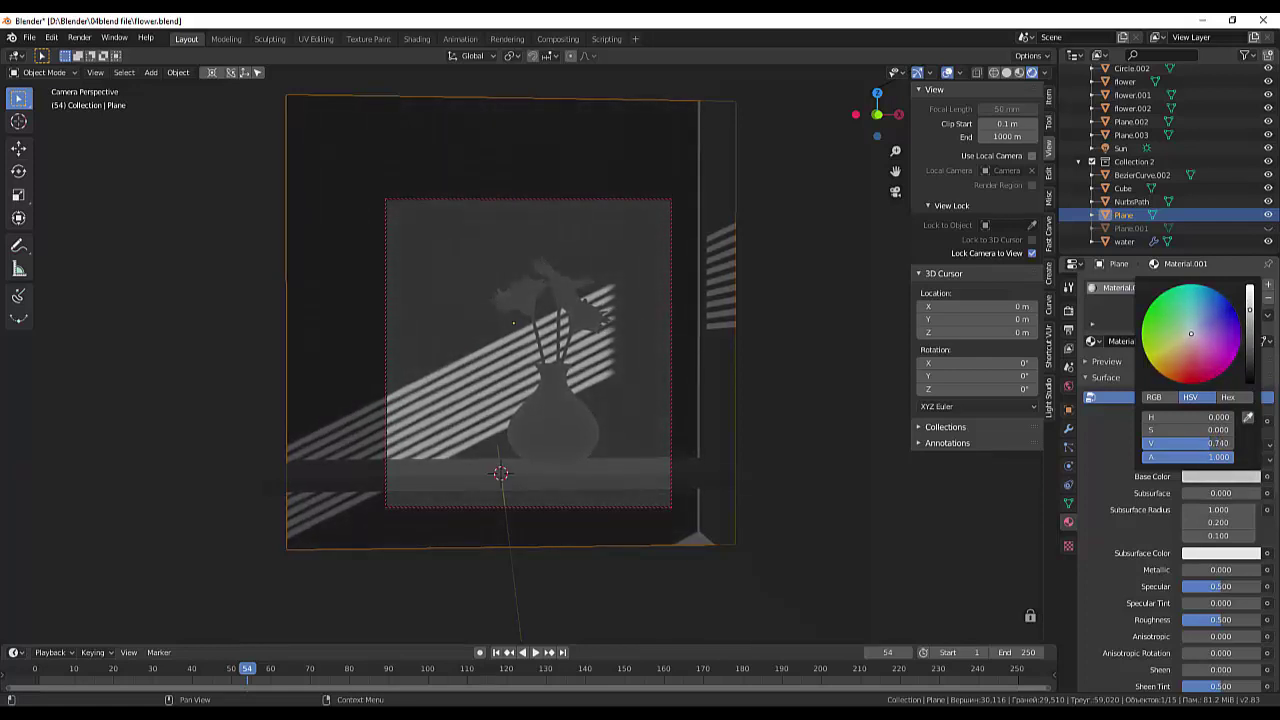
{"action": "left_click_drag", "start_coordinate": [1230, 443], "coordinate": [1250, 443]}
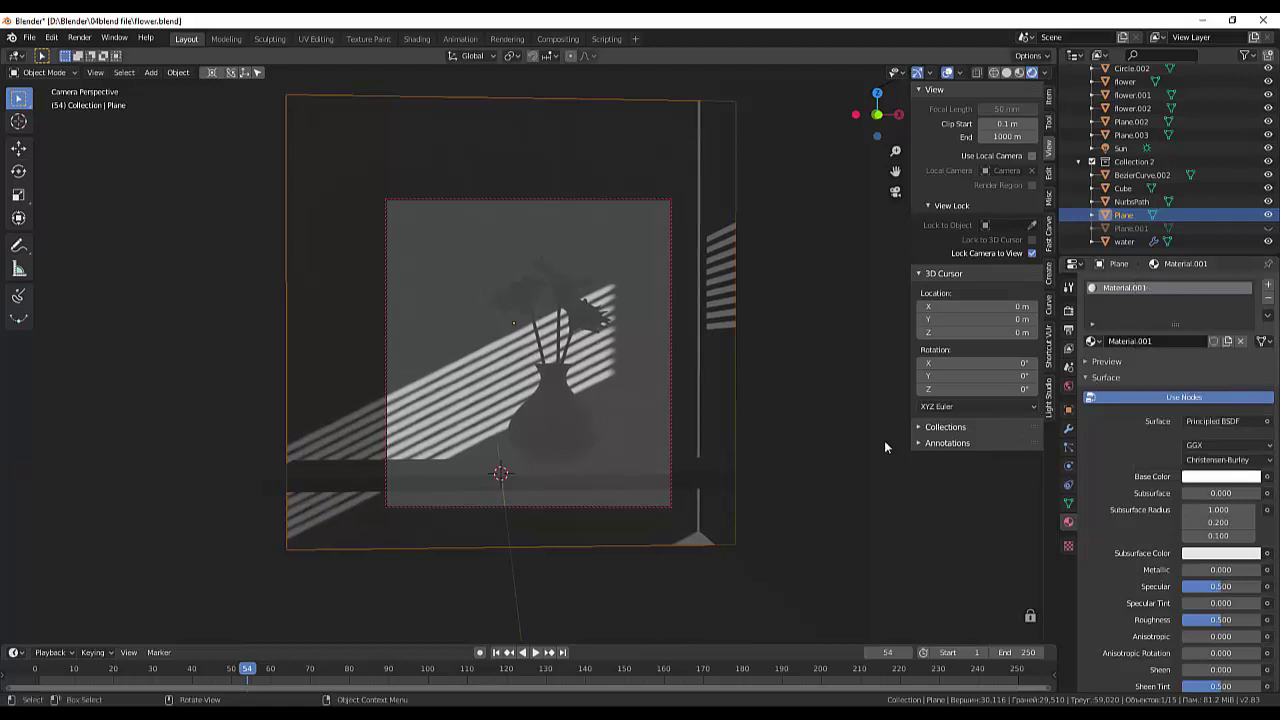
{"action": "left_click", "coordinate": [784, 443]}
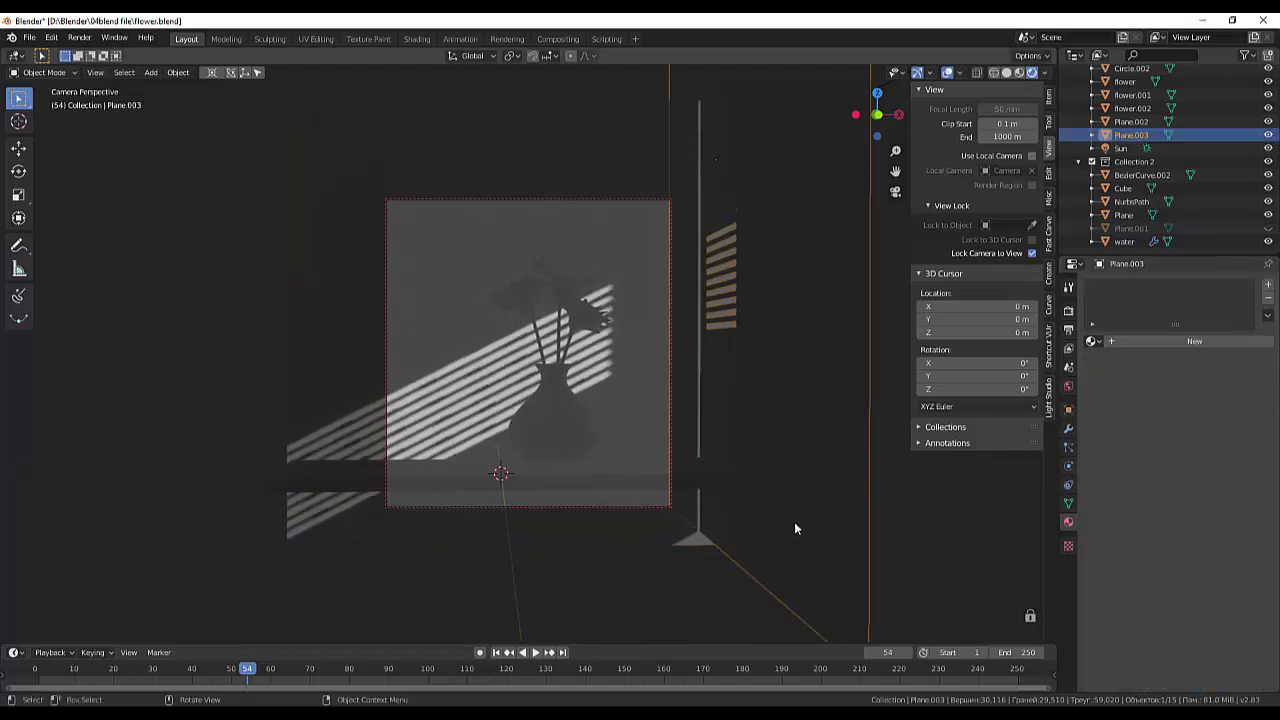
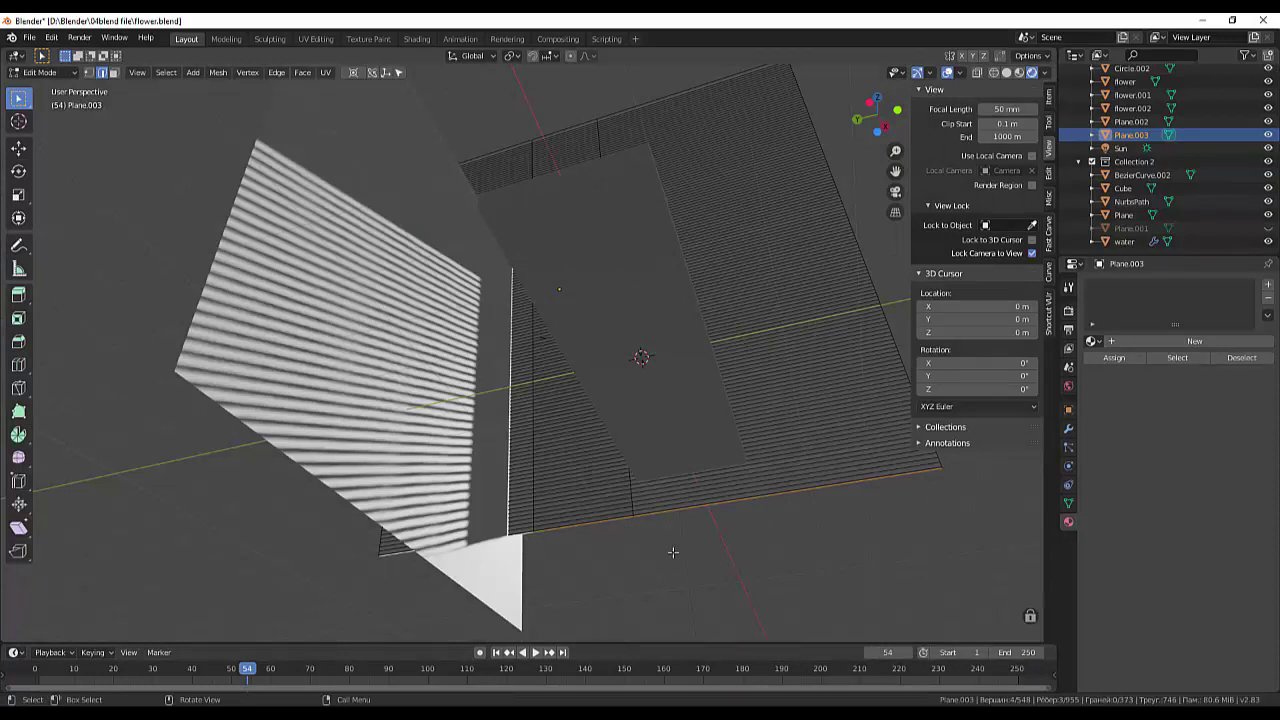
Extrude the selected blind edges downward and select the mesh's top edge
{"action": "key", "text": "e"}
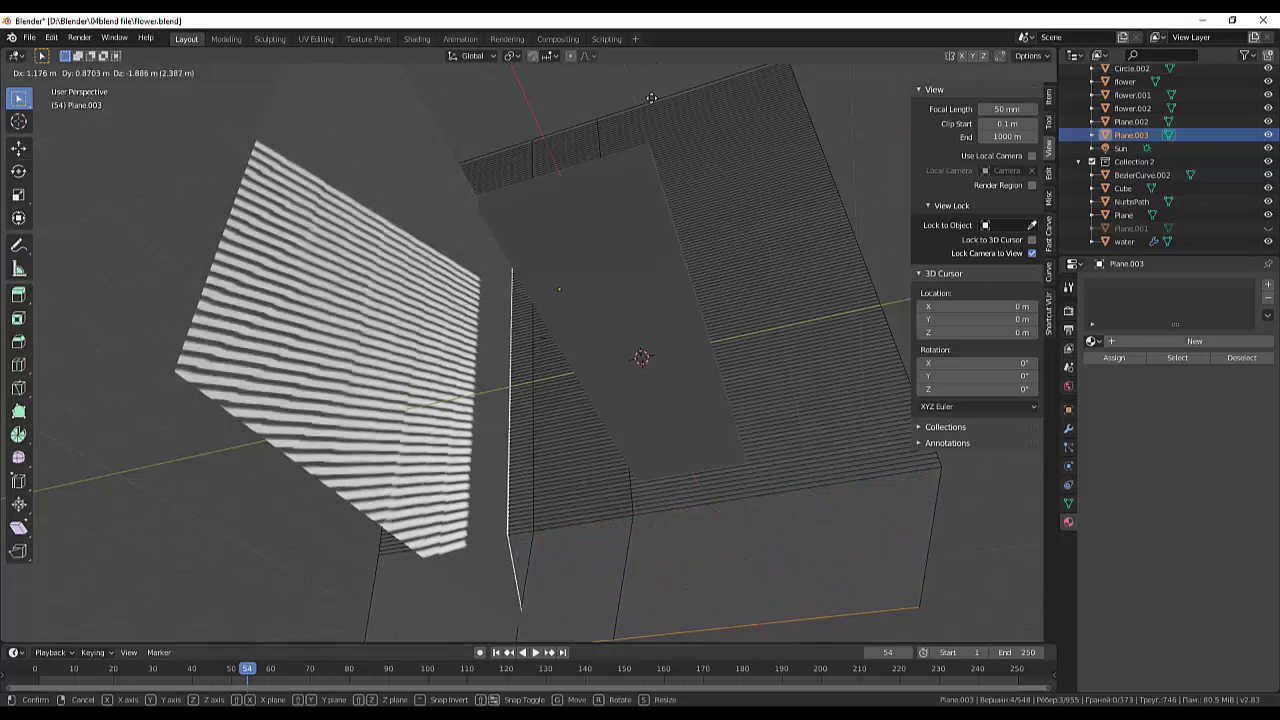
{"action": "left_click", "coordinate": [651, 98]}
{"action": "left_click", "coordinate": [716, 141]}
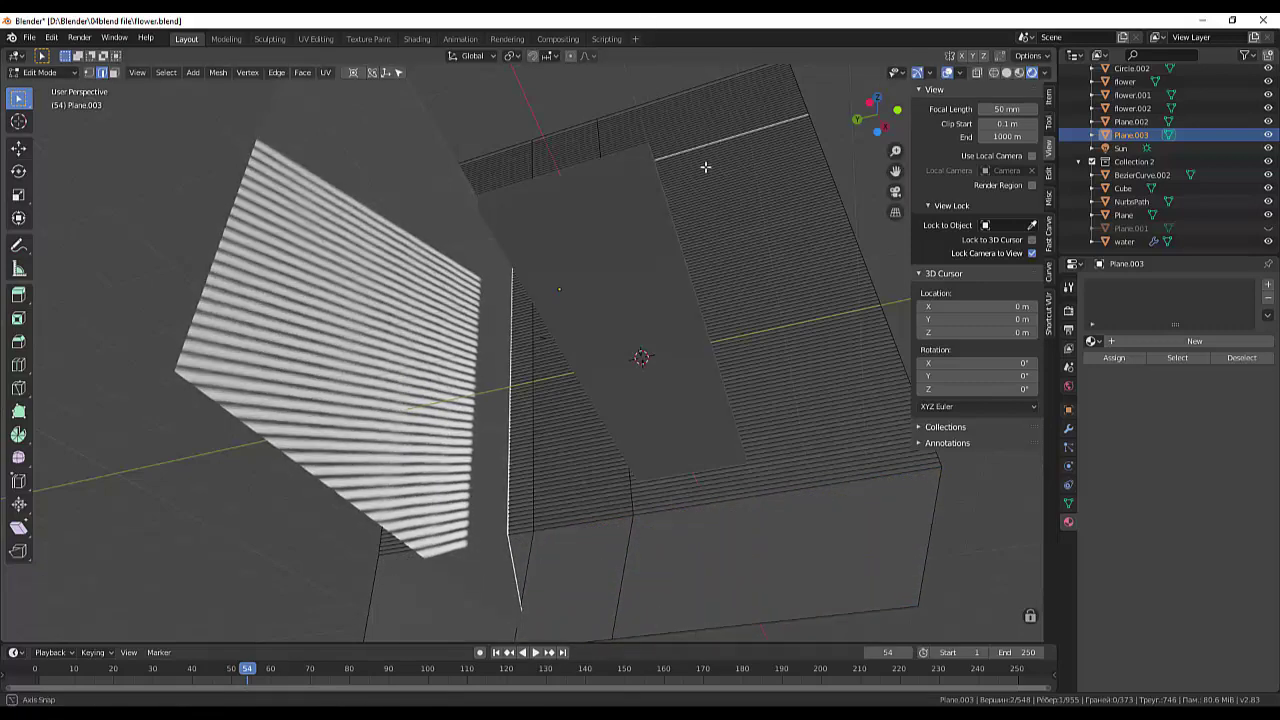
View the striped vase shadow on the wall through the scene camera
{"action": "middle_click_drag", "start_coordinate": [705, 167], "coordinate": [608, 190]}
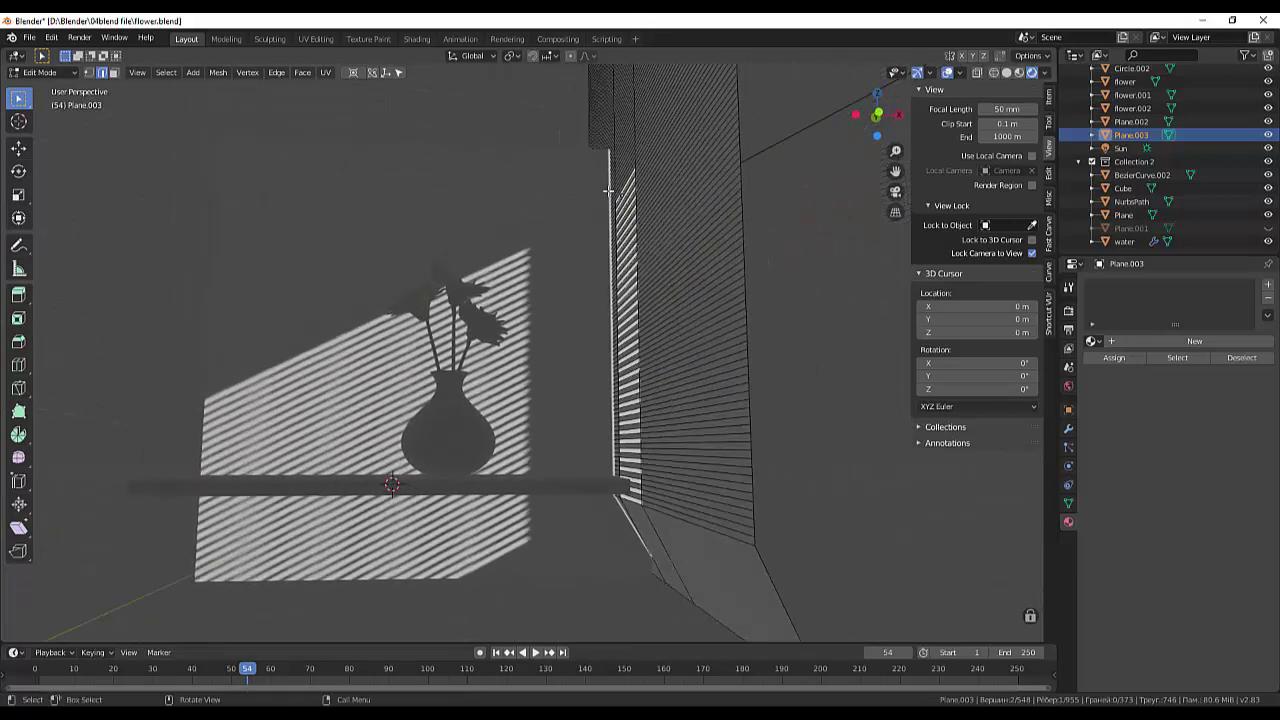
{"action": "scroll", "coordinate": [605, 180], "scroll_direction": "down", "scroll_amount": 2}
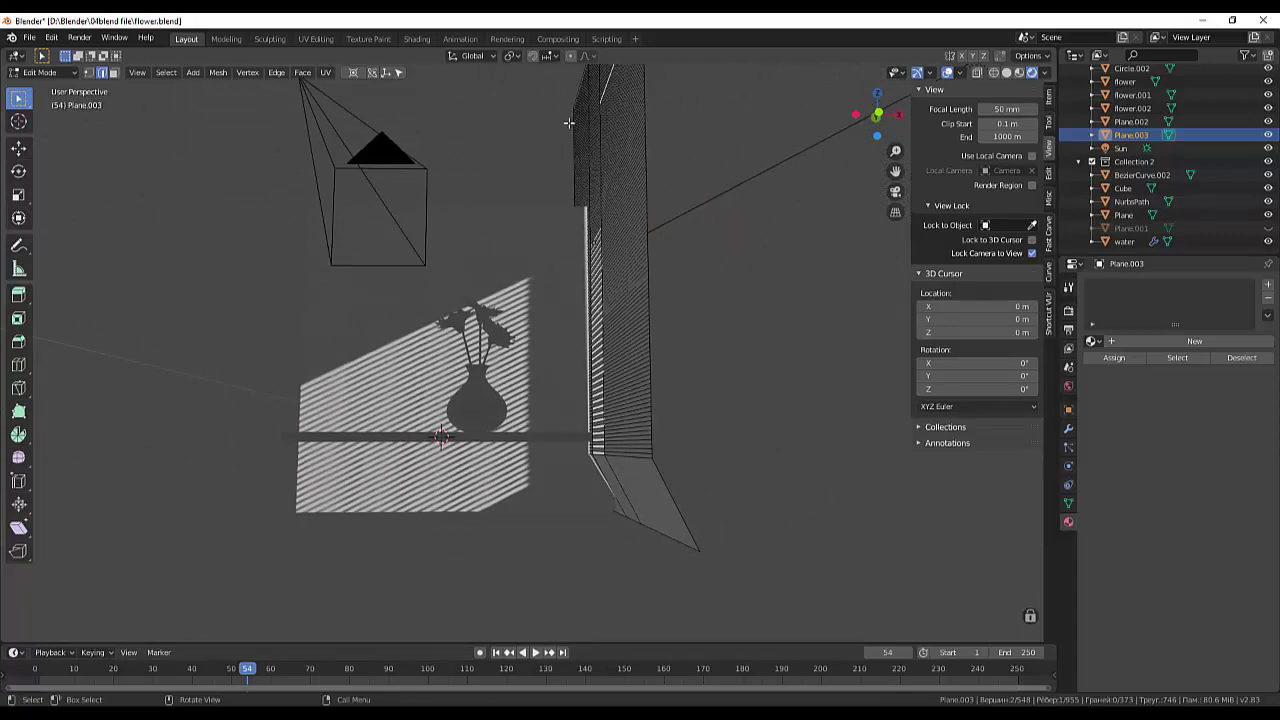
{"action": "key", "text": "KP_0"}
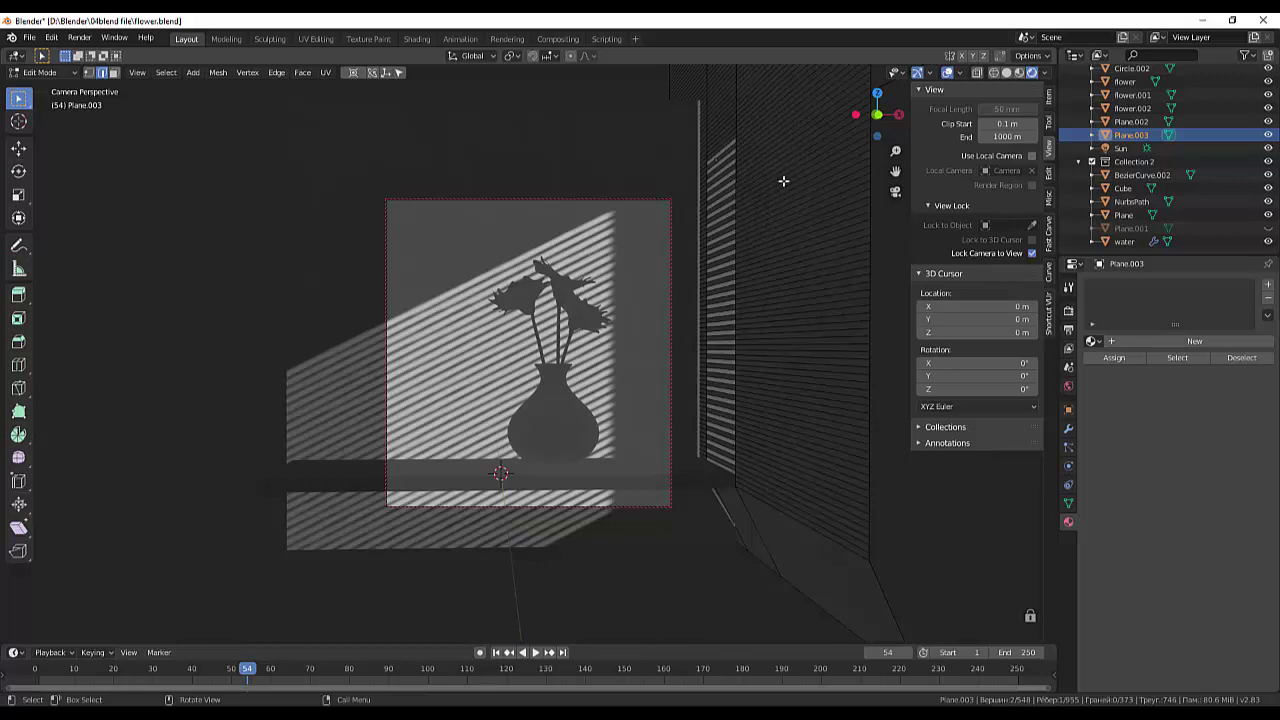
Return to Object Mode and drop the blinds 0.491 m along Z, then deselect
{"action": "left_click", "coordinate": [35, 72]}
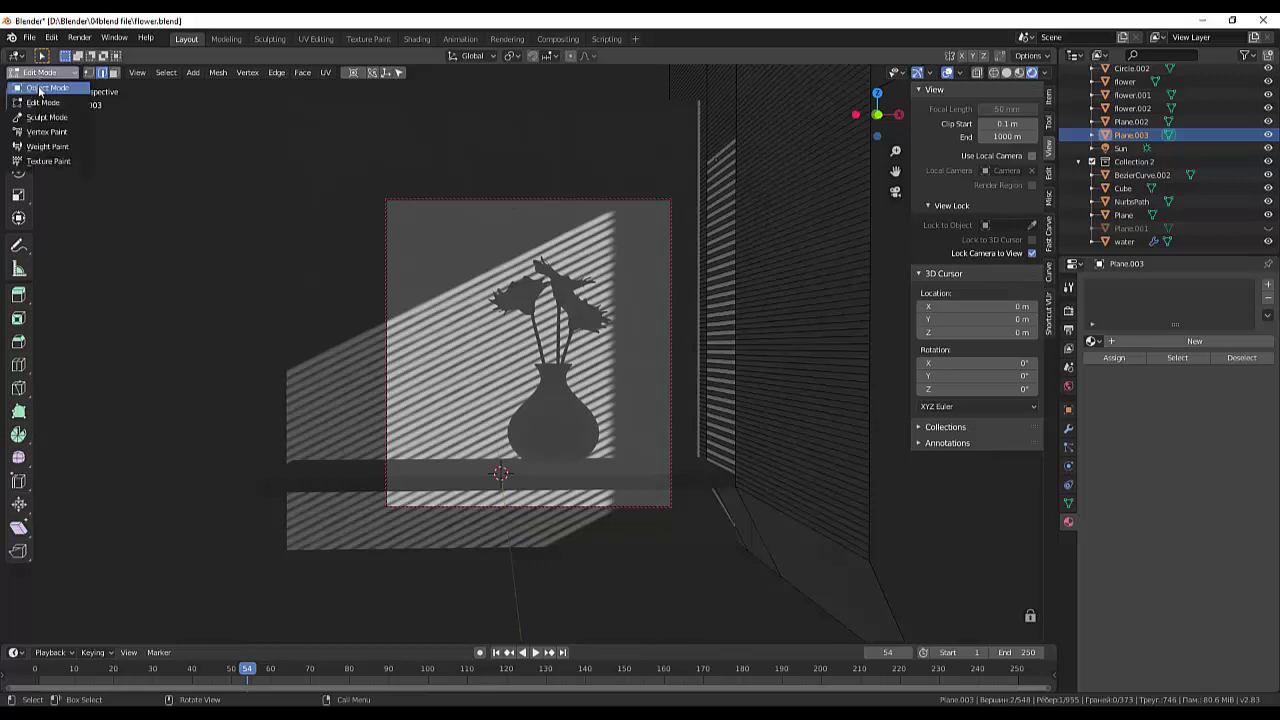
{"action": "left_click", "coordinate": [40, 86]}
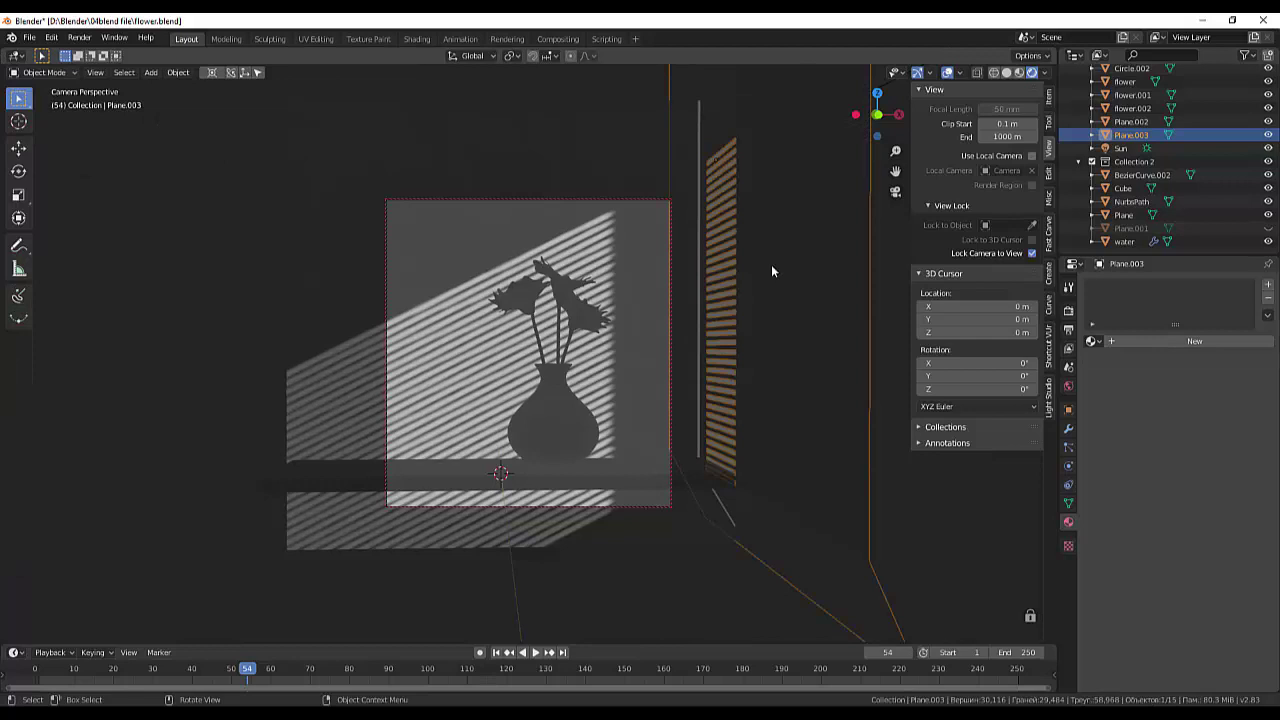
{"action": "key", "text": "g"}
{"action": "key", "text": "z"}
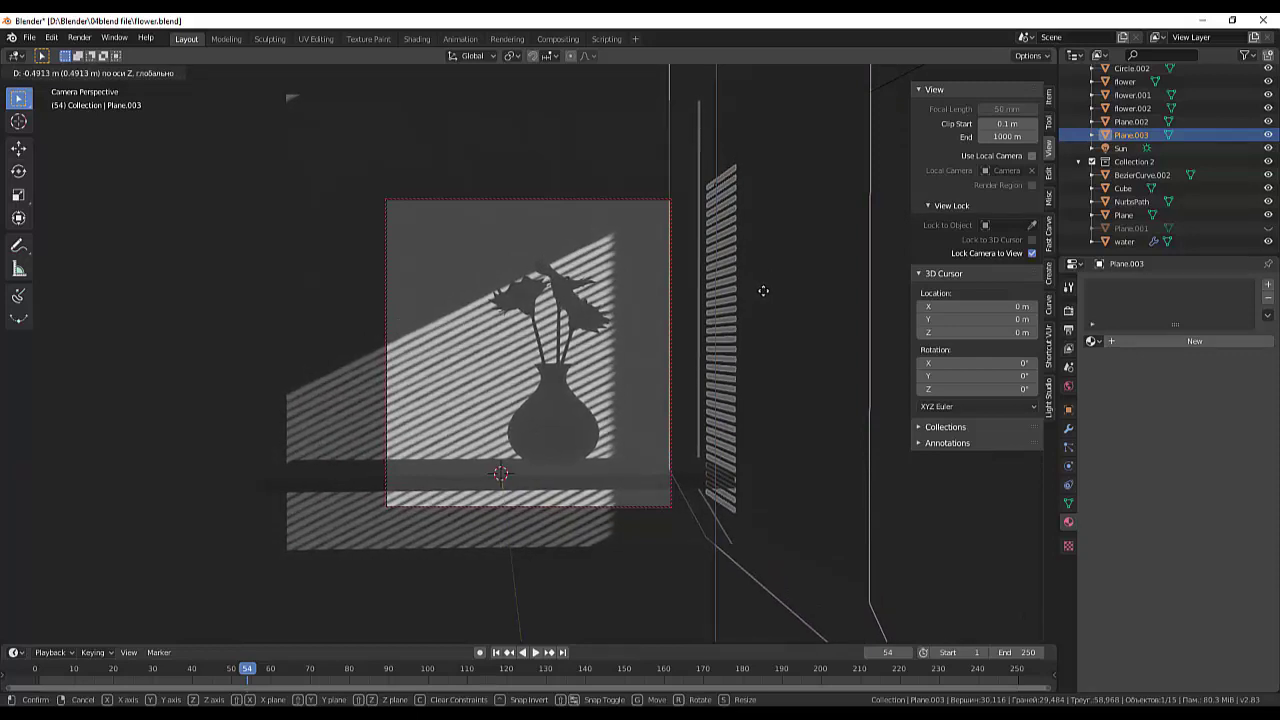
{"action": "left_click", "coordinate": [763, 290]}
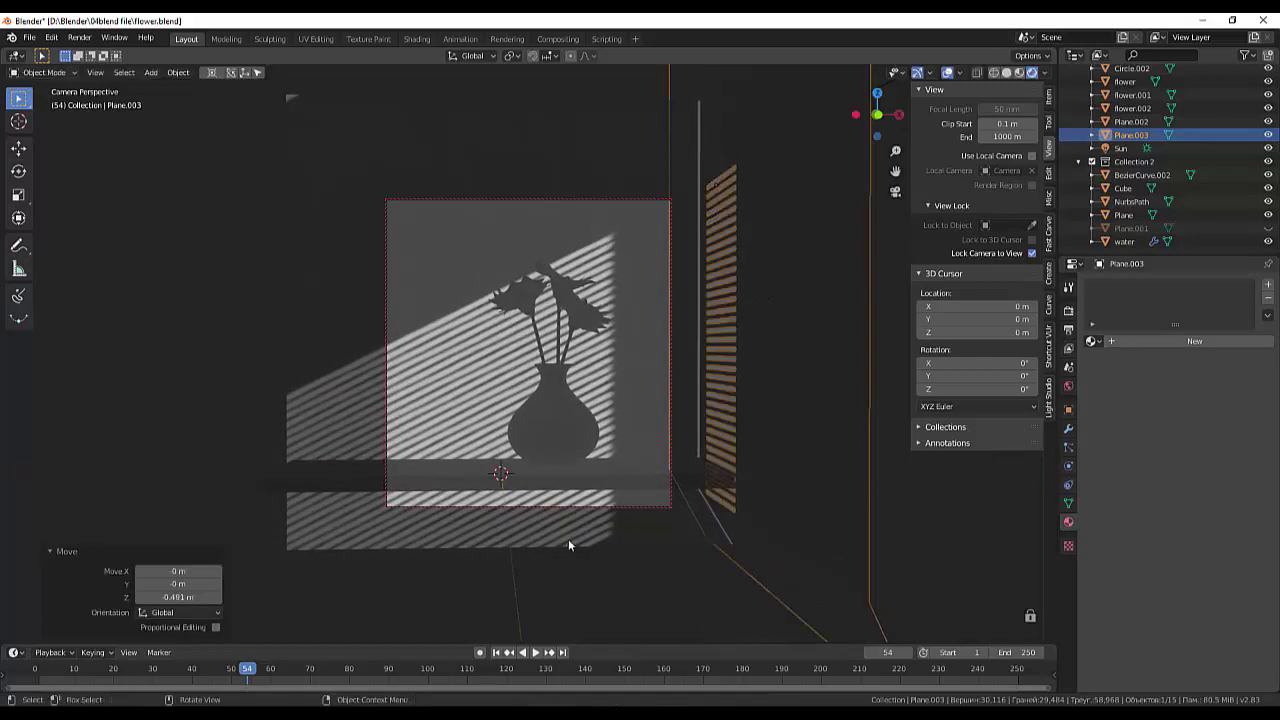
{"action": "left_click", "coordinate": [602, 563]}
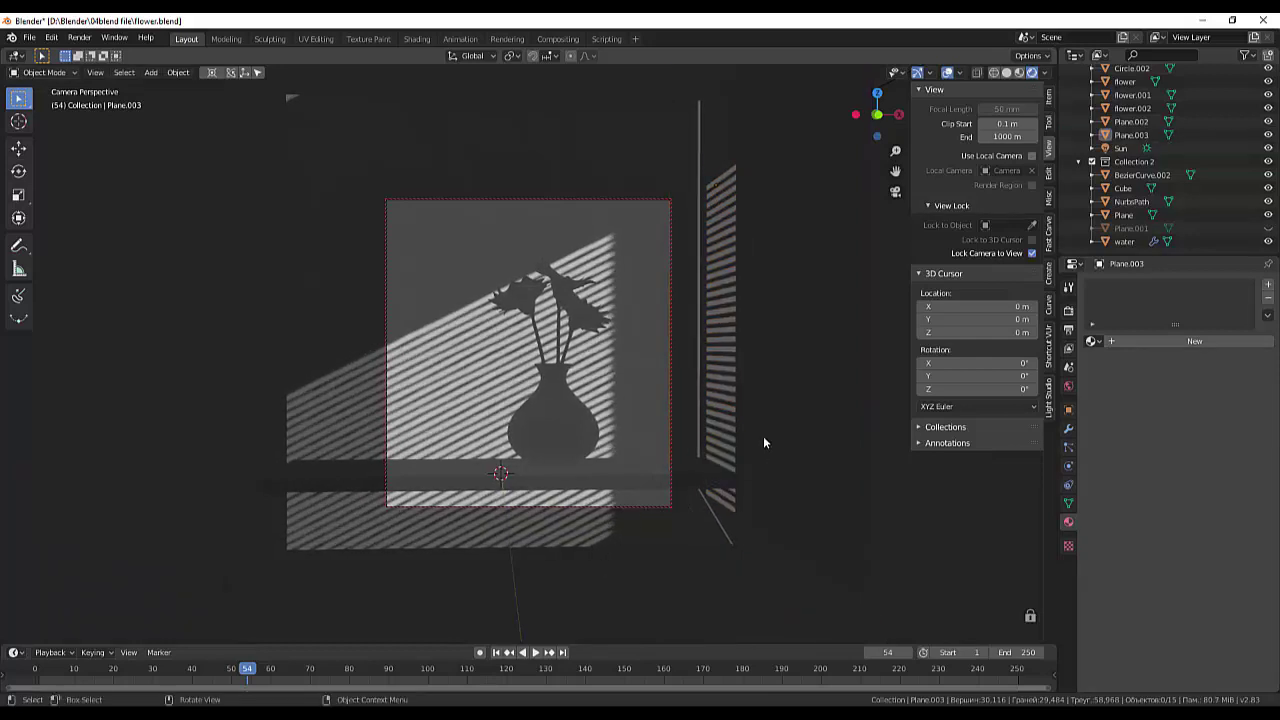
Leave camera view and orbit to a side view of the scene
{"action": "key", "text": "KP_0"}
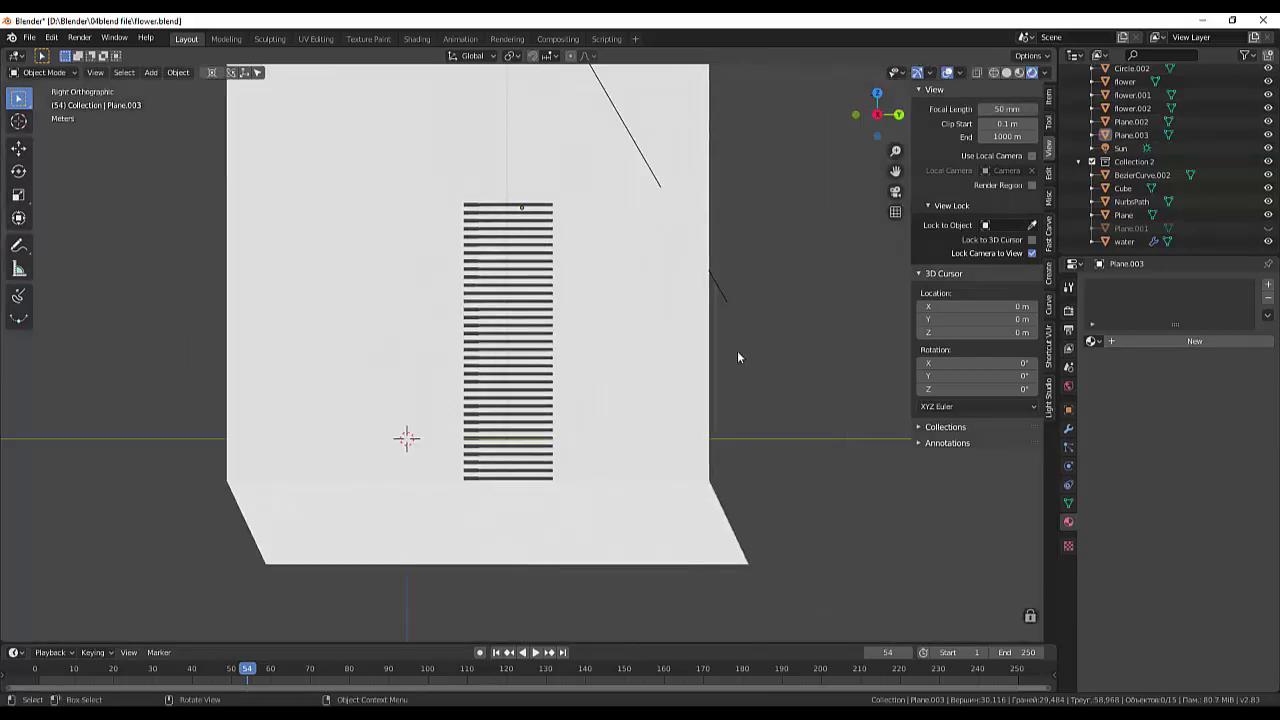
{"action": "mouse_move", "coordinate": [740, 357]}
{"action": "middle_mouse_down"}
{"action": "mouse_move", "coordinate": [906, 372]}
{"action": "mouse_move", "coordinate": [907, 334]}
{"action": "mouse_move", "coordinate": [886, 357]}
{"action": "mouse_move", "coordinate": [815, 379]}
{"action": "mouse_move", "coordinate": [837, 363]}
{"action": "mouse_move", "coordinate": [758, 337]}
{"action": "middle_mouse_up"}
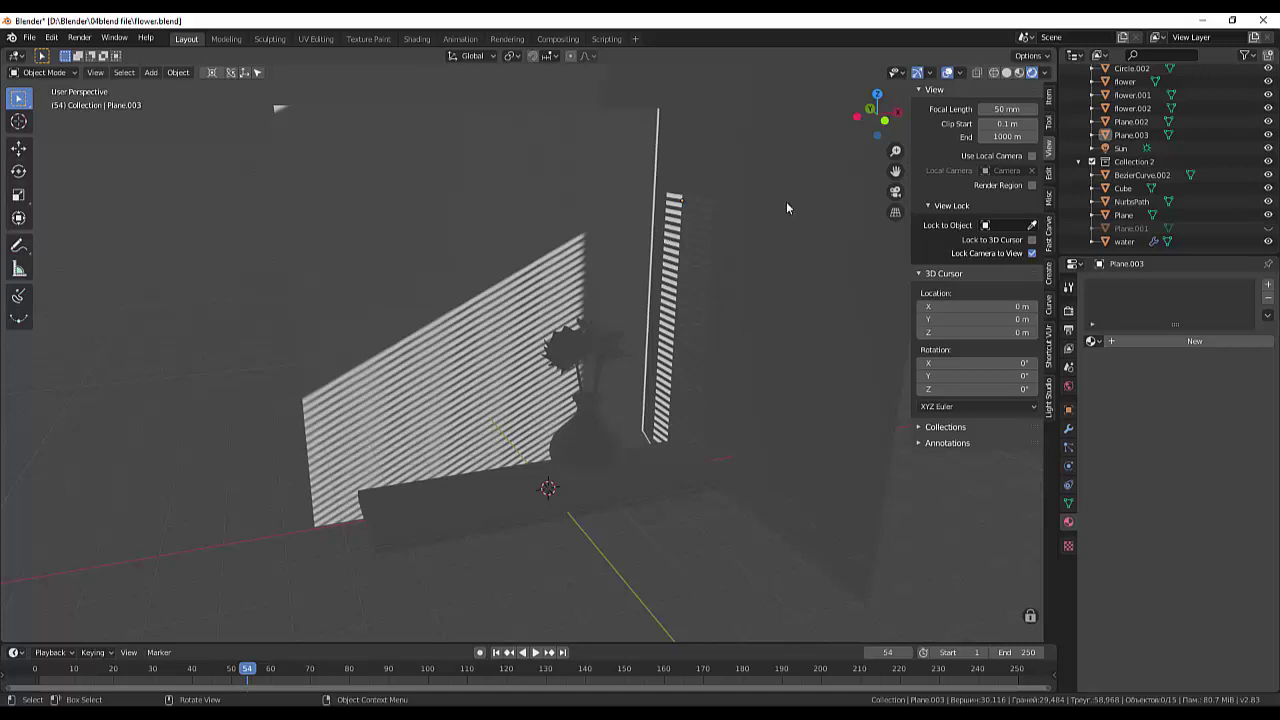
{"action": "key", "text": "shift+a"}
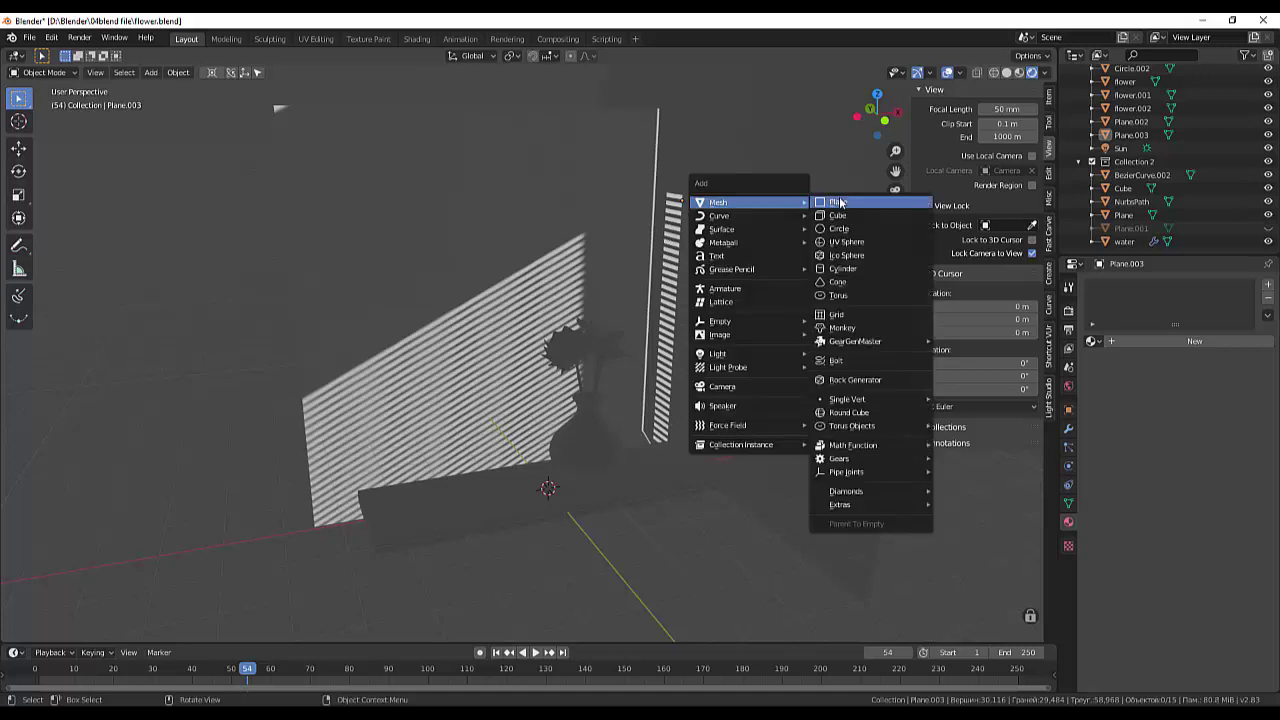
Add a plane at the origin, trying a 90° Y rotation and a cancelled Y scale
{"action": "left_click", "coordinate": [838, 203]}
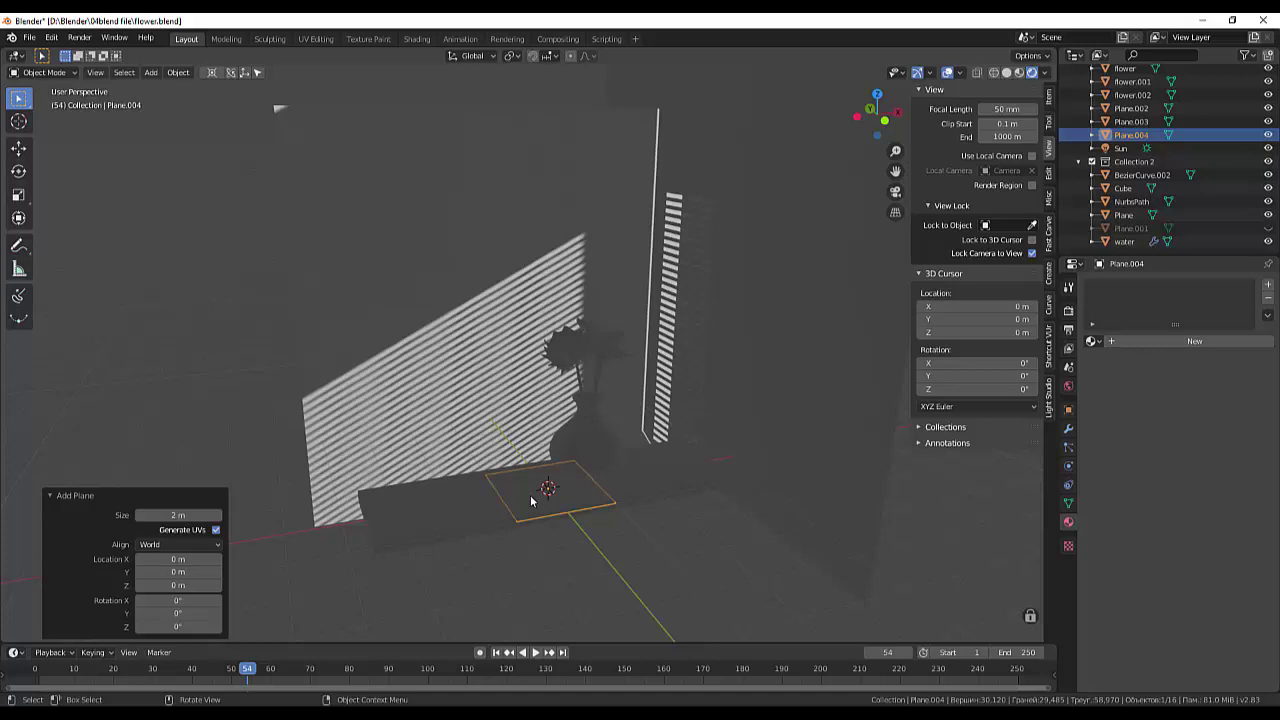
{"action": "key", "text": "r"}
{"action": "key", "text": "y"}
{"action": "key", "text": "9"}
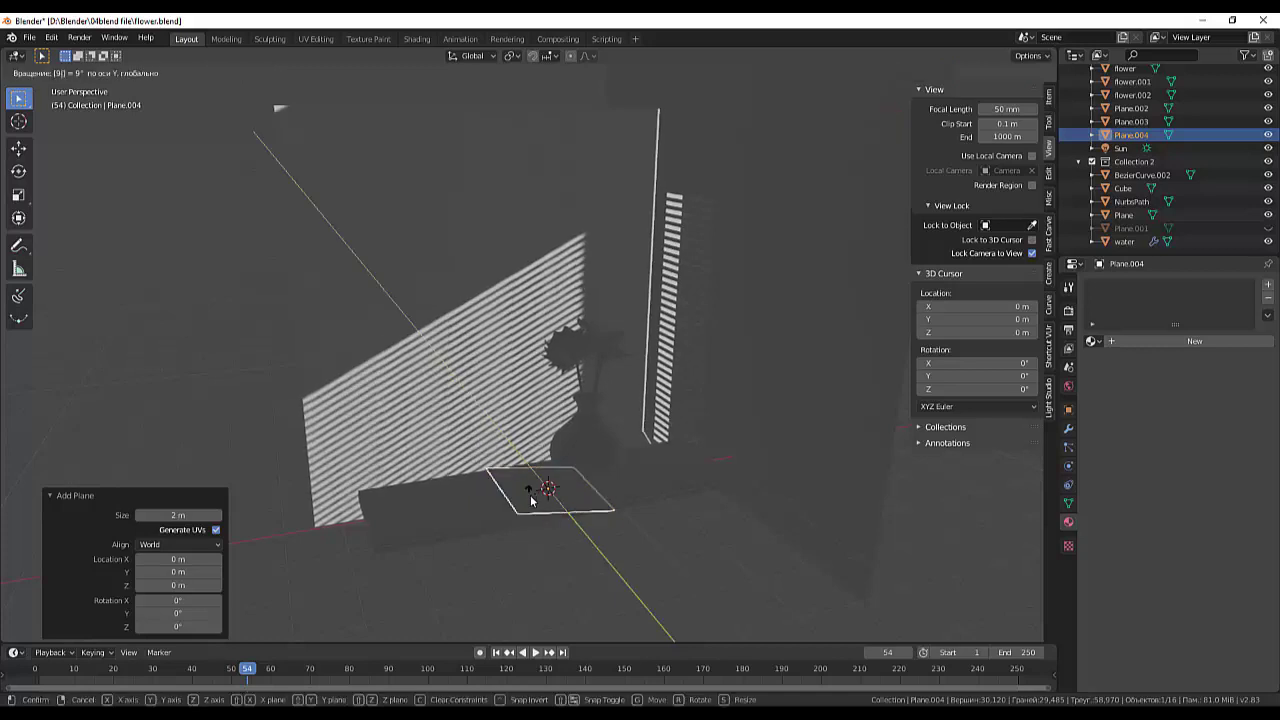
{"action": "key", "text": "0"}
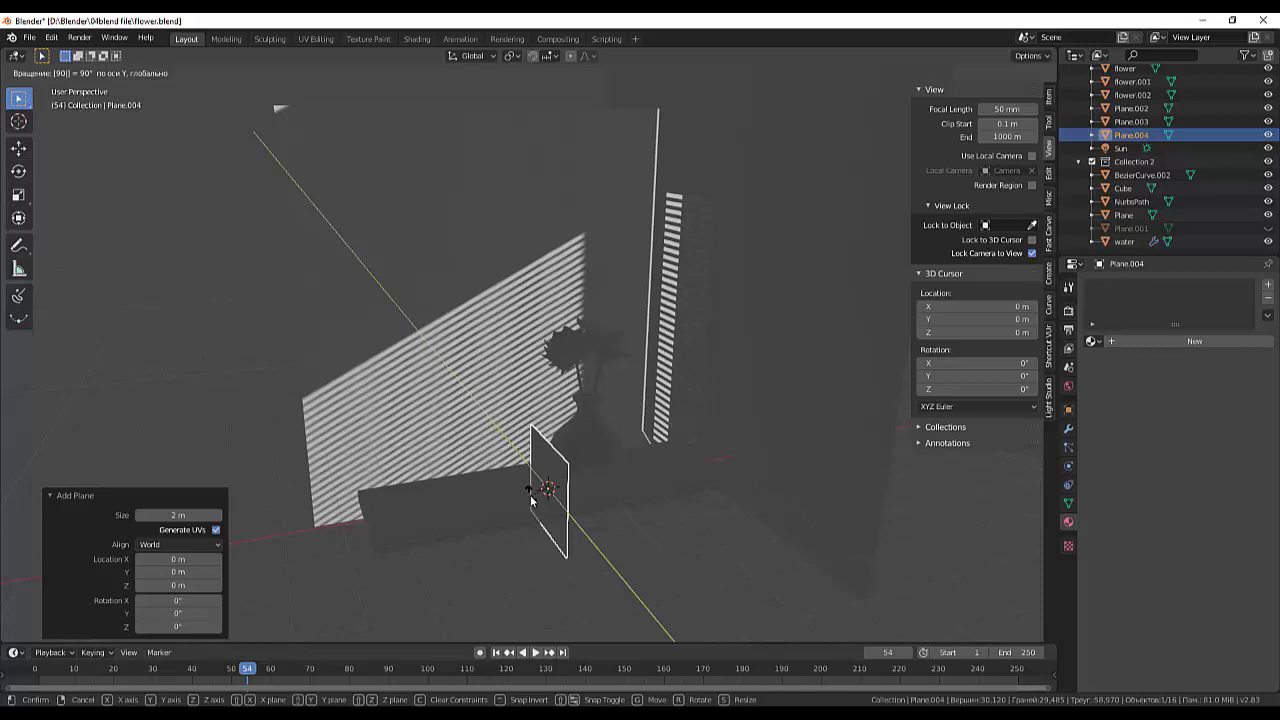
{"action": "key", "text": "s"}
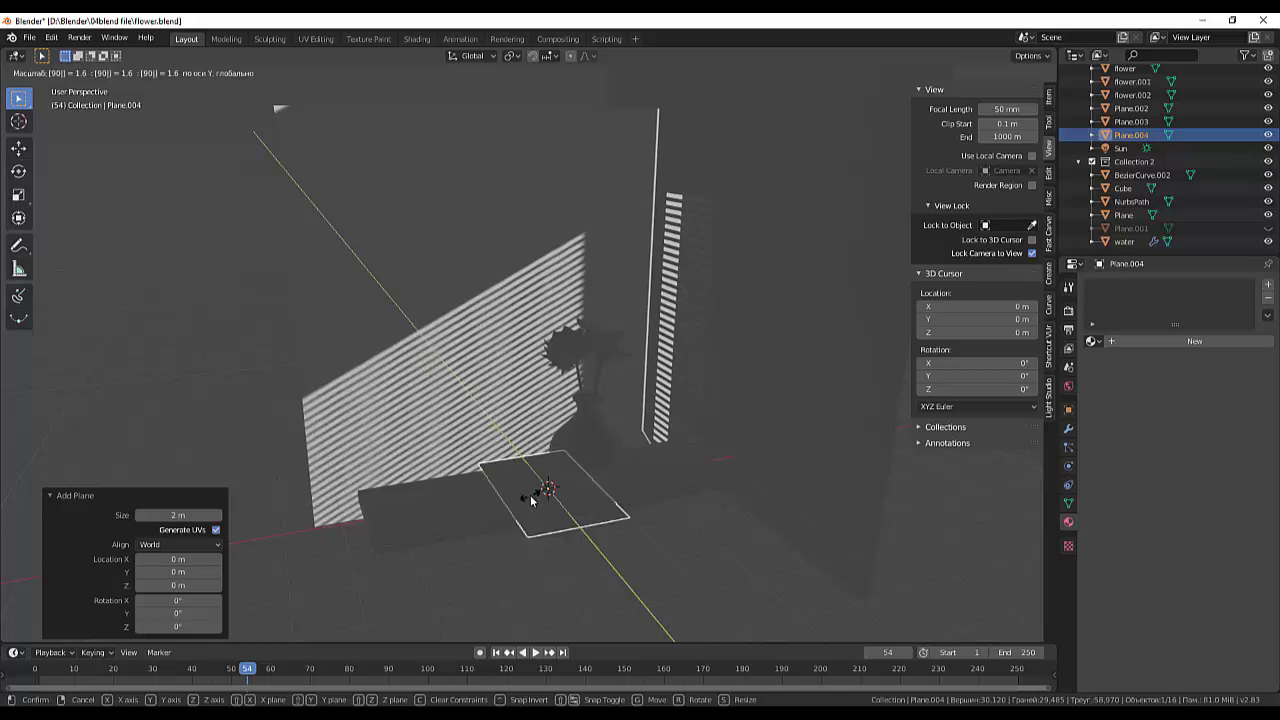
{"action": "key", "text": "y"}
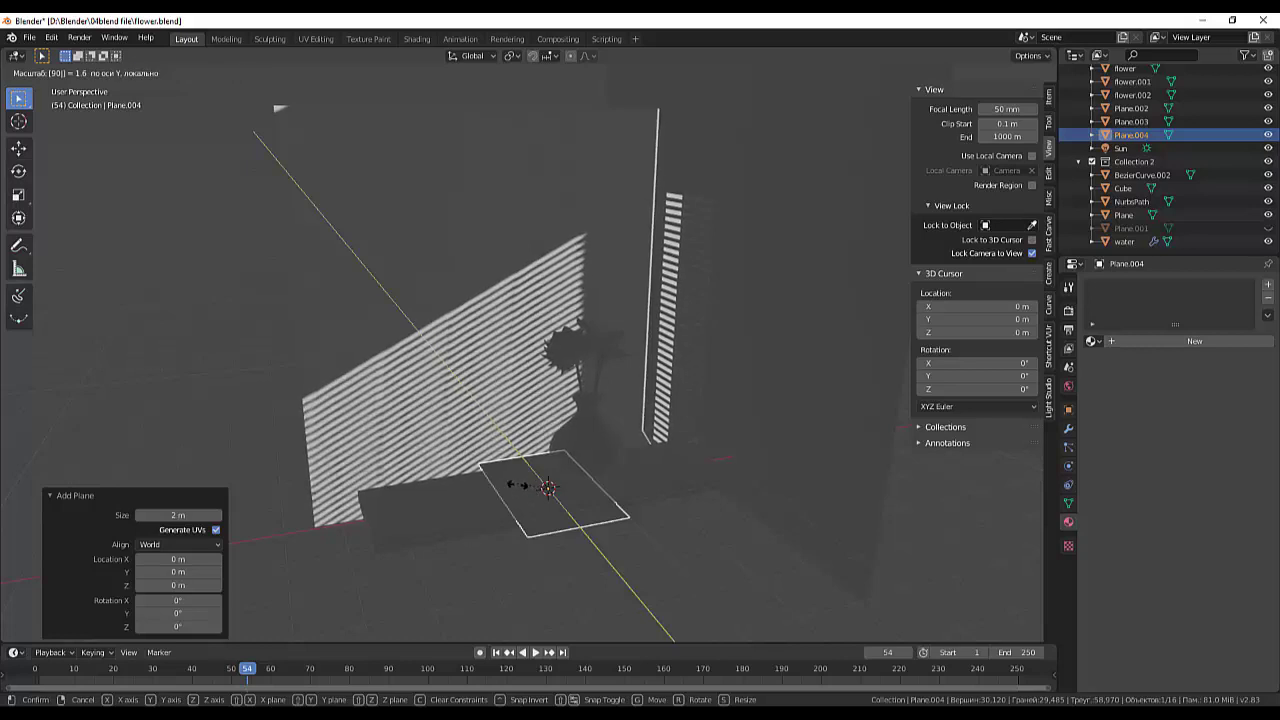
{"action": "key", "text": "Escape"}
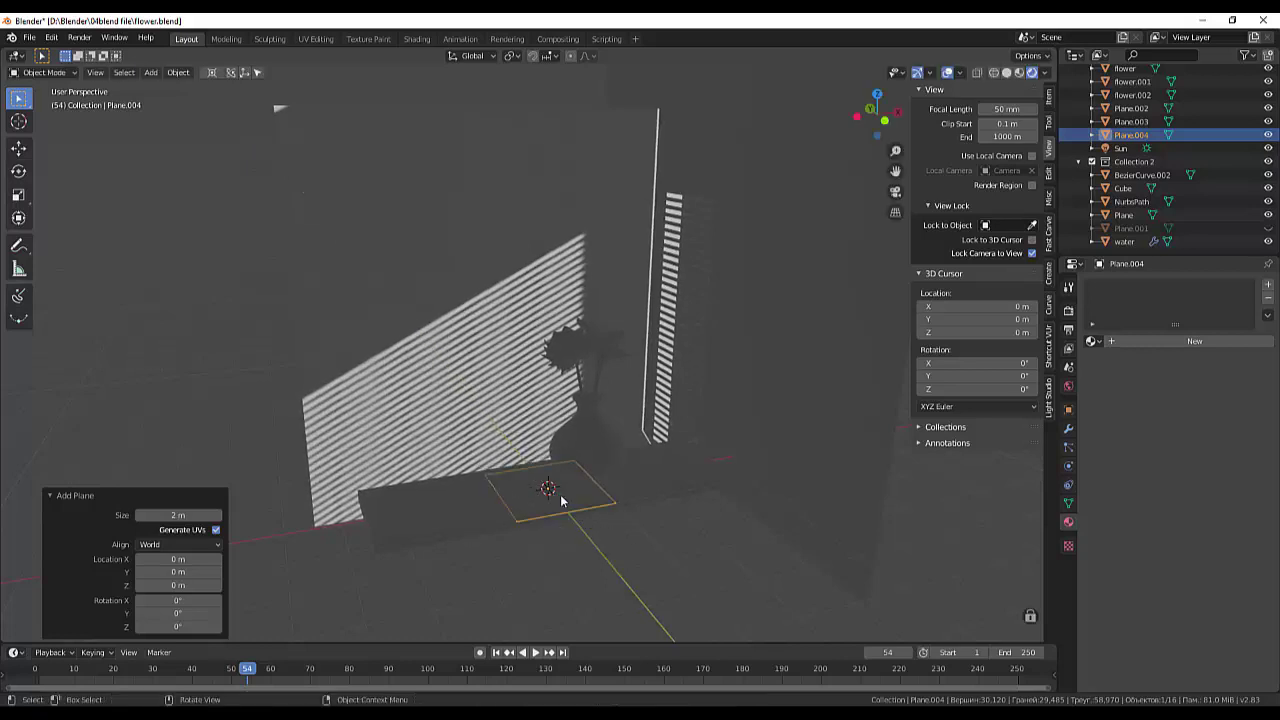
Squash the new plane along Y to a 0.124 scale
{"action": "key", "text": "s"}
{"action": "key", "text": "y"}
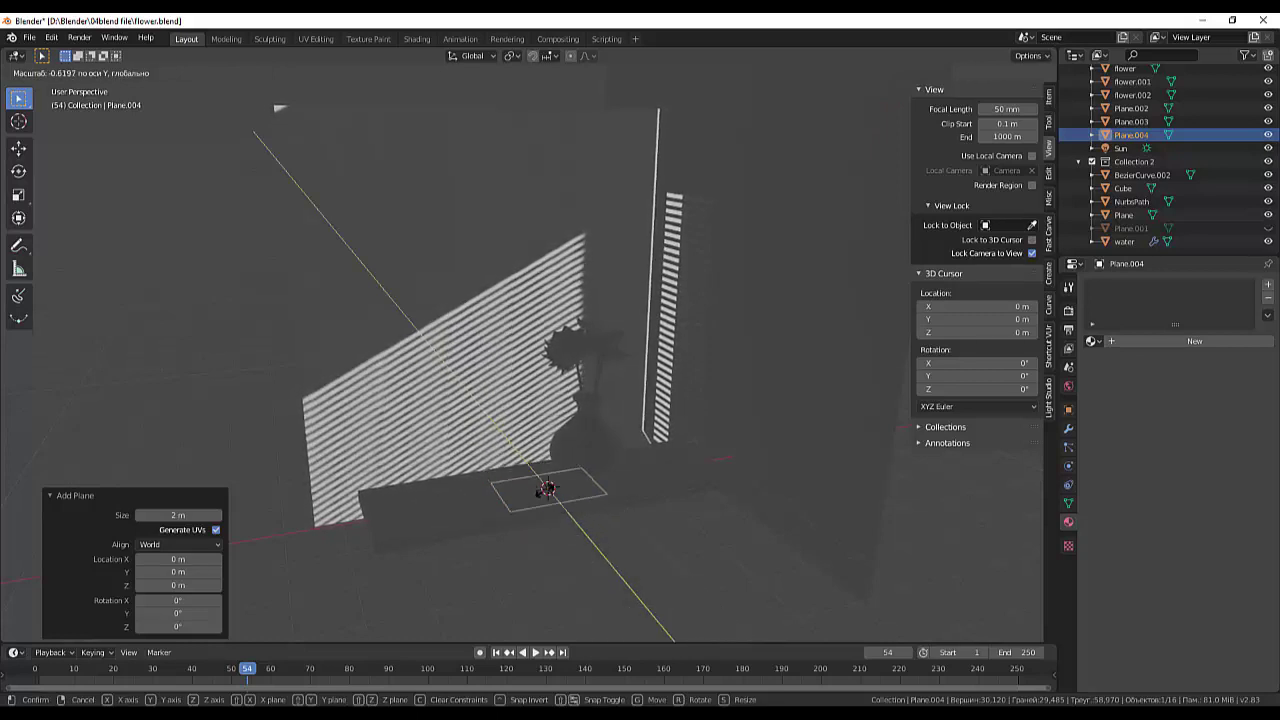
{"action": "left_click", "coordinate": [548, 495]}
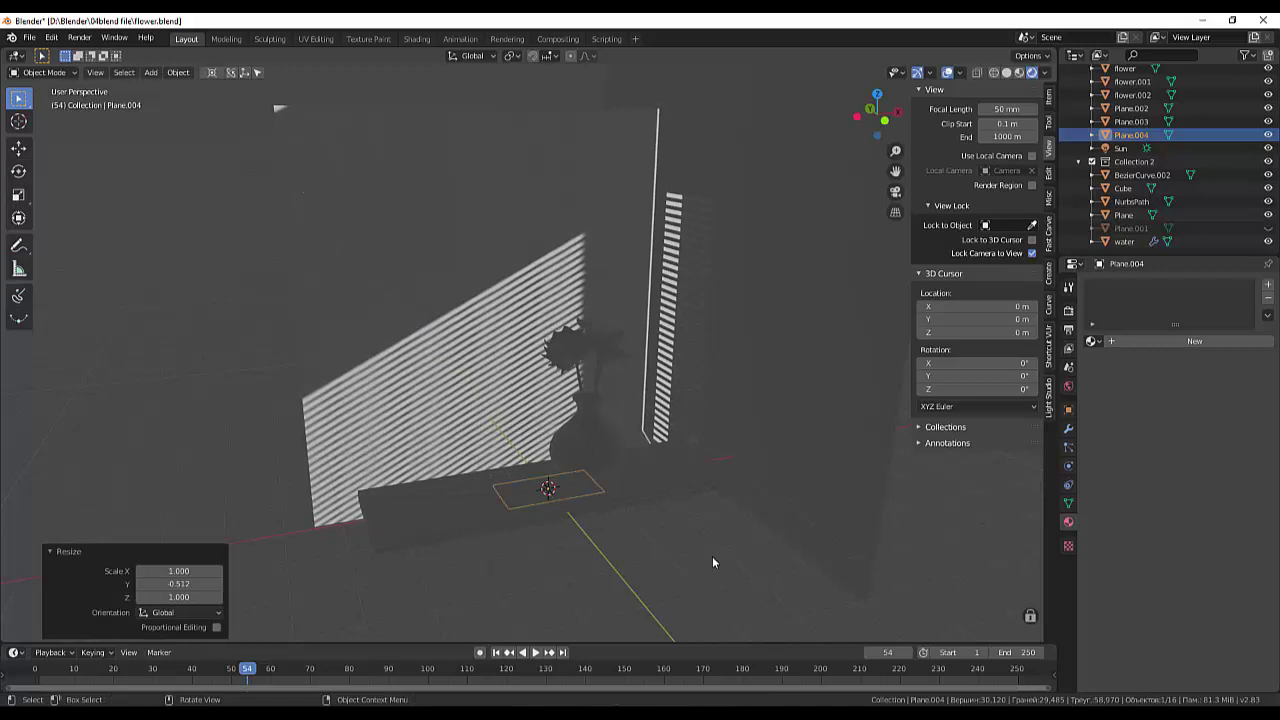
{"action": "key", "text": "s"}
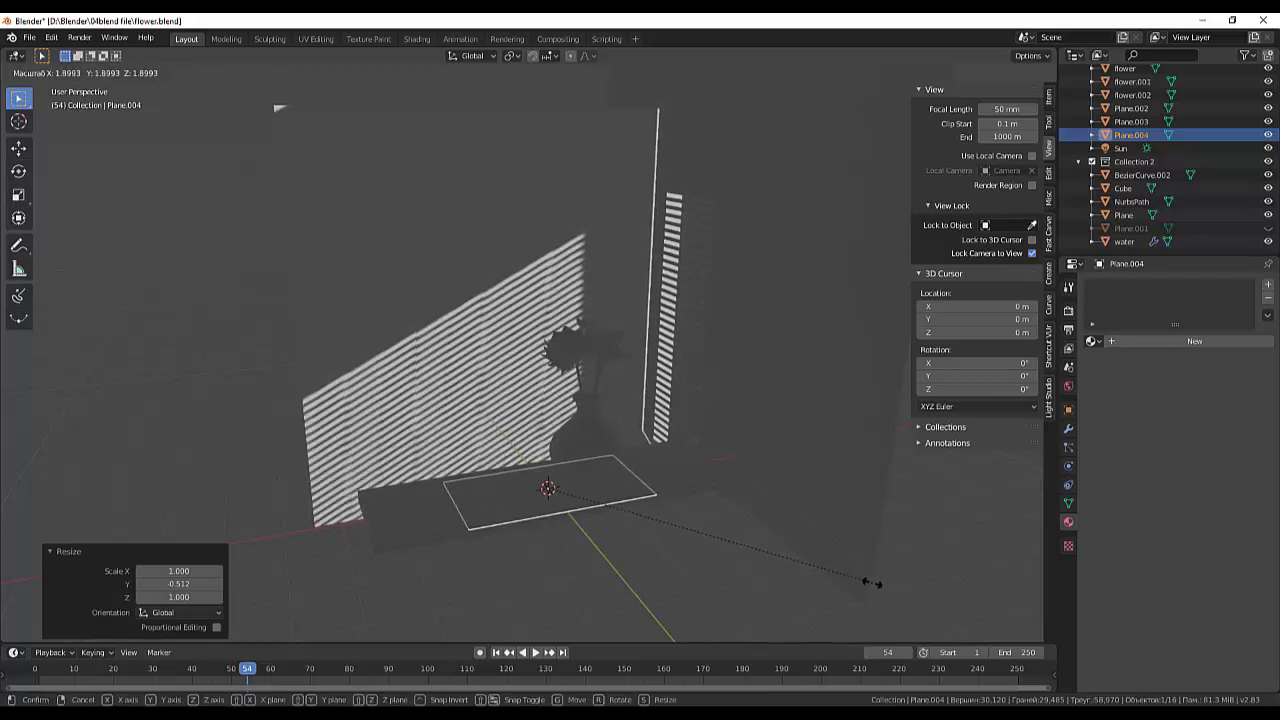
{"action": "key", "text": "y"}
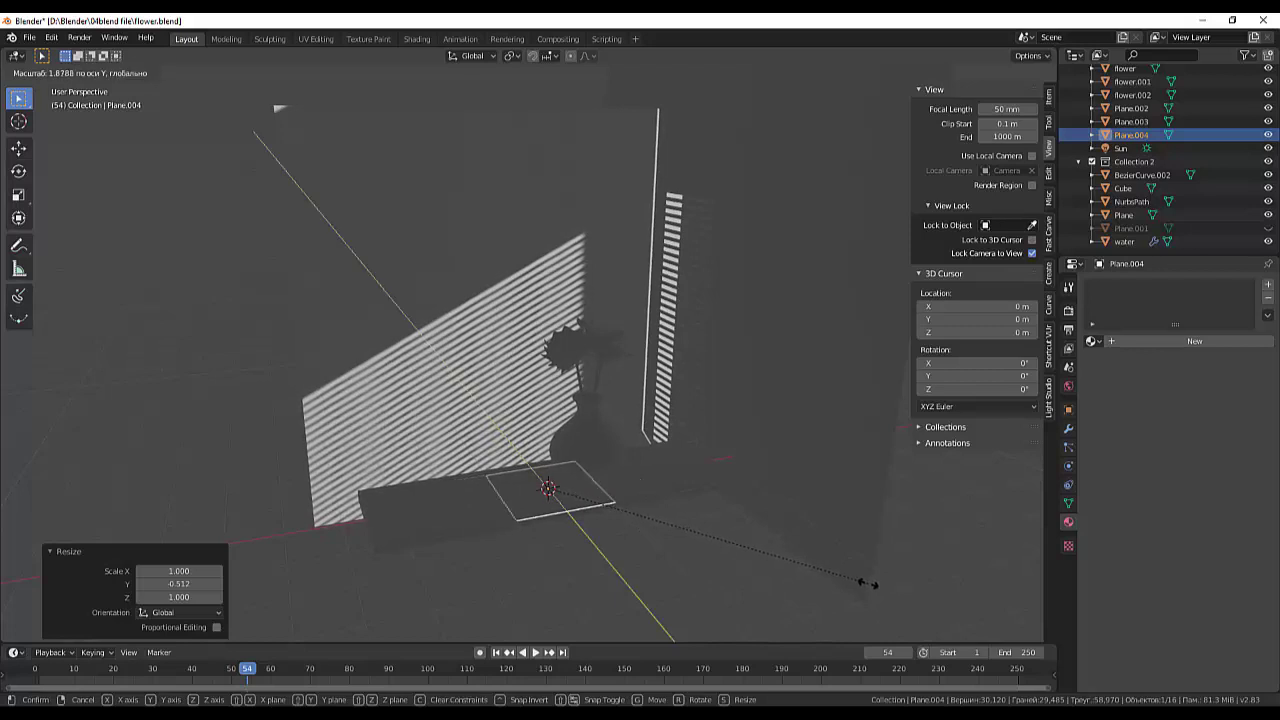
{"action": "left_click", "coordinate": [575, 499]}
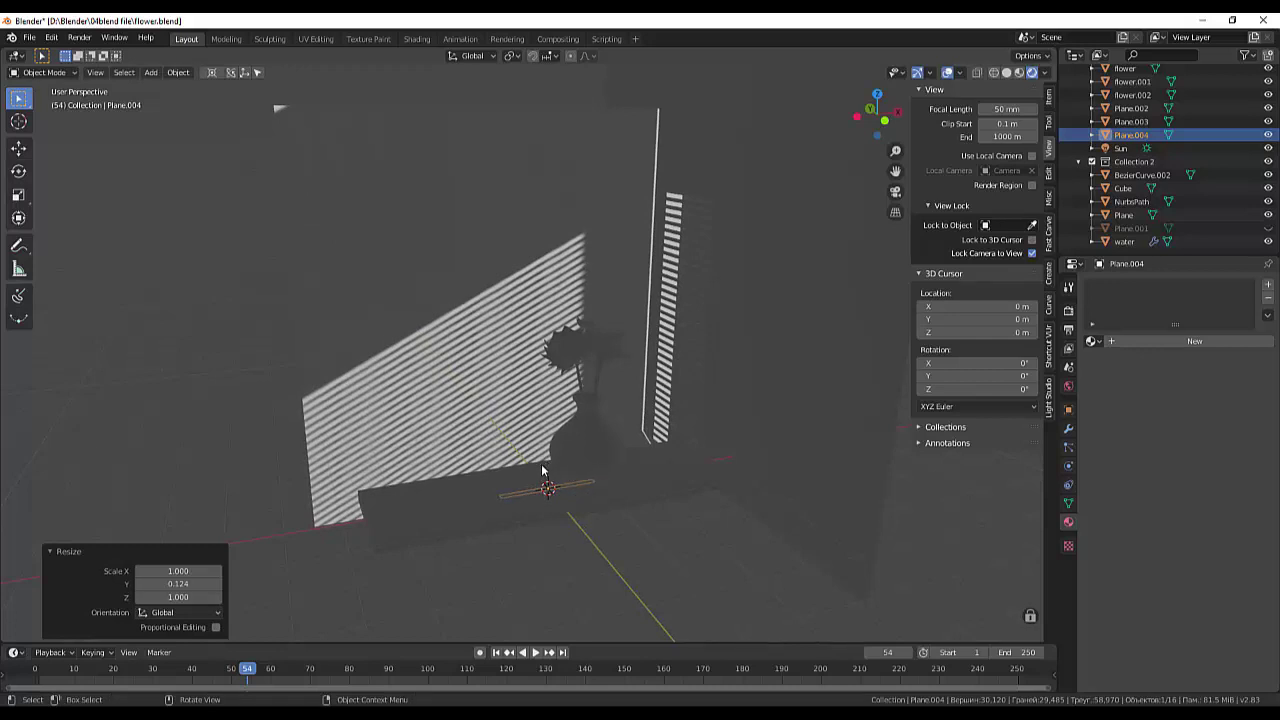
Stand the strip upright with a 90° Y rotation and stretch it 3.852 along Z
{"action": "key", "text": "r"}
{"action": "key", "text": "y"}
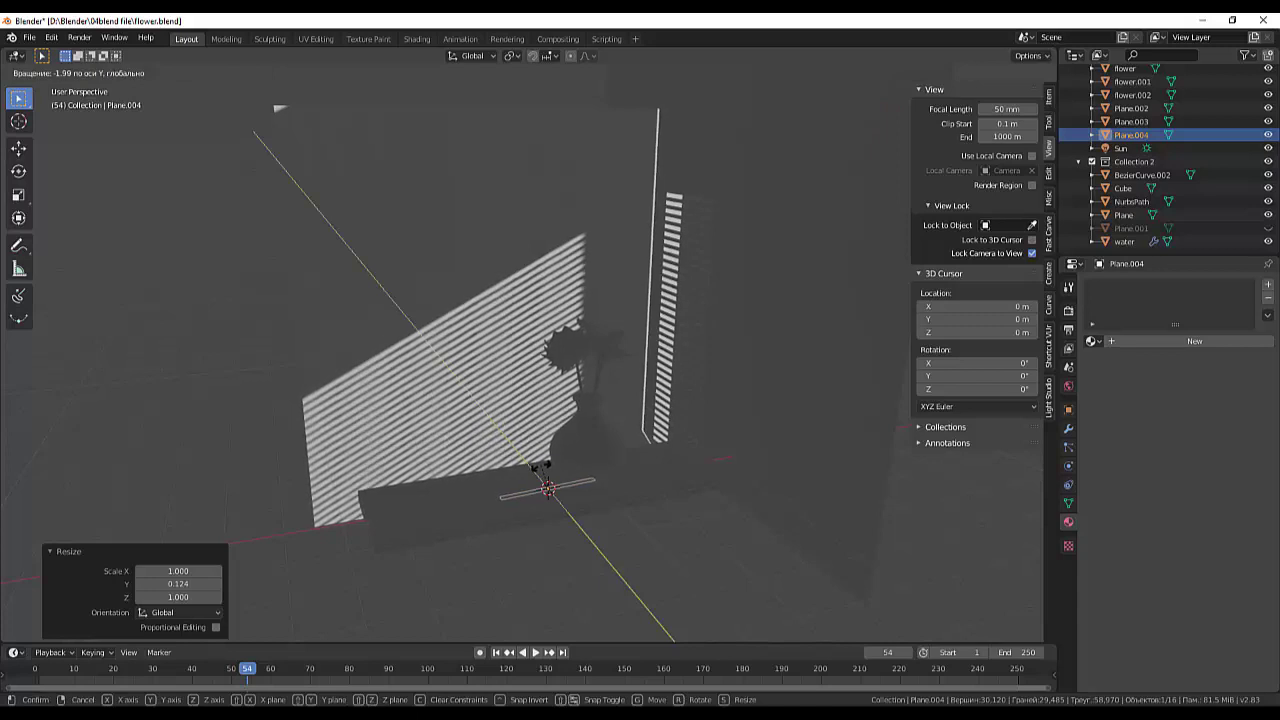
{"action": "type", "text": "90"}
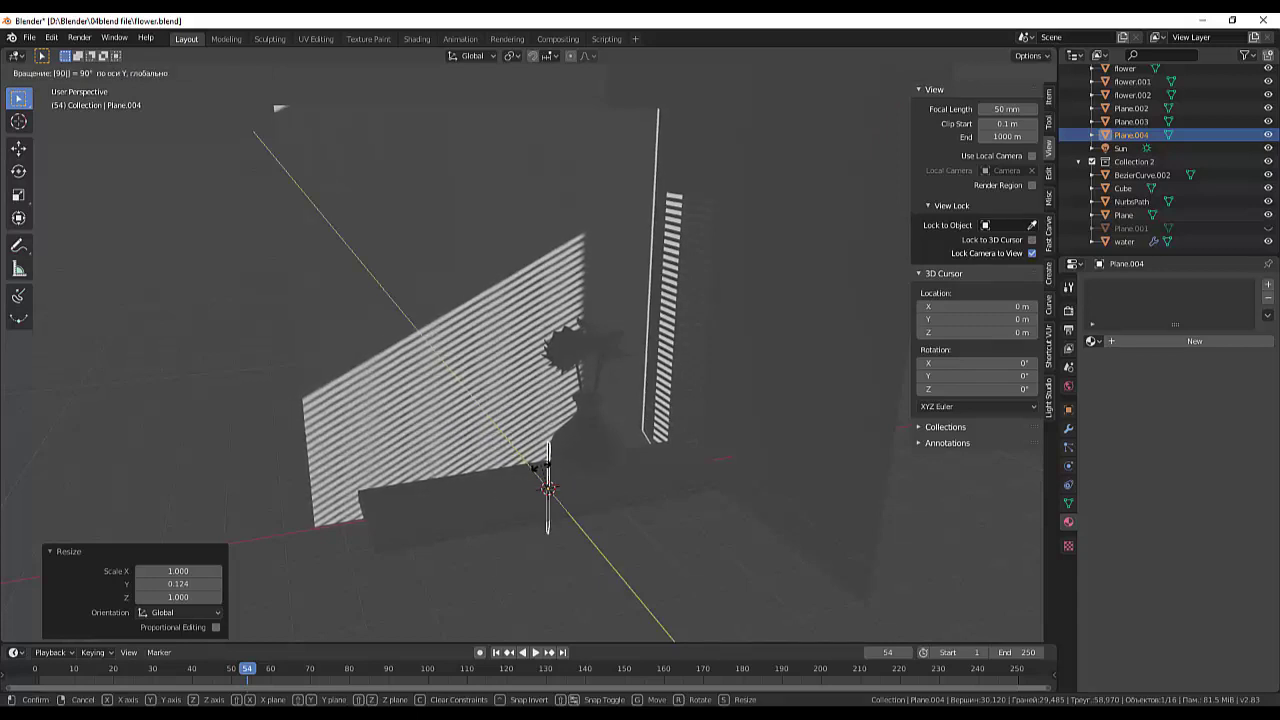
{"action": "key", "text": "Return"}
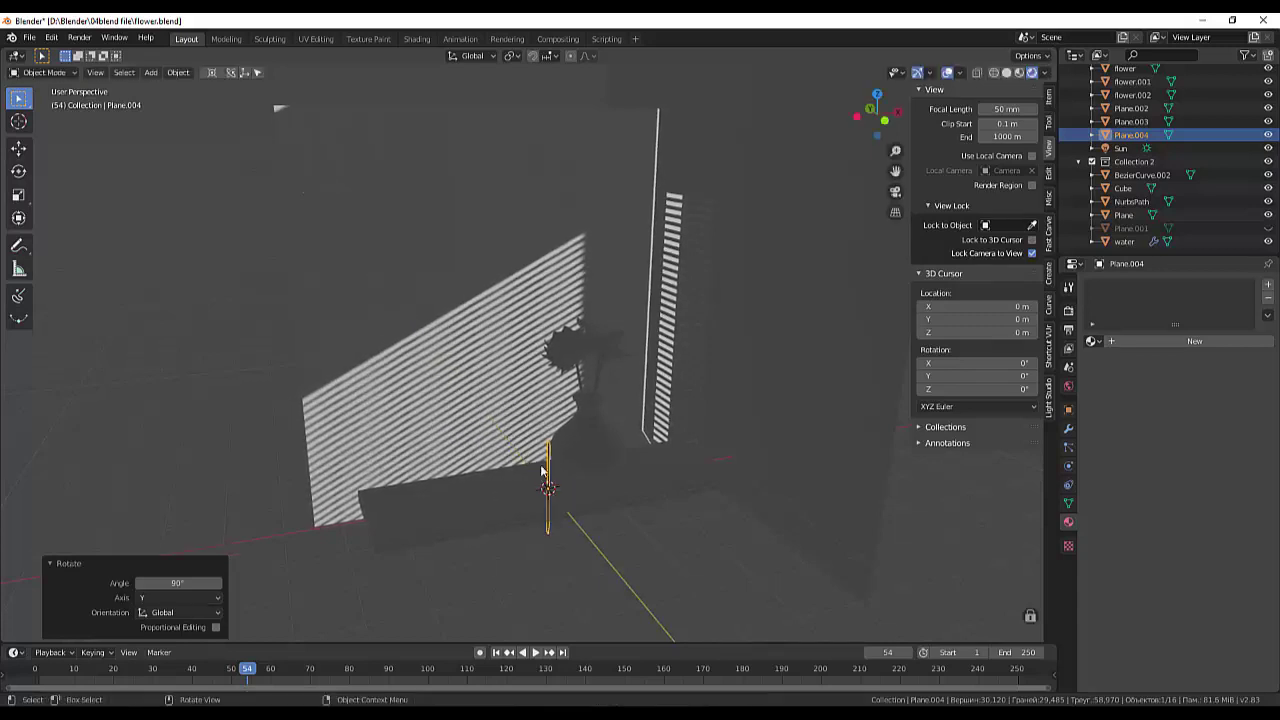
{"action": "key", "text": "s"}
{"action": "key", "text": "z"}
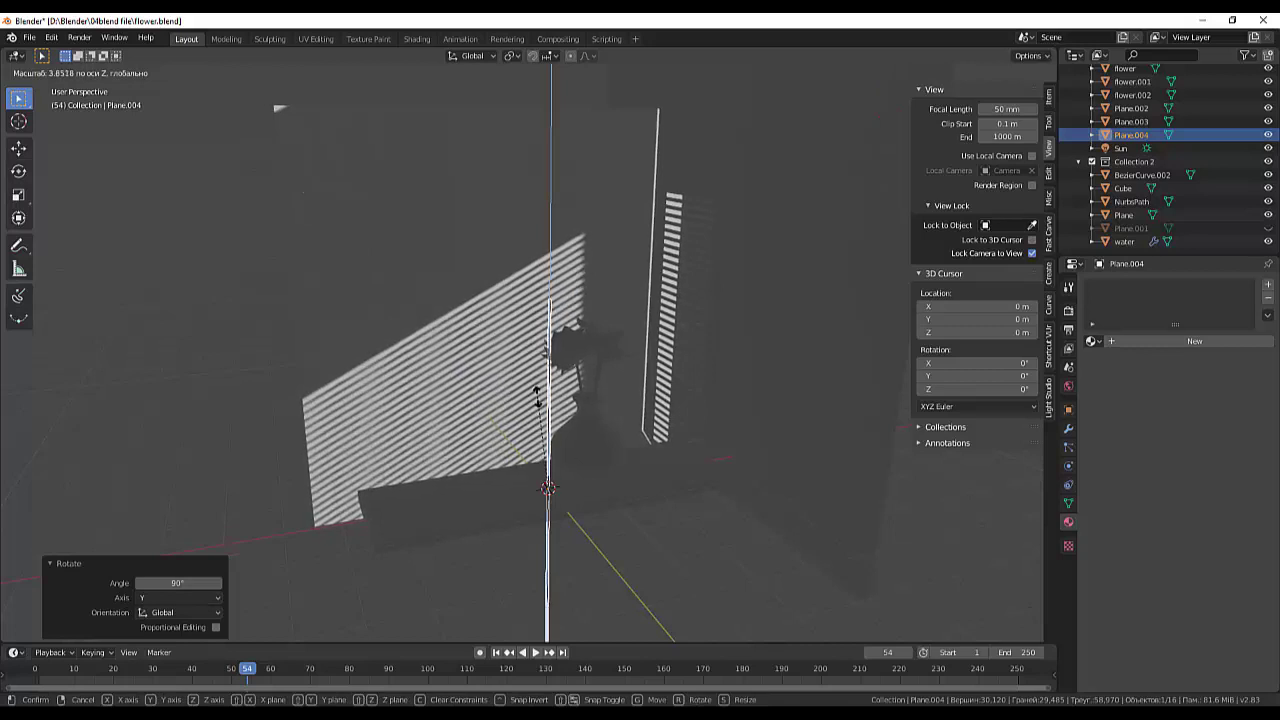
{"action": "left_click", "coordinate": [537, 397]}
{"action": "mouse_move", "coordinate": [537, 397]}
{"action": "middle_mouse_down"}
{"action": "mouse_move", "coordinate": [628, 440]}
{"action": "mouse_move", "coordinate": [510, 442]}
{"action": "middle_mouse_up"}
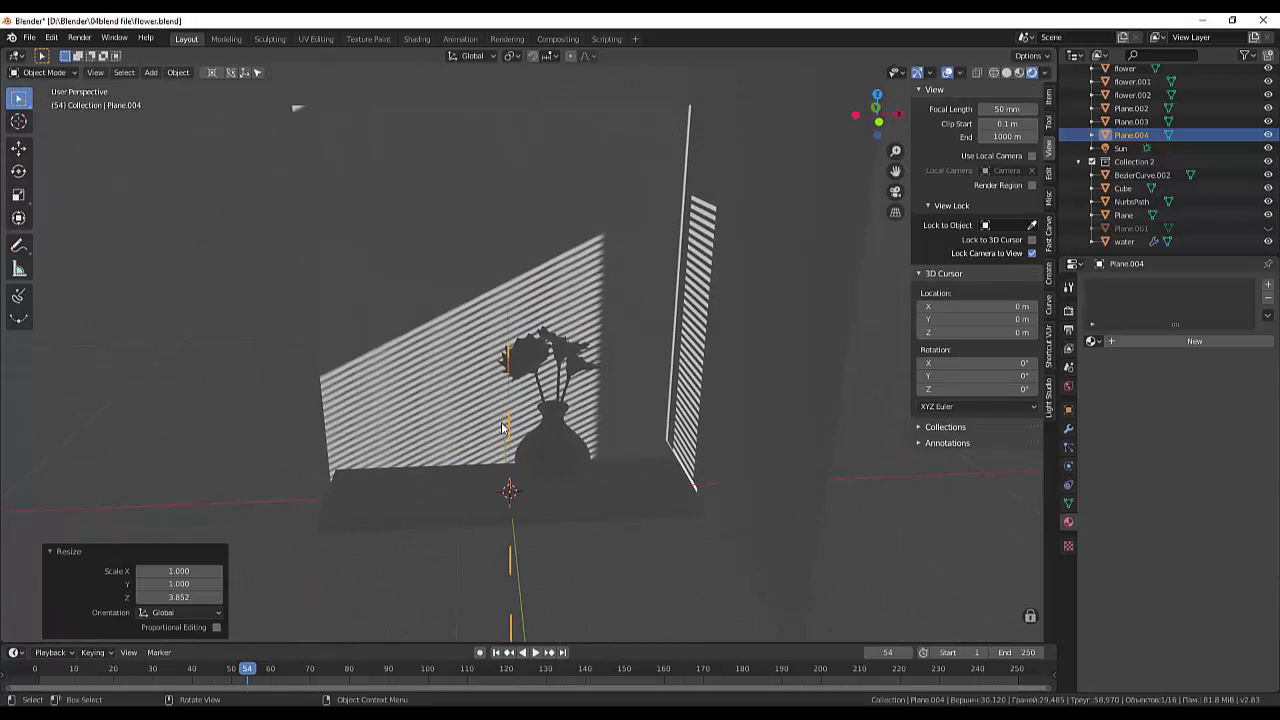
Move Plane.004 beside the blinds near the wall
{"action": "key", "text": "g"}
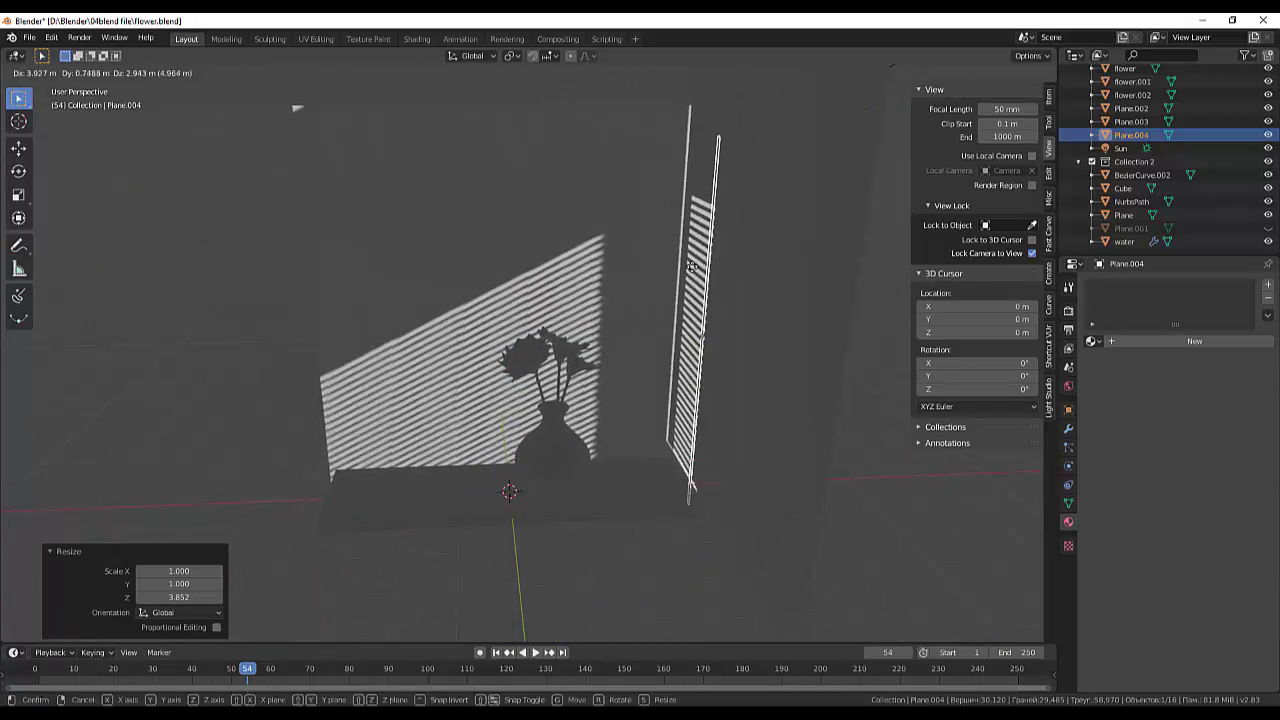
{"action": "left_click", "coordinate": [703, 279]}
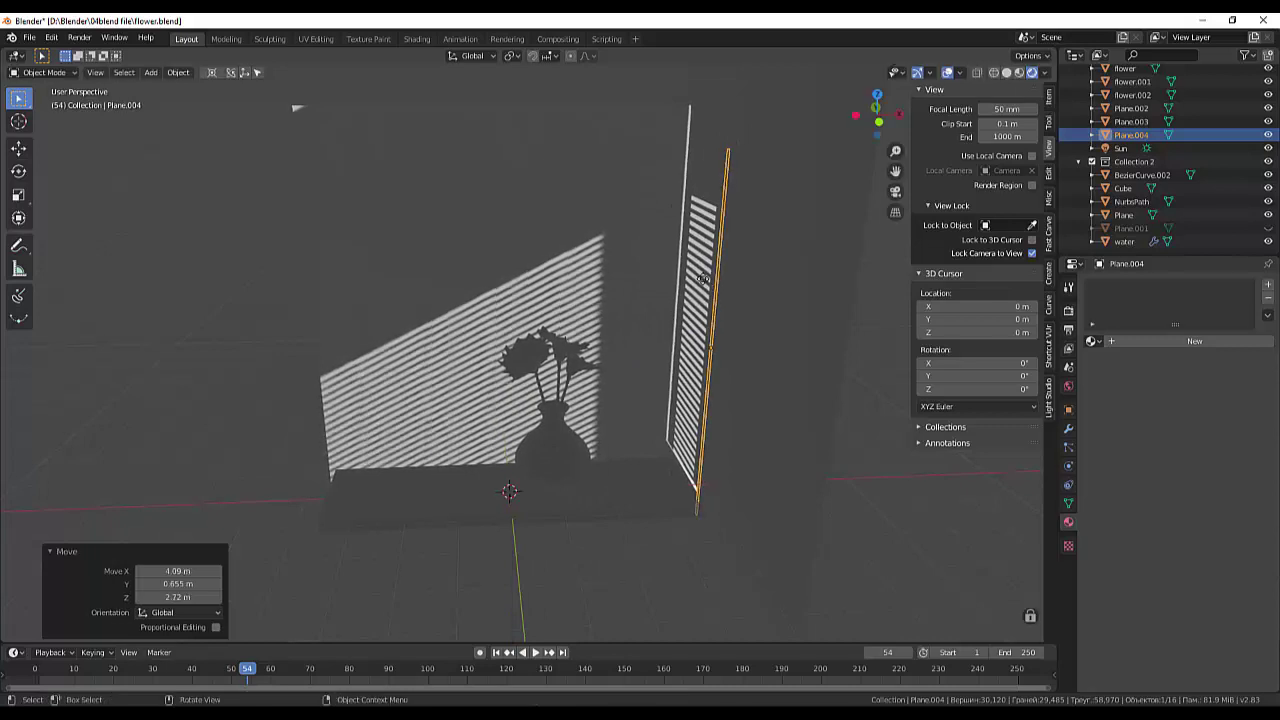
{"action": "middle_click_drag", "start_coordinate": [703, 279], "coordinate": [897, 308]}
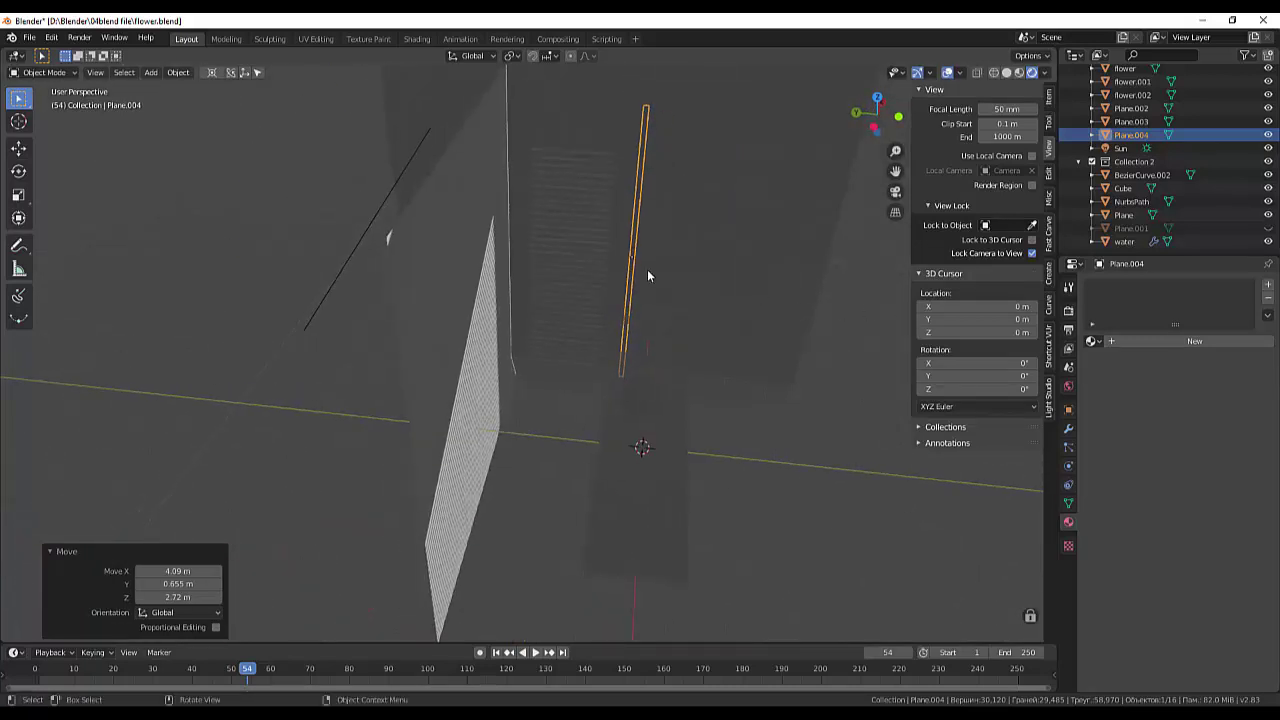
{"action": "key", "text": "g"}
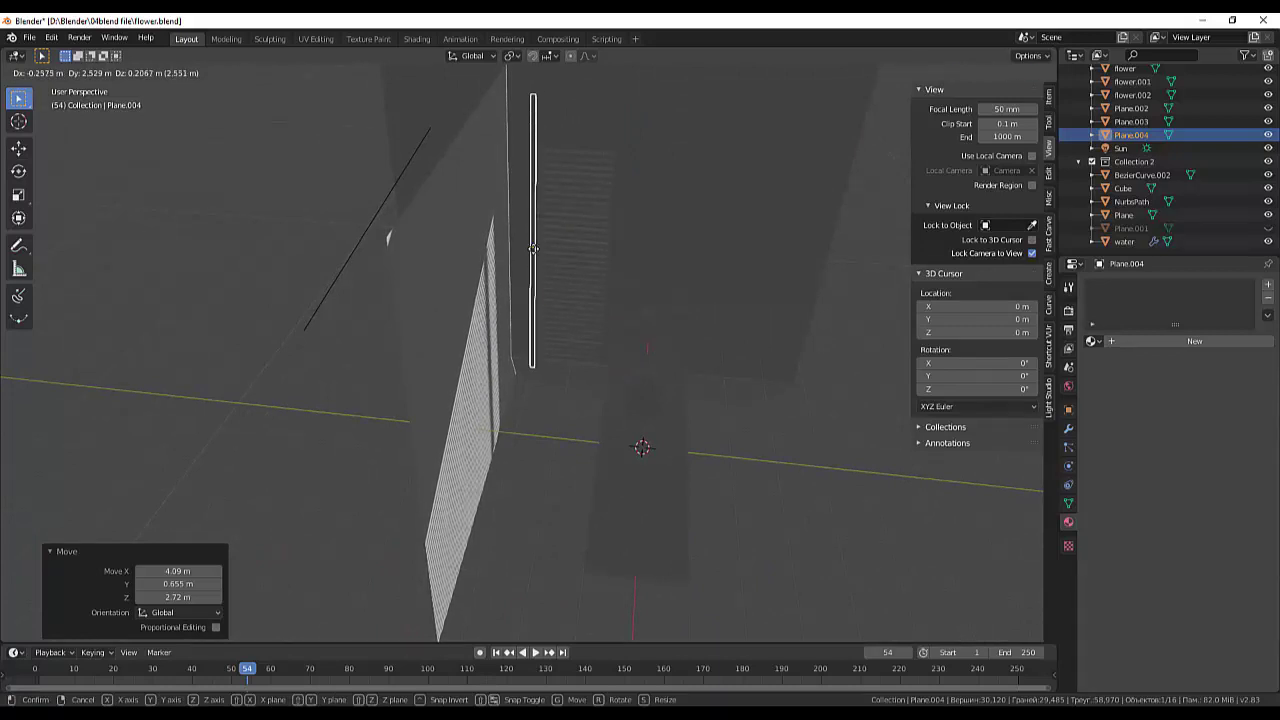
{"action": "left_click", "coordinate": [537, 245]}
{"action": "middle_click_drag", "start_coordinate": [632, 256], "coordinate": [503, 229]}
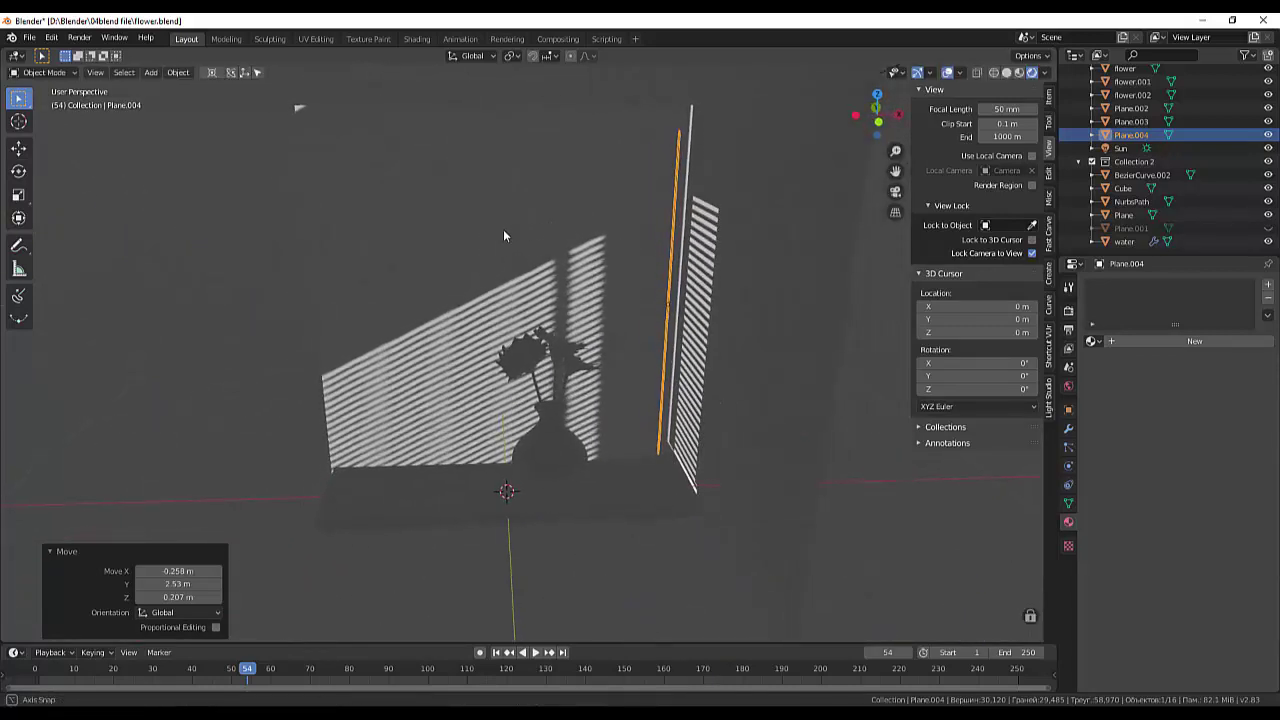
{"action": "middle_click_drag", "start_coordinate": [497, 287], "coordinate": [502, 327]}
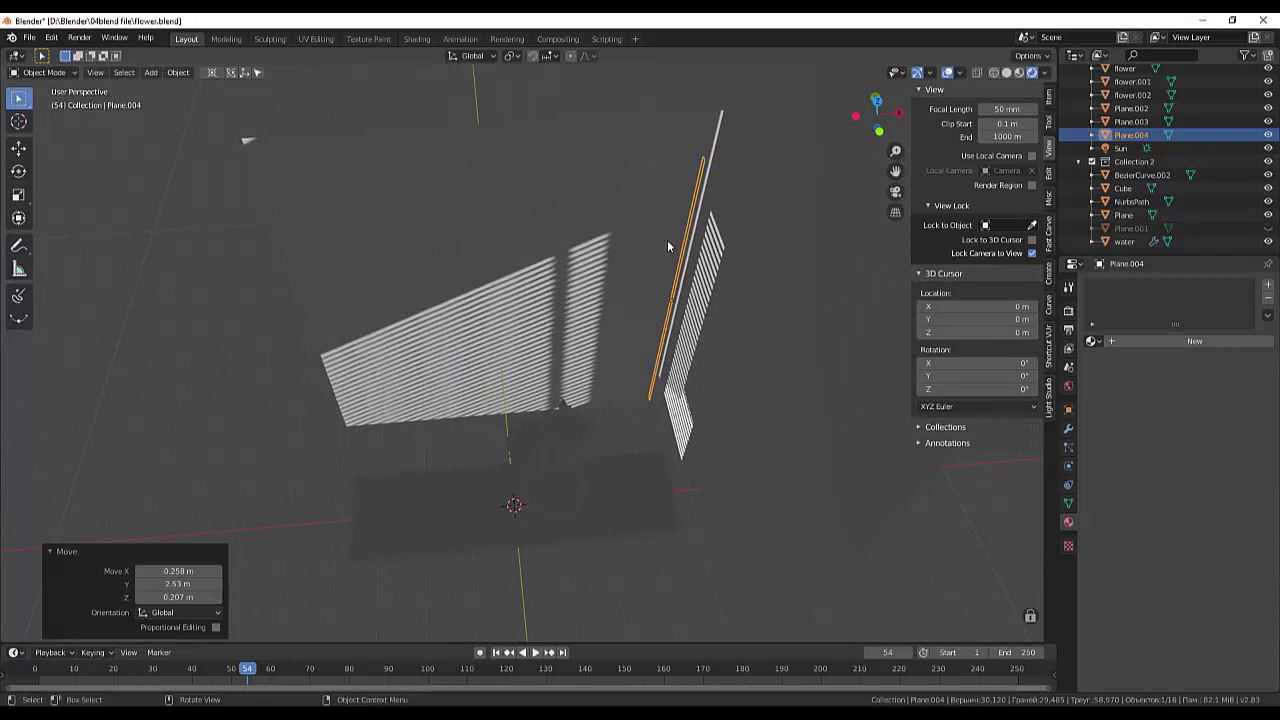
Try resizing the strip along Y, then undo it and clear the selection
{"action": "key", "text": "s"}
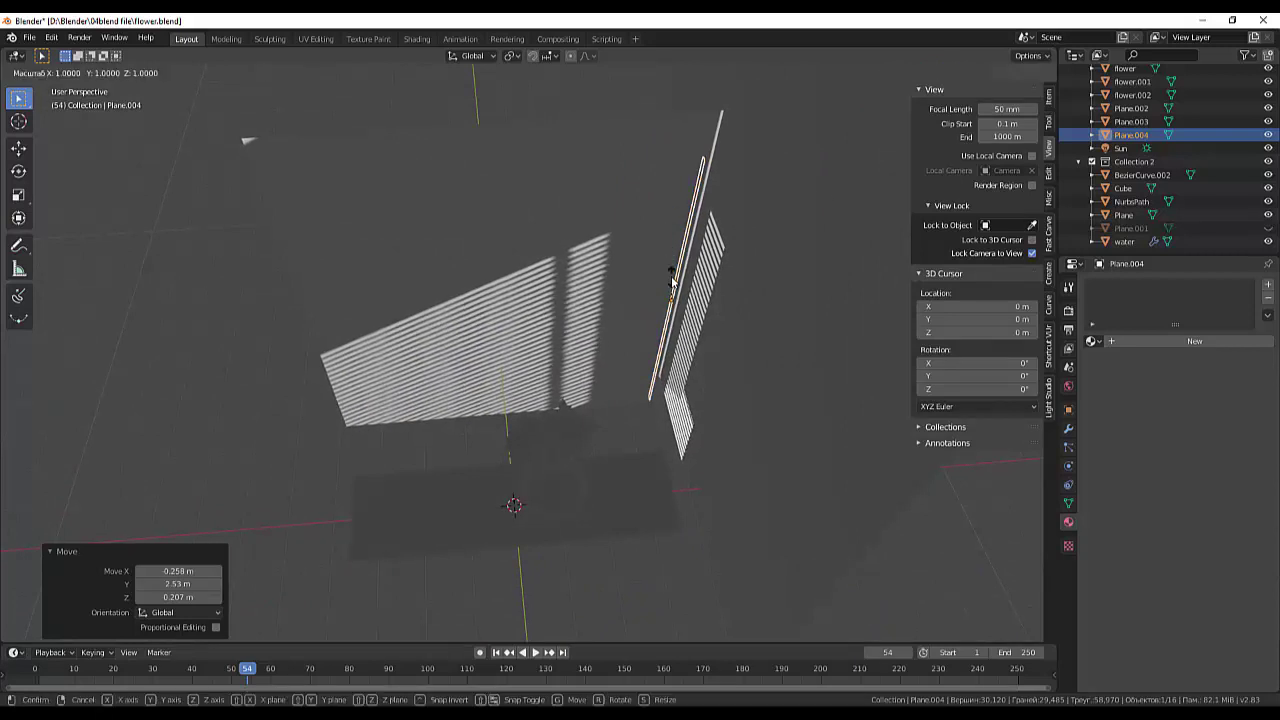
{"action": "key", "text": "y"}
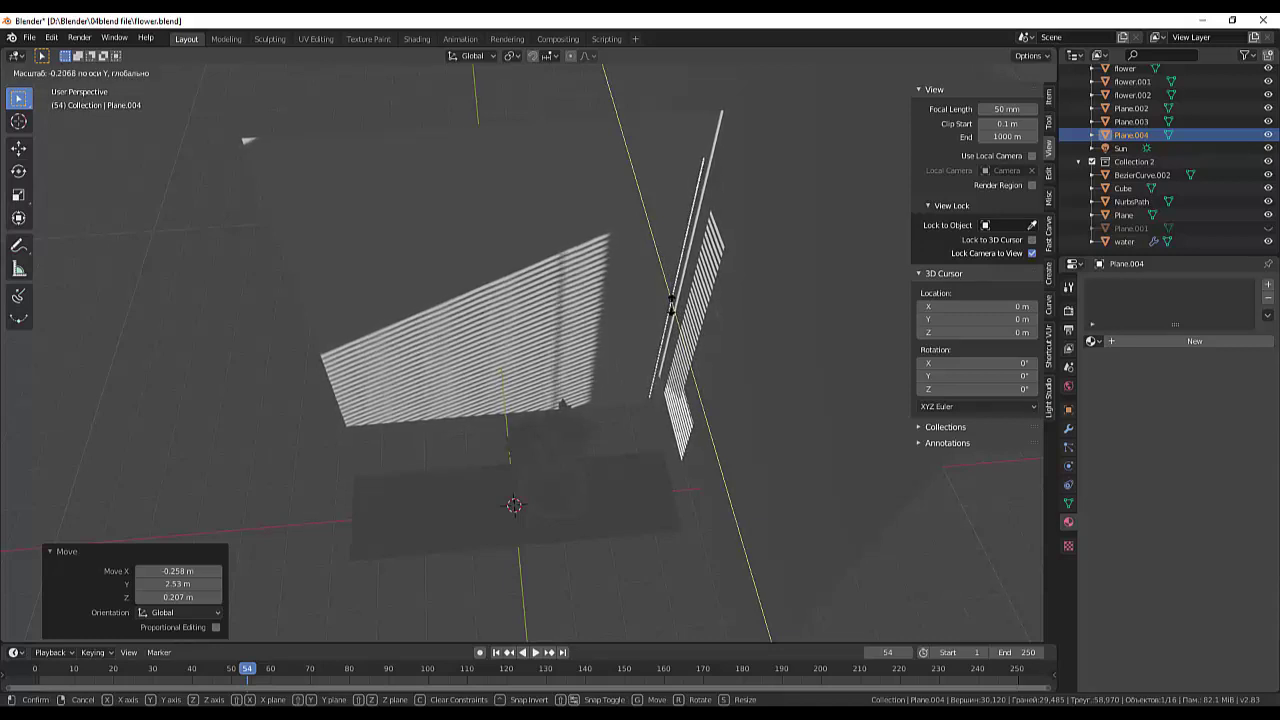
{"action": "left_click", "coordinate": [693, 323]}
{"action": "key", "text": "ctrl+z"}
{"action": "middle_click_drag", "start_coordinate": [779, 344], "coordinate": [757, 259]}
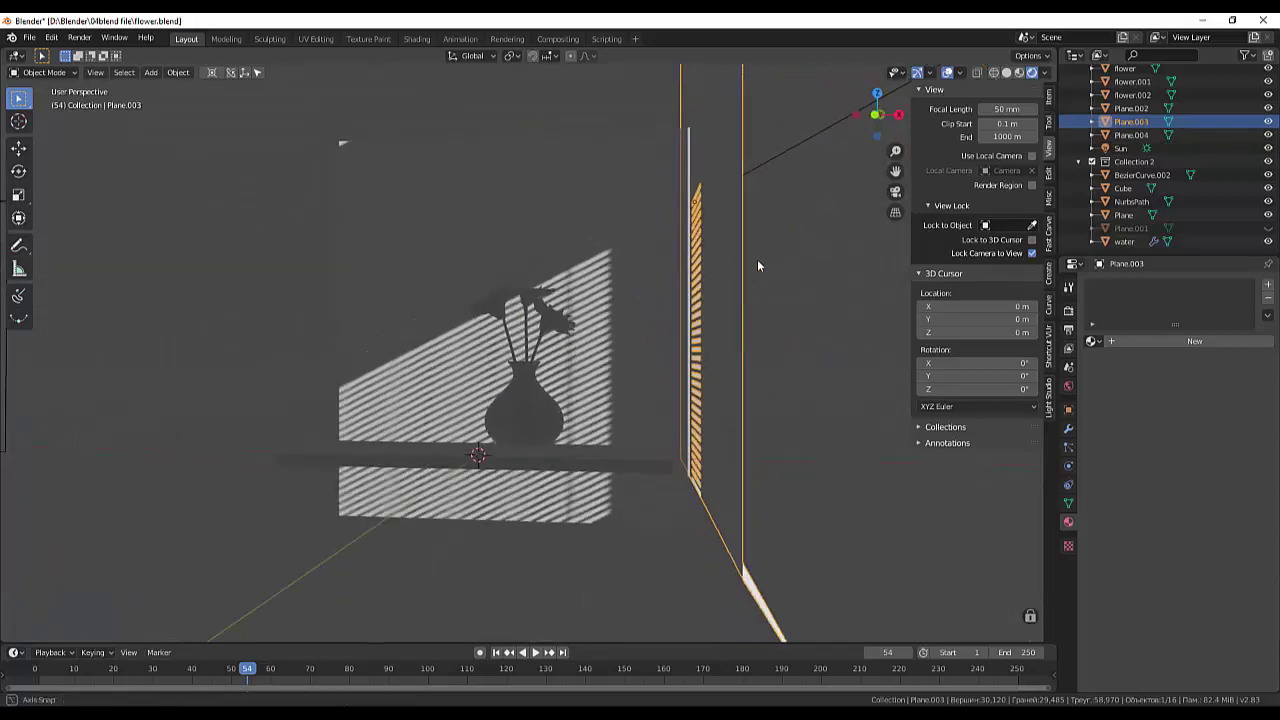
{"action": "left_click", "coordinate": [840, 389]}
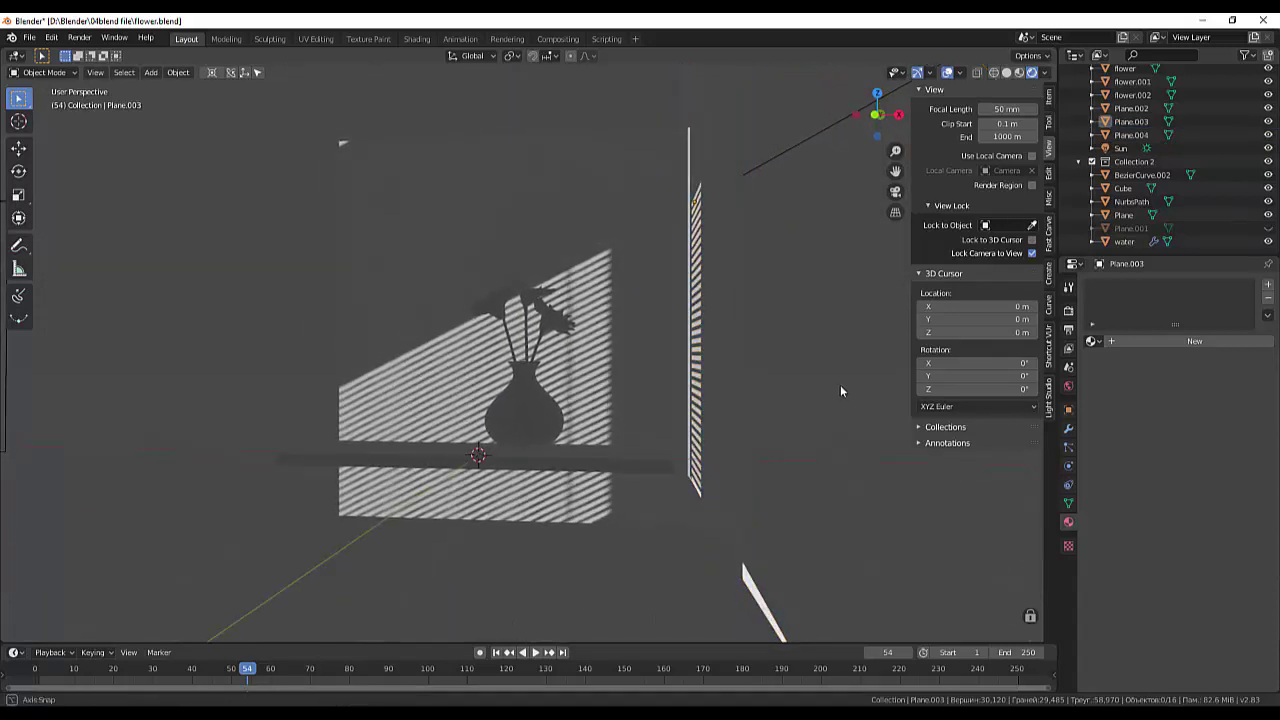
{"action": "middle_click_drag", "start_coordinate": [840, 384], "coordinate": [816, 356]}
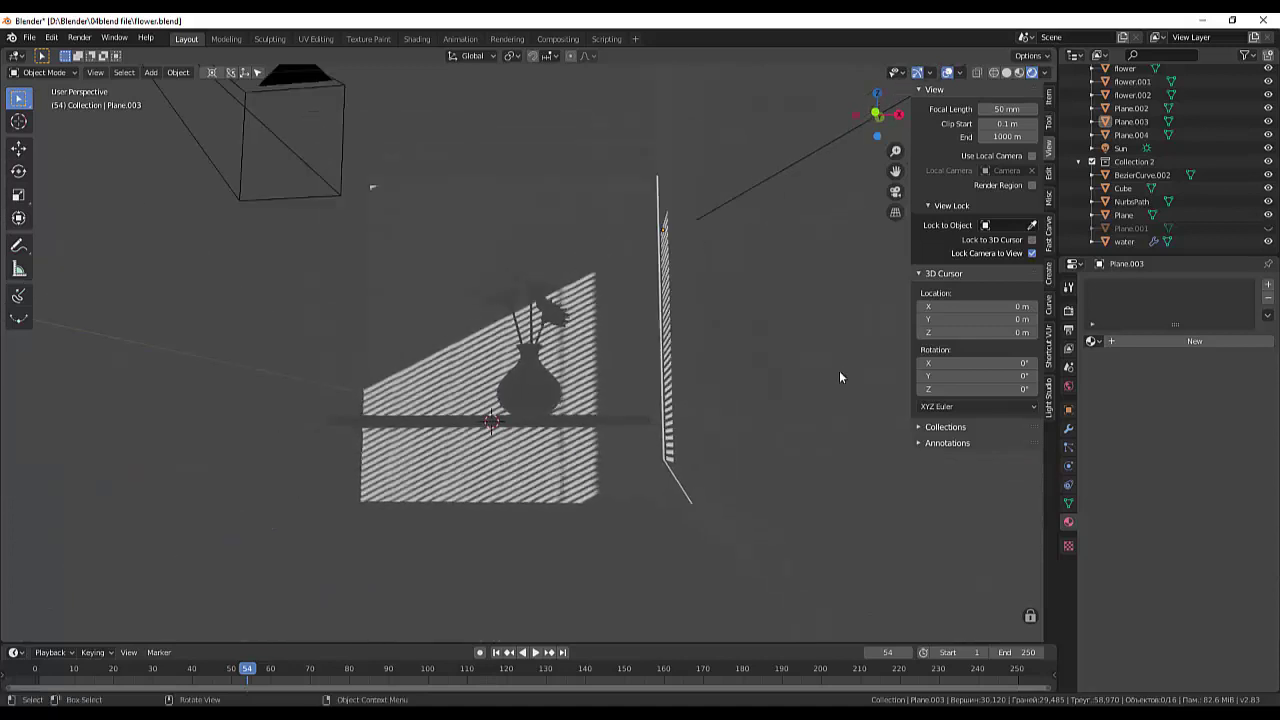
Check the camera view, then select and frame the blinds plane
{"action": "key", "text": "KP_0"}
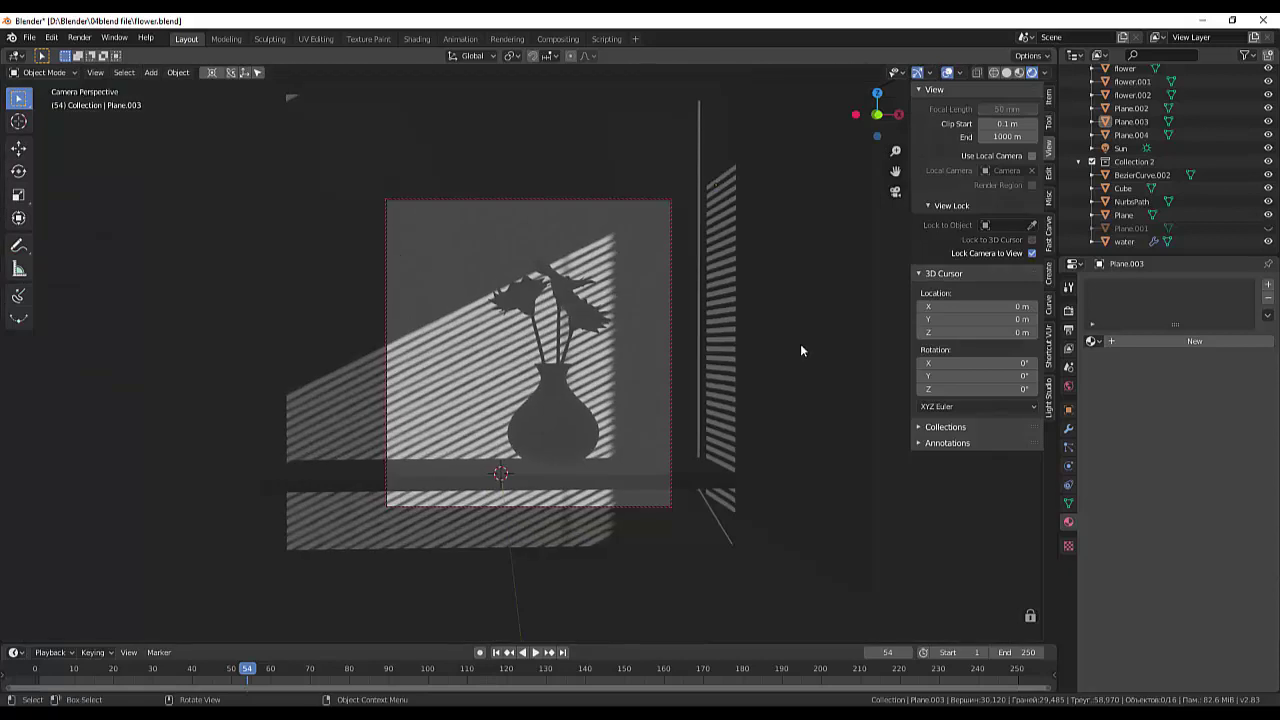
{"action": "left_click", "coordinate": [791, 396]}
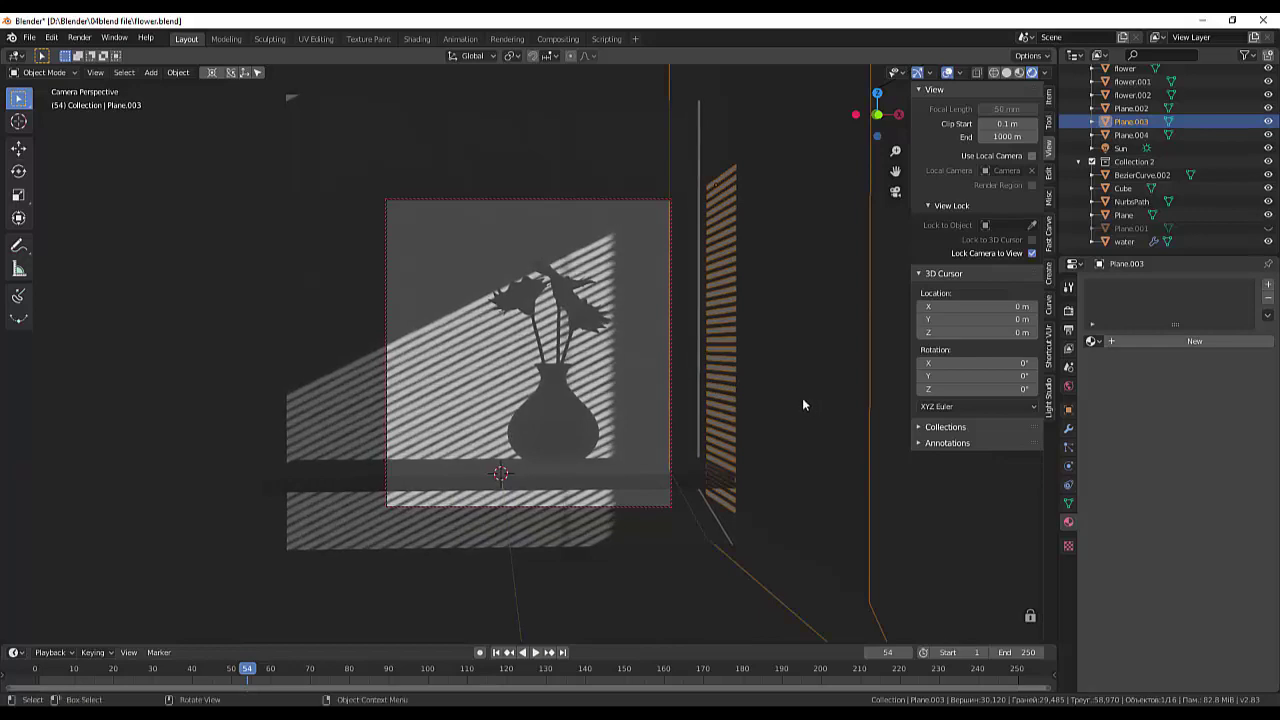
{"action": "key", "text": "KP_Decimal"}
{"action": "mouse_move", "coordinate": [801, 397]}
{"action": "middle_mouse_down"}
{"action": "mouse_move", "coordinate": [765, 488]}
{"action": "mouse_move", "coordinate": [674, 526]}
{"action": "mouse_move", "coordinate": [412, 471]}
{"action": "mouse_move", "coordinate": [303, 414]}
{"action": "mouse_move", "coordinate": [391, 437]}
{"action": "mouse_move", "coordinate": [382, 412]}
{"action": "mouse_move", "coordinate": [278, 413]}
{"action": "middle_mouse_up"}
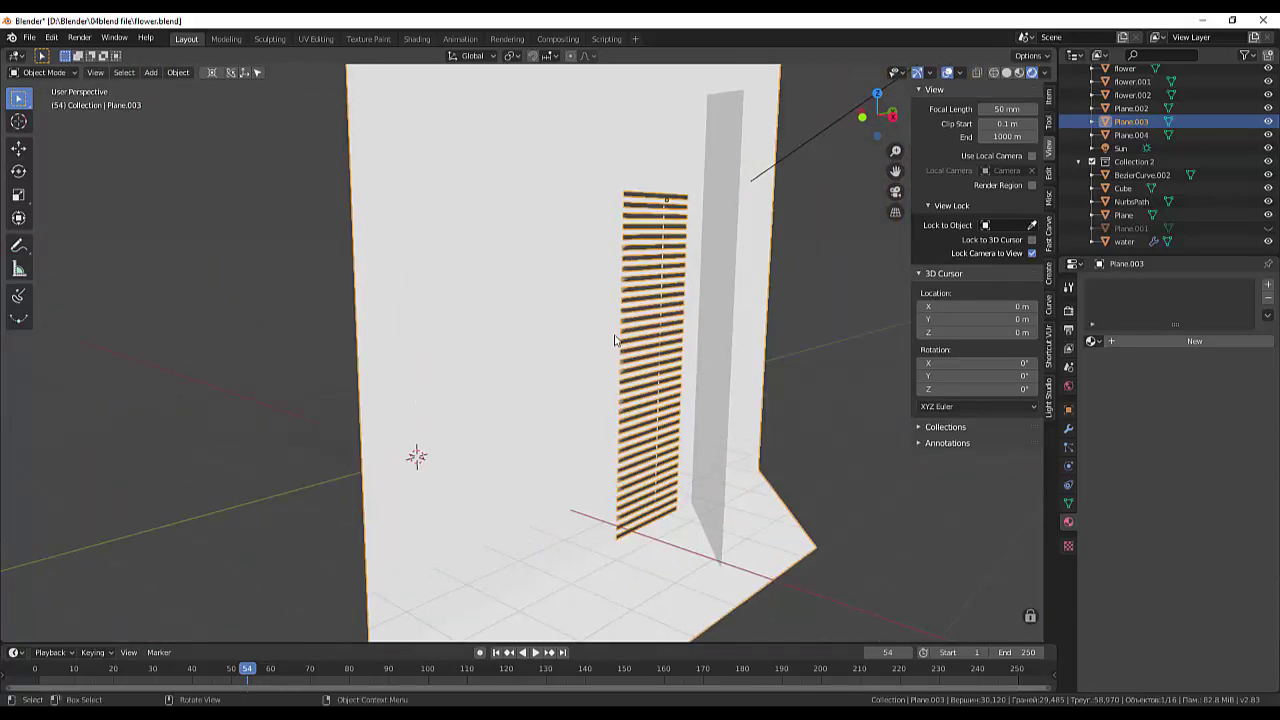
Select Plane.004 and move it 0.487 m along X
{"action": "left_click", "coordinate": [664, 232]}
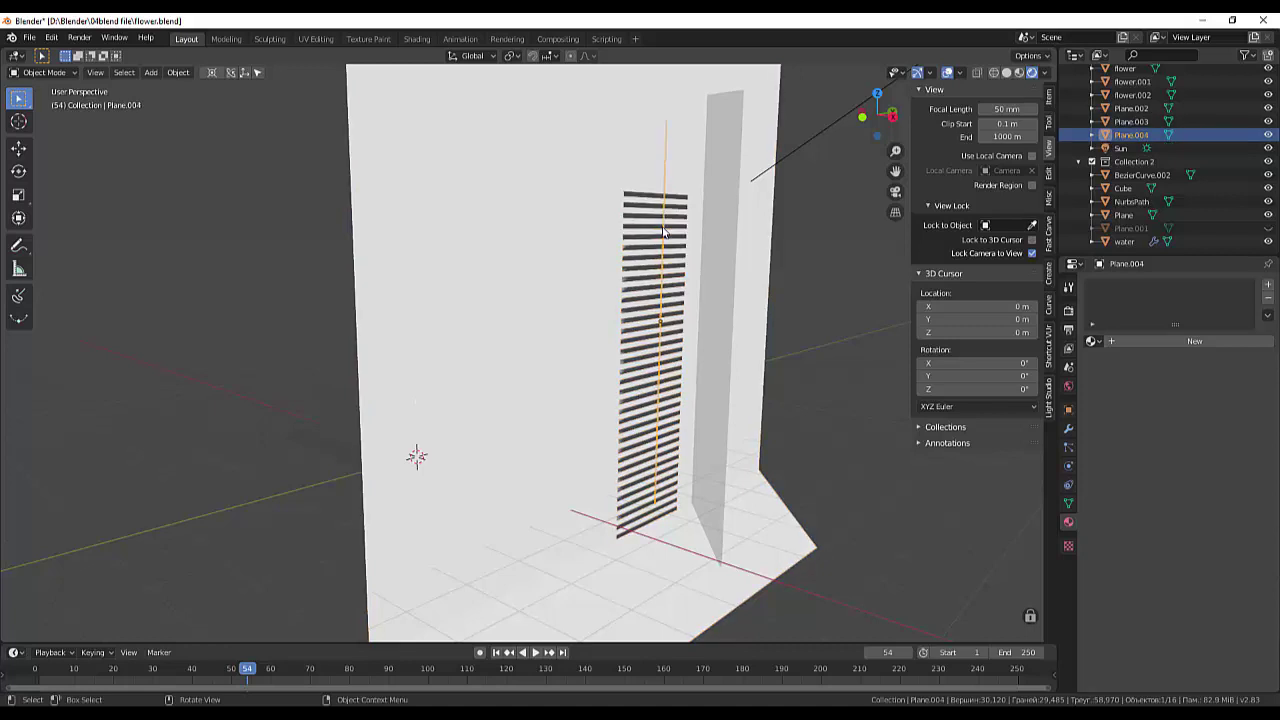
{"action": "mouse_move", "coordinate": [666, 234]}
{"action": "middle_mouse_down"}
{"action": "mouse_move", "coordinate": [815, 288]}
{"action": "mouse_move", "coordinate": [737, 417]}
{"action": "mouse_move", "coordinate": [684, 377]}
{"action": "middle_mouse_up"}
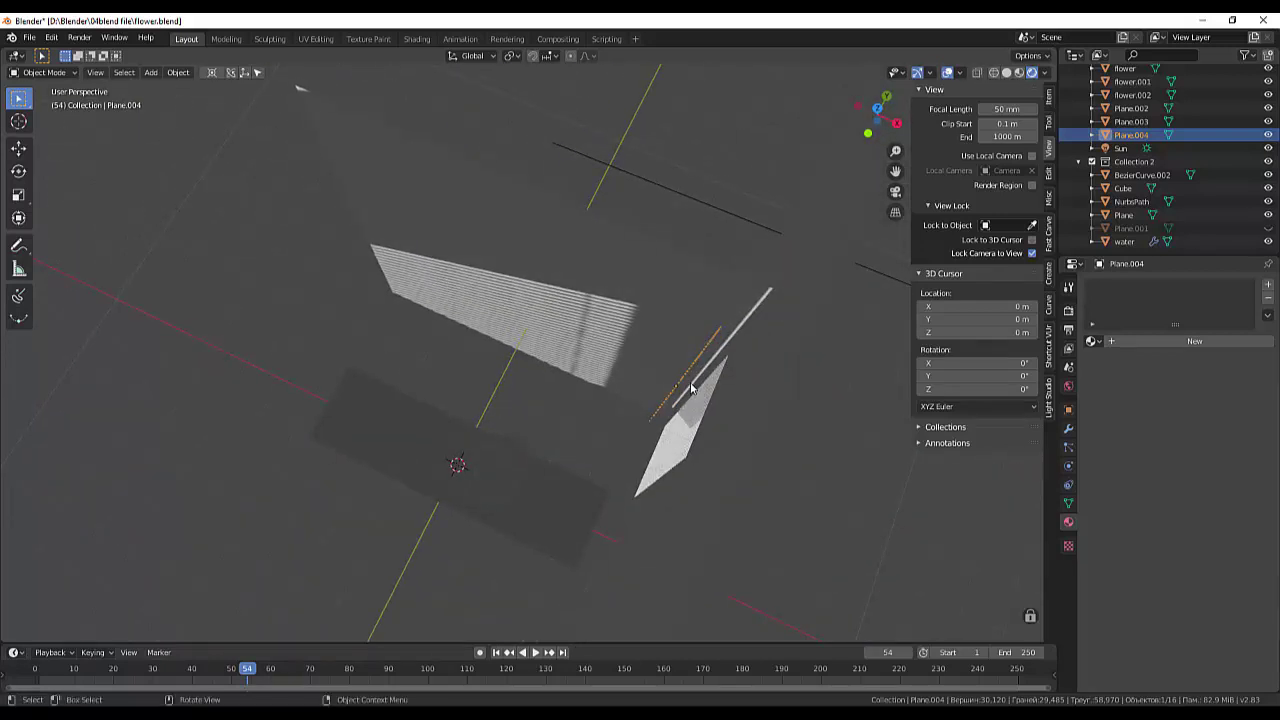
{"action": "key", "text": "g"}
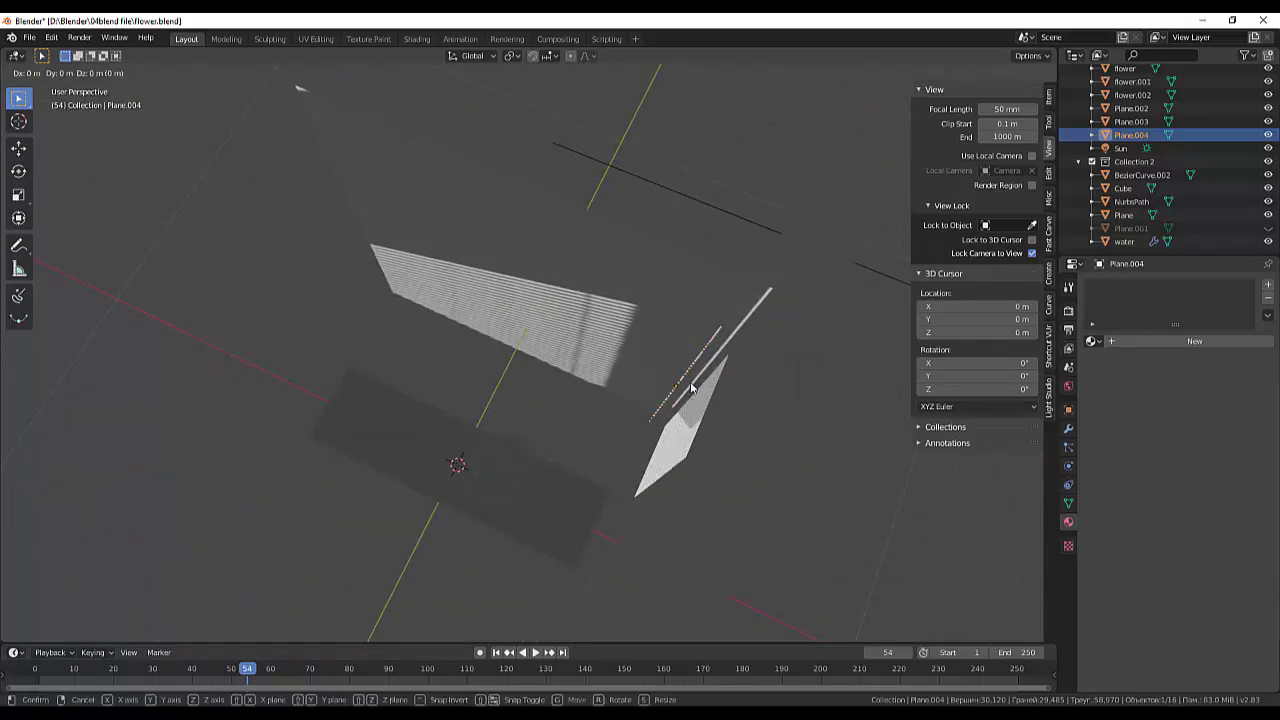
{"action": "key", "text": "x"}
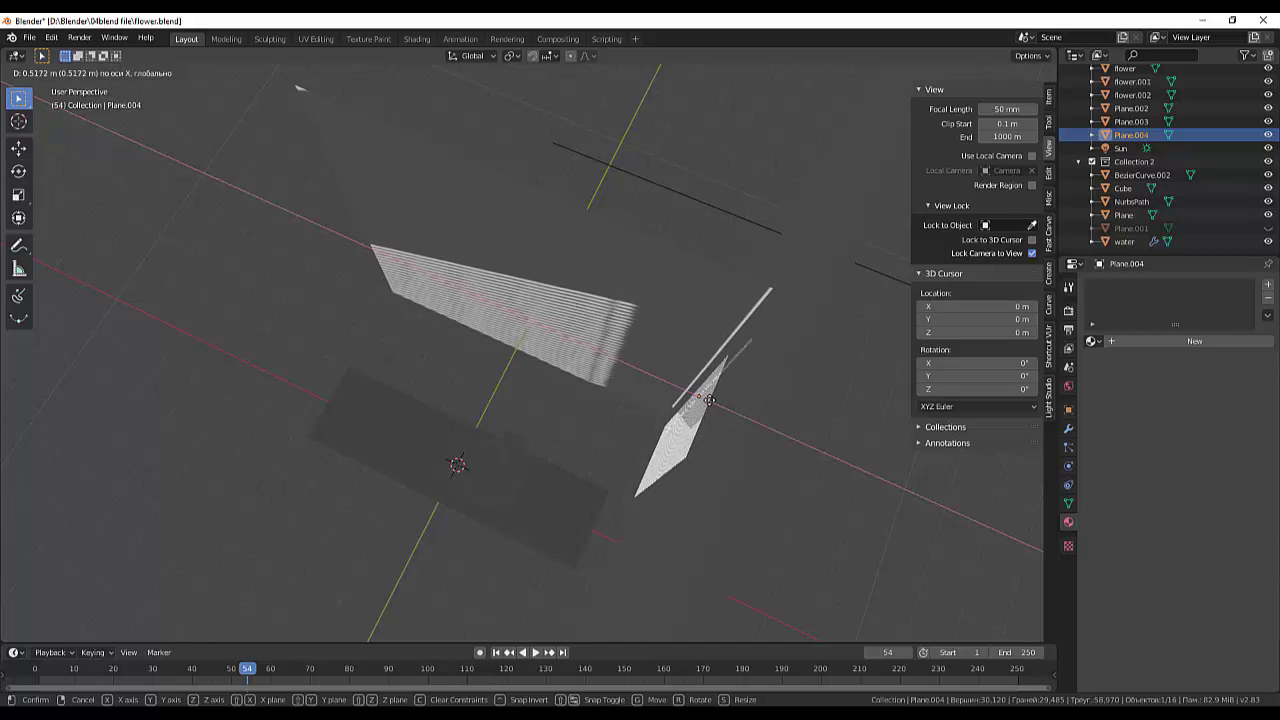
{"action": "left_click", "coordinate": [709, 399]}
Review the striped vase shadow through the camera view, then clear the selection
{"action": "mouse_move", "coordinate": [709, 400]}
{"action": "middle_mouse_down"}
{"action": "mouse_move", "coordinate": [809, 407]}
{"action": "mouse_move", "coordinate": [878, 338]}
{"action": "mouse_move", "coordinate": [767, 318]}
{"action": "middle_mouse_up"}
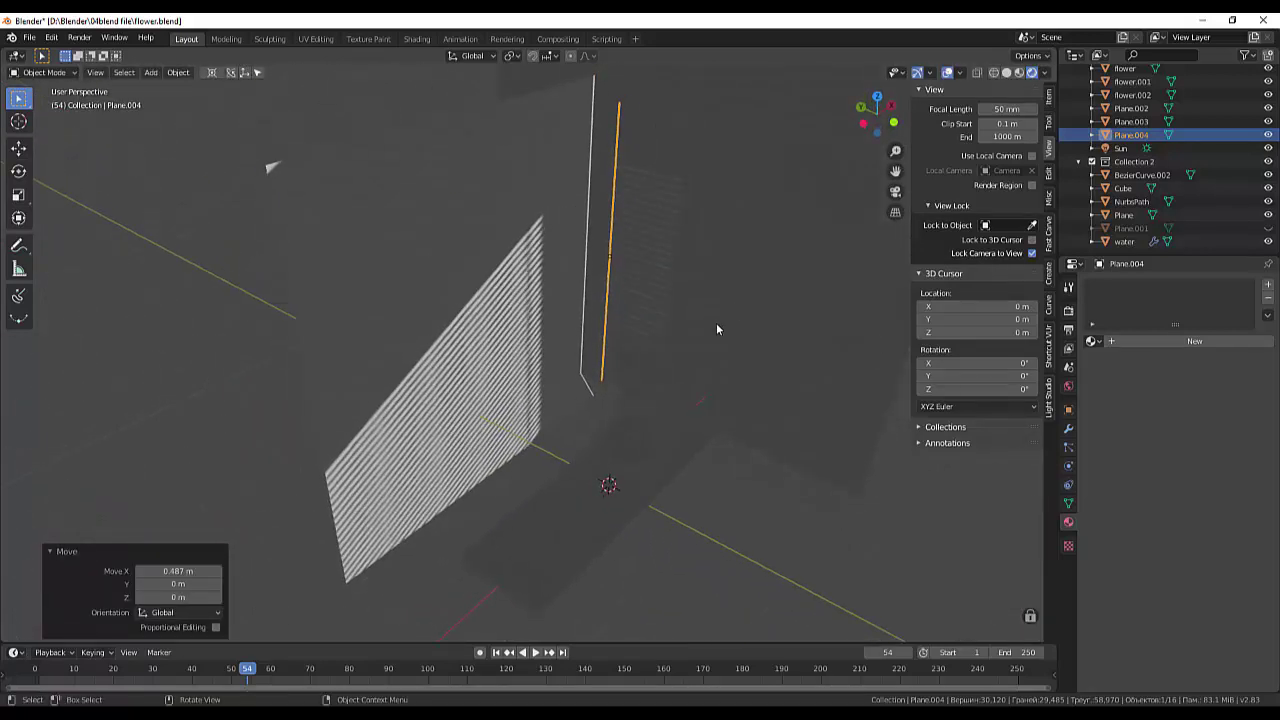
{"action": "key", "text": "KP_0"}
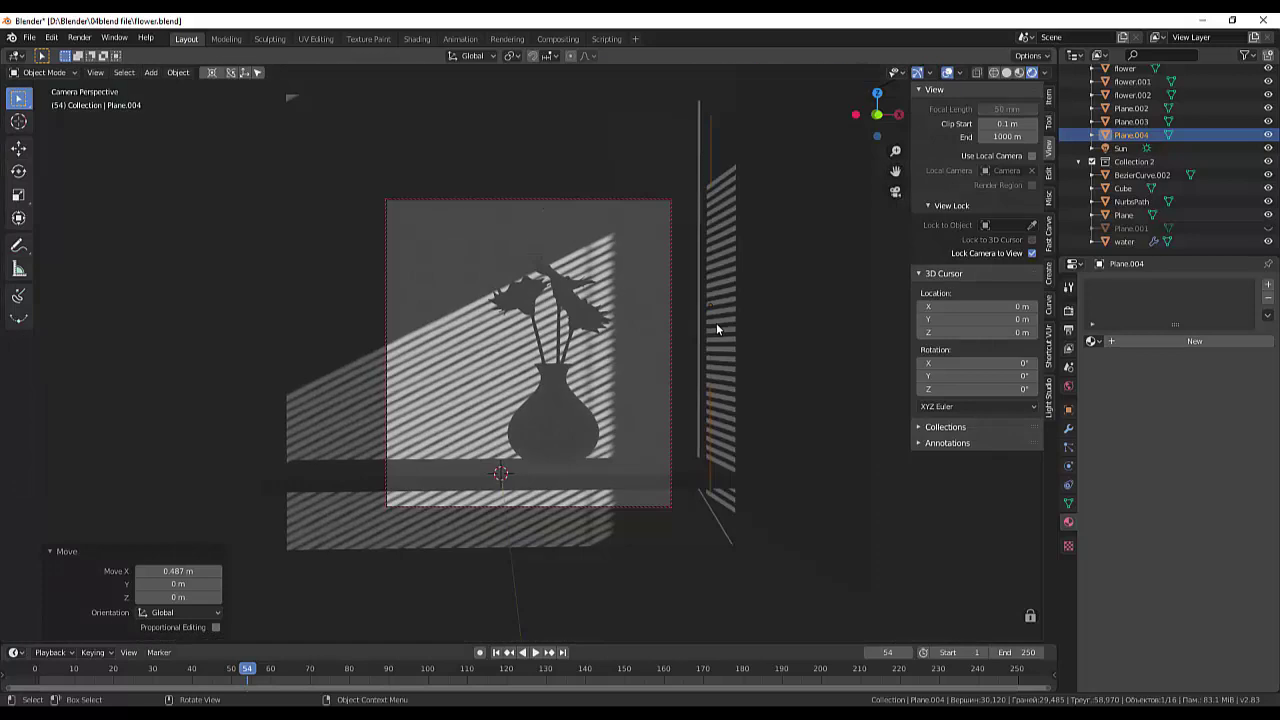
{"action": "left_click", "coordinate": [815, 424]}
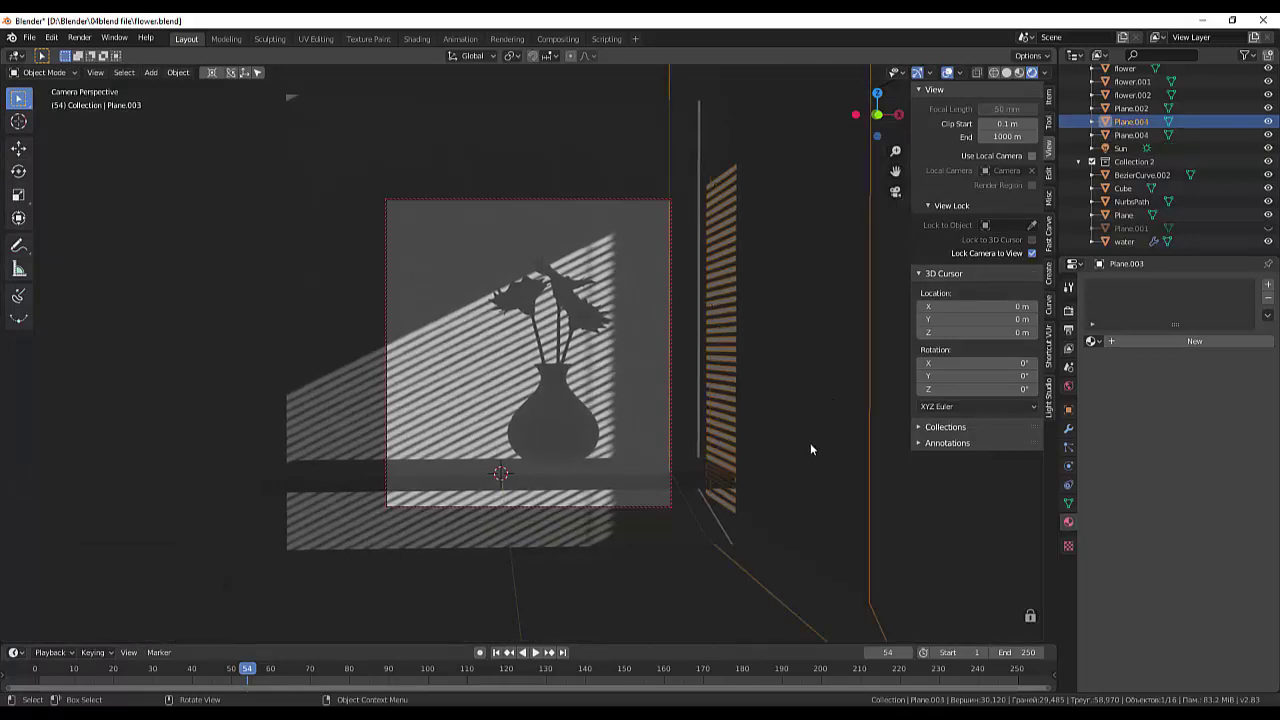
{"action": "left_click", "coordinate": [951, 490]}
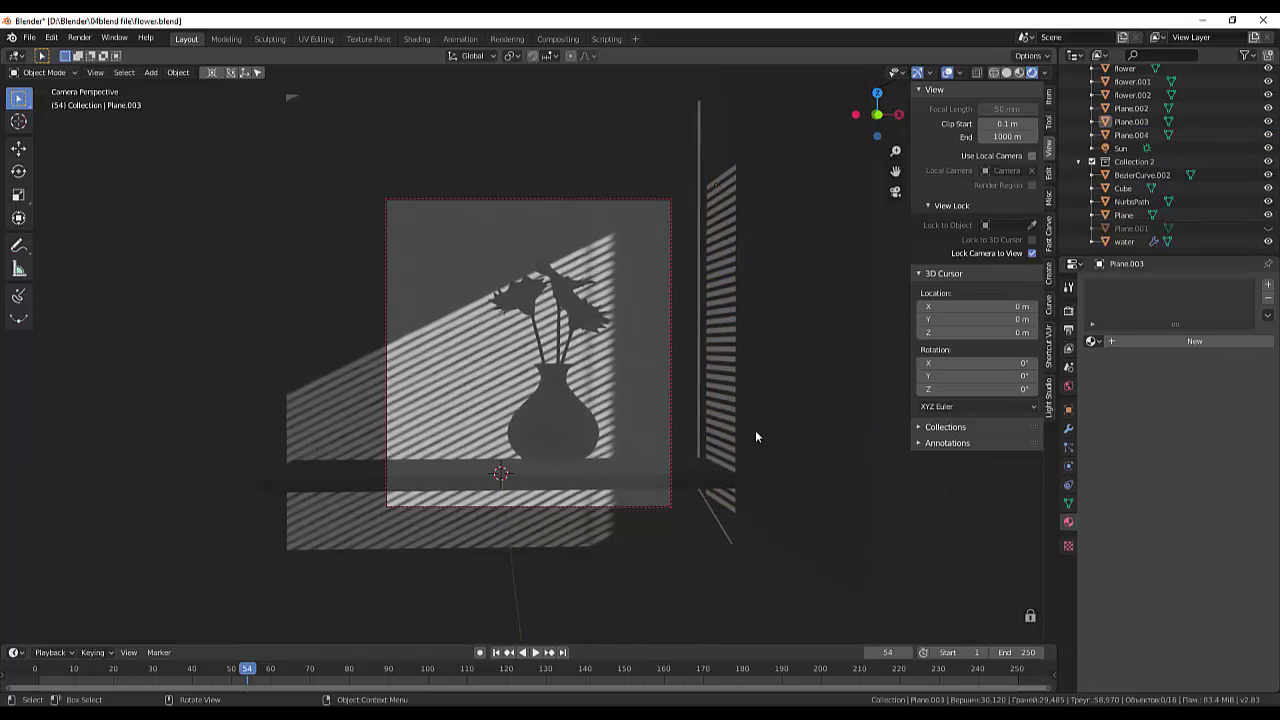
Select the back wall, orbit out of camera view, and switch to Solid shading
{"action": "left_click", "coordinate": [614, 529]}
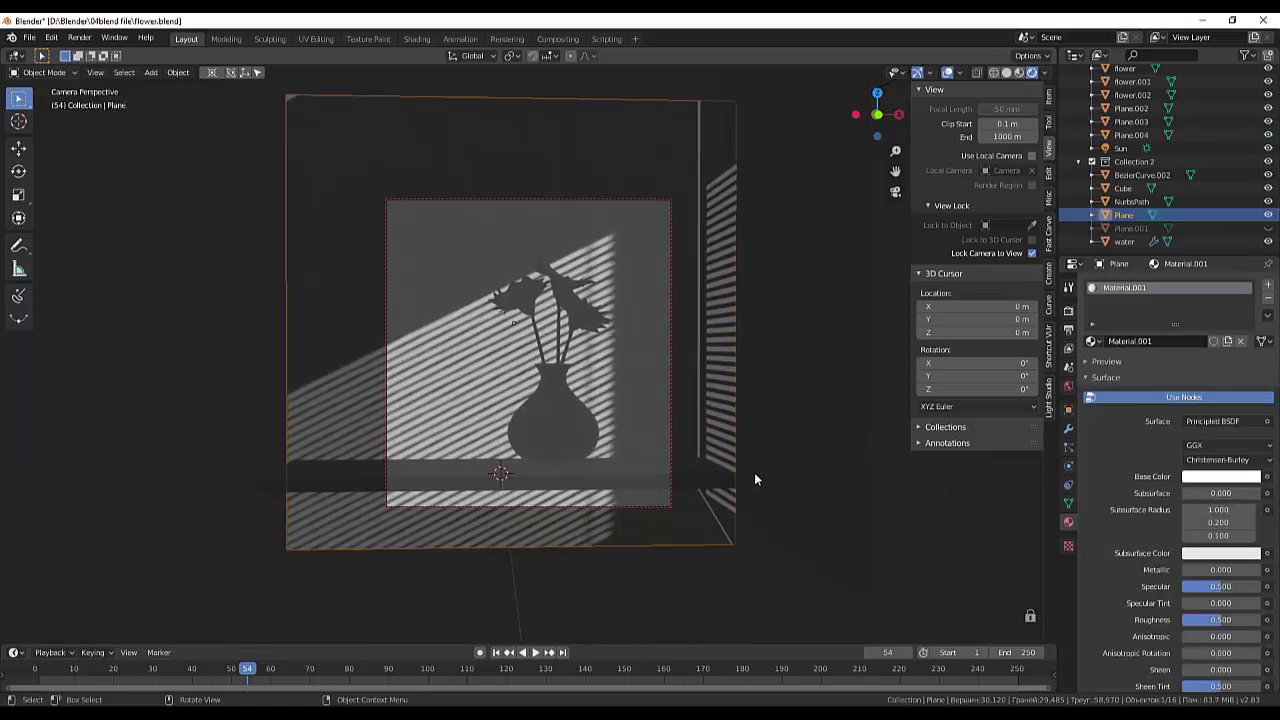
{"action": "mouse_move", "coordinate": [817, 457]}
{"action": "middle_mouse_down"}
{"action": "mouse_move", "coordinate": [617, 479]}
{"action": "mouse_move", "coordinate": [946, 450]}
{"action": "mouse_move", "coordinate": [966, 480]}
{"action": "mouse_move", "coordinate": [1024, 467]}
{"action": "mouse_move", "coordinate": [950, 453]}
{"action": "mouse_move", "coordinate": [958, 440]}
{"action": "middle_mouse_up"}
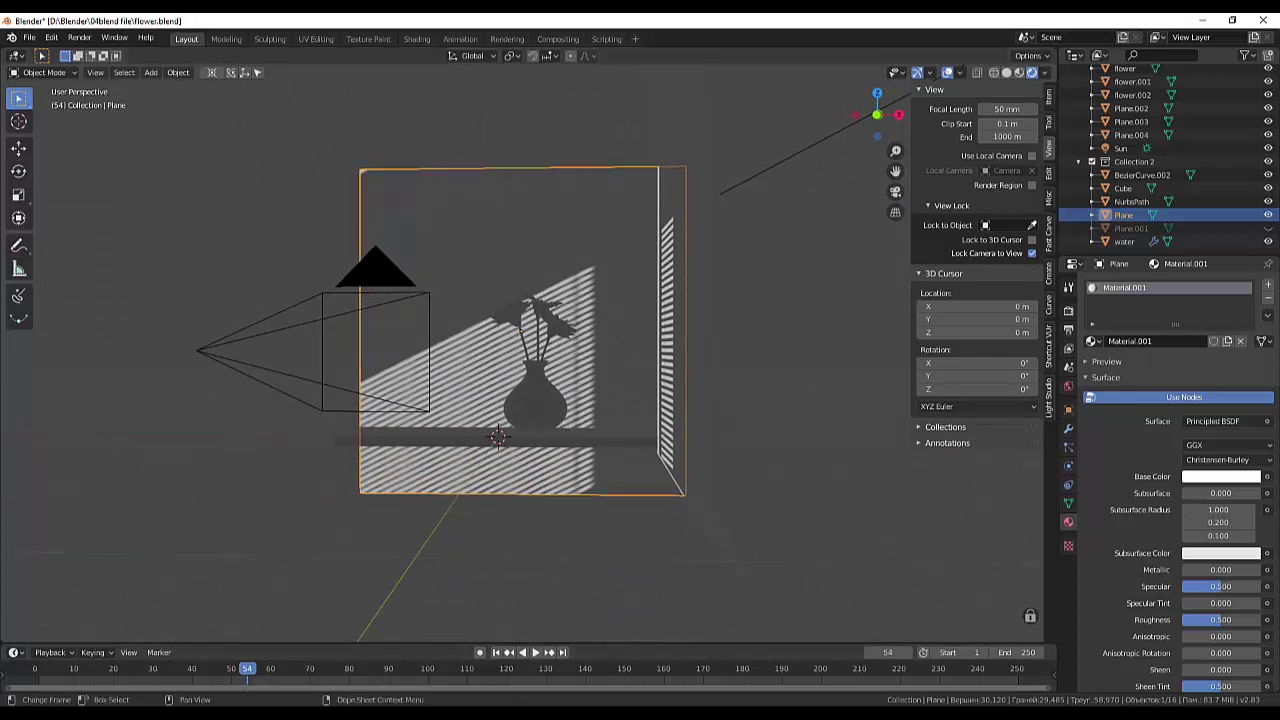
{"action": "left_click", "coordinate": [478, 672]}
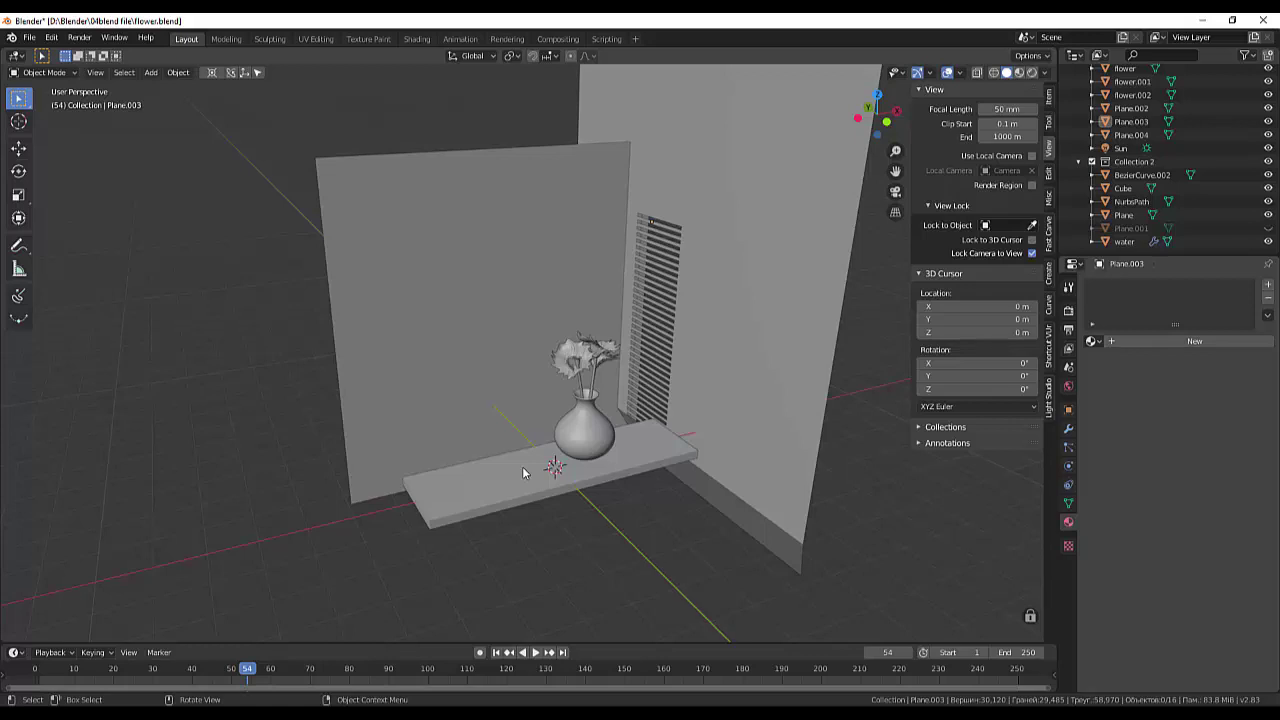
Add Plane.005 and begin moving and rotating it on the shelf beside the vase
{"action": "key", "text": "shift+a"}
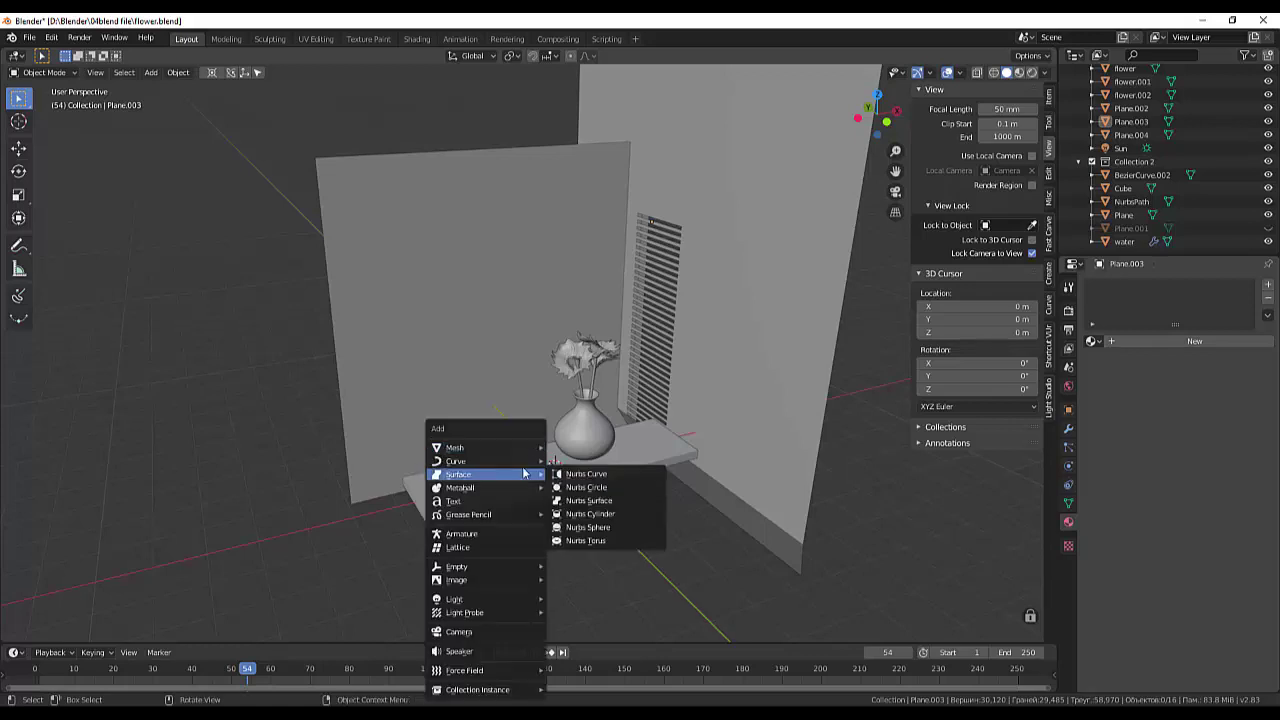
{"action": "mouse_move", "coordinate": [486, 447]}
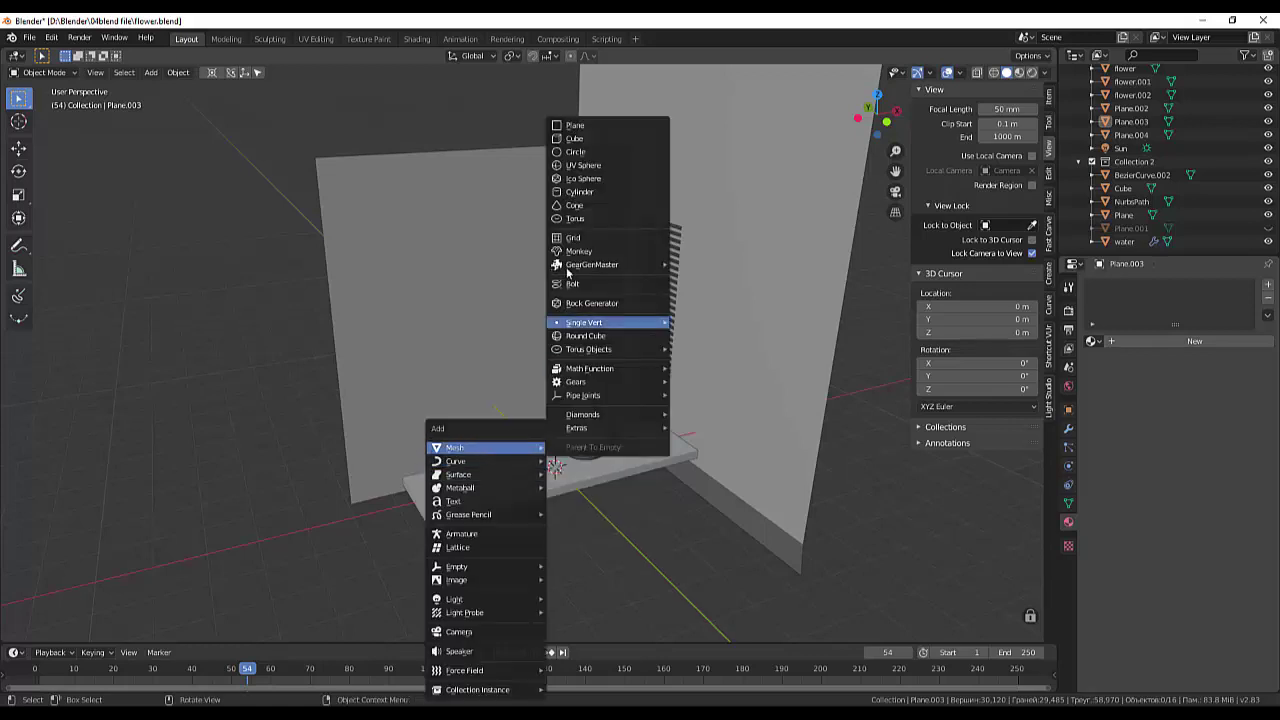
{"action": "left_click", "coordinate": [580, 126]}
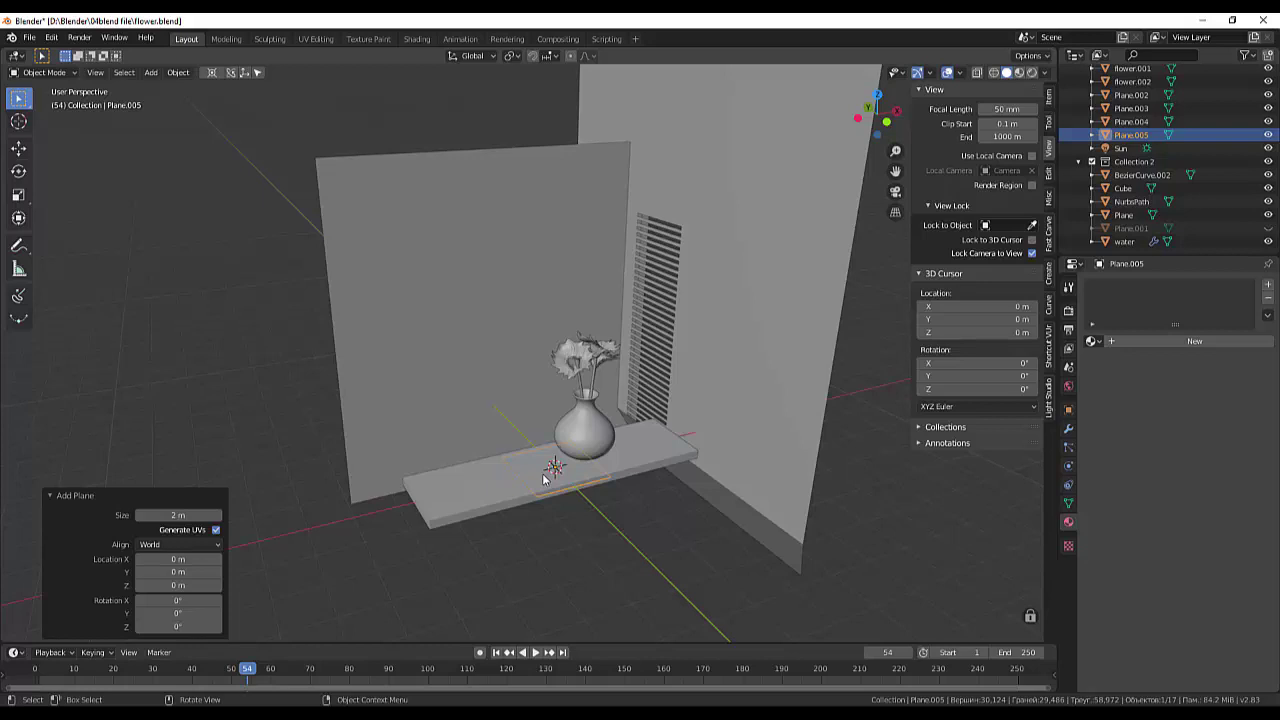
{"action": "key", "text": "g"}
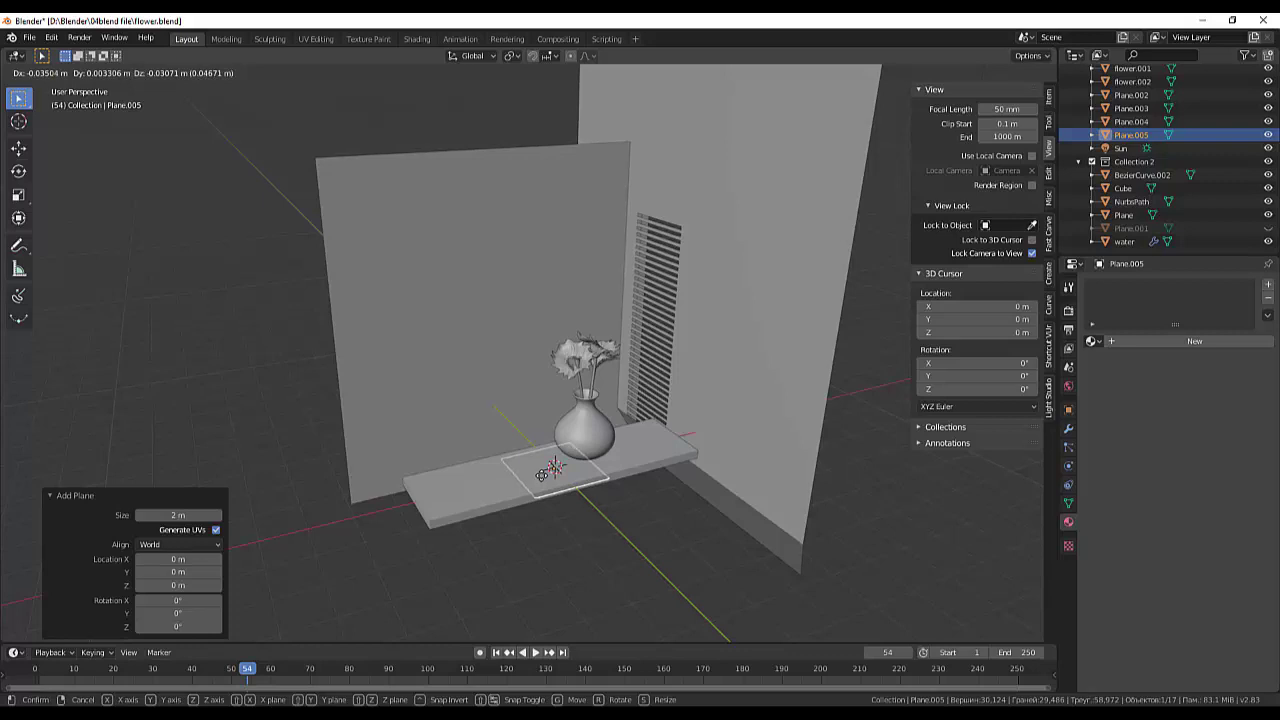
{"action": "key", "text": "r"}
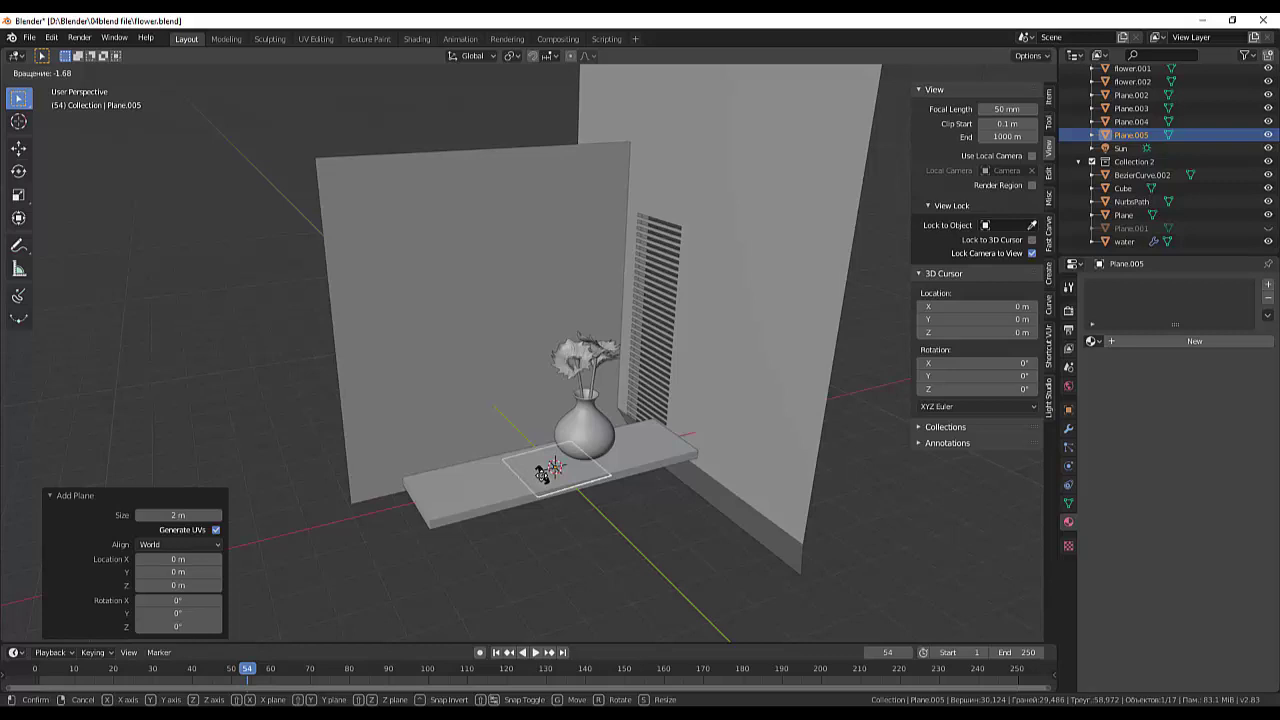
Stand Plane.005 upright with a 90° Y rotation and stretch it 3.537 along Z
{"action": "type", "text": "y"}
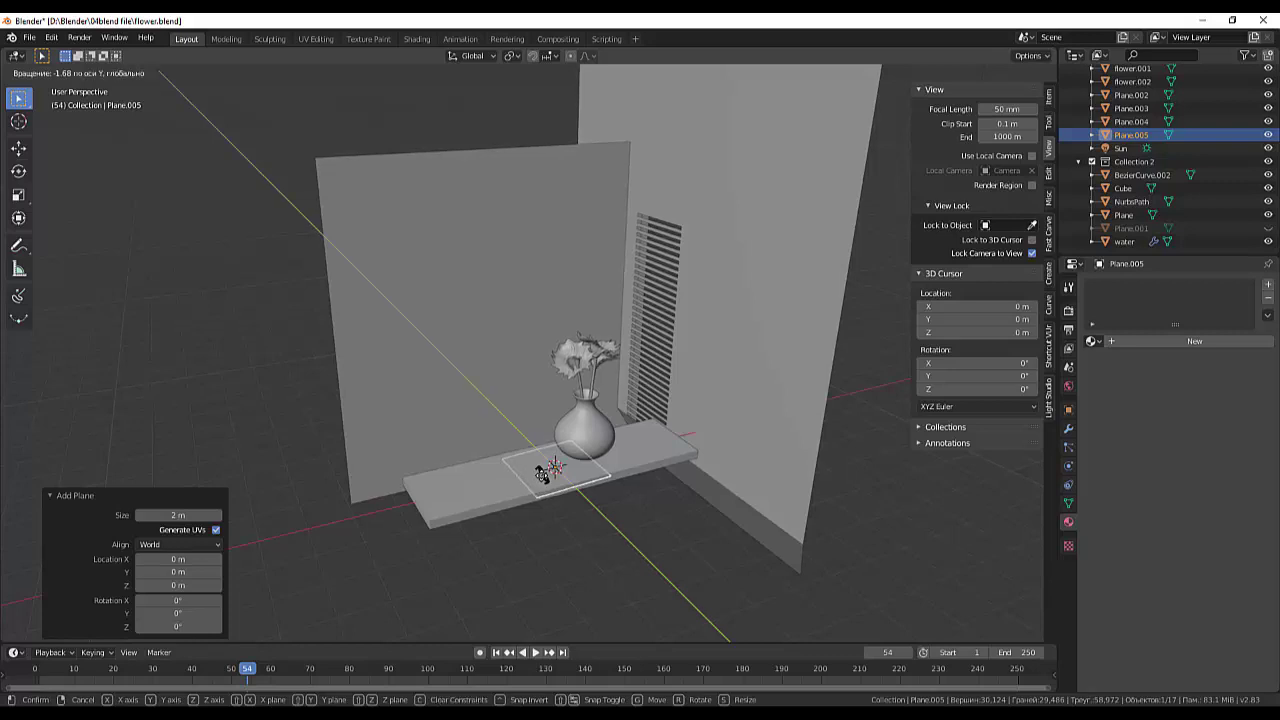
{"action": "type", "text": "90"}
{"action": "key", "text": "Return"}
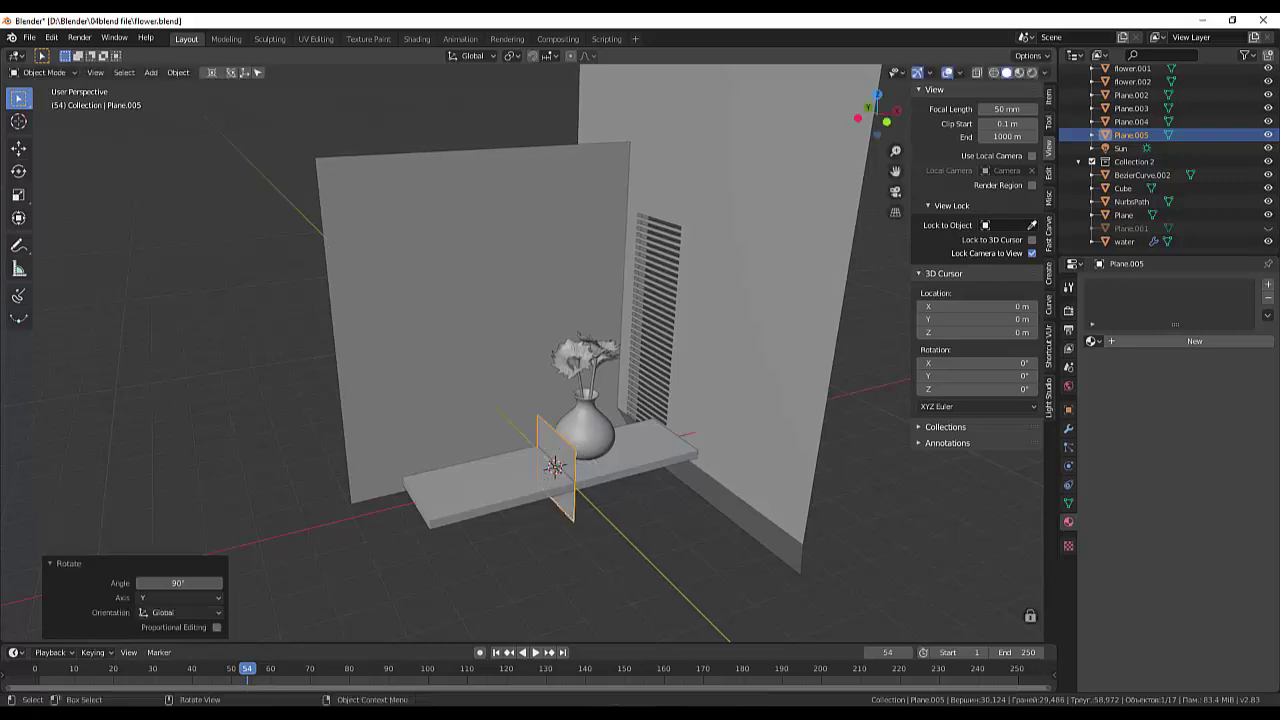
{"action": "left_click", "coordinate": [555, 458]}
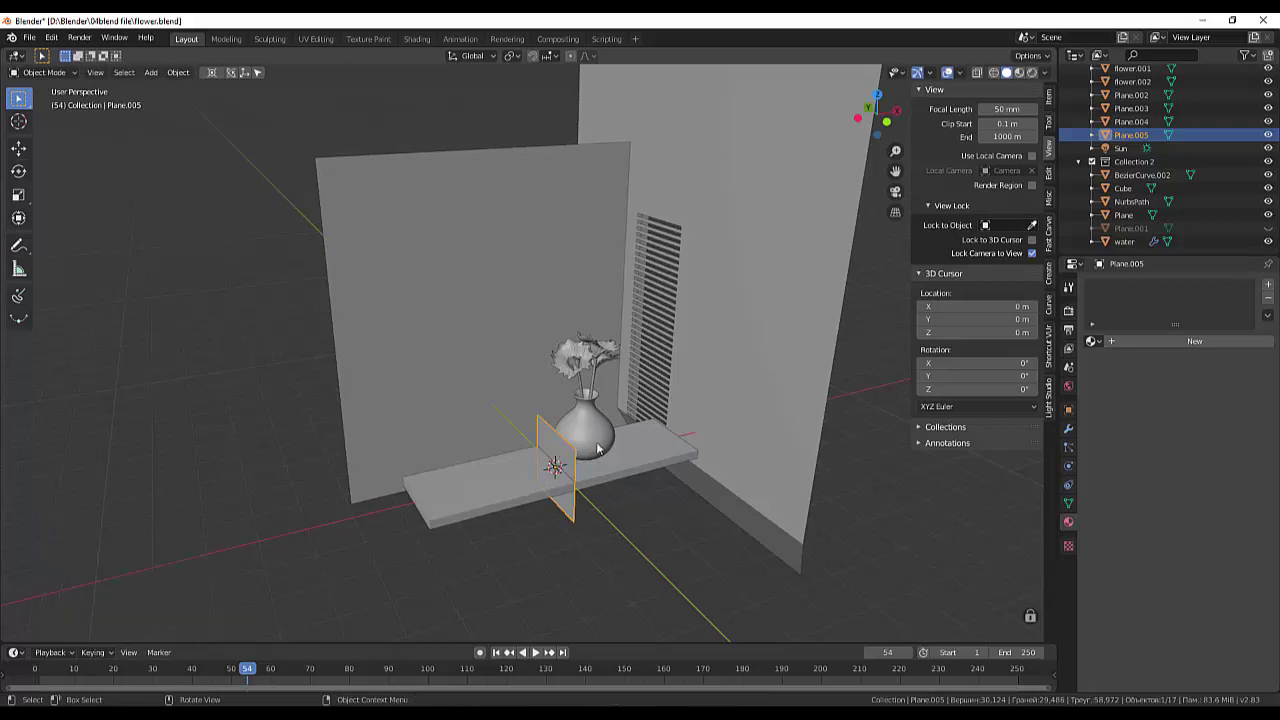
{"action": "middle_click_drag", "start_coordinate": [601, 448], "coordinate": [691, 441]}
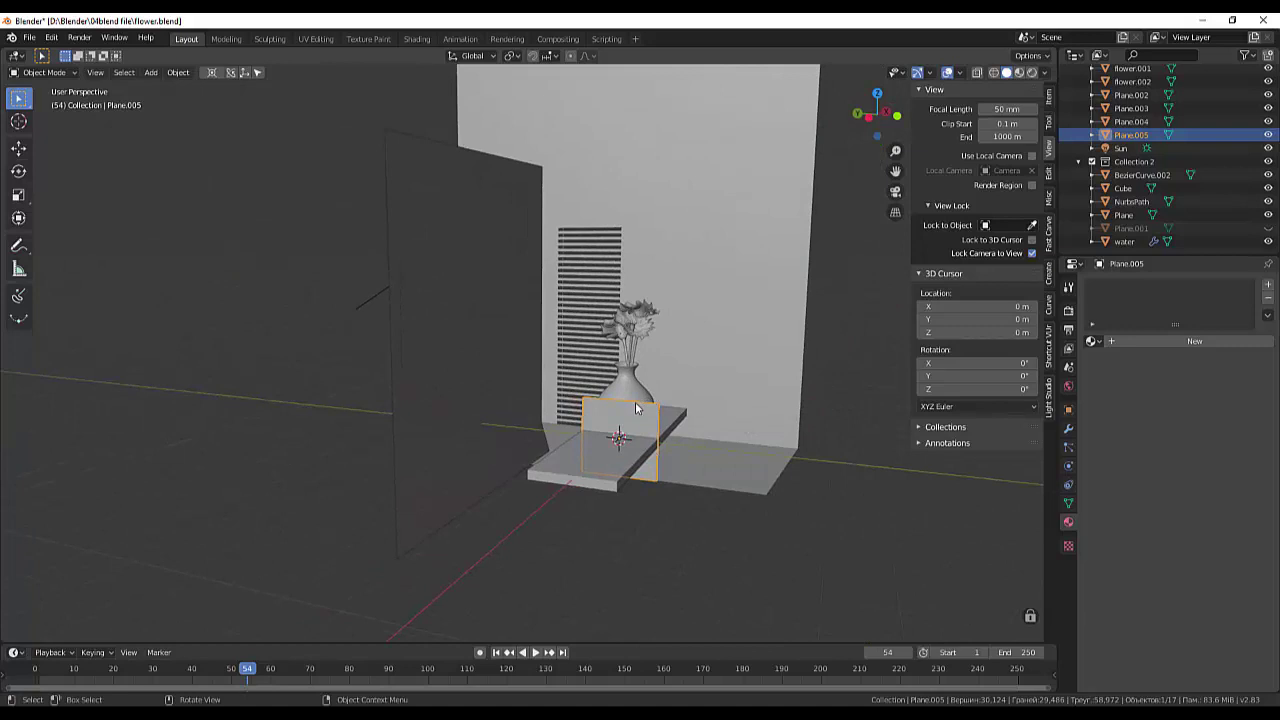
{"action": "key", "text": "s"}
{"action": "key", "text": "z"}
{"action": "left_click", "coordinate": [646, 296]}
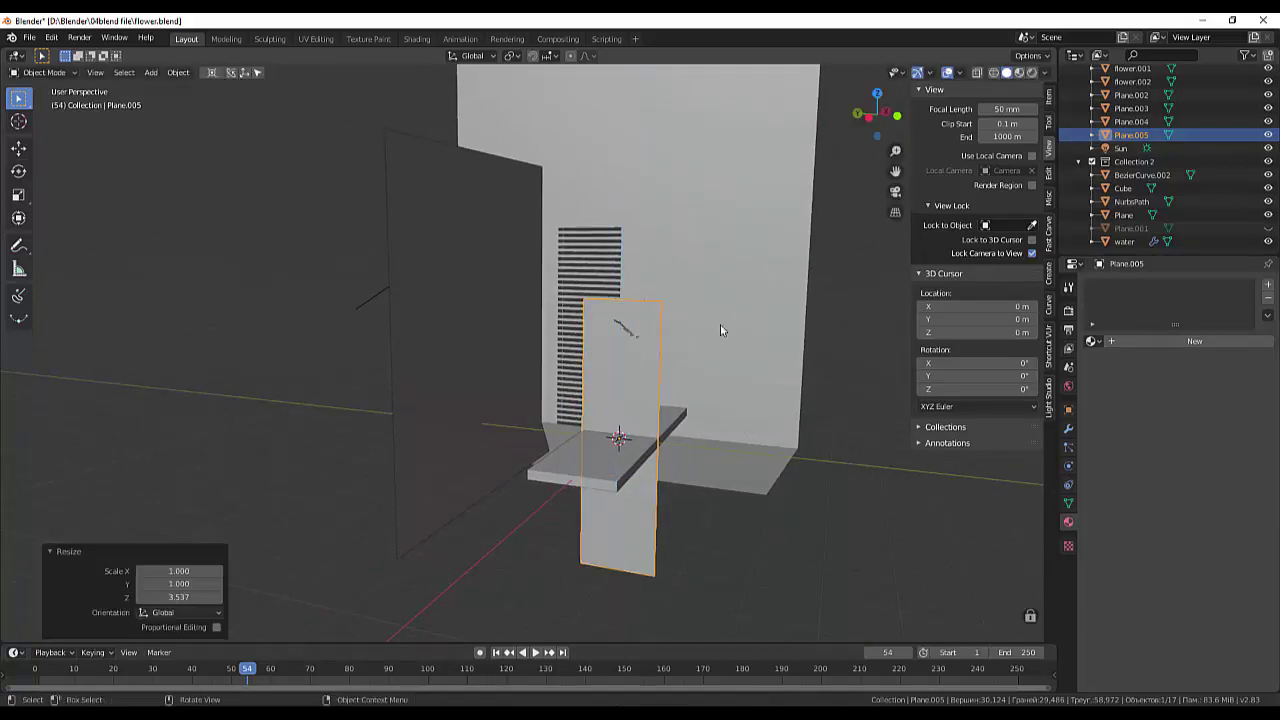
{"action": "mouse_move", "coordinate": [720, 324]}
{"action": "middle_mouse_down"}
{"action": "mouse_move", "coordinate": [710, 371]}
{"action": "mouse_move", "coordinate": [631, 345]}
{"action": "mouse_move", "coordinate": [573, 452]}
{"action": "mouse_move", "coordinate": [516, 416]}
{"action": "middle_mouse_up"}
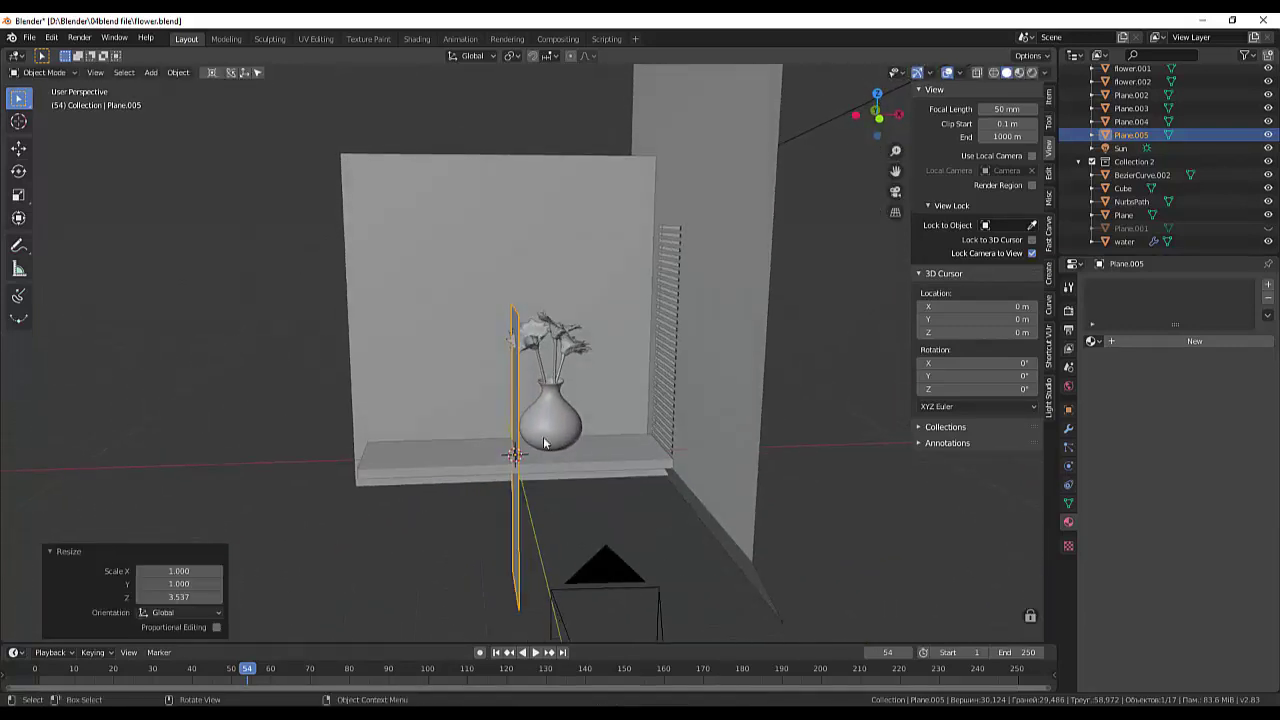
Slide the tall plane sideways along X toward the blinds
{"action": "left_click", "coordinate": [516, 416]}
{"action": "left_click", "coordinate": [517, 414]}
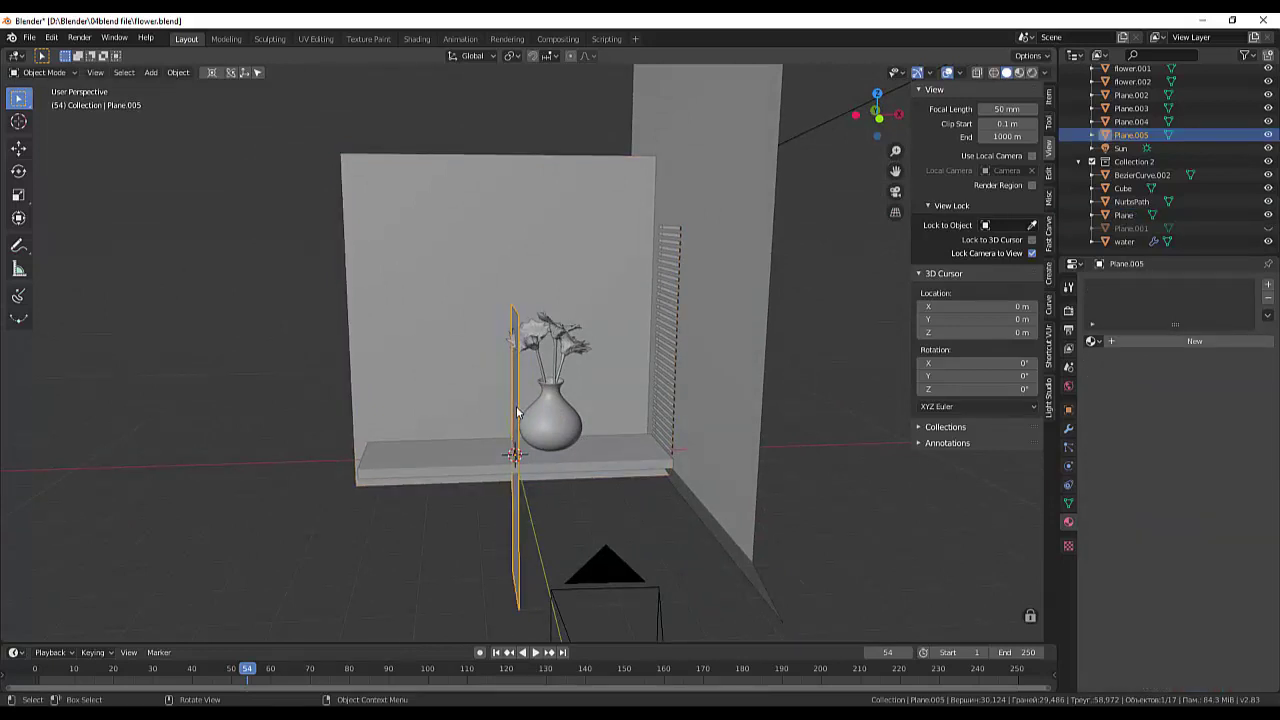
{"action": "key", "text": "g"}
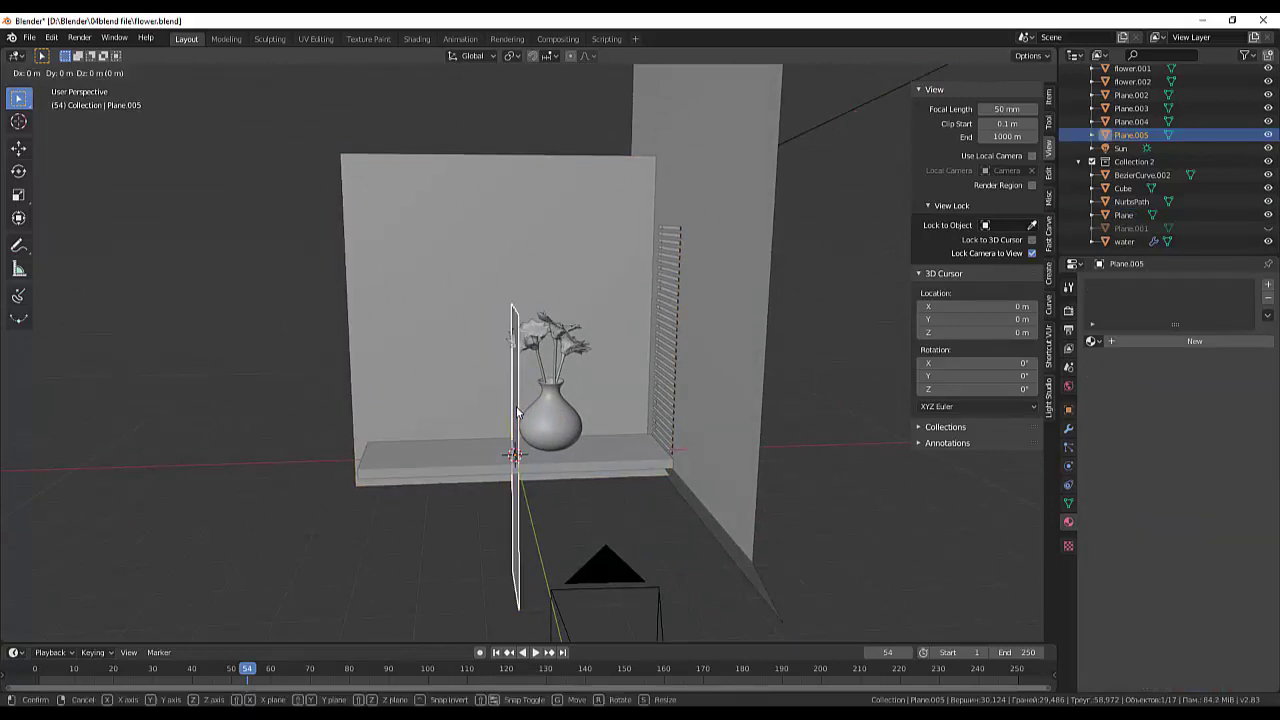
{"action": "key", "text": "x"}
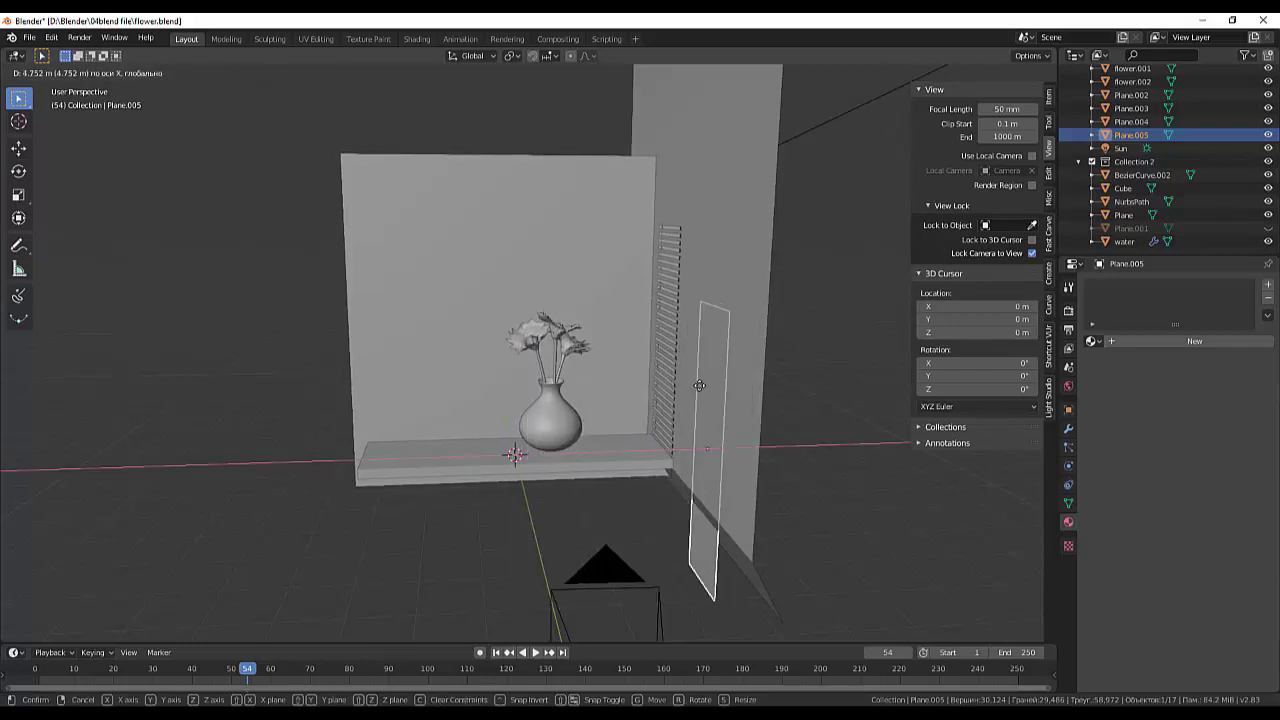
{"action": "left_click", "coordinate": [722, 378]}
{"action": "mouse_move", "coordinate": [722, 378]}
{"action": "middle_mouse_down"}
{"action": "mouse_move", "coordinate": [776, 372]}
{"action": "mouse_move", "coordinate": [726, 345]}
{"action": "middle_mouse_up"}
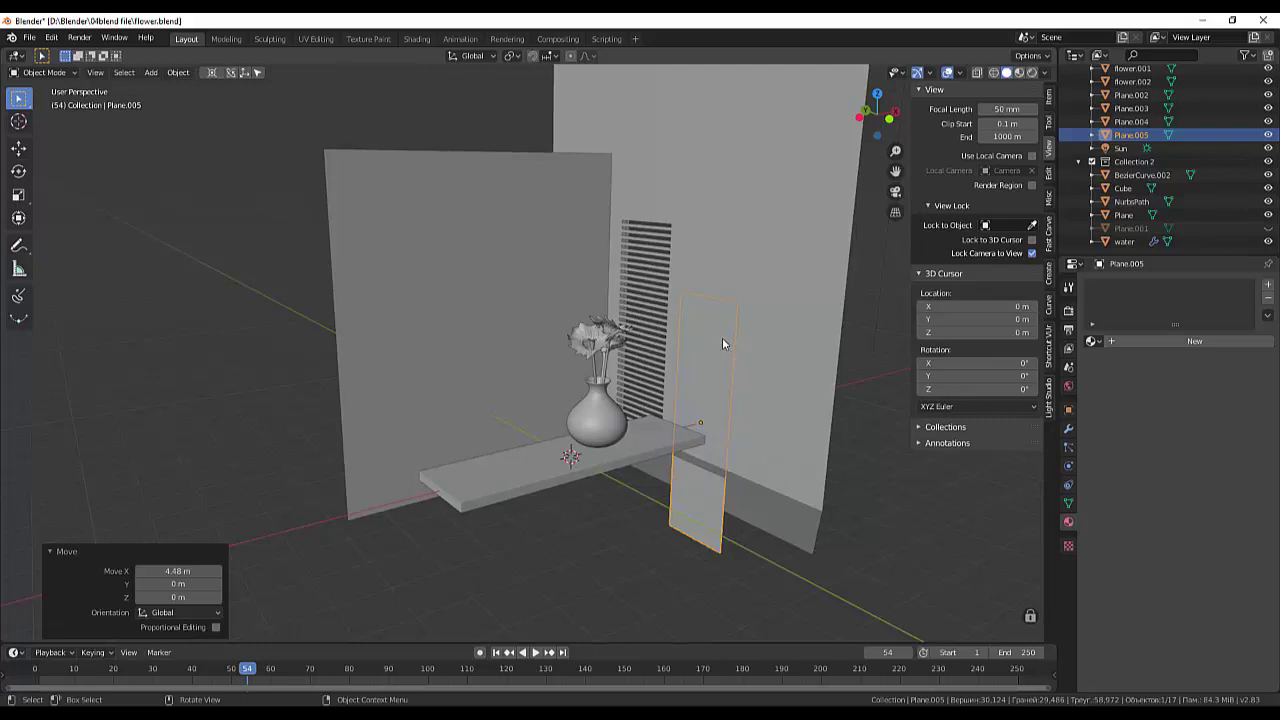
Raise the tall plane 3.14 m along Z and view the blinds nearly head-on
{"action": "key", "text": "g"}
{"action": "key", "text": "z"}
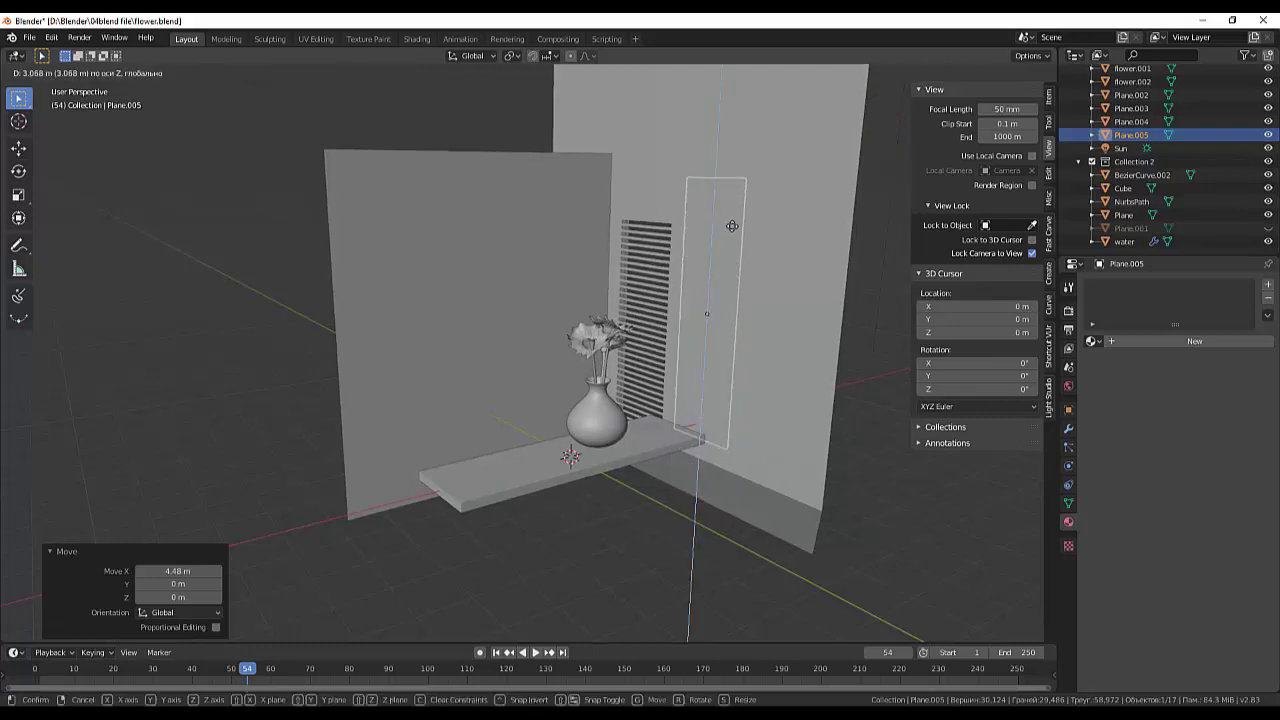
{"action": "left_click", "coordinate": [732, 230]}
{"action": "middle_click_drag", "start_coordinate": [866, 408], "coordinate": [841, 408]}
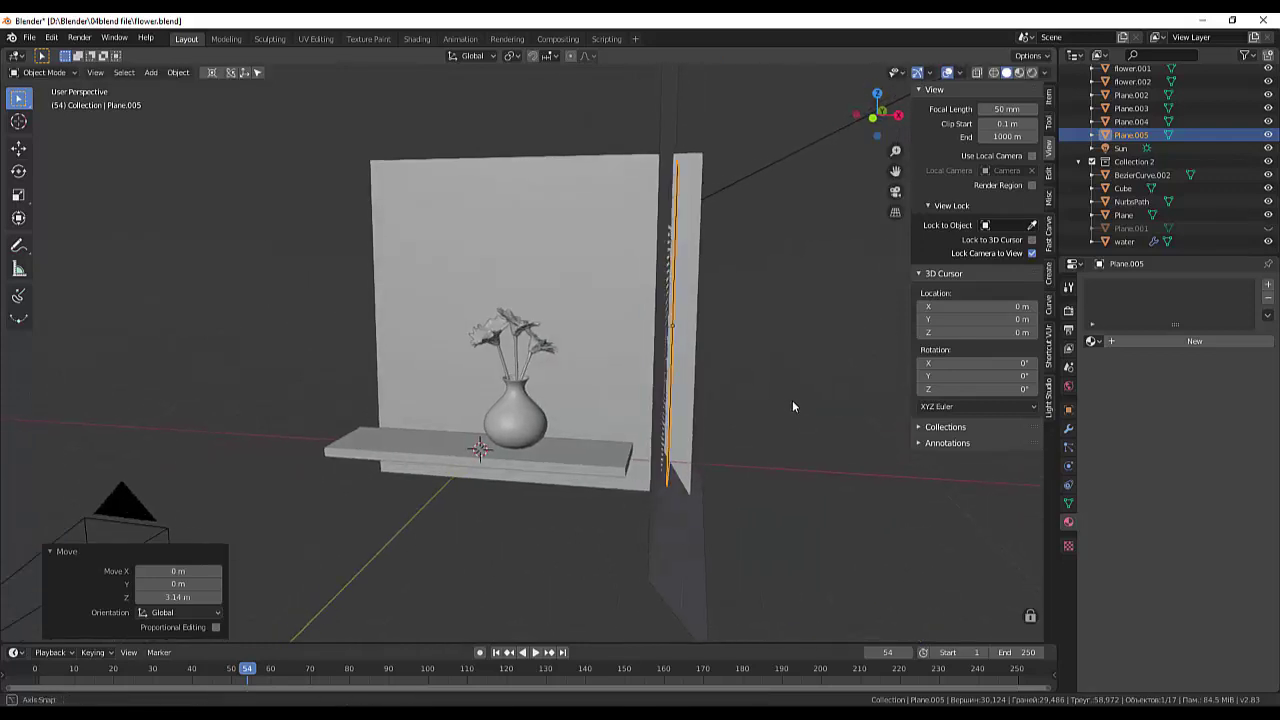
{"action": "left_click", "coordinate": [710, 398]}
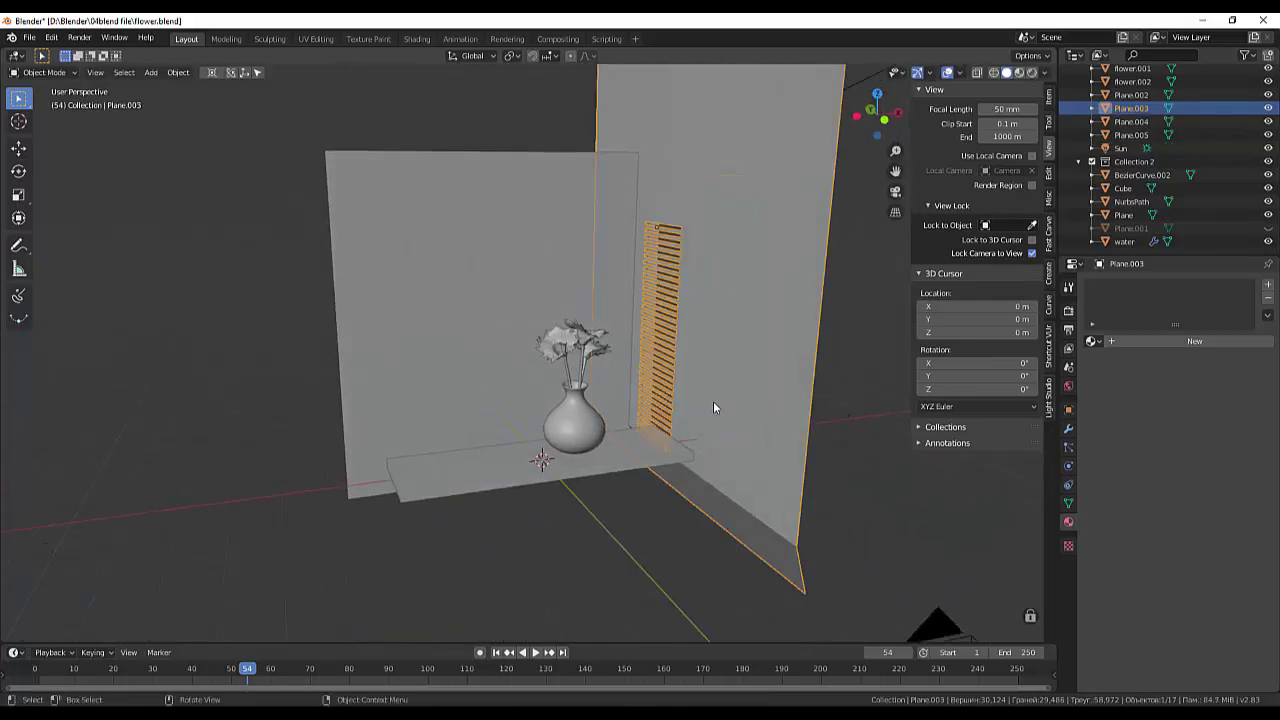
{"action": "middle_click_drag", "start_coordinate": [716, 416], "coordinate": [856, 419]}
{"action": "scroll", "coordinate": [856, 419], "scroll_direction": "up", "scroll_amount": 5}
{"action": "mouse_move", "coordinate": [698, 459]}
{"action": "middle_mouse_down"}
{"action": "mouse_move", "coordinate": [430, 287]}
{"action": "mouse_move", "coordinate": [613, 332]}
{"action": "middle_mouse_up"}
Nudge the tall plane -0.0736 m along X just outside the blinds
{"action": "left_click", "coordinate": [433, 273]}
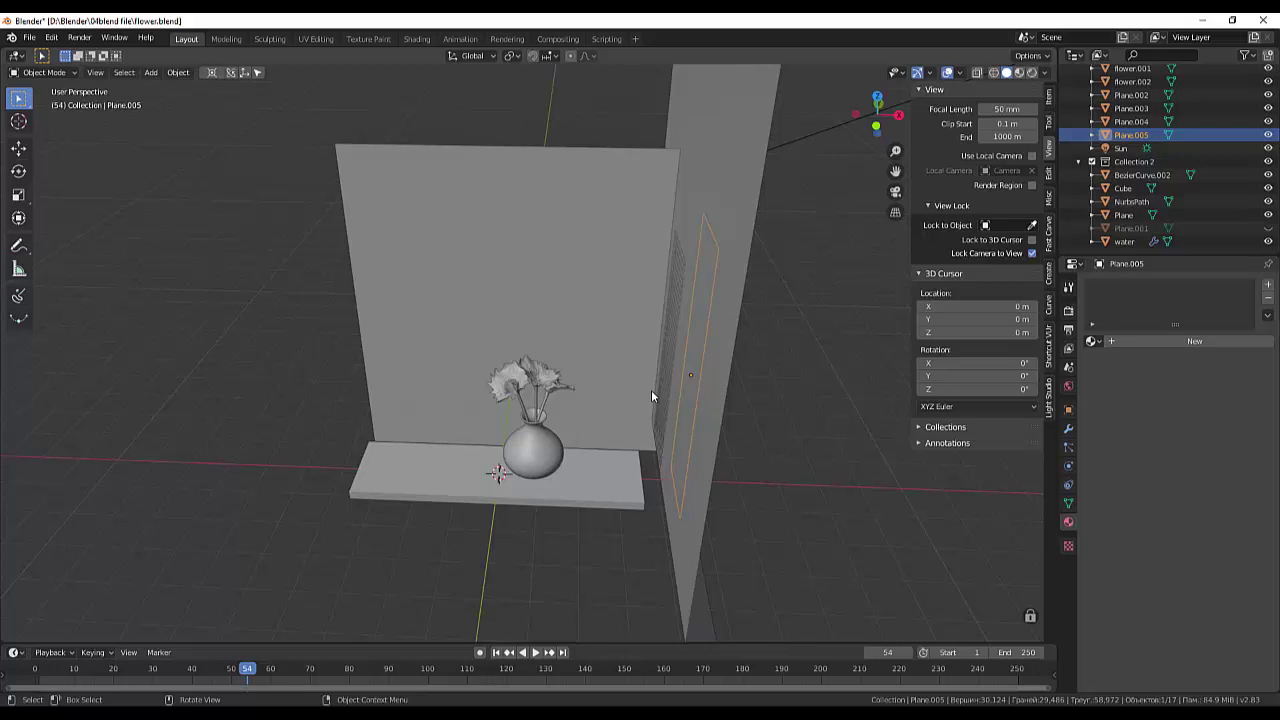
{"action": "key", "text": "g"}
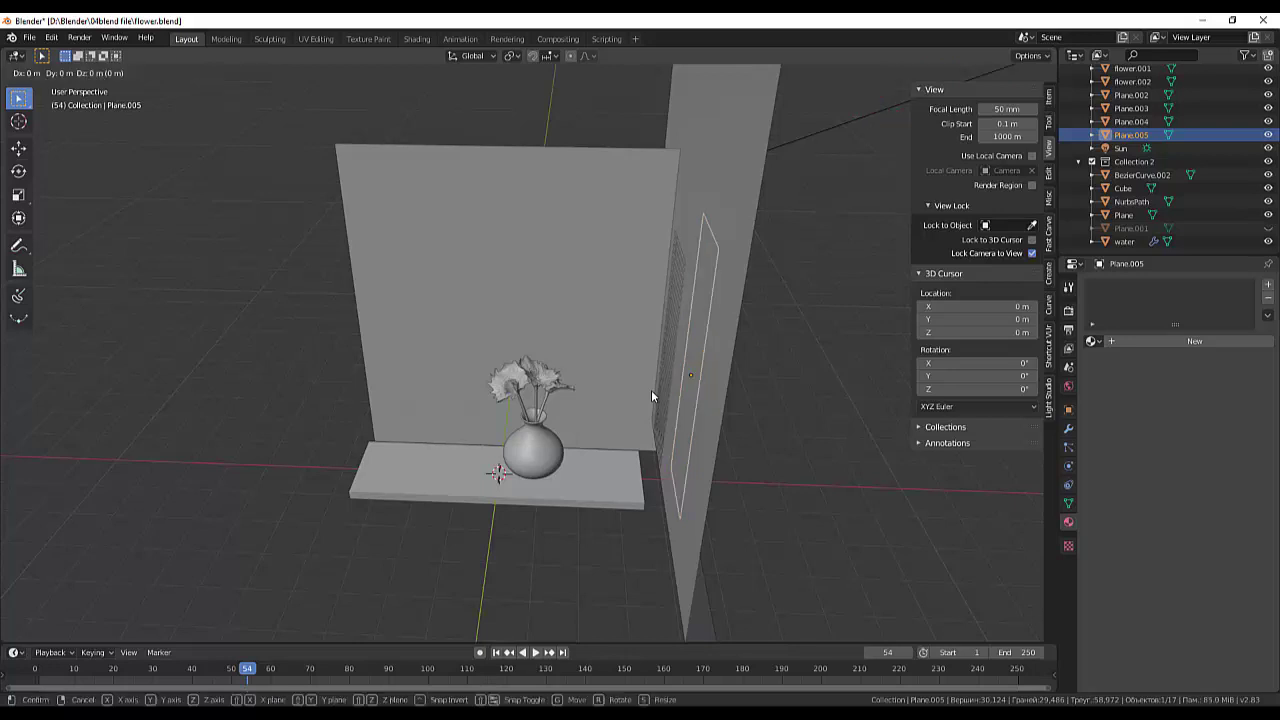
{"action": "key", "text": "x"}
{"action": "left_click", "coordinate": [648, 396]}
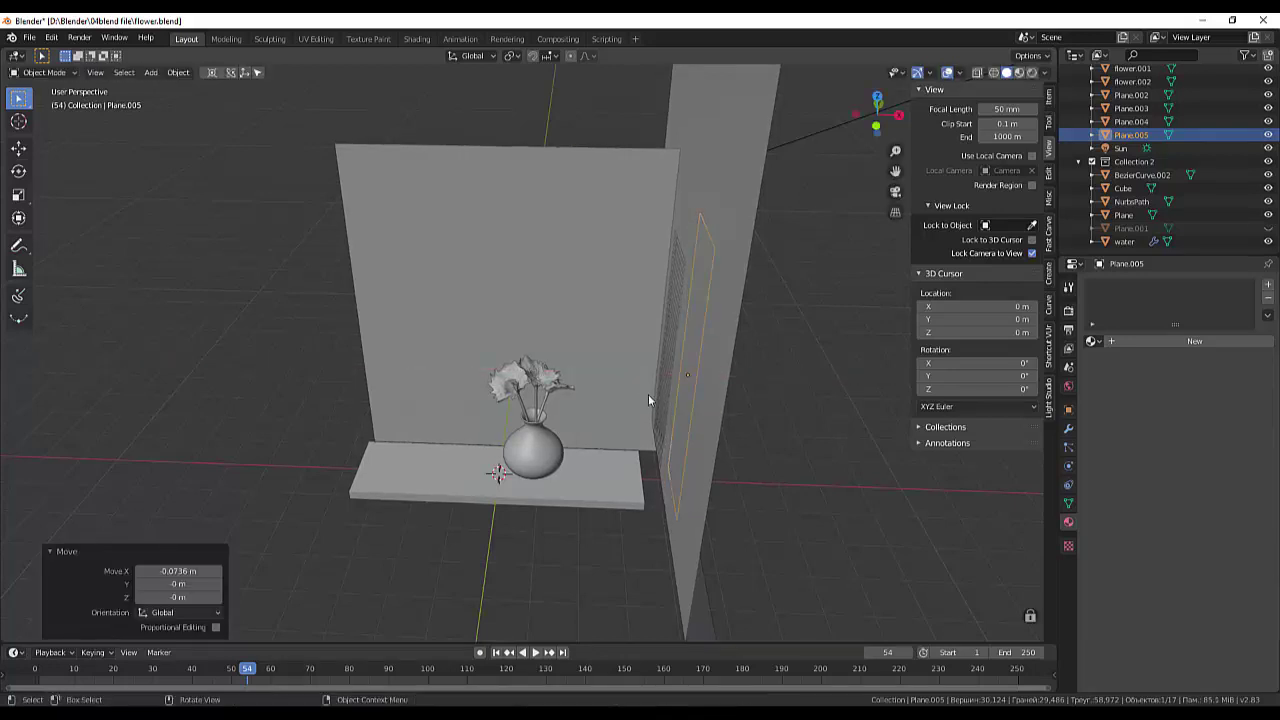
{"action": "left_click", "coordinate": [705, 285]}
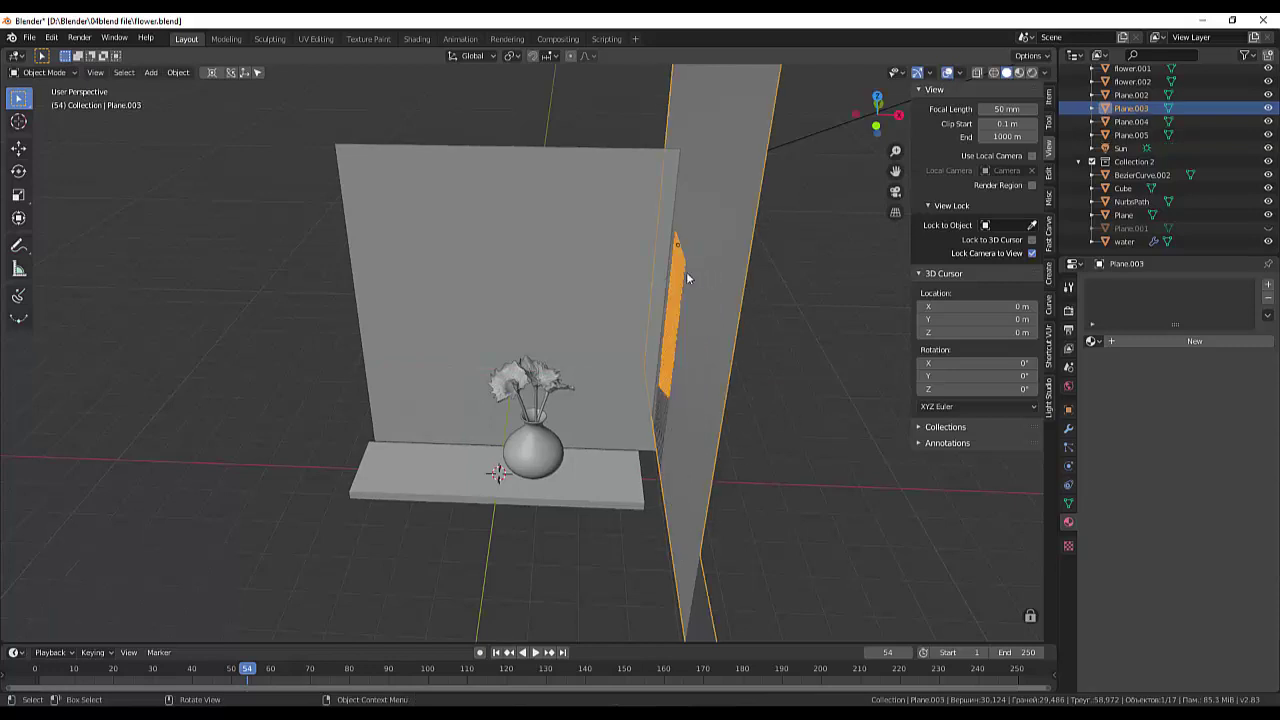
{"action": "middle_click_drag", "start_coordinate": [699, 310], "coordinate": [646, 423]}
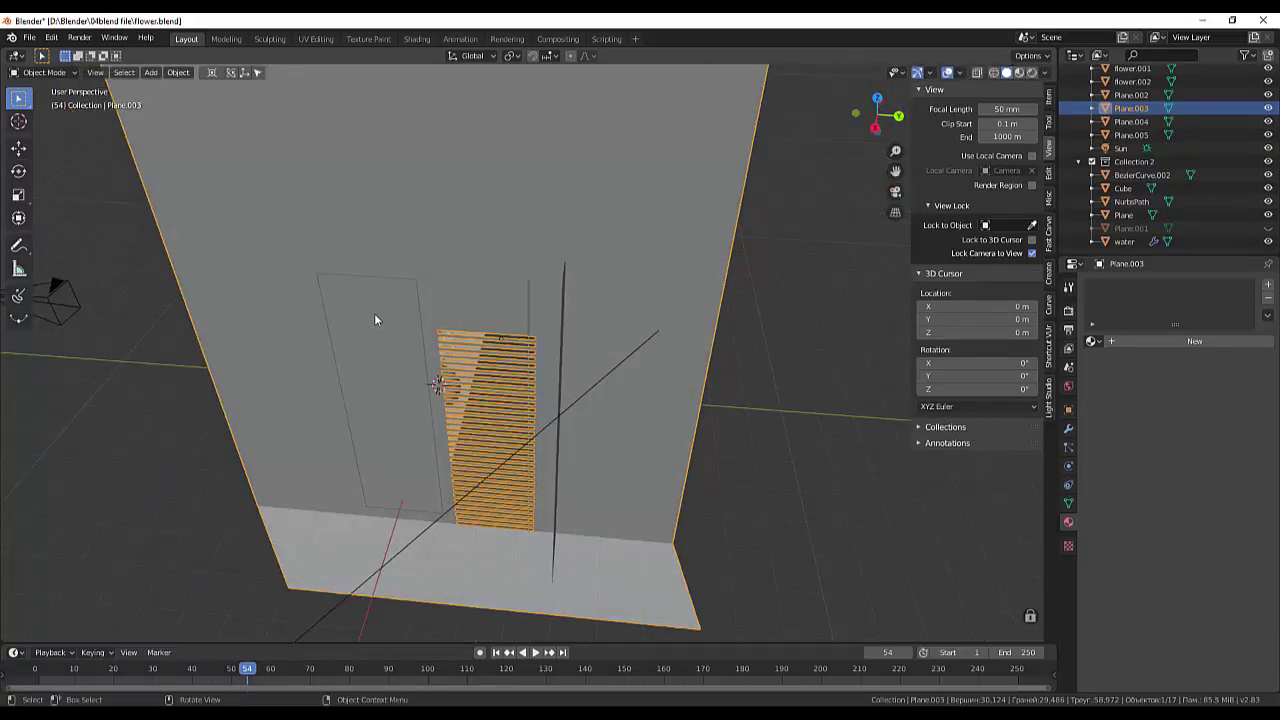
{"action": "left_click", "coordinate": [376, 313]}
{"action": "middle_click_drag", "start_coordinate": [382, 311], "coordinate": [612, 338]}
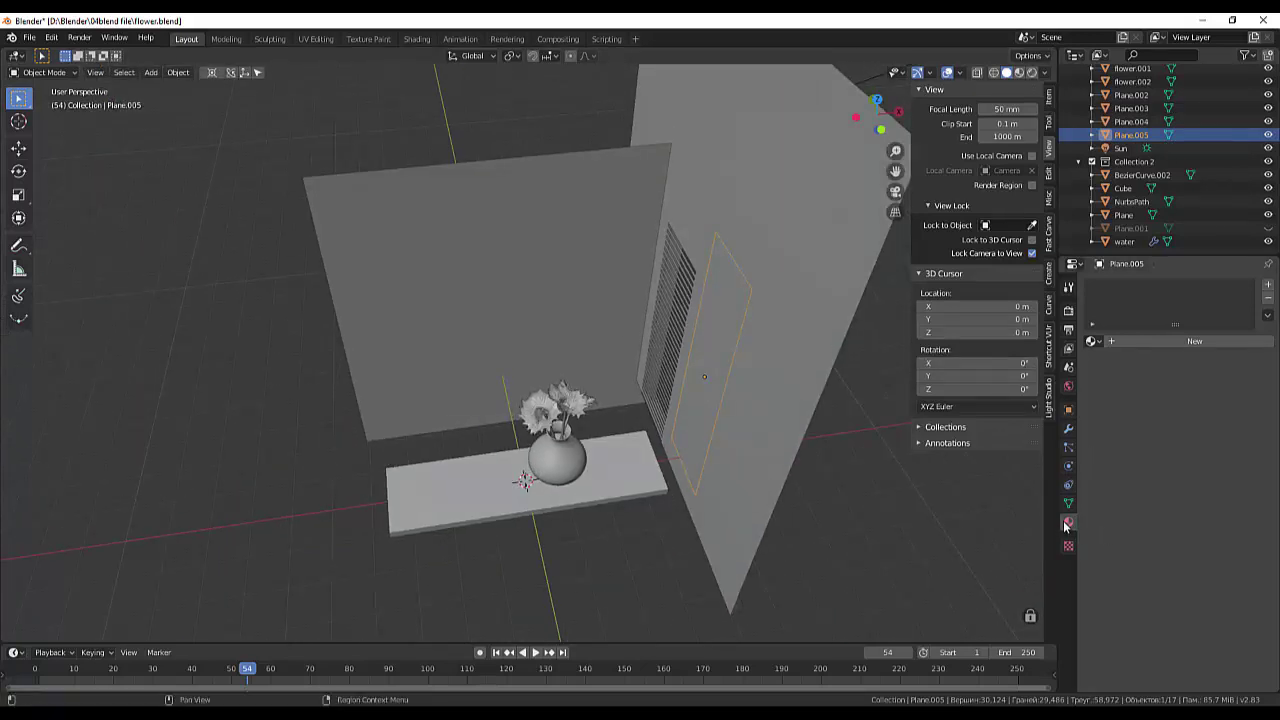
Give Plane.005 a new Emission material at strength 11 and switch to Rendered shading
{"action": "left_click", "coordinate": [1178, 342]}
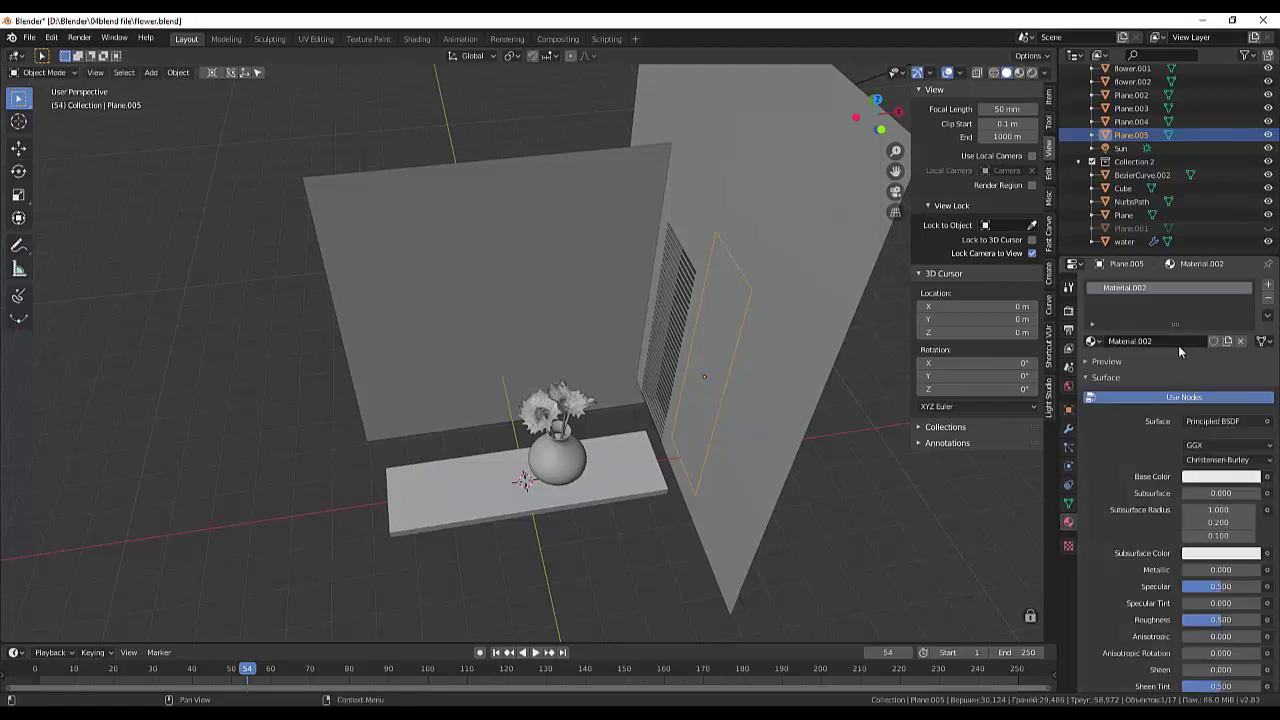
{"action": "left_click", "coordinate": [1224, 421]}
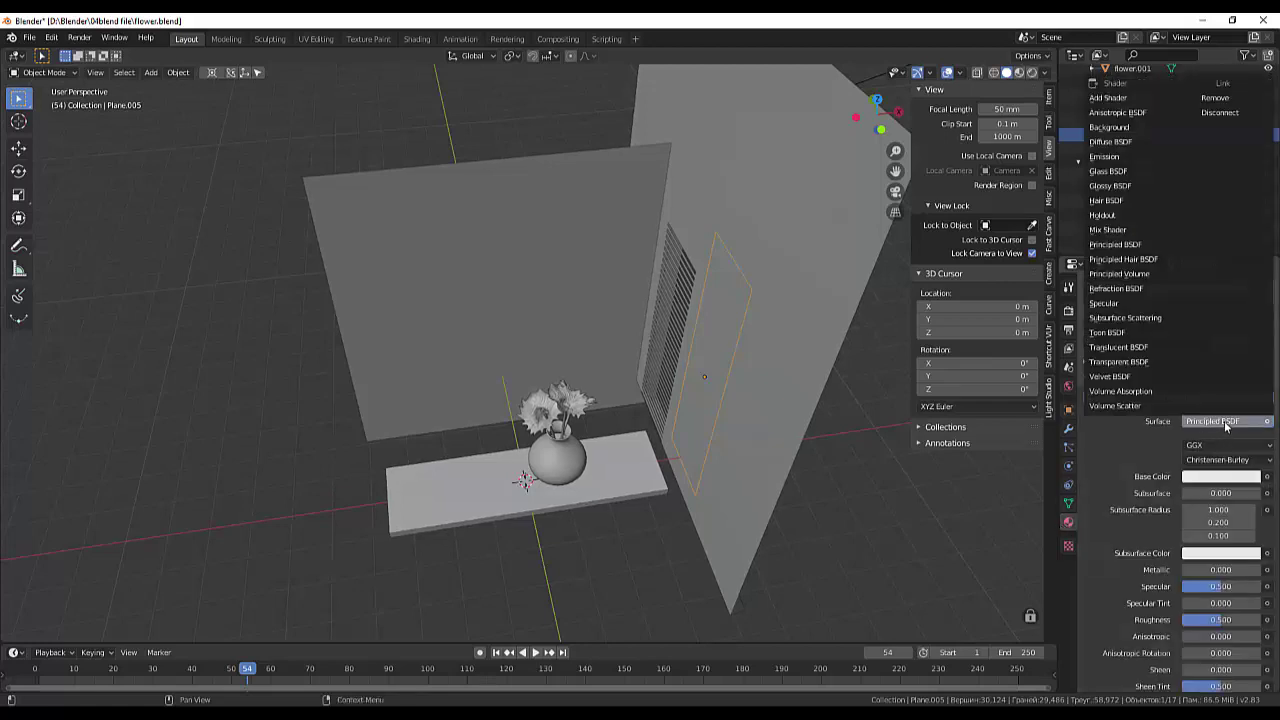
{"action": "left_click", "coordinate": [1124, 157]}
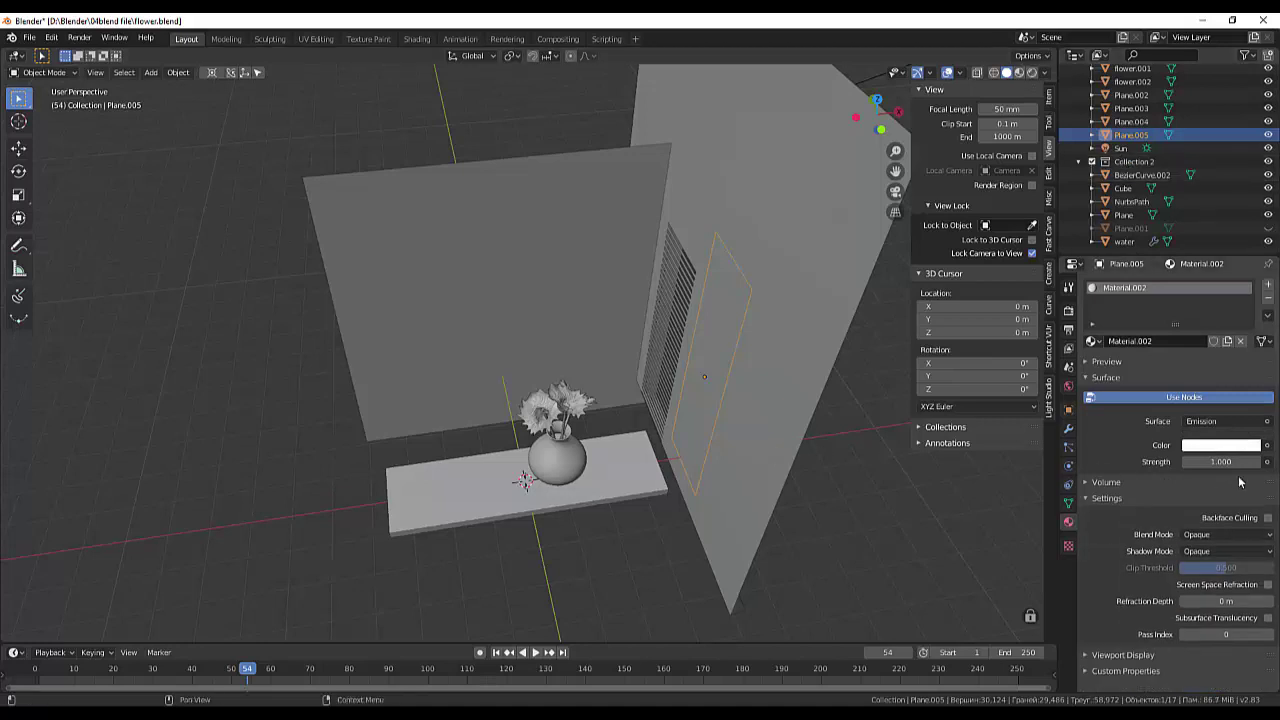
{"action": "left_click", "coordinate": [1212, 464]}
{"action": "type", "text": "13"}
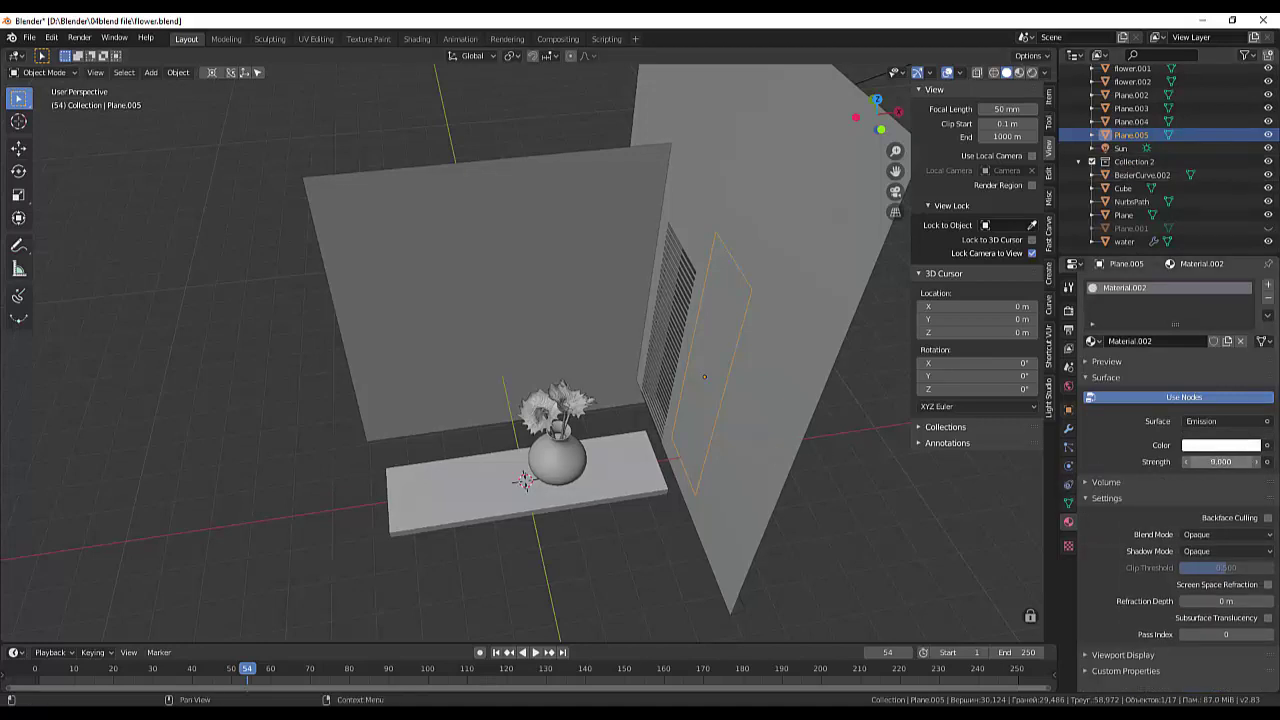
{"action": "key", "text": "Return"}
{"action": "left_click_drag", "start_coordinate": [1184, 466], "coordinate": [1150, 466]}
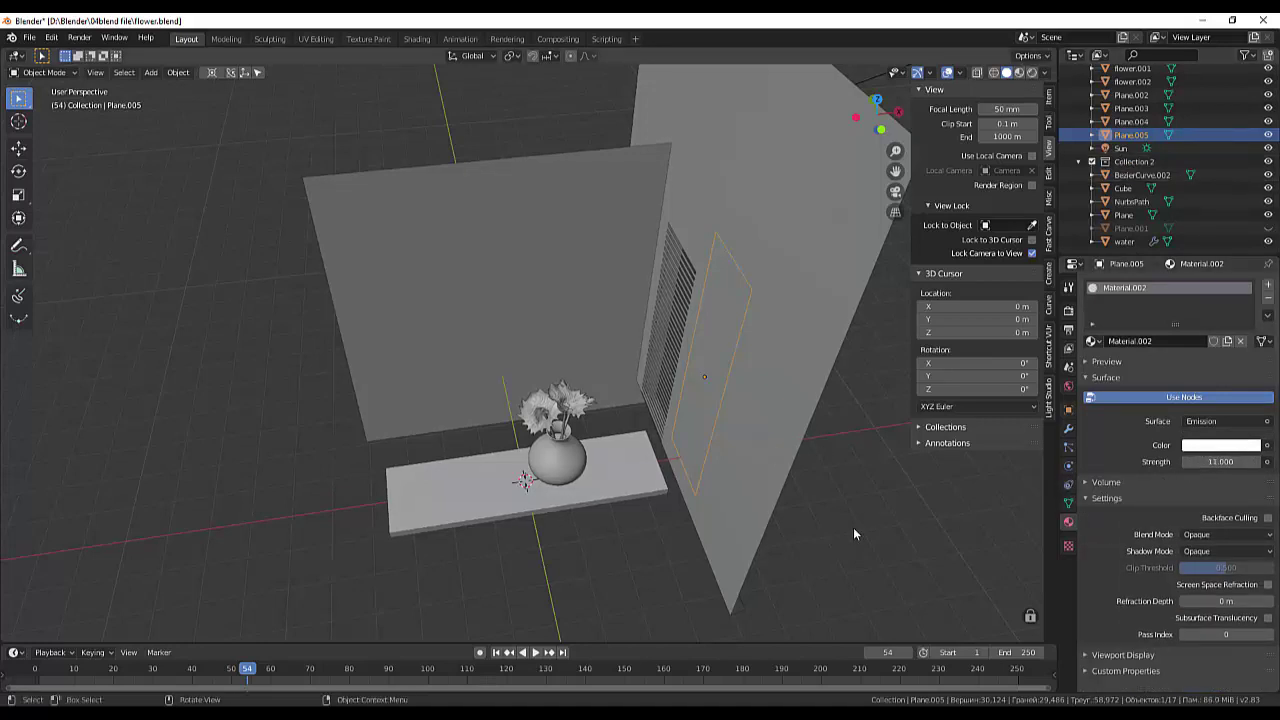
{"action": "left_click", "coordinate": [1032, 73]}
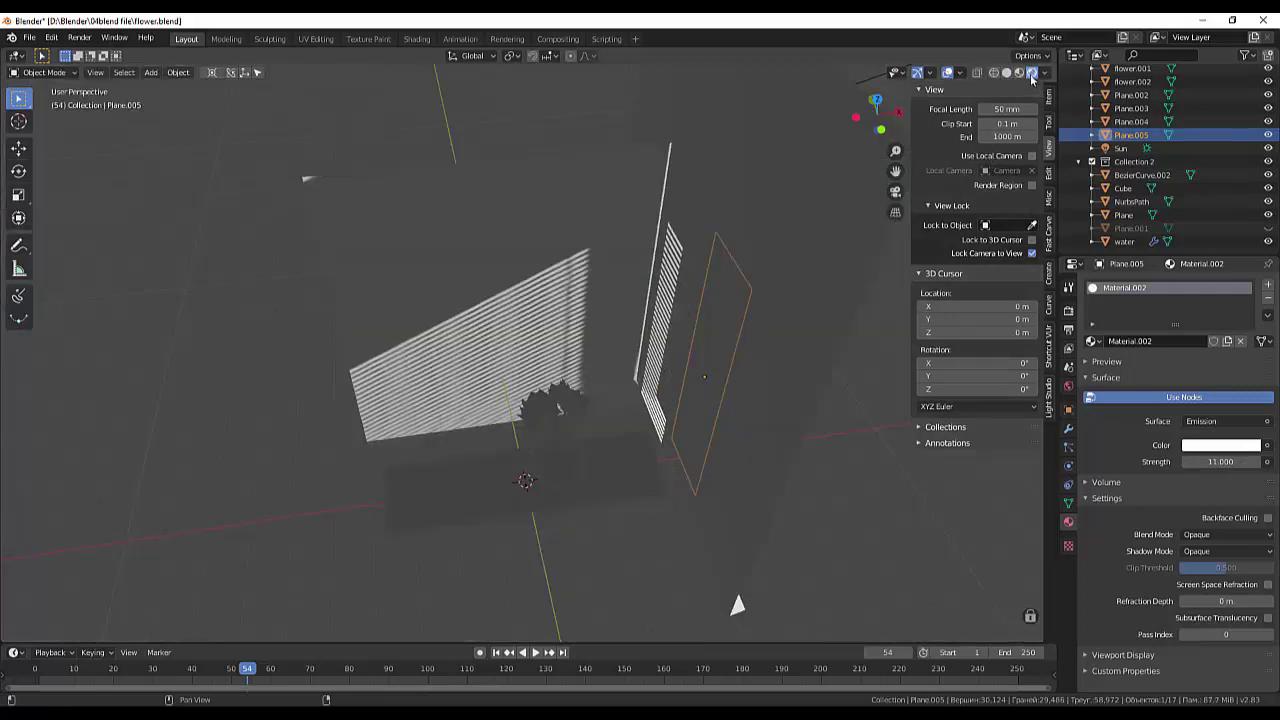
Slide the glowing panel sideways along X
{"action": "middle_click_drag", "start_coordinate": [836, 331], "coordinate": [794, 293]}
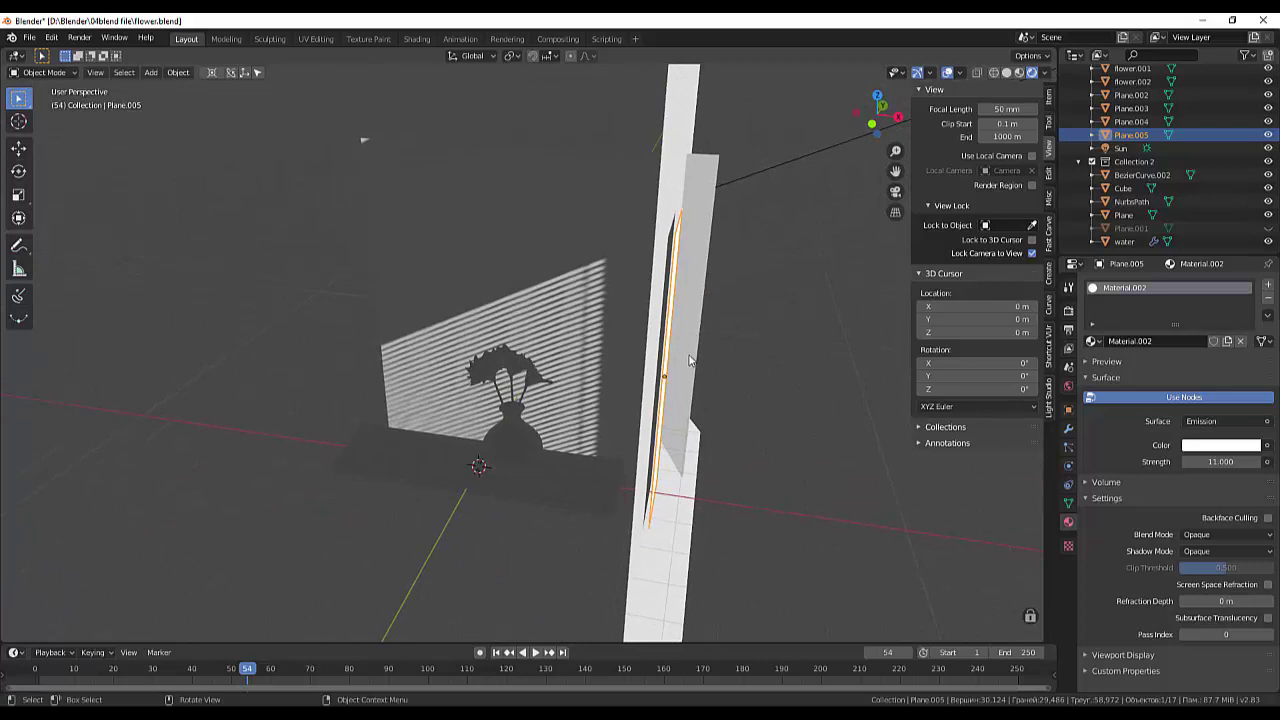
{"action": "key", "text": "g"}
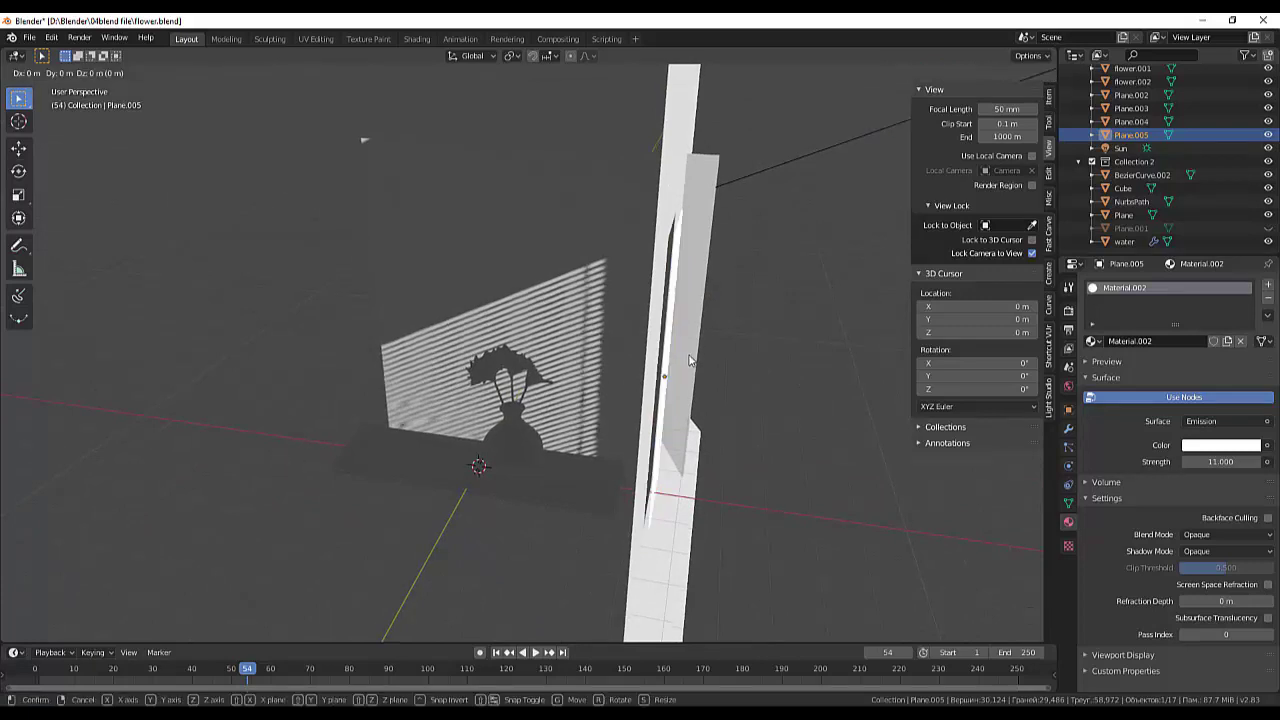
{"action": "key", "text": "x"}
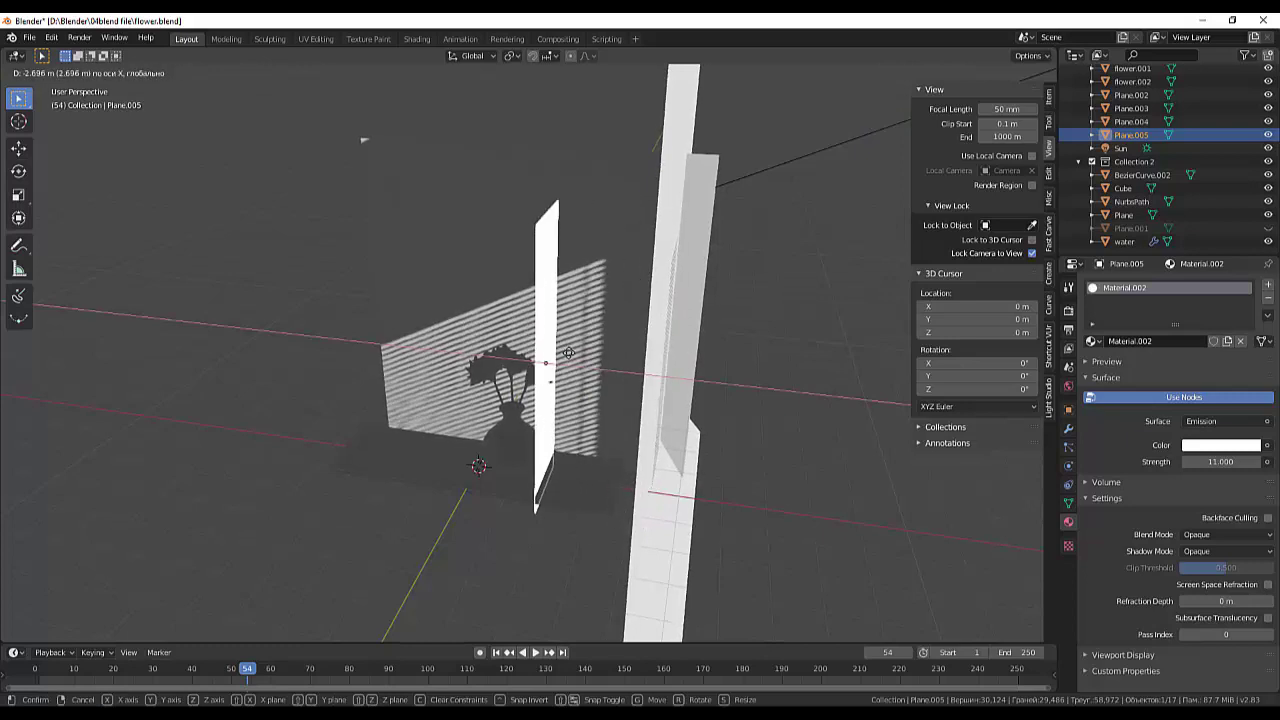
{"action": "left_click", "coordinate": [662, 356]}
Select Plane.005 and delete it from the scene
{"action": "mouse_move", "coordinate": [892, 365]}
{"action": "middle_mouse_down"}
{"action": "mouse_move", "coordinate": [928, 356]}
{"action": "mouse_move", "coordinate": [952, 315]}
{"action": "mouse_move", "coordinate": [906, 317]}
{"action": "mouse_move", "coordinate": [912, 349]}
{"action": "mouse_move", "coordinate": [936, 322]}
{"action": "mouse_move", "coordinate": [930, 362]}
{"action": "mouse_move", "coordinate": [909, 345]}
{"action": "middle_mouse_up"}
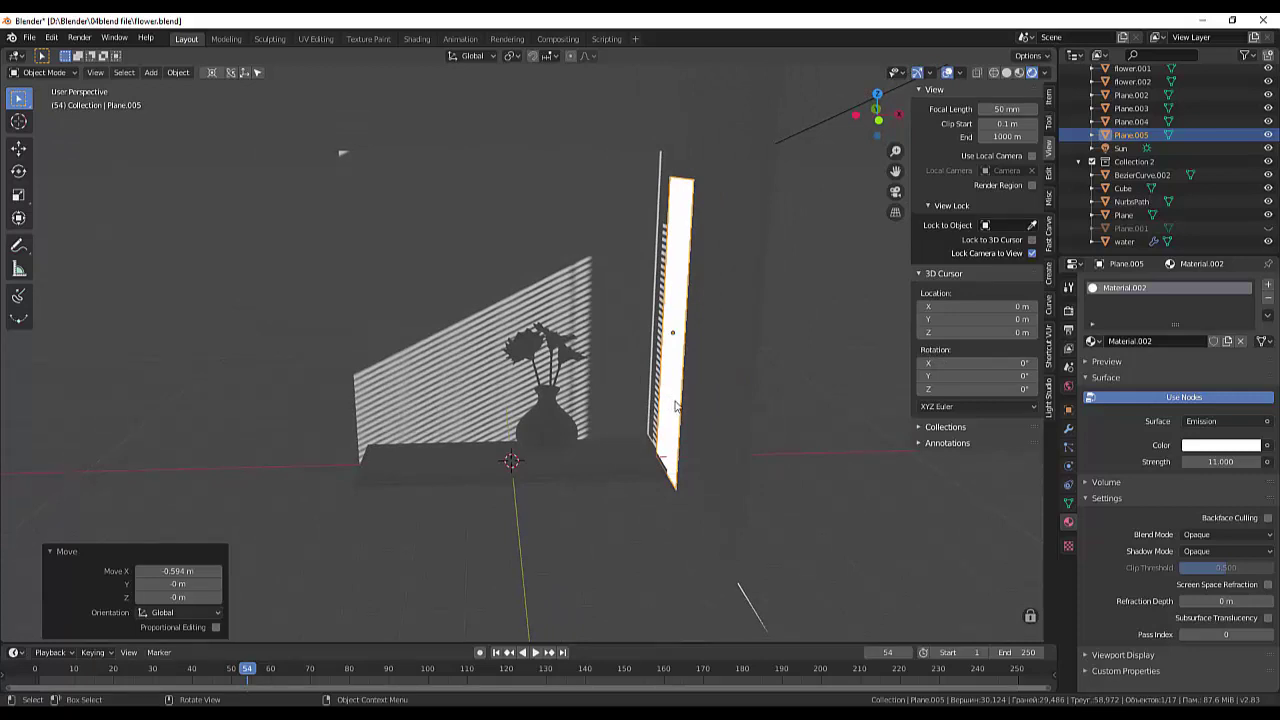
{"action": "left_click", "coordinate": [675, 405]}
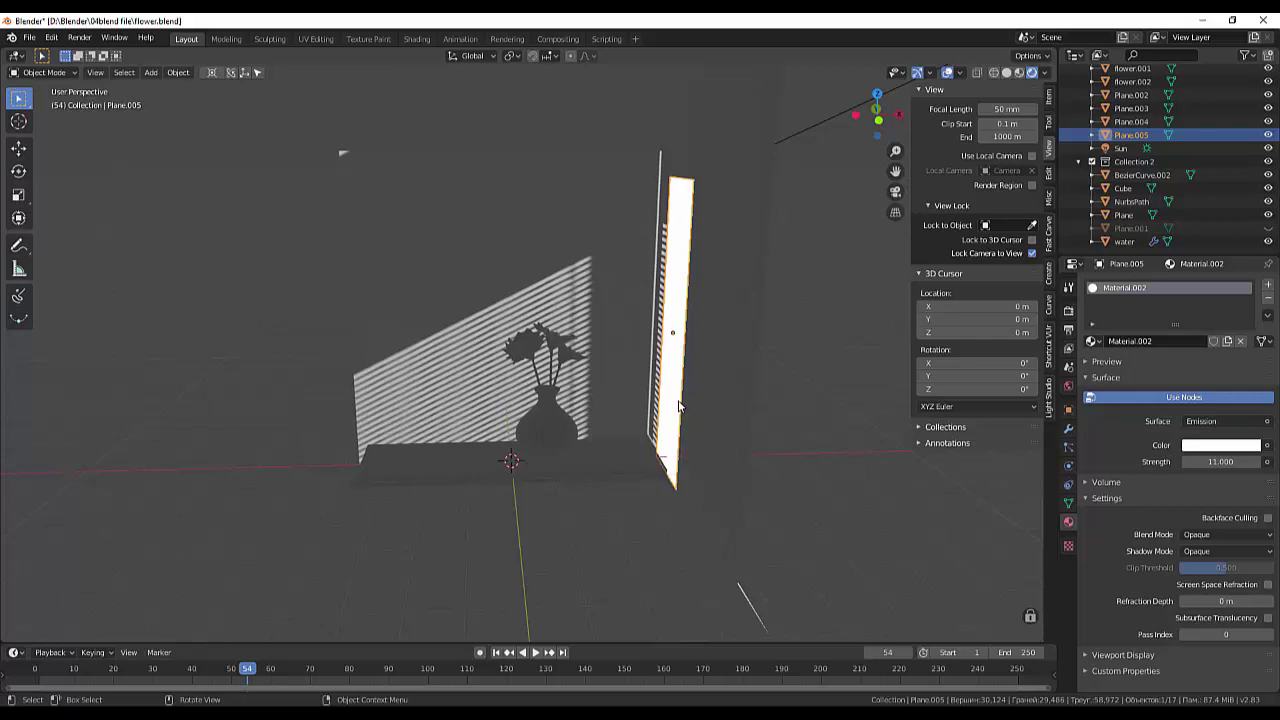
{"action": "key", "text": "Delete"}
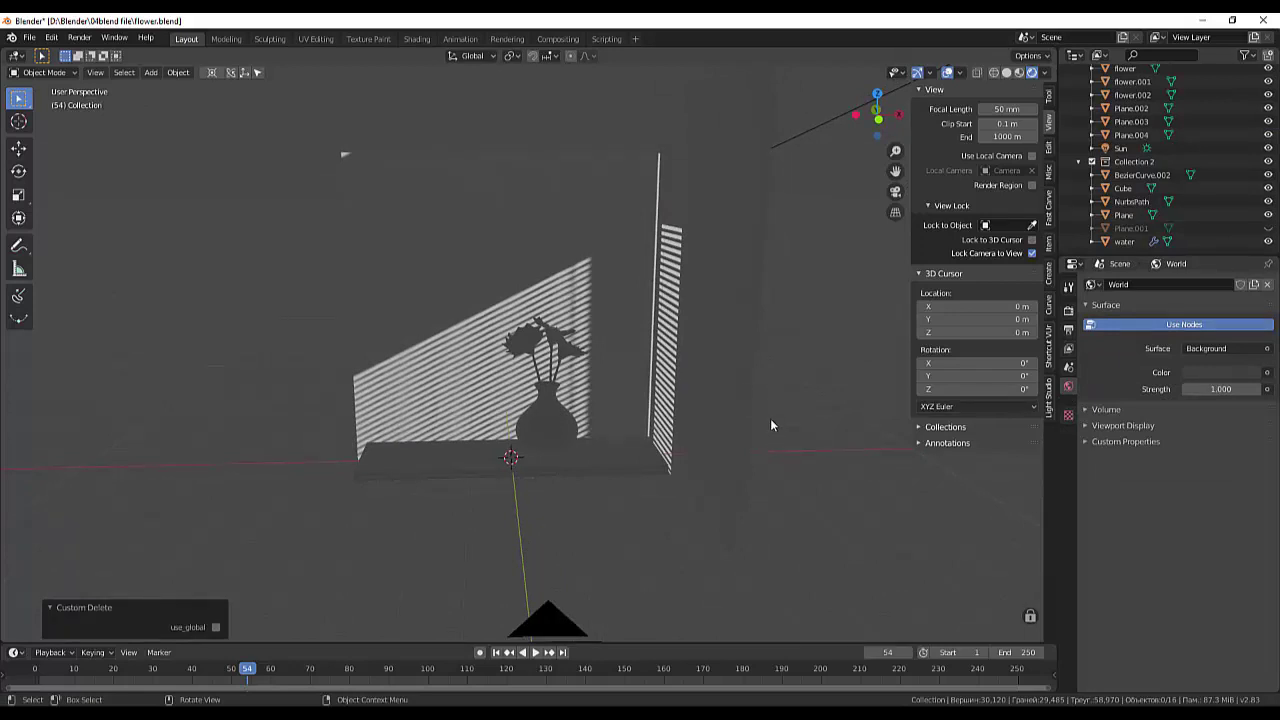
Add a point light and move it beside the vase near the window
{"action": "key", "text": "shift+a"}
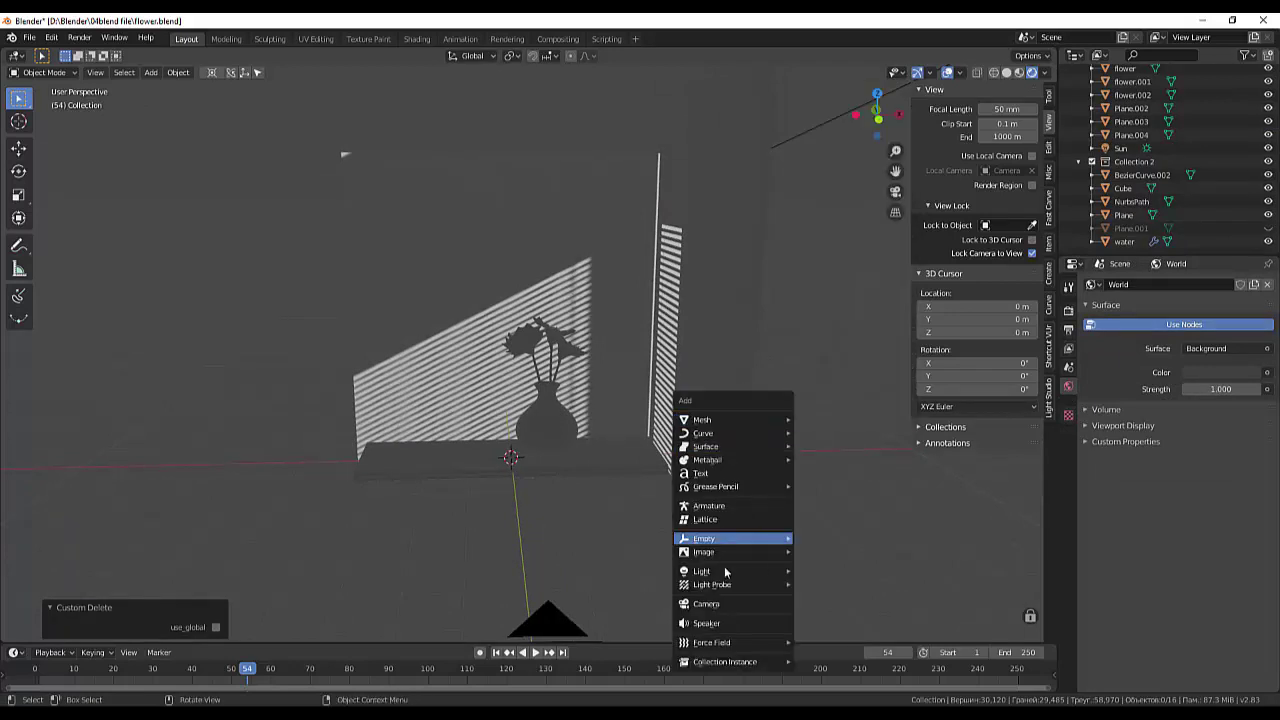
{"action": "mouse_move", "coordinate": [702, 571]}
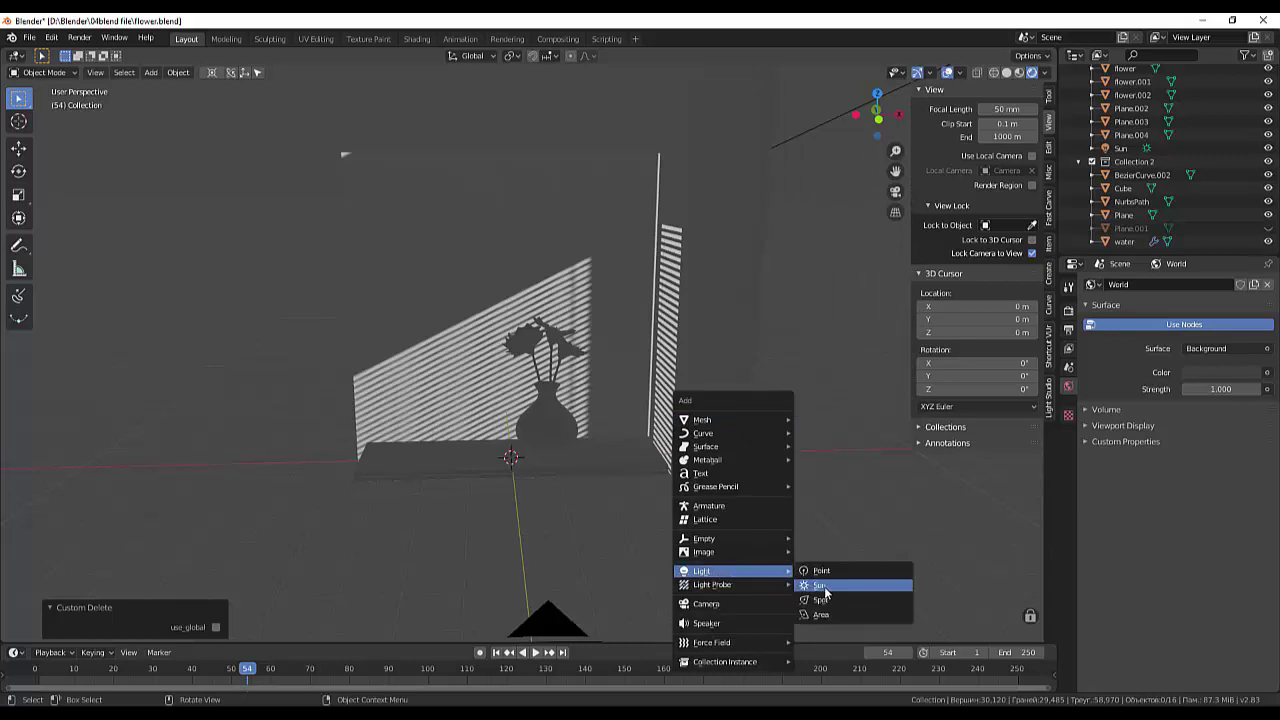
{"action": "left_click", "coordinate": [825, 570]}
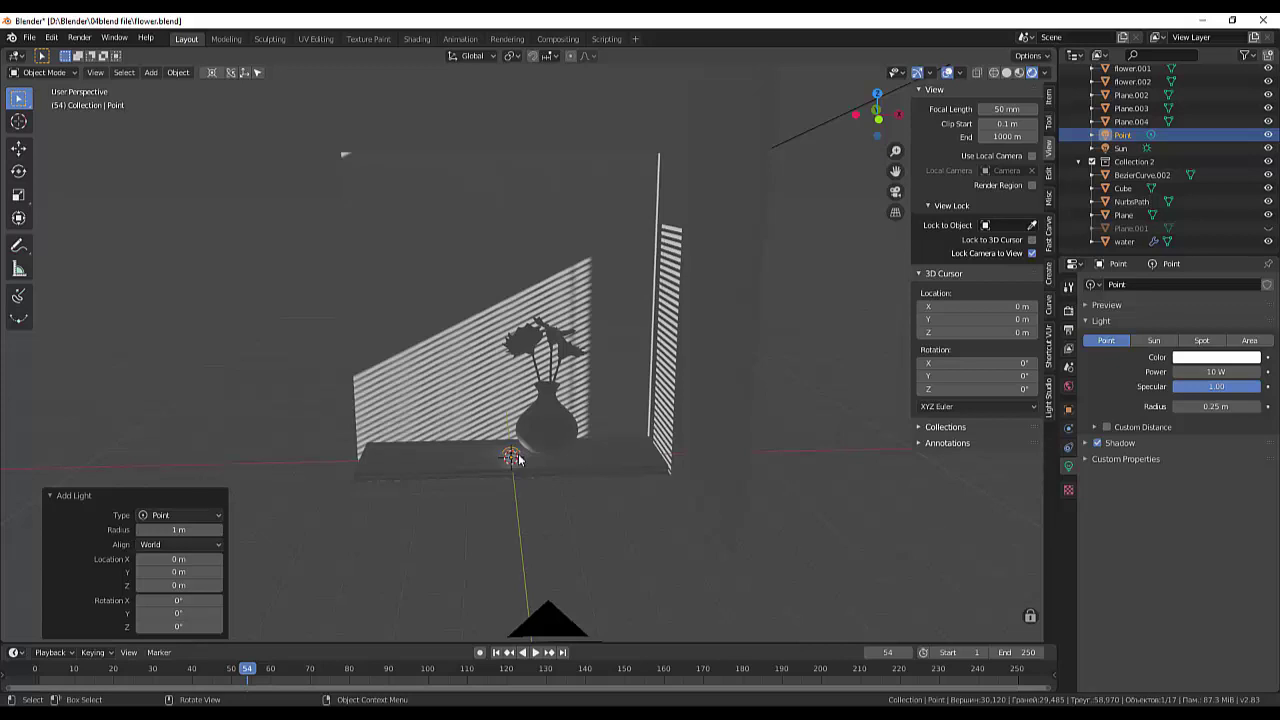
{"action": "key", "text": "g"}
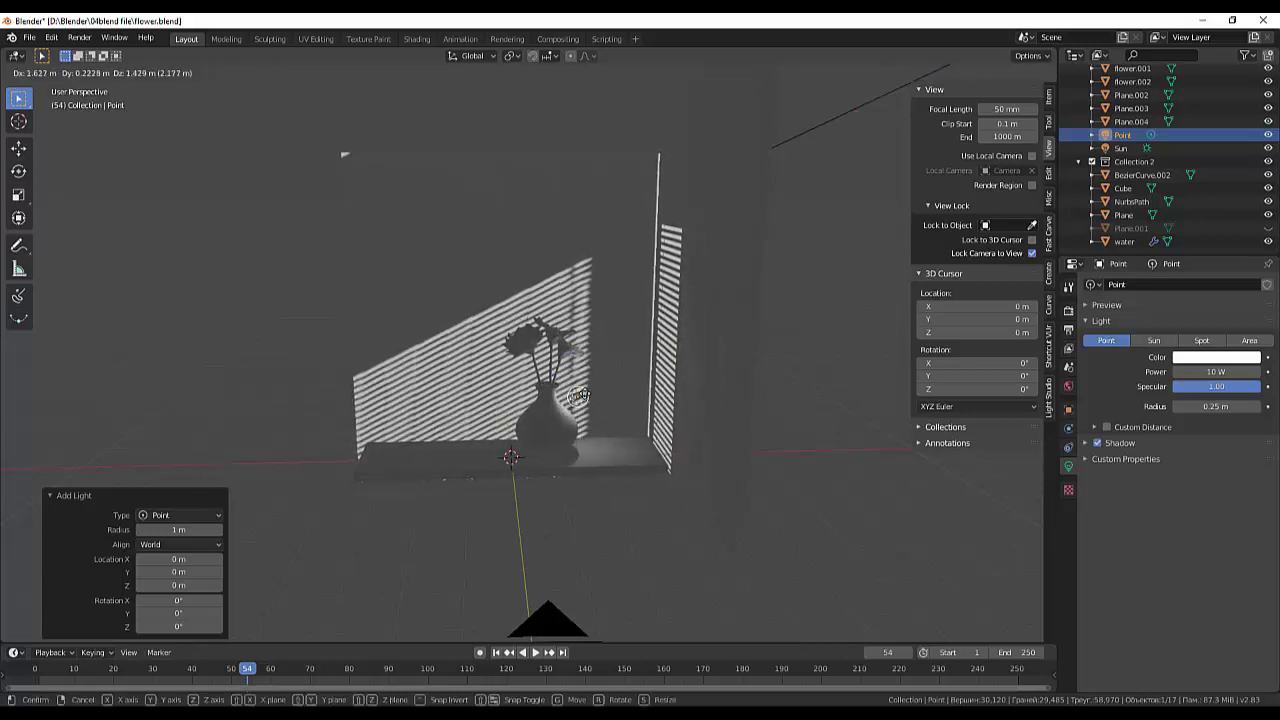
{"action": "left_click", "coordinate": [621, 404]}
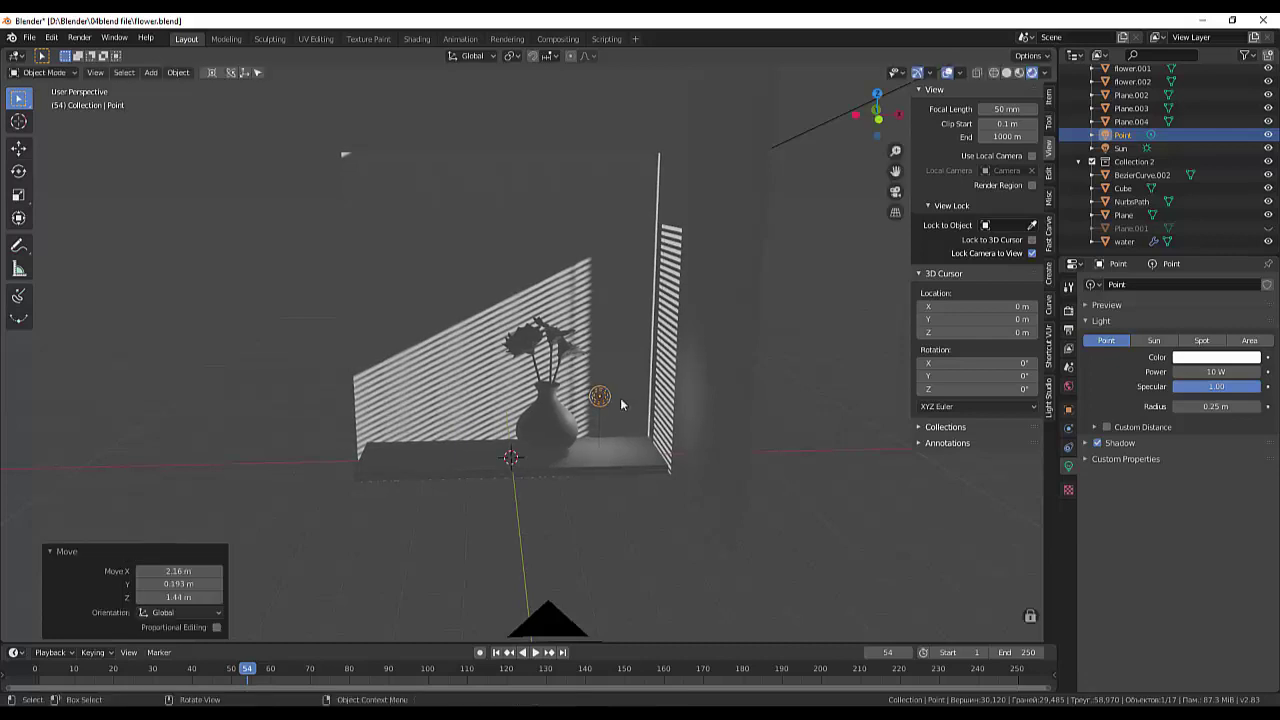
{"action": "middle_click_drag", "start_coordinate": [621, 404], "coordinate": [627, 402]}
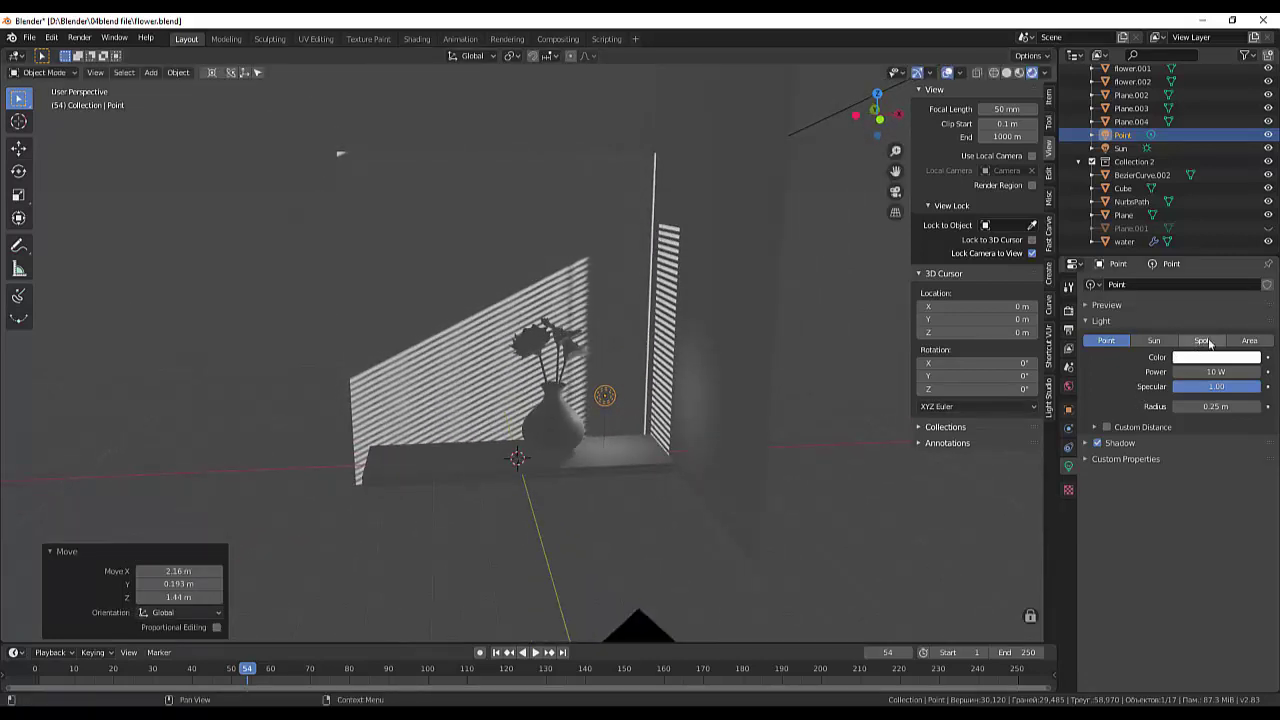
Make it an area light, place it by the window and aim it at the wall
{"action": "left_click", "coordinate": [1250, 341]}
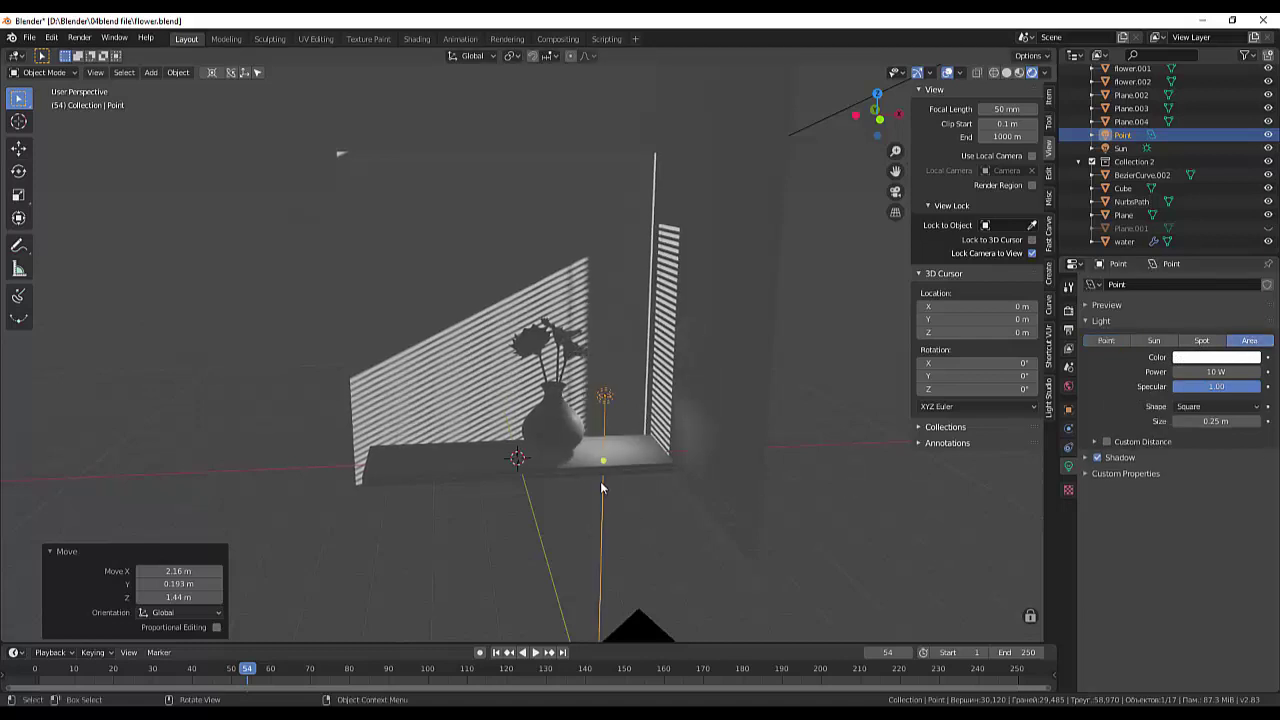
{"action": "mouse_move", "coordinate": [600, 461]}
{"action": "left_mouse_down"}
{"action": "mouse_move", "coordinate": [538, 397]}
{"action": "mouse_move", "coordinate": [540, 415]}
{"action": "left_mouse_up"}
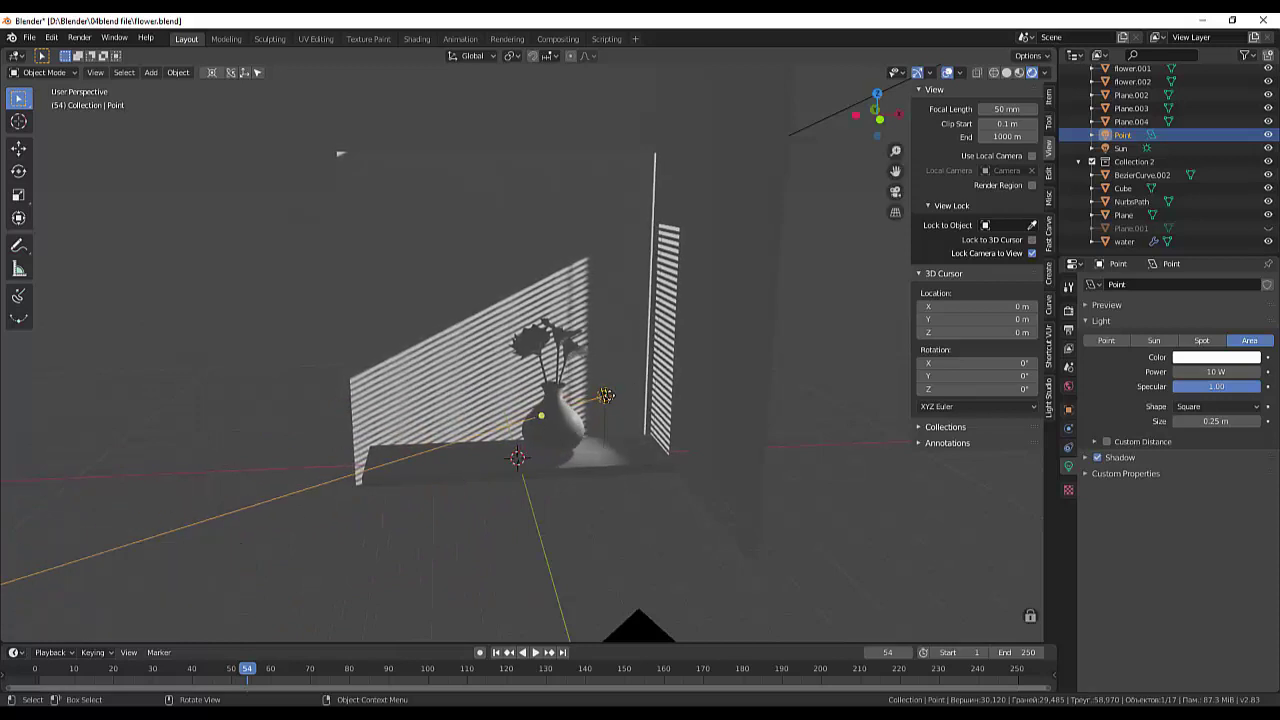
{"action": "left_click", "coordinate": [609, 394]}
{"action": "left_click", "coordinate": [609, 394]}
{"action": "left_click_drag", "start_coordinate": [606, 394], "coordinate": [698, 335]}
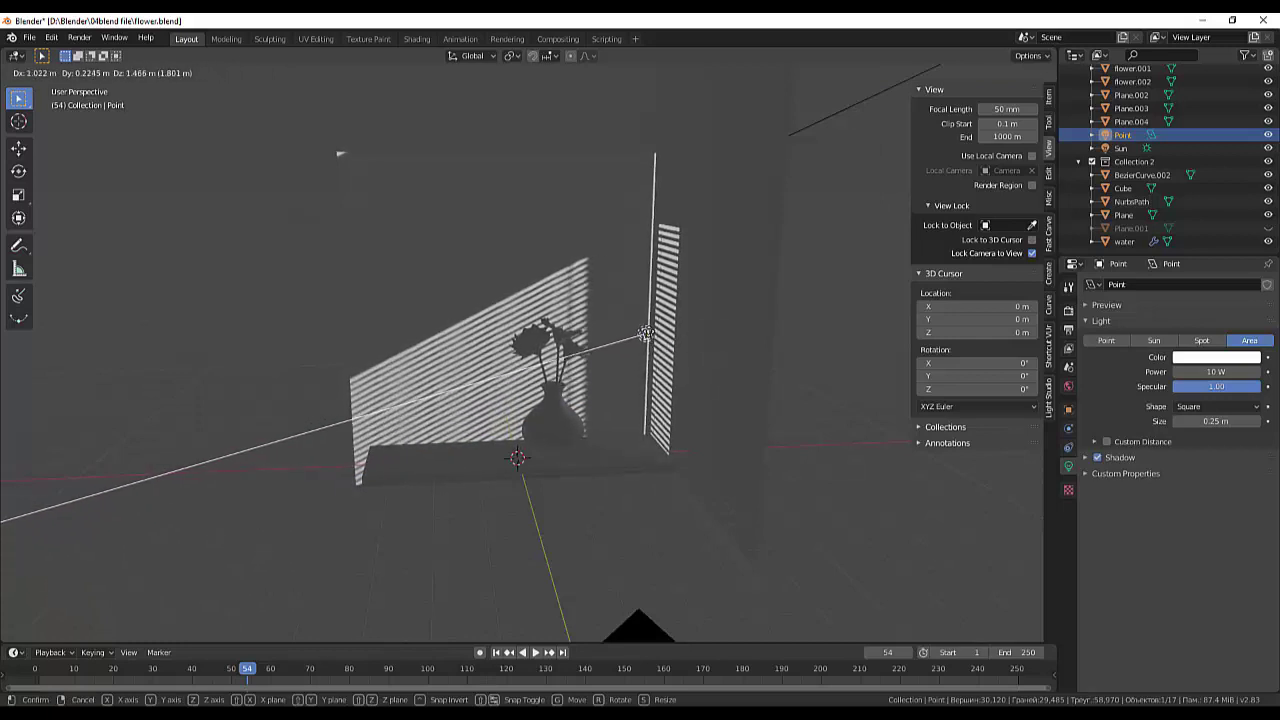
{"action": "left_click_drag", "start_coordinate": [698, 335], "coordinate": [664, 334]}
{"action": "mouse_move", "coordinate": [579, 352]}
{"action": "left_mouse_down"}
{"action": "mouse_move", "coordinate": [580, 380]}
{"action": "mouse_move", "coordinate": [660, 405]}
{"action": "left_mouse_up"}
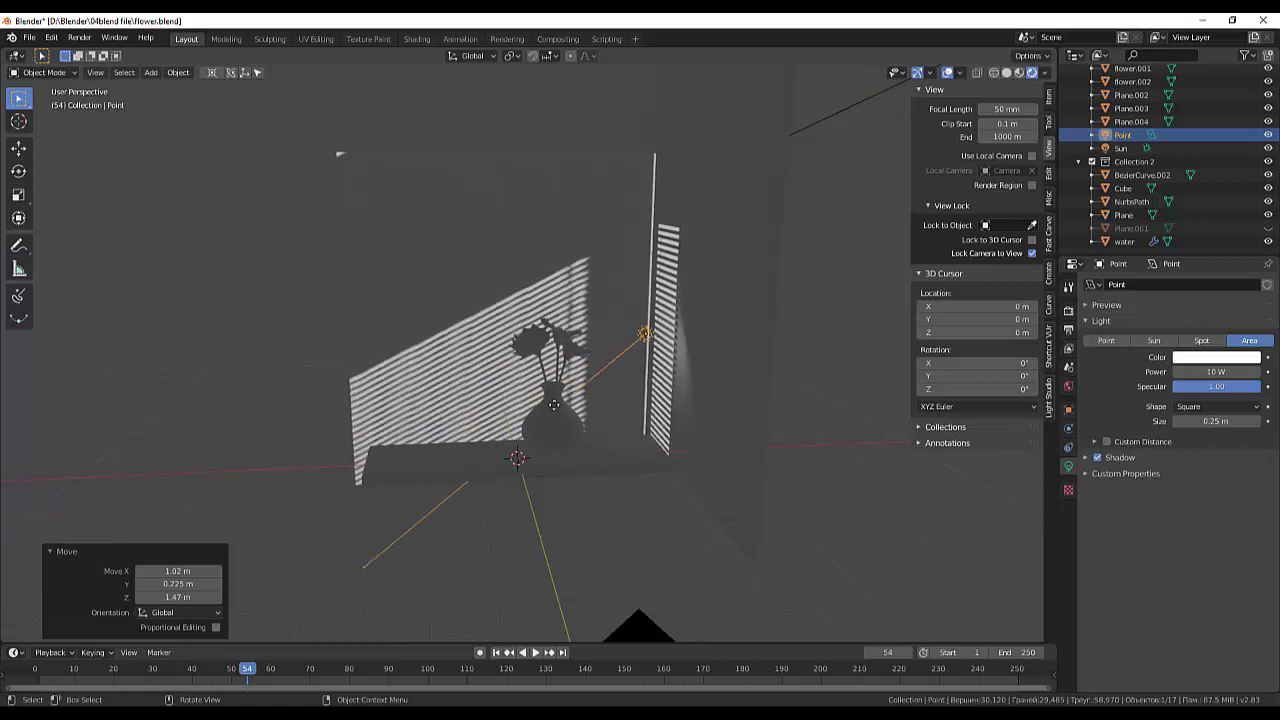
{"action": "mouse_move", "coordinate": [659, 404]}
{"action": "middle_mouse_down"}
{"action": "mouse_move", "coordinate": [763, 449]}
{"action": "mouse_move", "coordinate": [585, 380]}
{"action": "middle_mouse_up"}
{"action": "left_click_drag", "start_coordinate": [589, 342], "coordinate": [630, 354]}
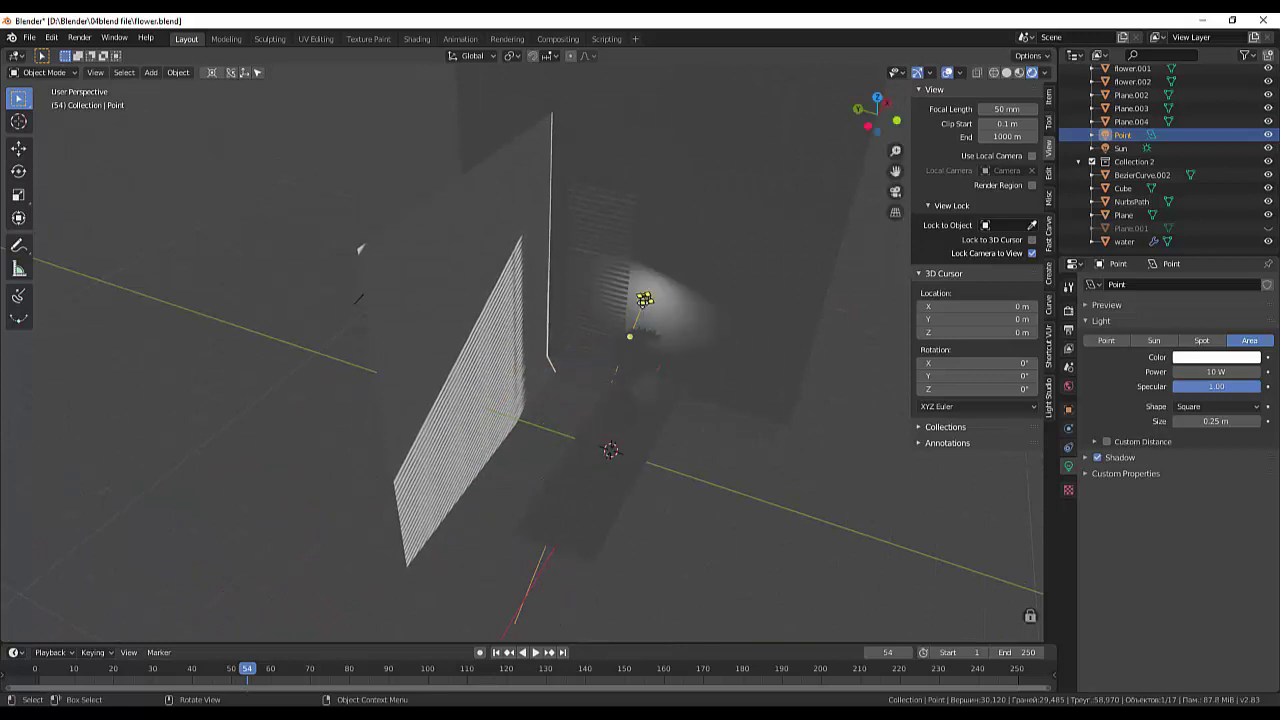
Lock Plane.003's location and rotation in its Object properties
{"action": "left_click", "coordinate": [644, 307]}
{"action": "key", "text": "g"}
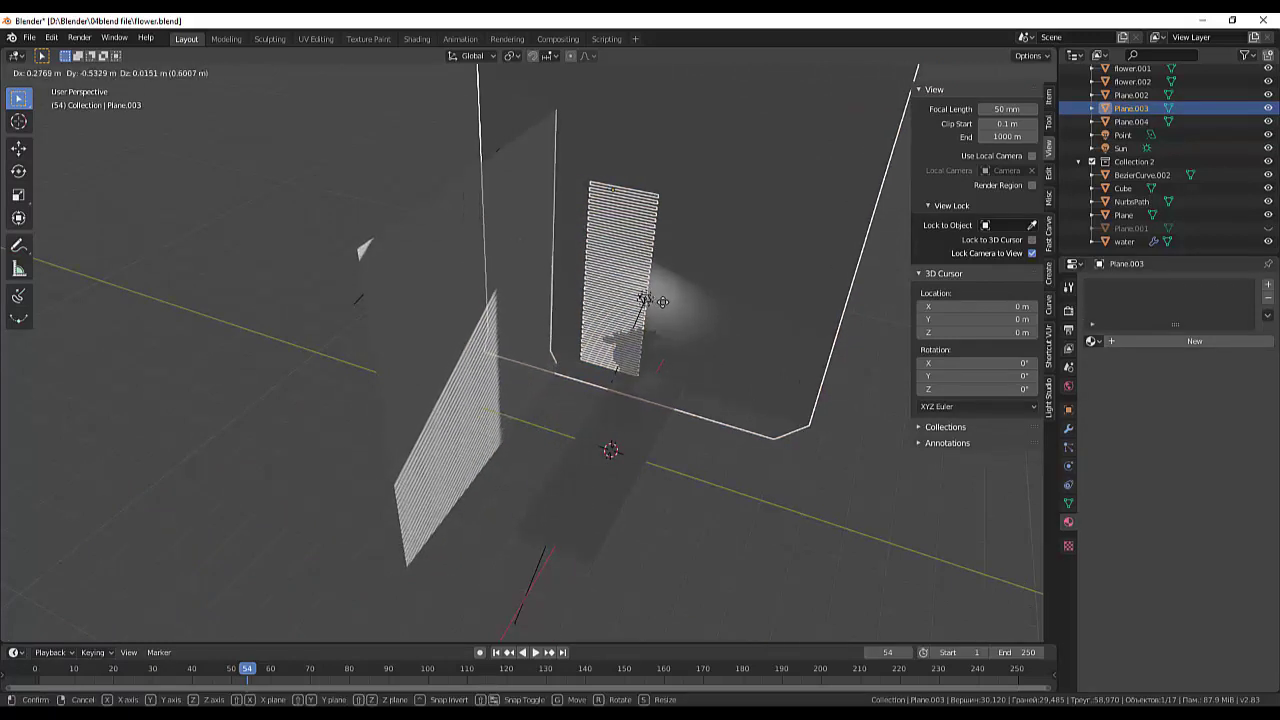
{"action": "right_click", "coordinate": [661, 301]}
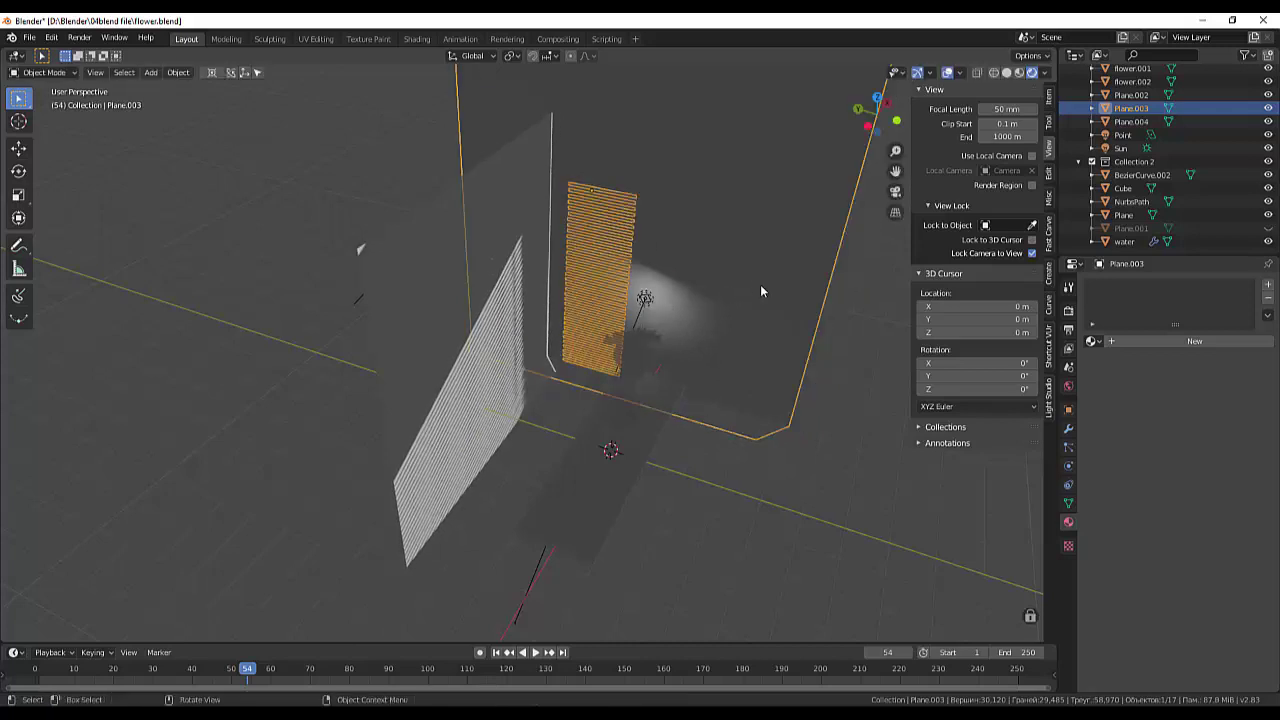
{"action": "left_click", "coordinate": [1068, 409]}
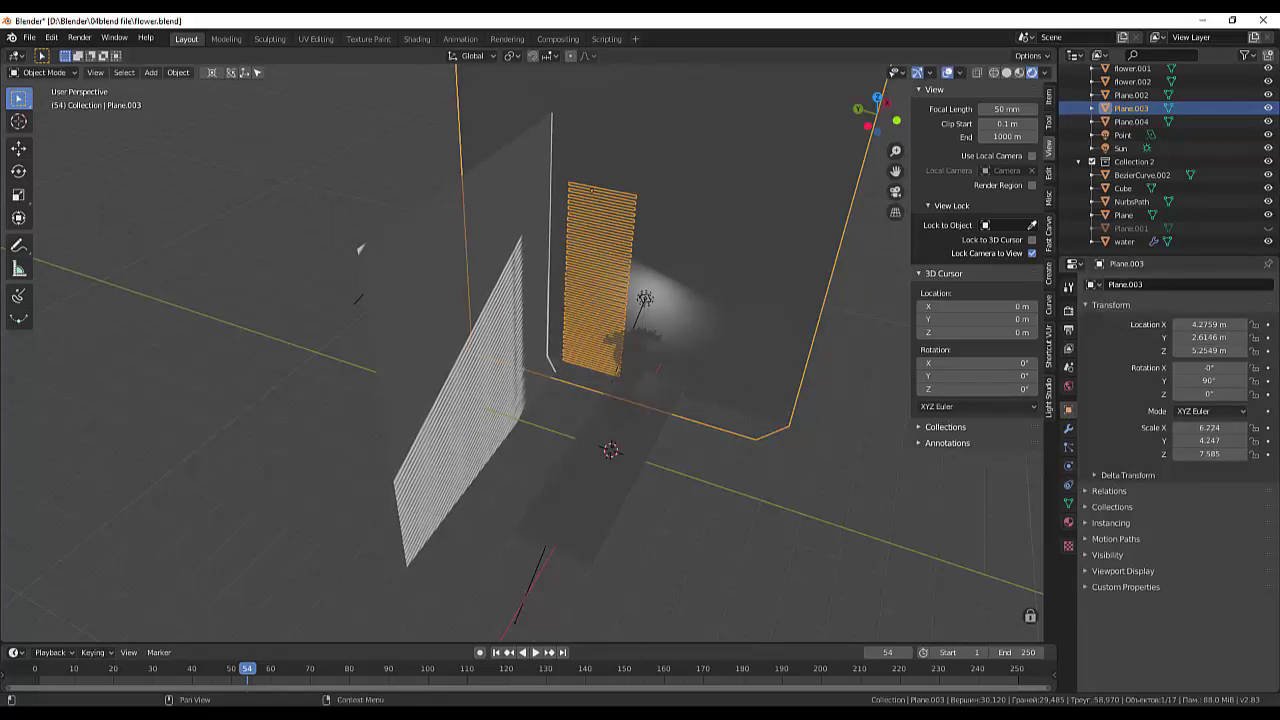
{"action": "left_click_drag", "start_coordinate": [1254, 337], "coordinate": [1254, 393]}
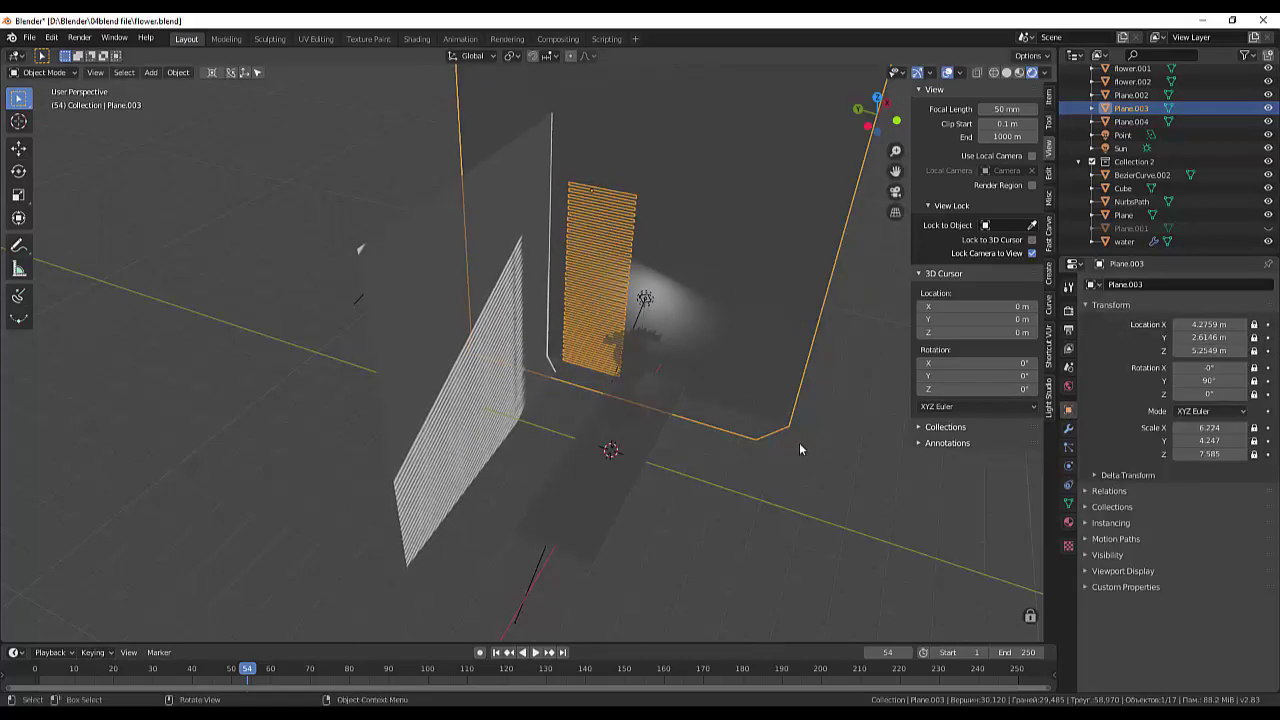
{"action": "left_click", "coordinate": [708, 395]}
Enlarge and re-rotate the window light, then switch it back to a Point light with 1.6 m radius
{"action": "left_click", "coordinate": [645, 301]}
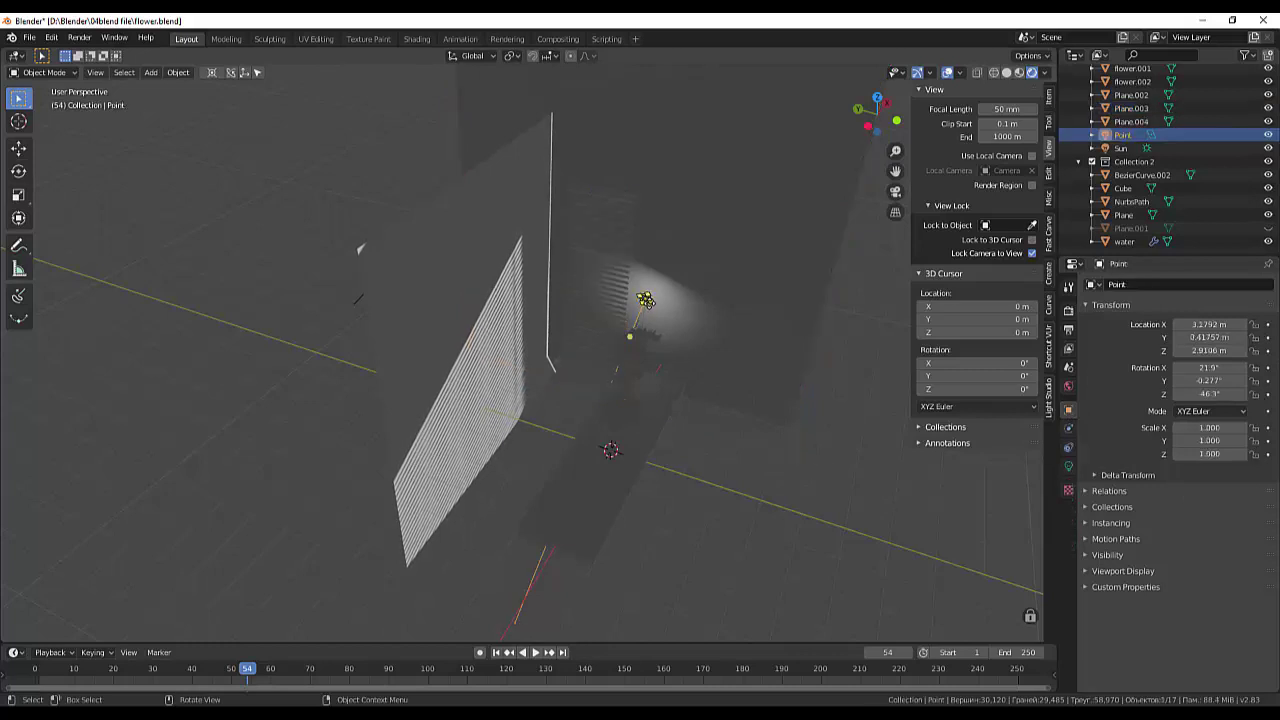
{"action": "left_click_drag", "start_coordinate": [652, 307], "coordinate": [702, 325]}
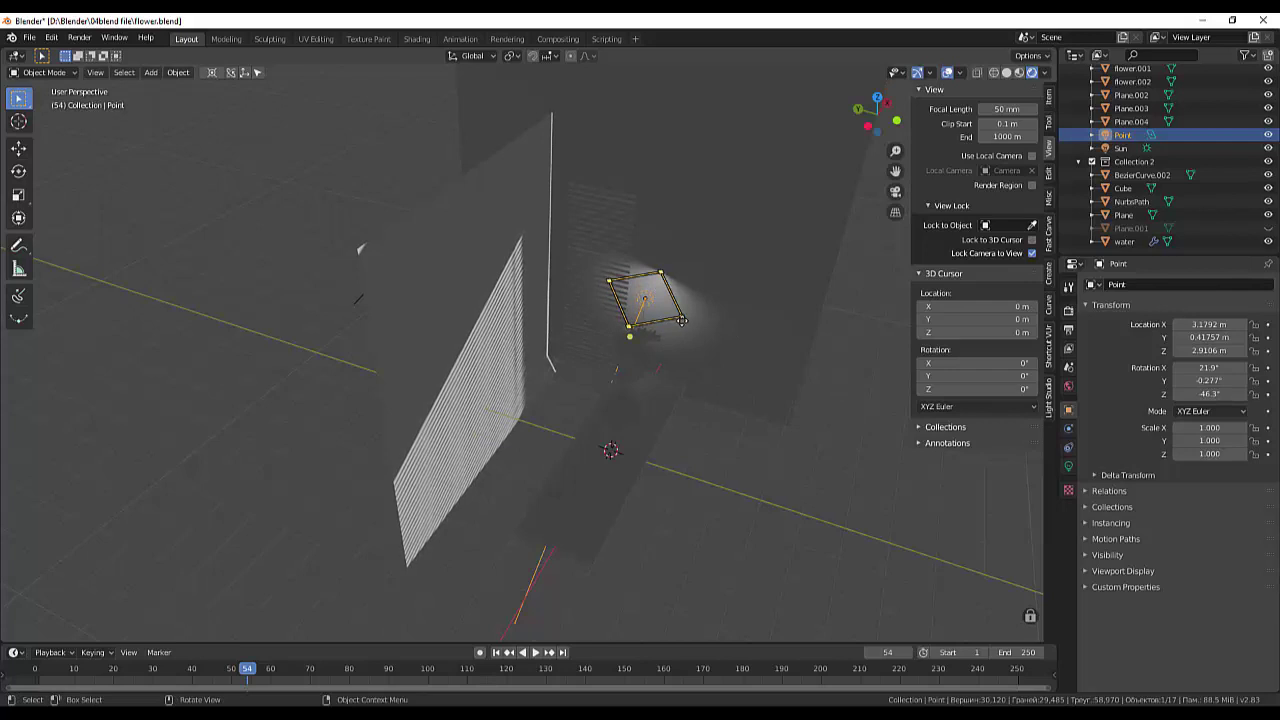
{"action": "mouse_move", "coordinate": [630, 336]}
{"action": "left_mouse_down"}
{"action": "mouse_move", "coordinate": [738, 275]}
{"action": "mouse_move", "coordinate": [603, 368]}
{"action": "mouse_move", "coordinate": [772, 237]}
{"action": "left_mouse_up"}
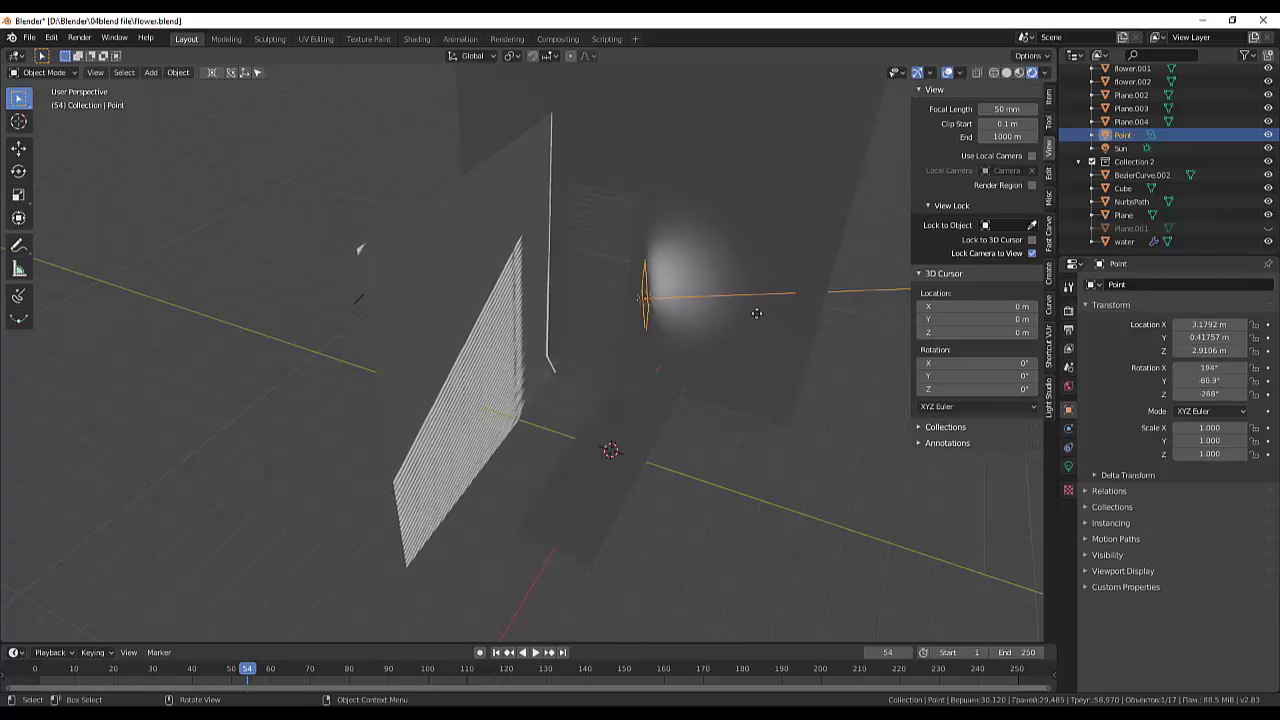
{"action": "left_click_drag", "start_coordinate": [772, 237], "coordinate": [648, 300]}
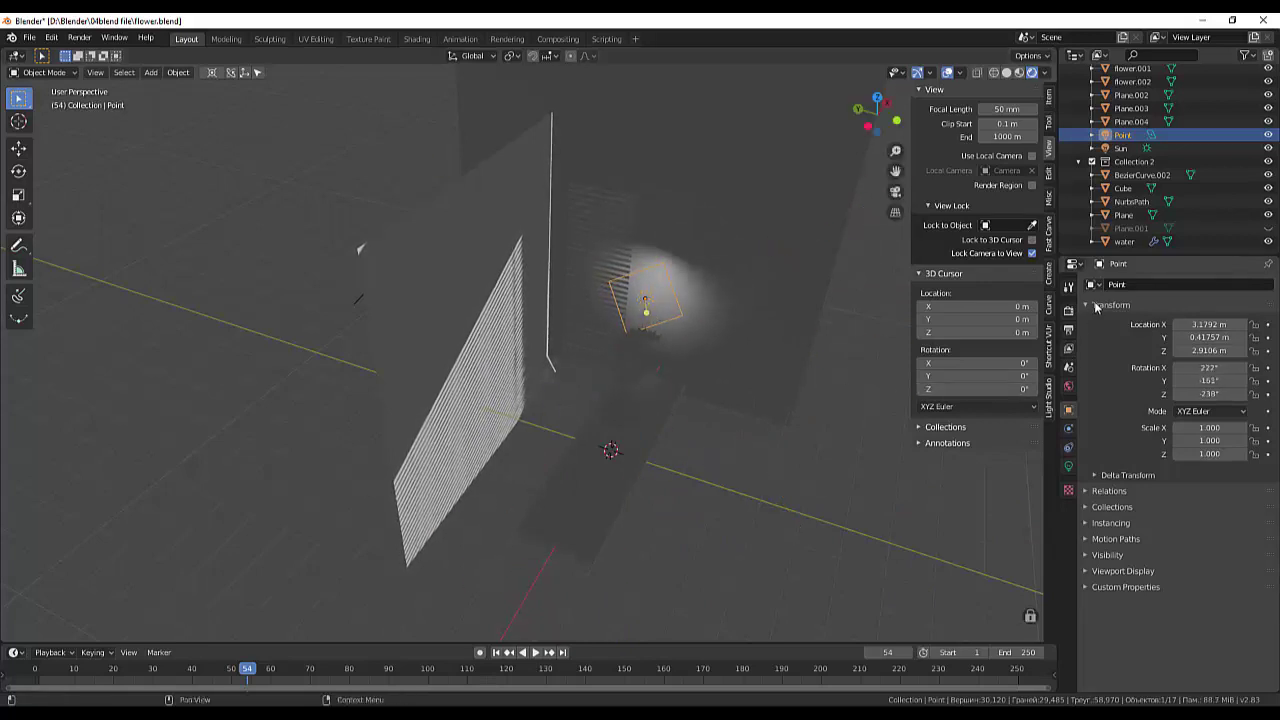
{"action": "left_click", "coordinate": [1067, 467]}
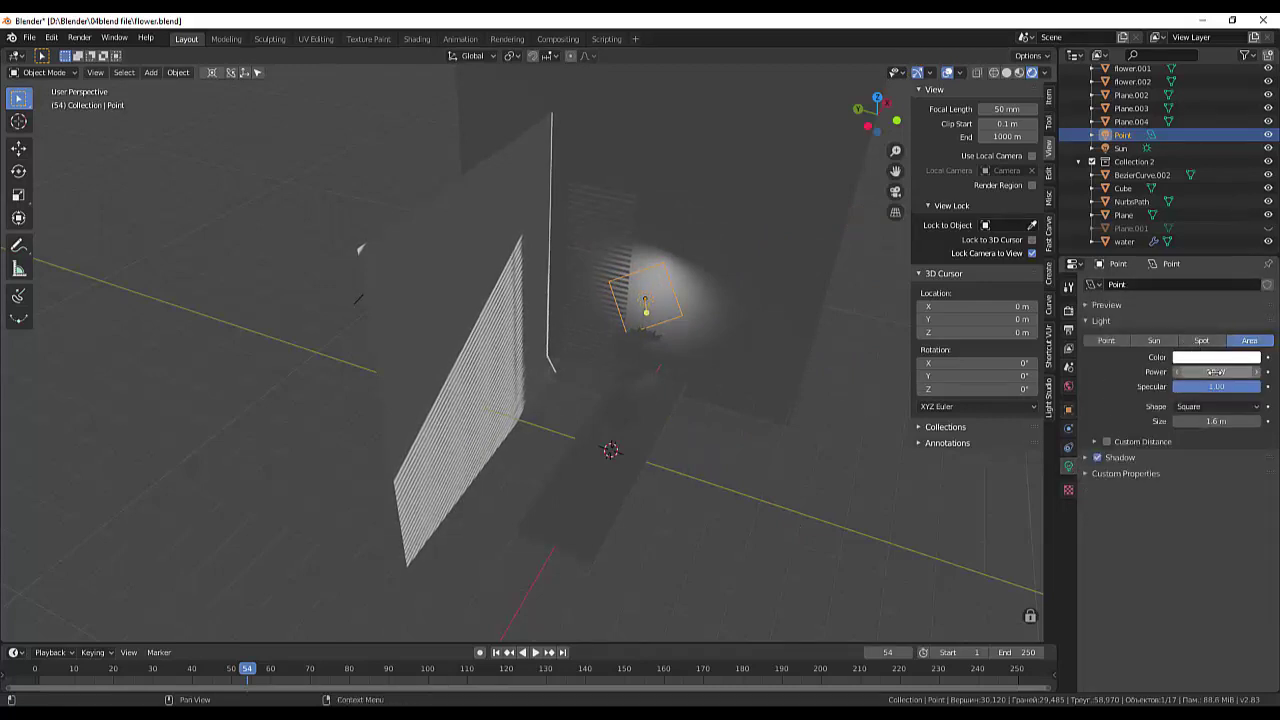
{"action": "left_click", "coordinate": [1106, 341]}
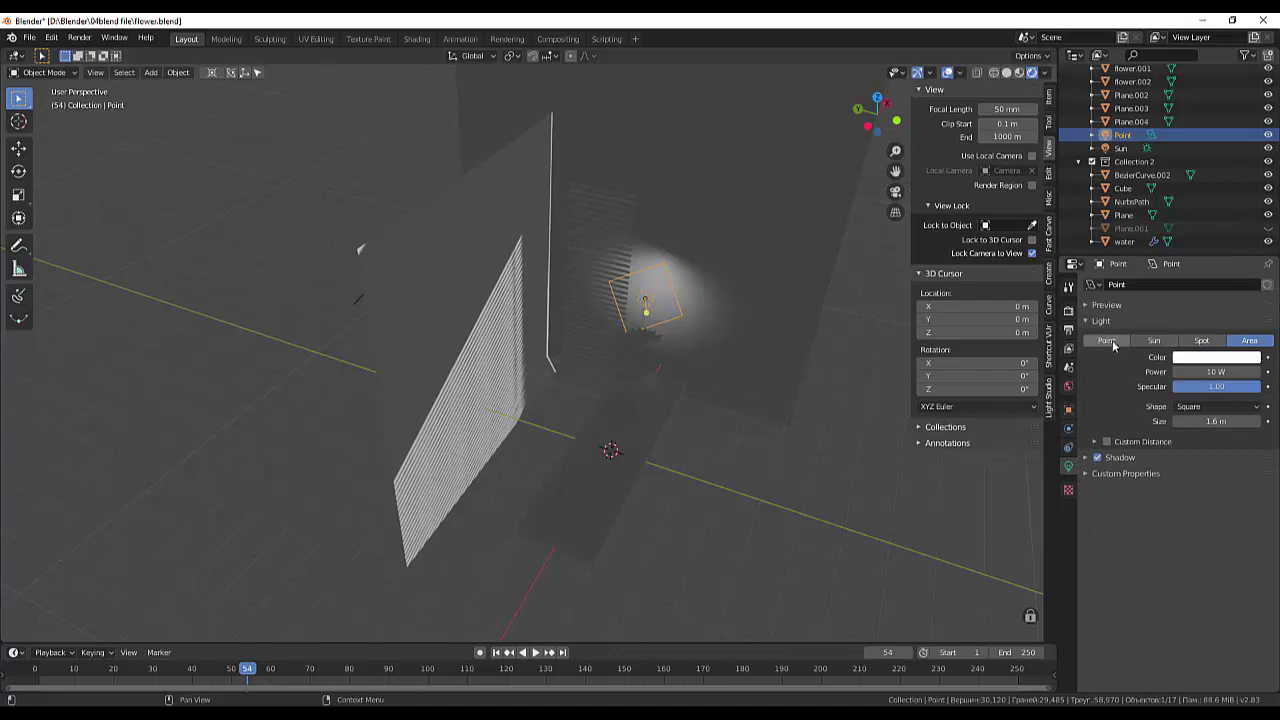
{"action": "middle_click_drag", "start_coordinate": [782, 424], "coordinate": [673, 388]}
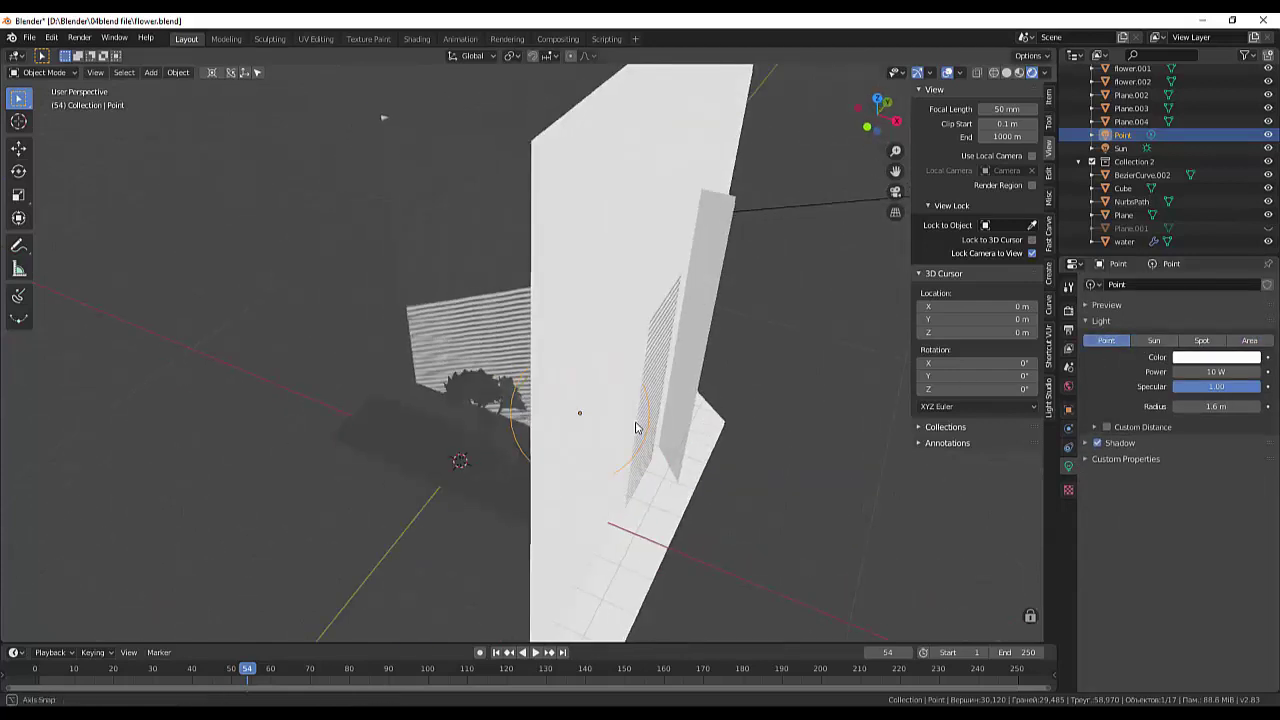
View through the camera and raise the point light's power from 10 W to about 398 W
{"action": "key", "text": "ctrl+z"}
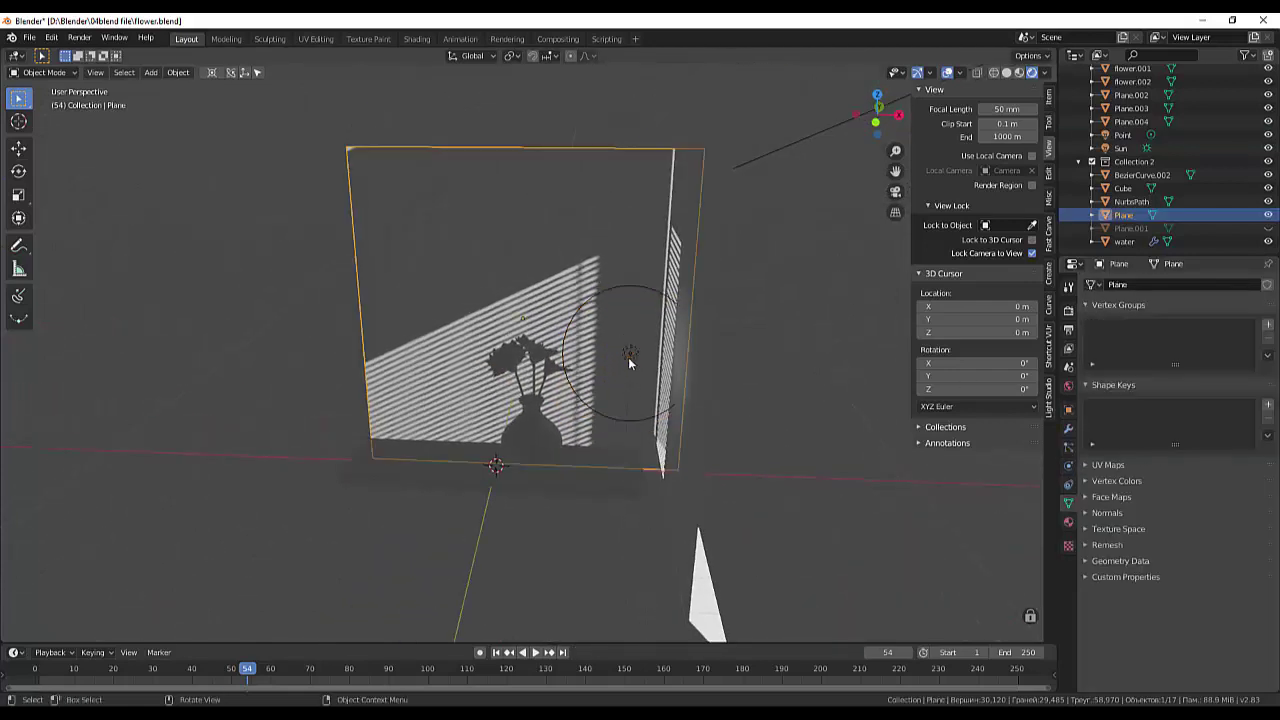
{"action": "key", "text": "ctrl+shift+z"}
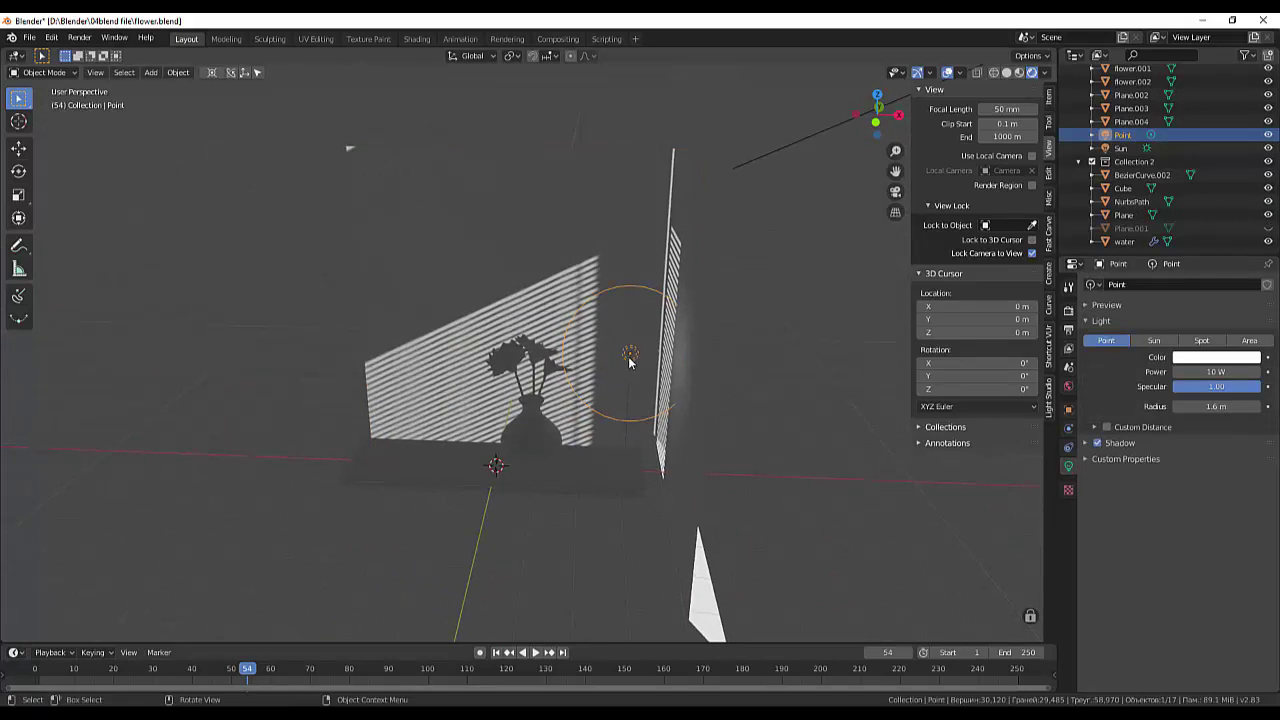
{"action": "key", "text": "KP_0"}
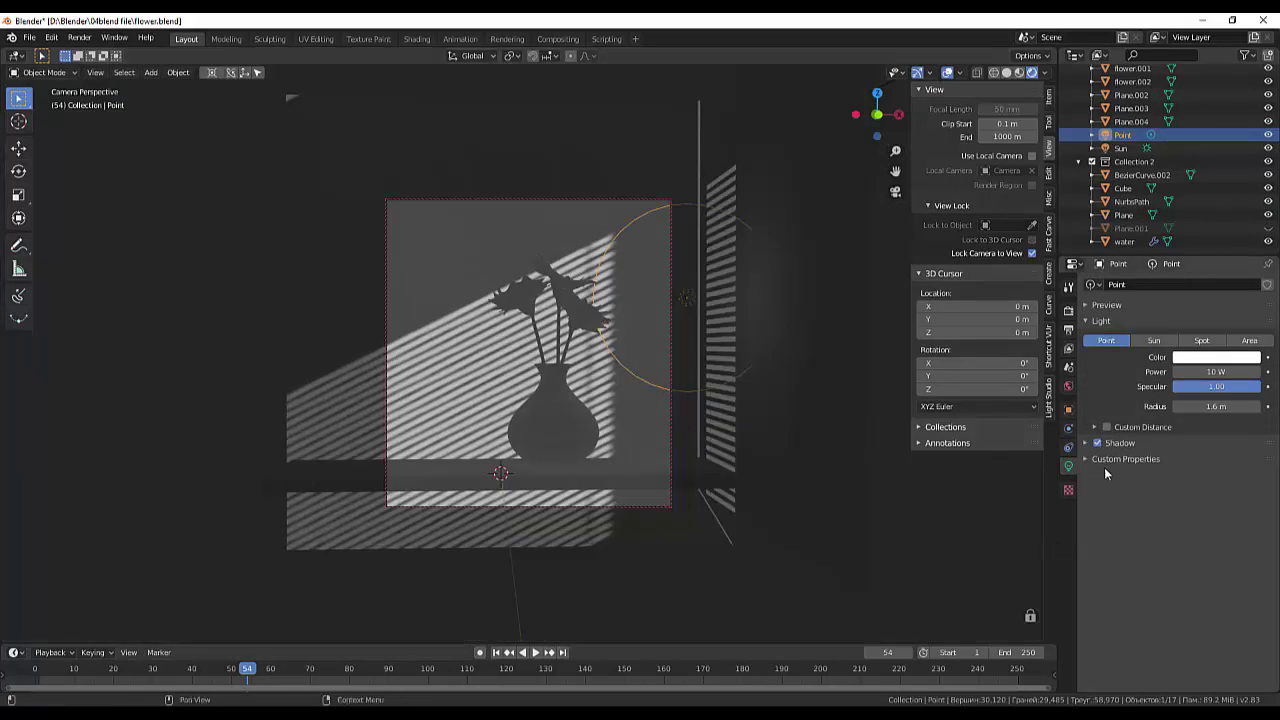
{"action": "left_click_drag", "start_coordinate": [1216, 371], "coordinate": [1260, 371]}
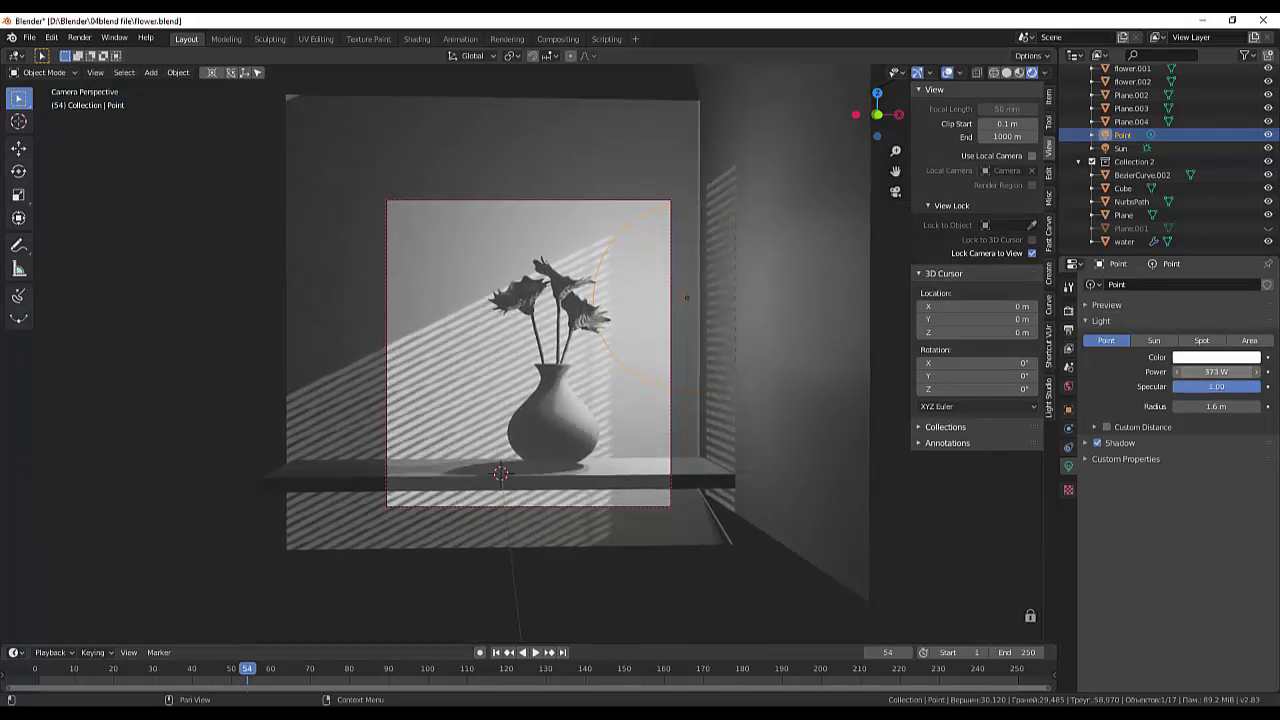
{"action": "left_click_drag", "start_coordinate": [1236, 371], "coordinate": [1121, 396]}
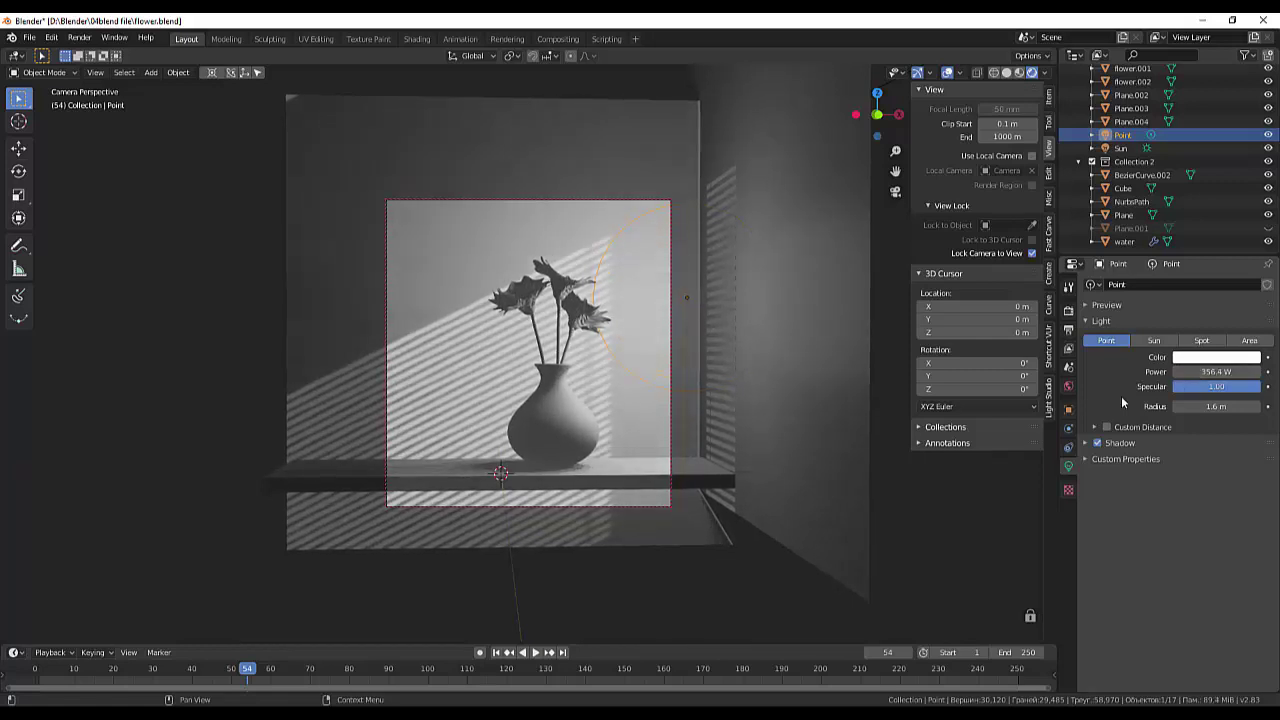
Check the Sun light's settings from the light data-block list, then reselect the point light
{"action": "left_click", "coordinate": [688, 602]}
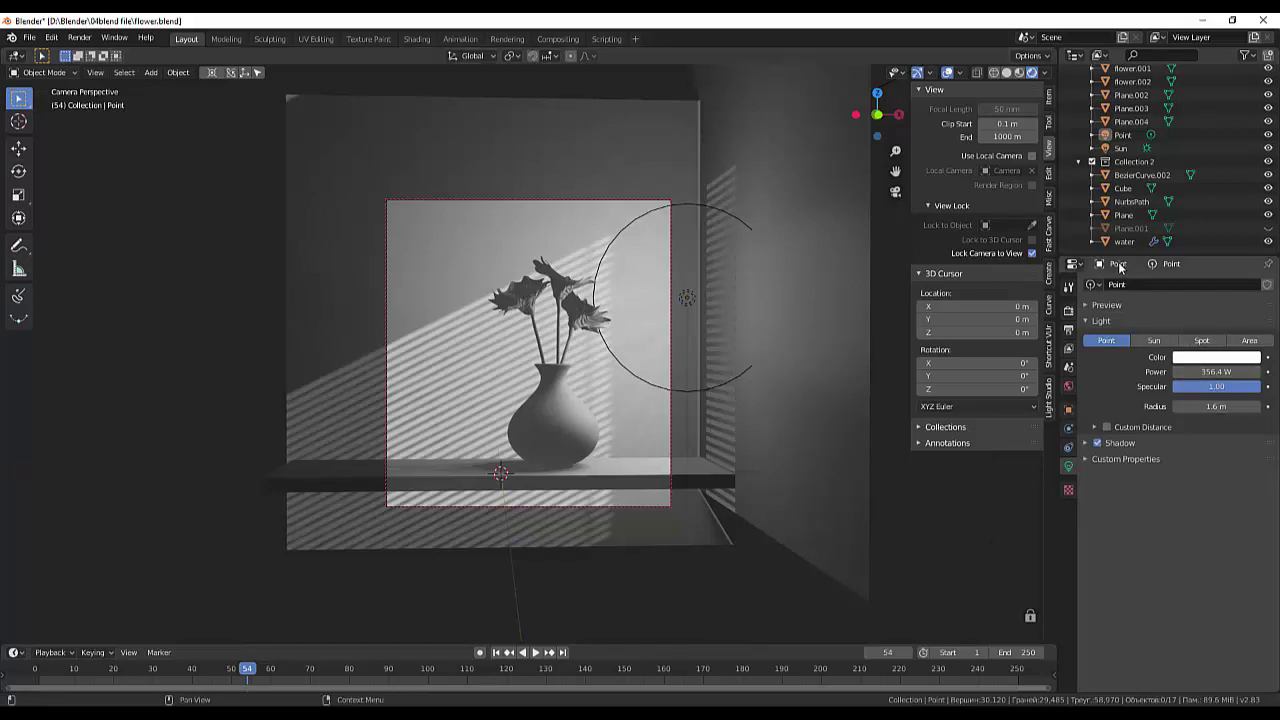
{"action": "left_click", "coordinate": [1093, 287]}
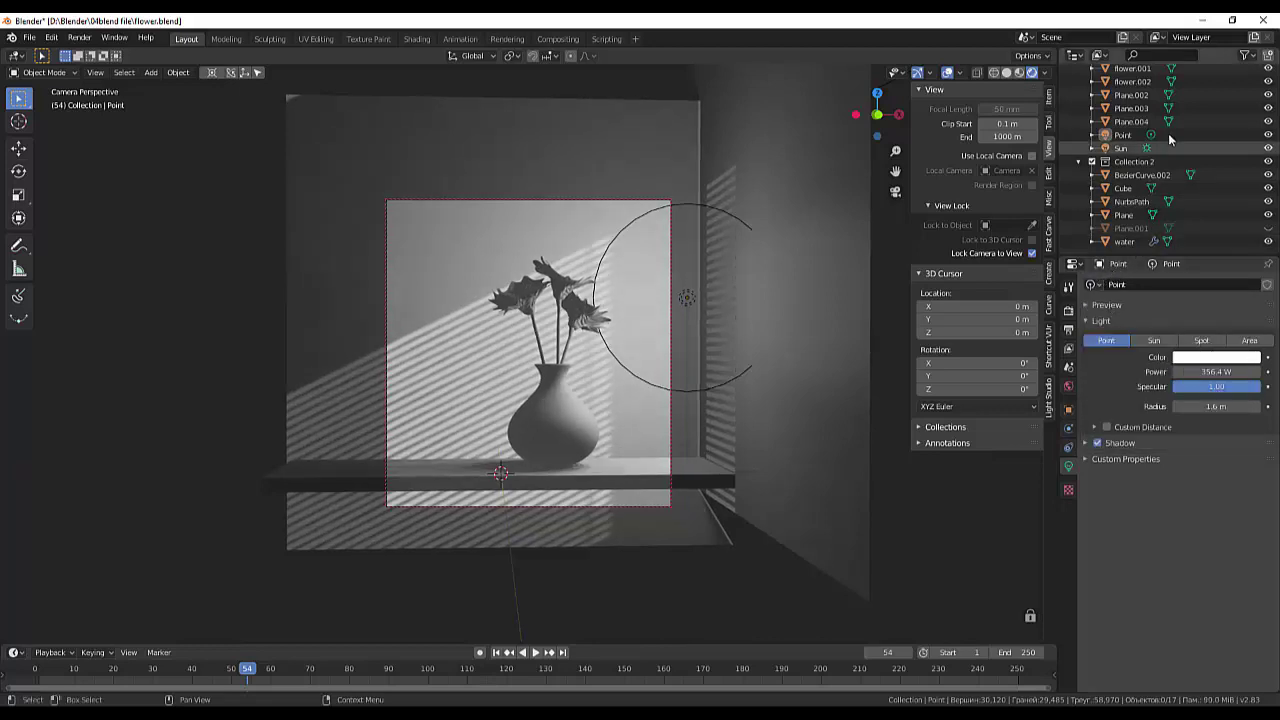
{"action": "left_click", "coordinate": [1124, 148]}
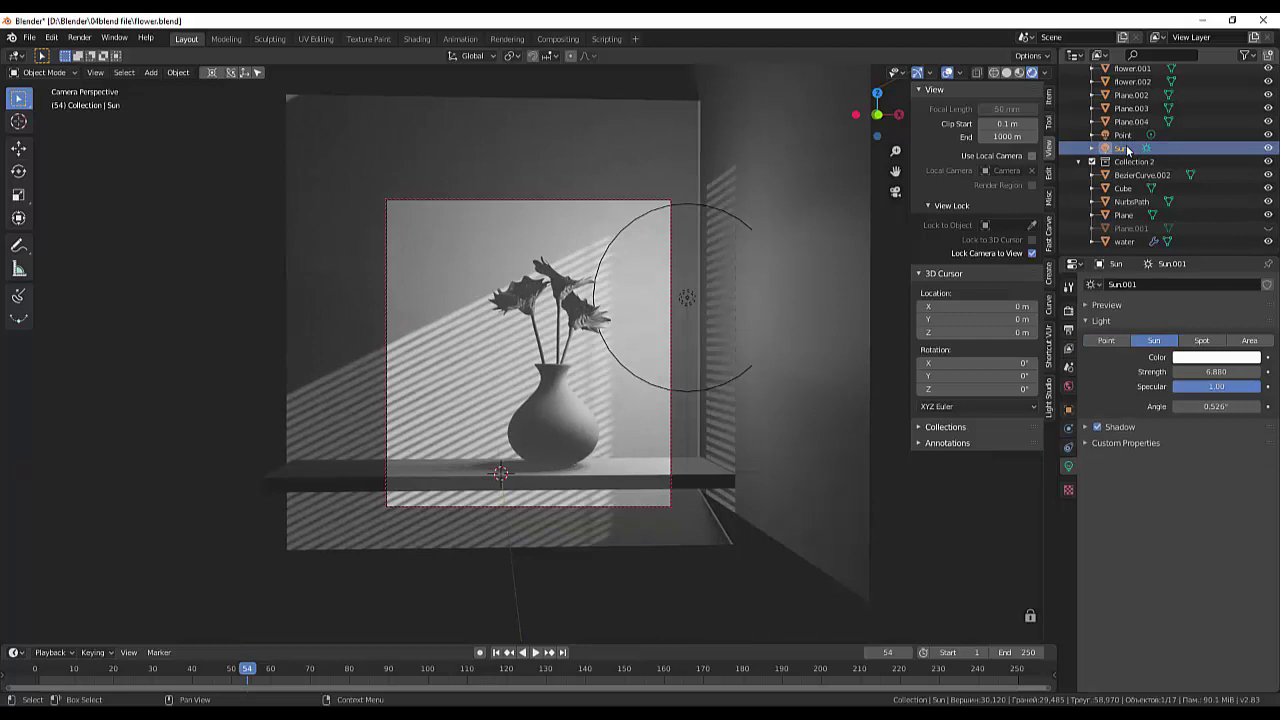
{"action": "left_click", "coordinate": [1126, 135]}
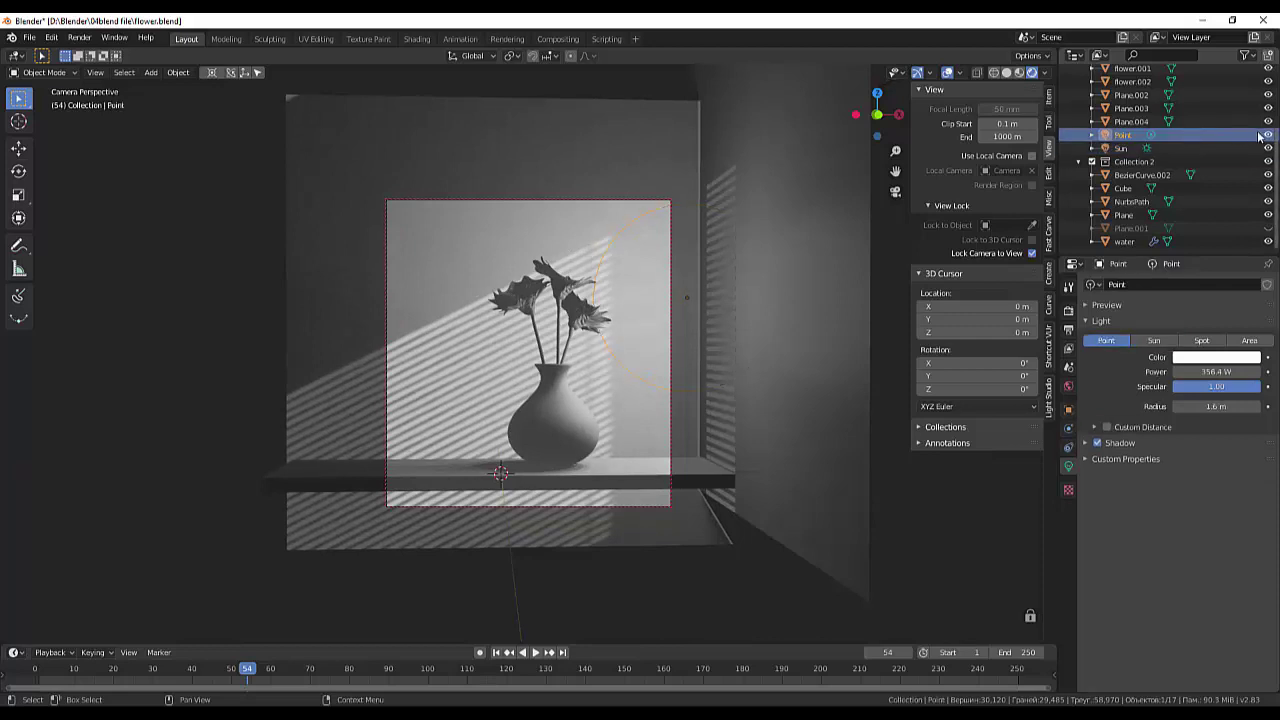
Delete the Point light from the Outliner and select the blinds plane Plane.003 for editing
{"action": "right_click", "coordinate": [1117, 137]}
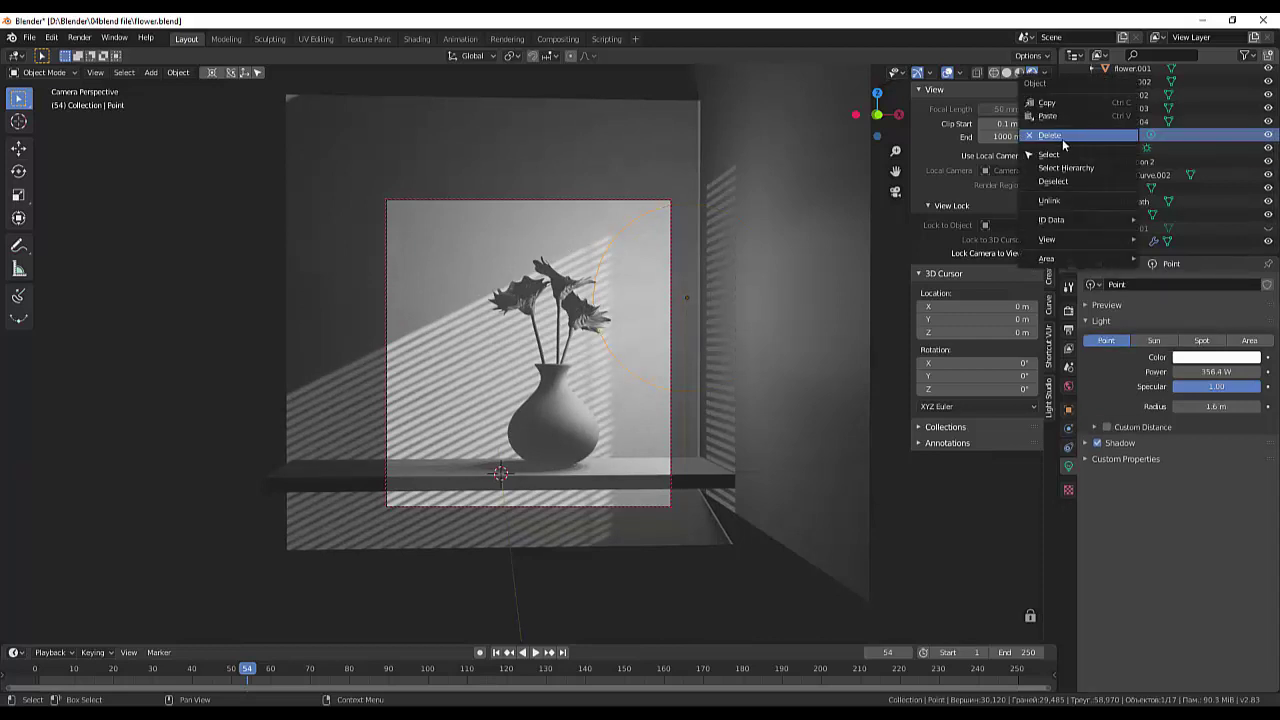
{"action": "left_click", "coordinate": [1060, 136]}
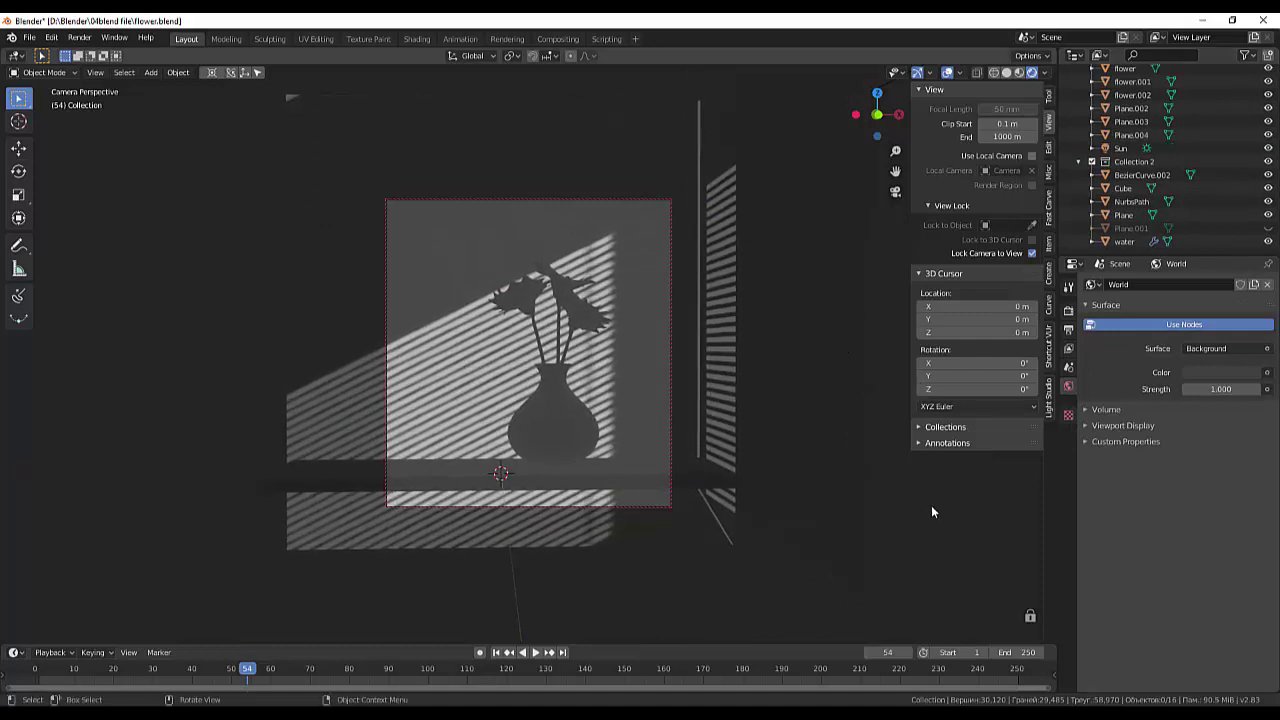
{"action": "mouse_move", "coordinate": [945, 548]}
{"action": "middle_mouse_down"}
{"action": "mouse_move", "coordinate": [1038, 503]}
{"action": "mouse_move", "coordinate": [40, 490]}
{"action": "middle_mouse_up"}
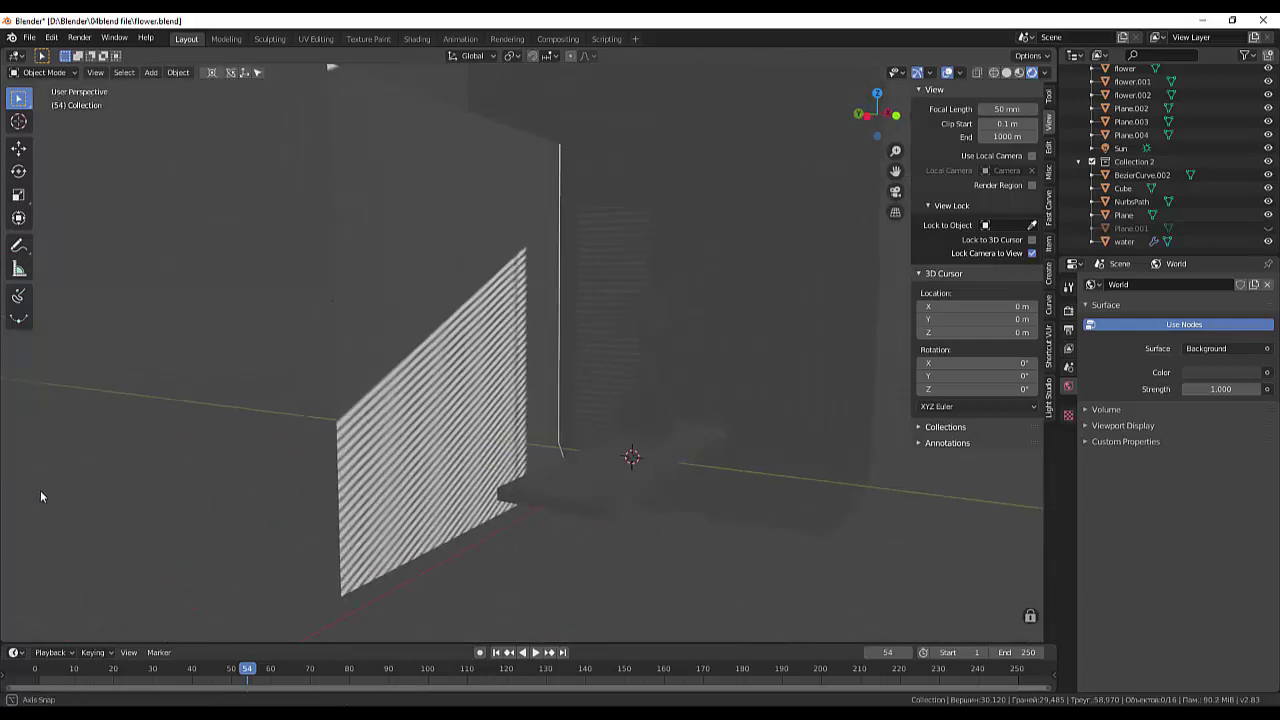
{"action": "left_click", "coordinate": [794, 308]}
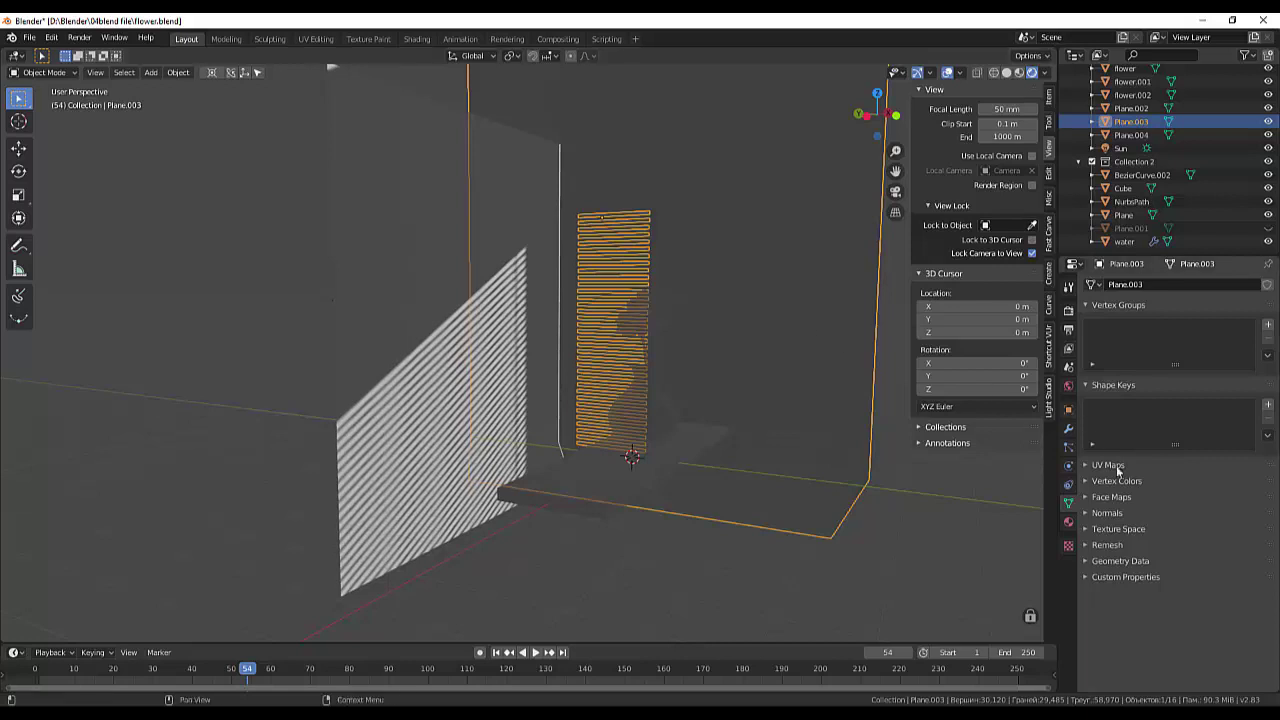
{"action": "left_click", "coordinate": [1068, 409]}
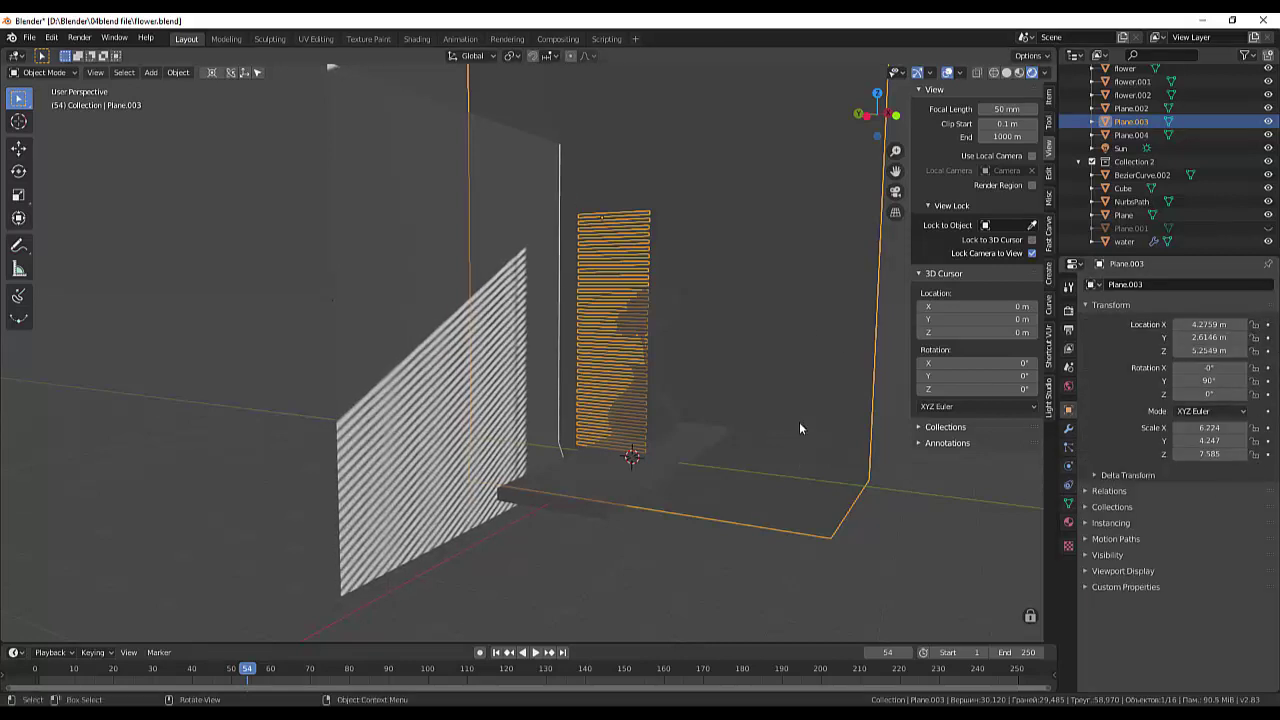
{"action": "left_click", "coordinate": [62, 75]}
Enter Edit Mode on Plane.003, try a single loop cut, then undo it
{"action": "left_click", "coordinate": [45, 102]}
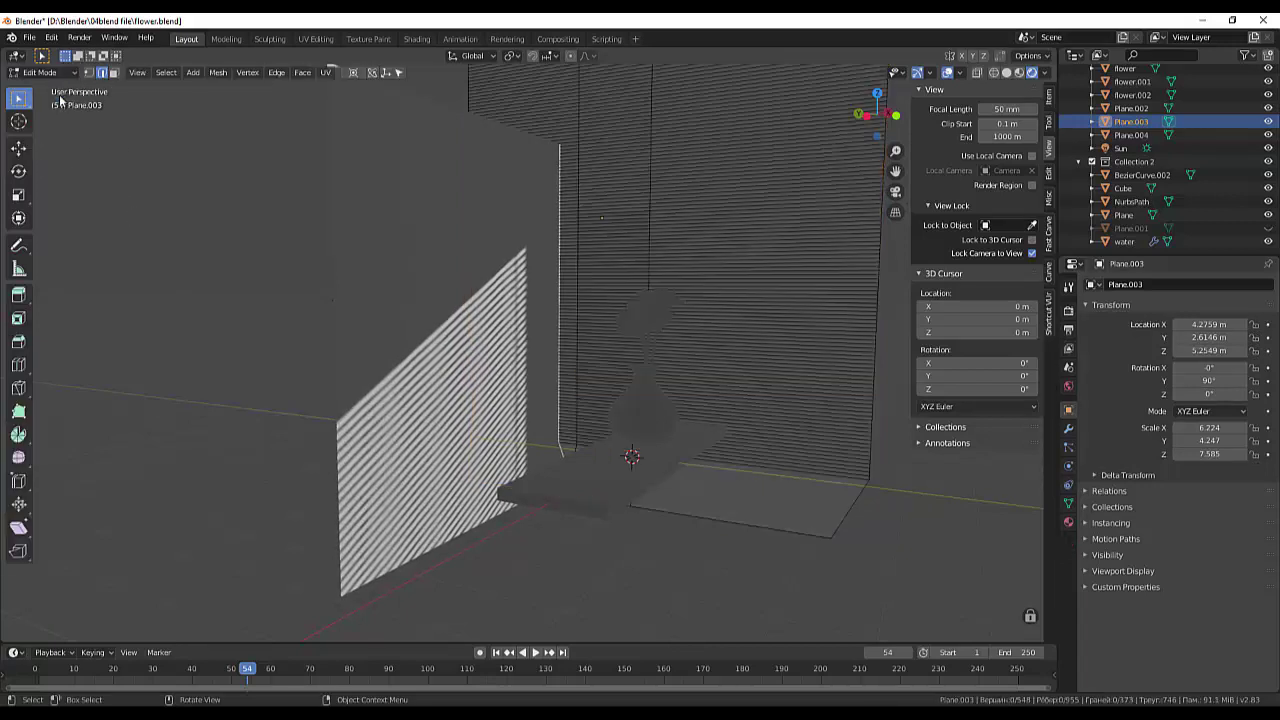
{"action": "left_click", "coordinate": [685, 215]}
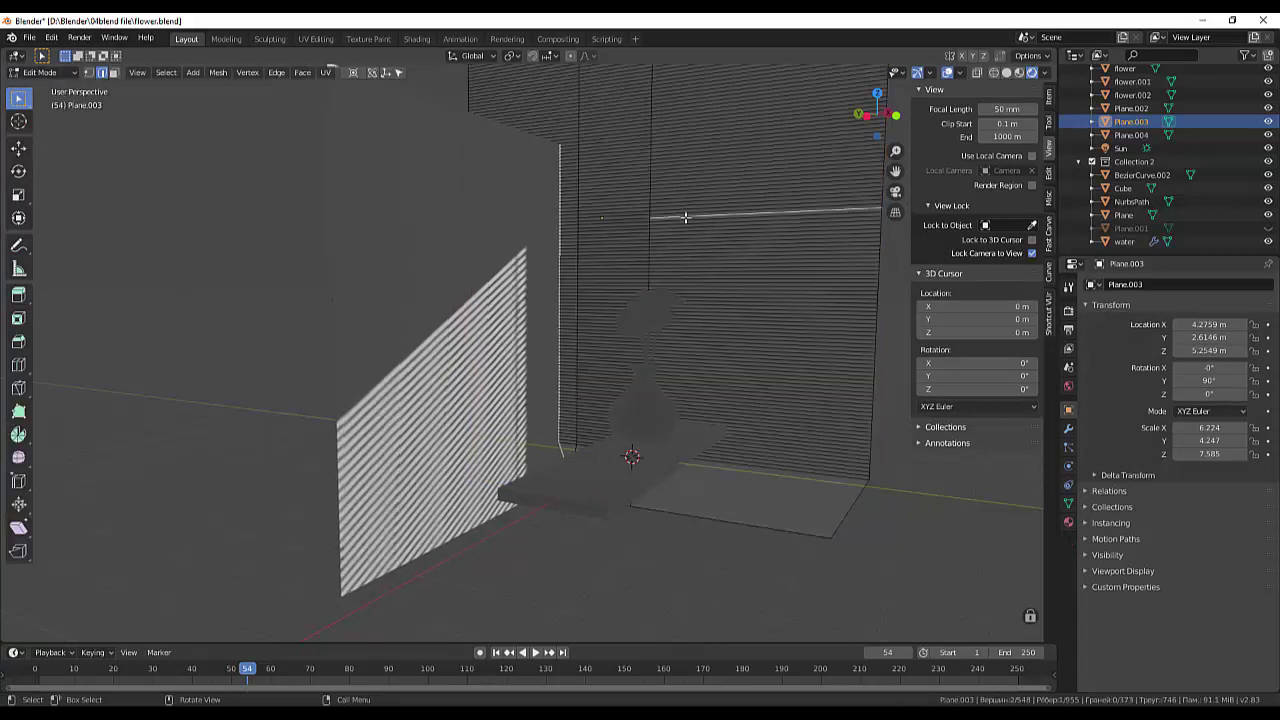
{"action": "left_click", "coordinate": [694, 257]}
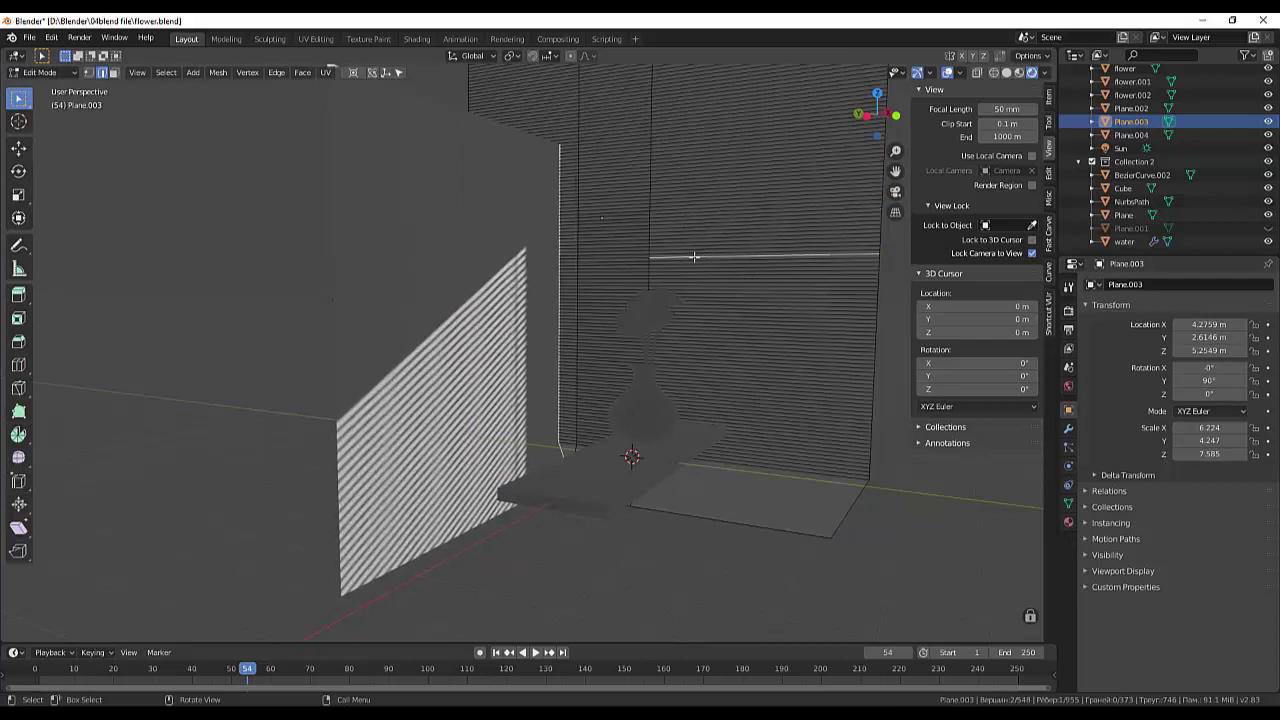
{"action": "key", "text": "ctrl"}
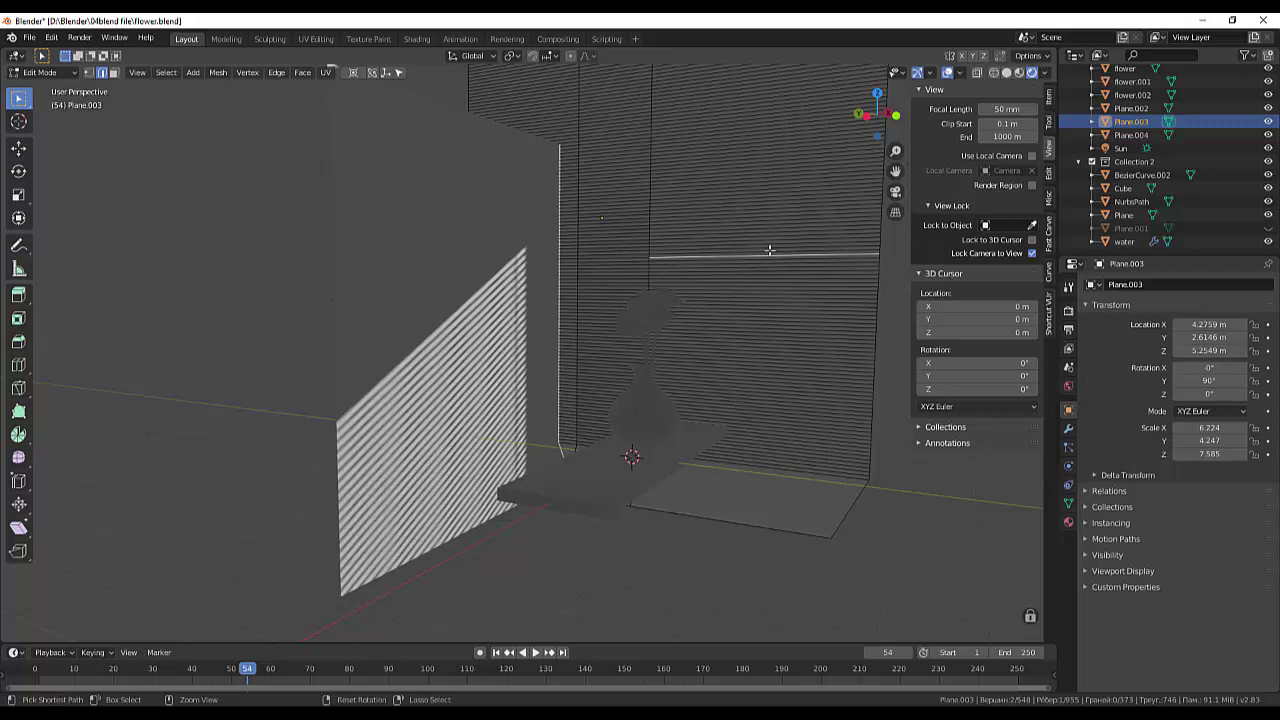
{"action": "key", "text": "ctrl+r"}
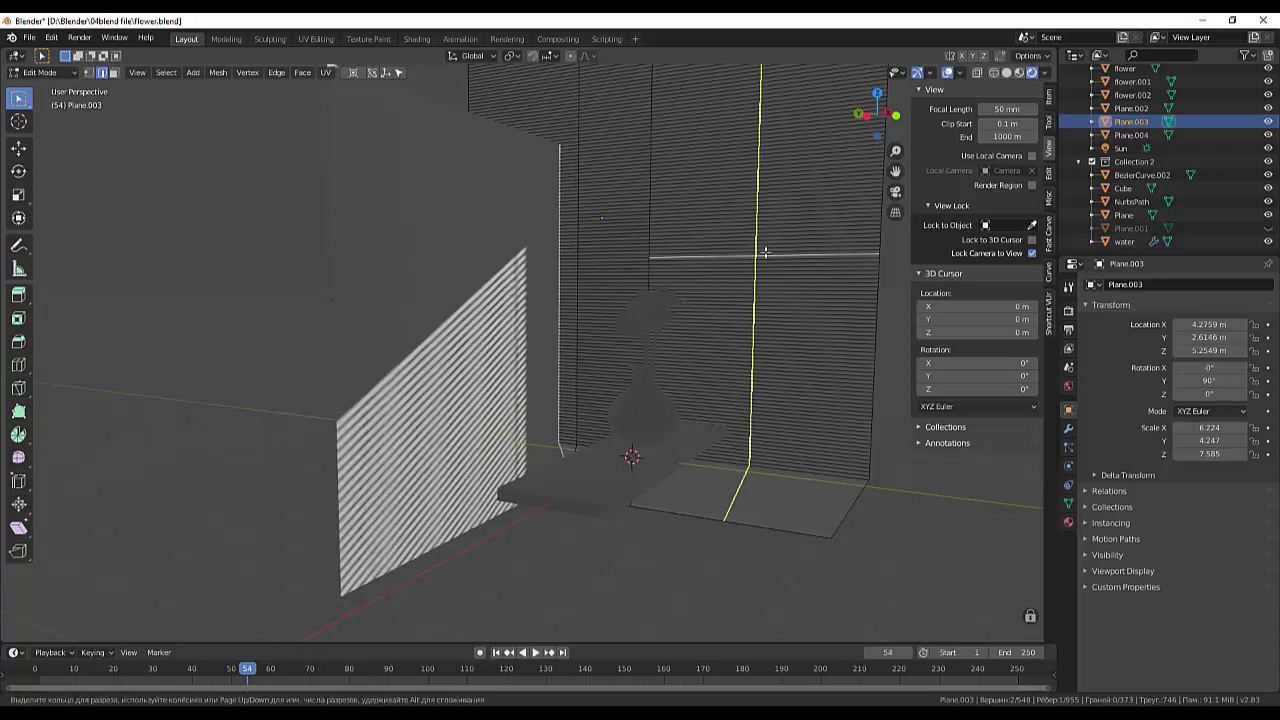
{"action": "left_click", "coordinate": [754, 252]}
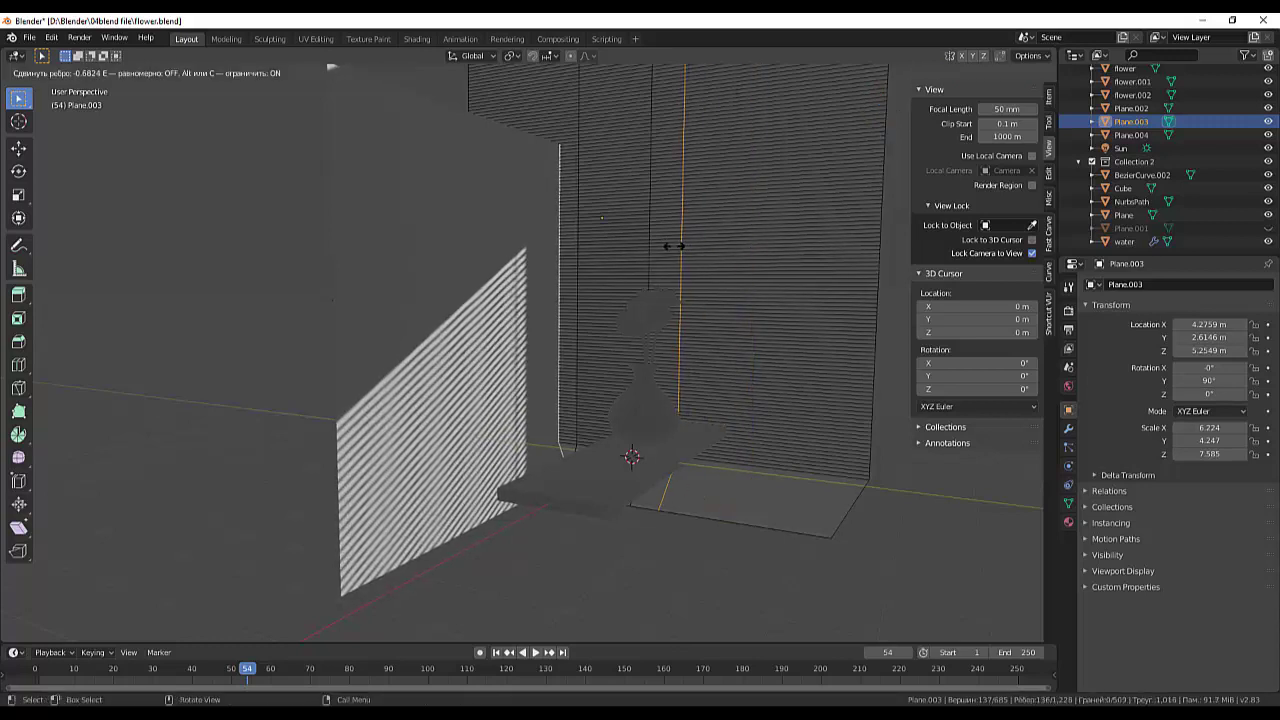
{"action": "left_click", "coordinate": [675, 246]}
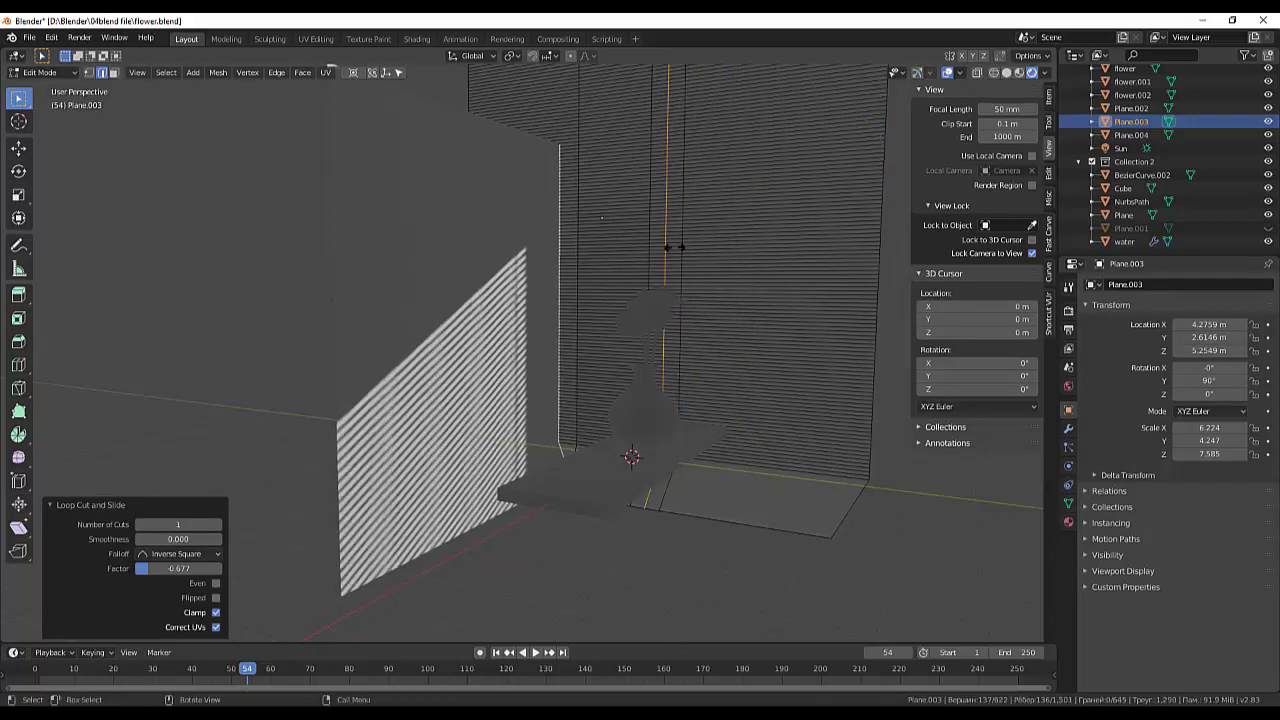
{"action": "key", "text": "g"}
{"action": "key", "text": "g"}
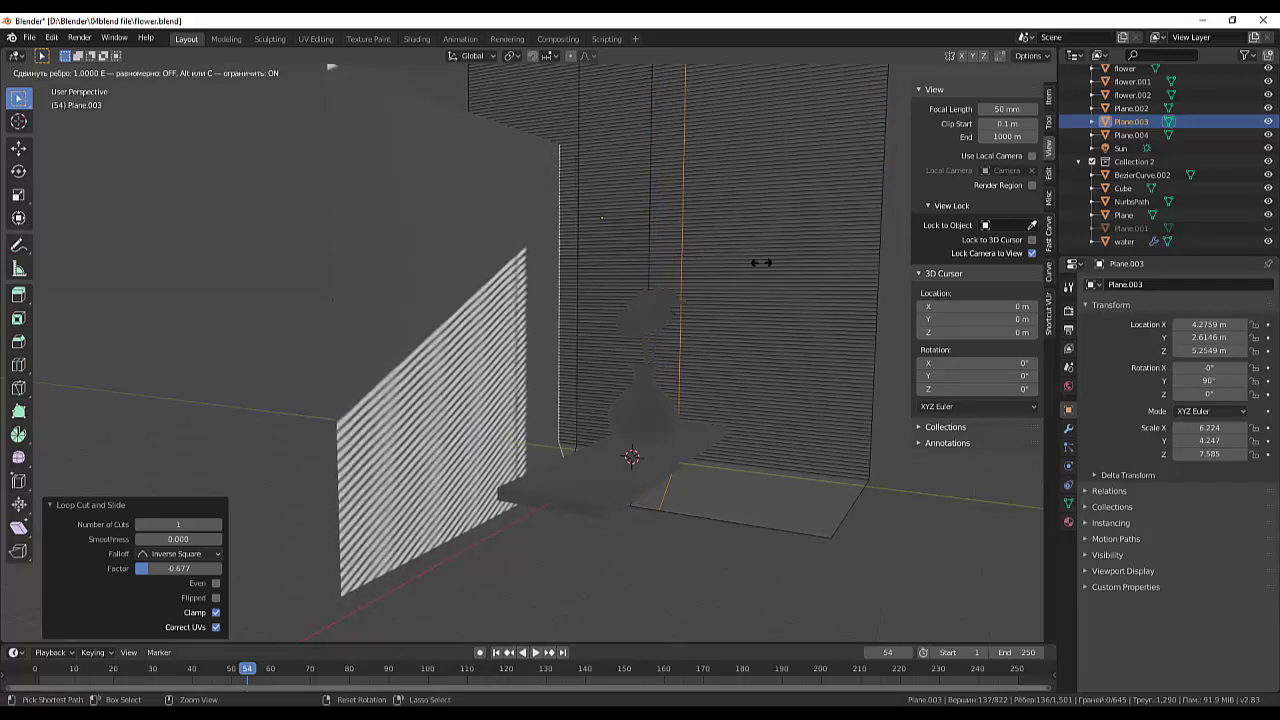
{"action": "key", "text": "Escape"}
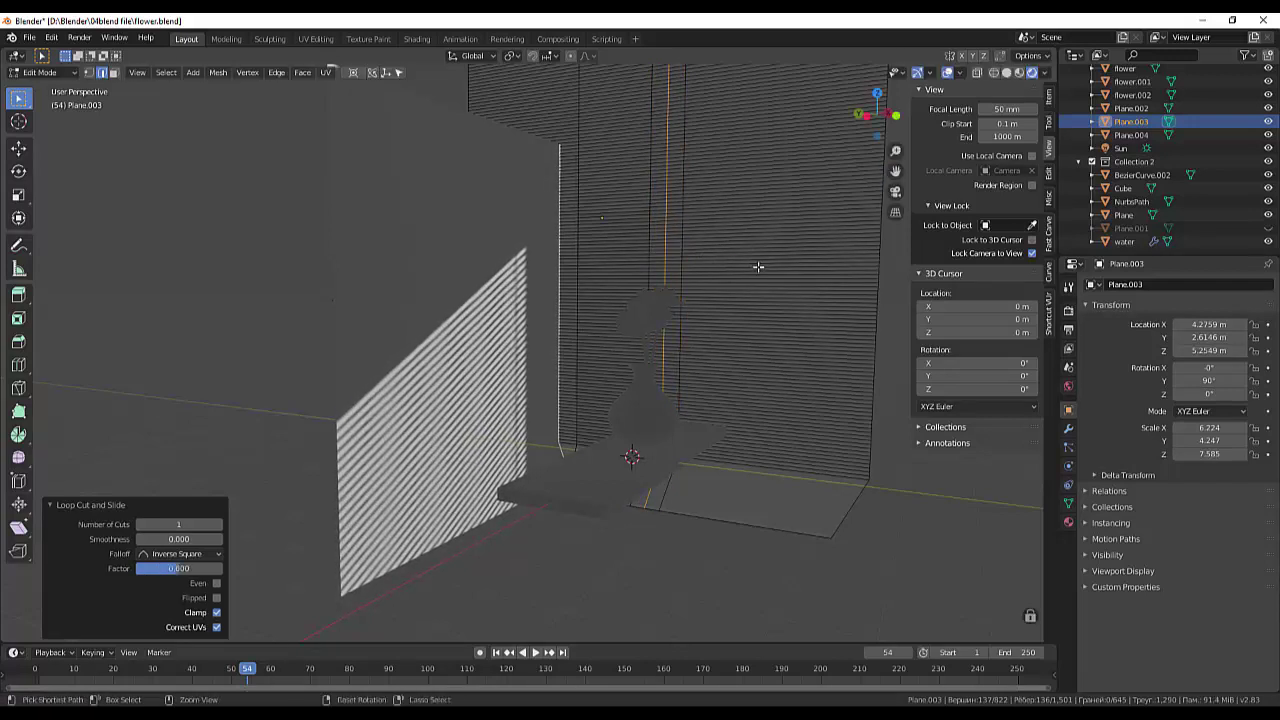
{"action": "key", "text": "ctrl+z"}
{"action": "key", "text": "ctrl+r"}
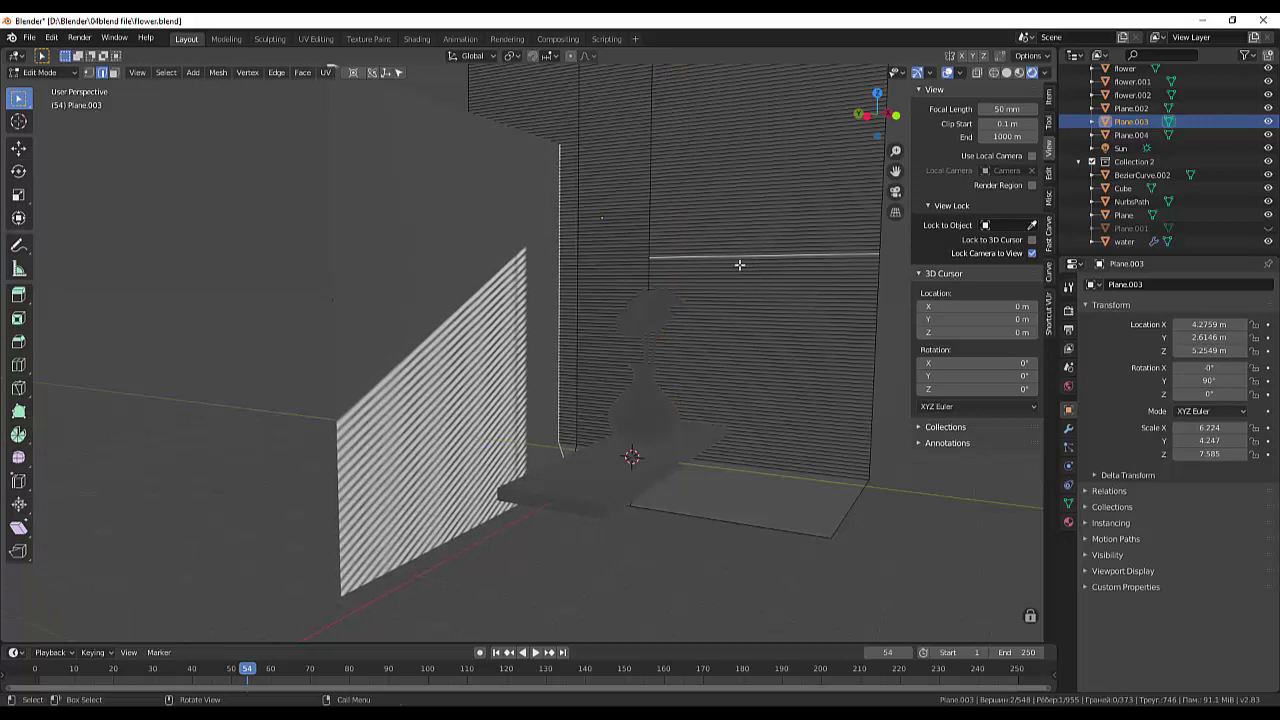
Add two vertical loop cuts, slide them left (-0.487 m X, 0.858 m Y), and switch to face select
{"action": "key", "text": "ctrl+r"}
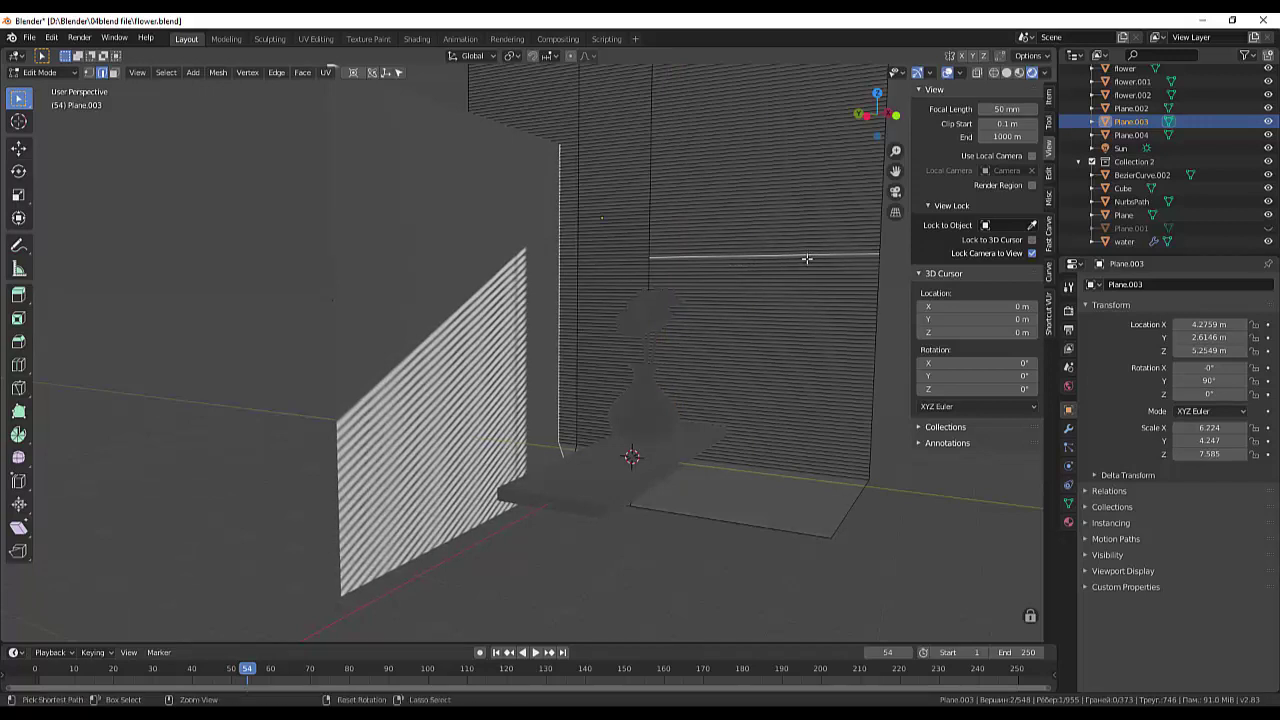
{"action": "scroll", "coordinate": [801, 261], "scroll_direction": "up", "scroll_amount": 1}
{"action": "left_click", "coordinate": [799, 262]}
{"action": "right_click", "coordinate": [797, 262]}
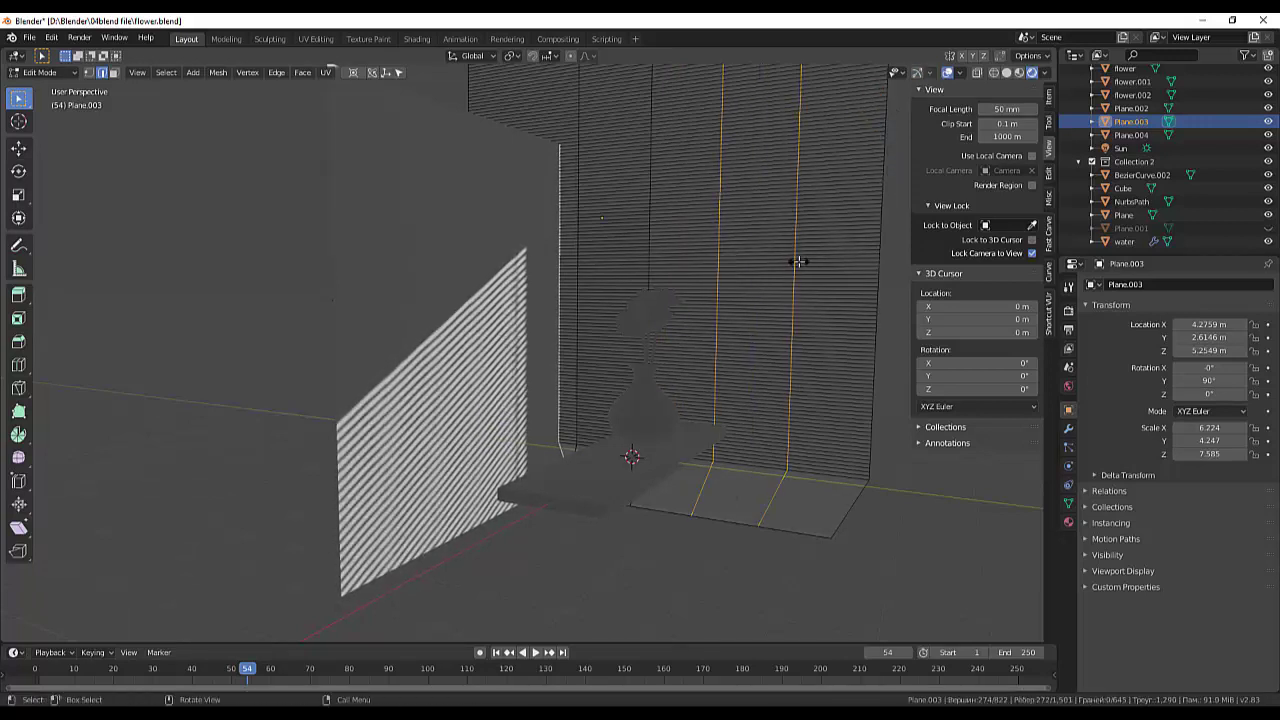
{"action": "key", "text": "g"}
{"action": "key", "text": "g"}
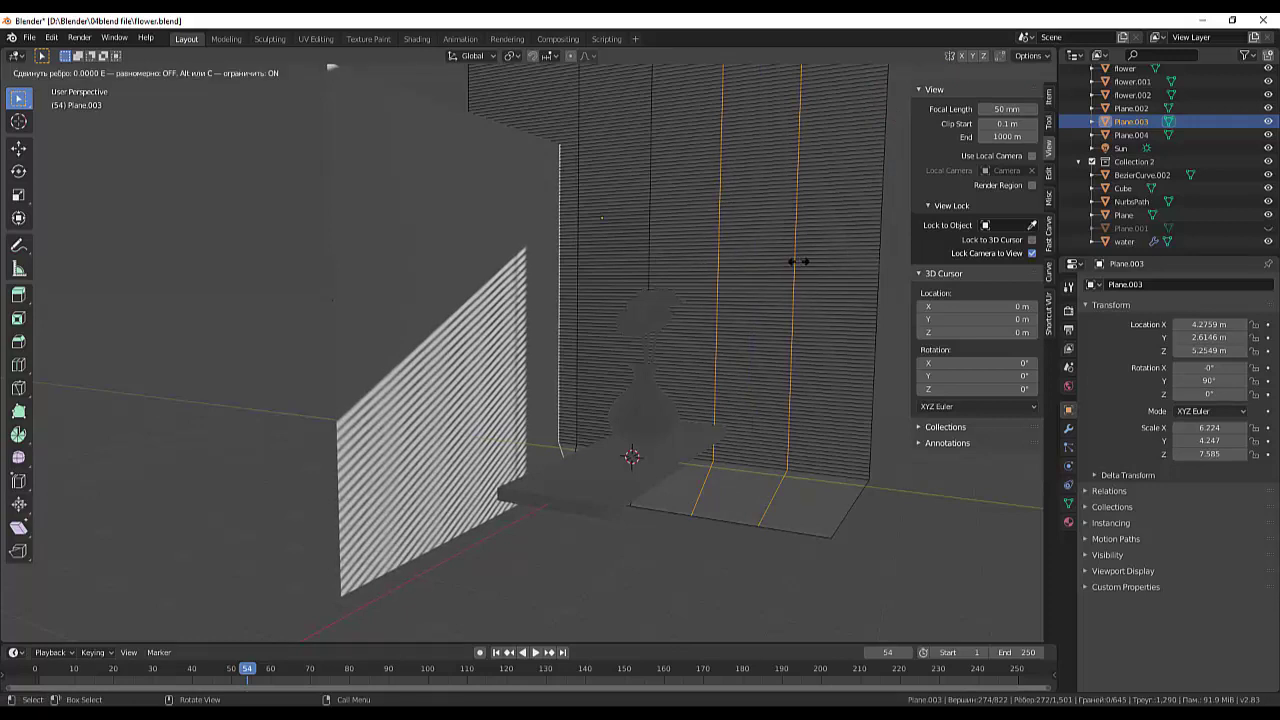
{"action": "key", "text": "g"}
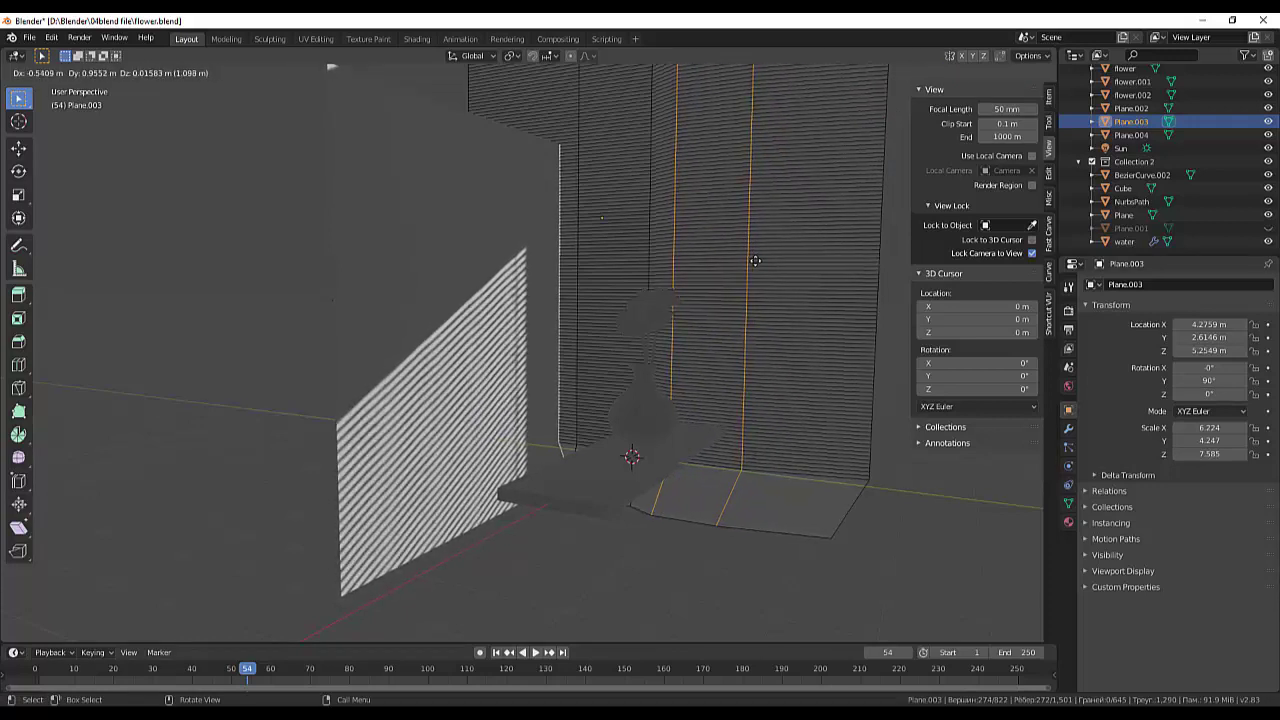
{"action": "left_click", "coordinate": [757, 261]}
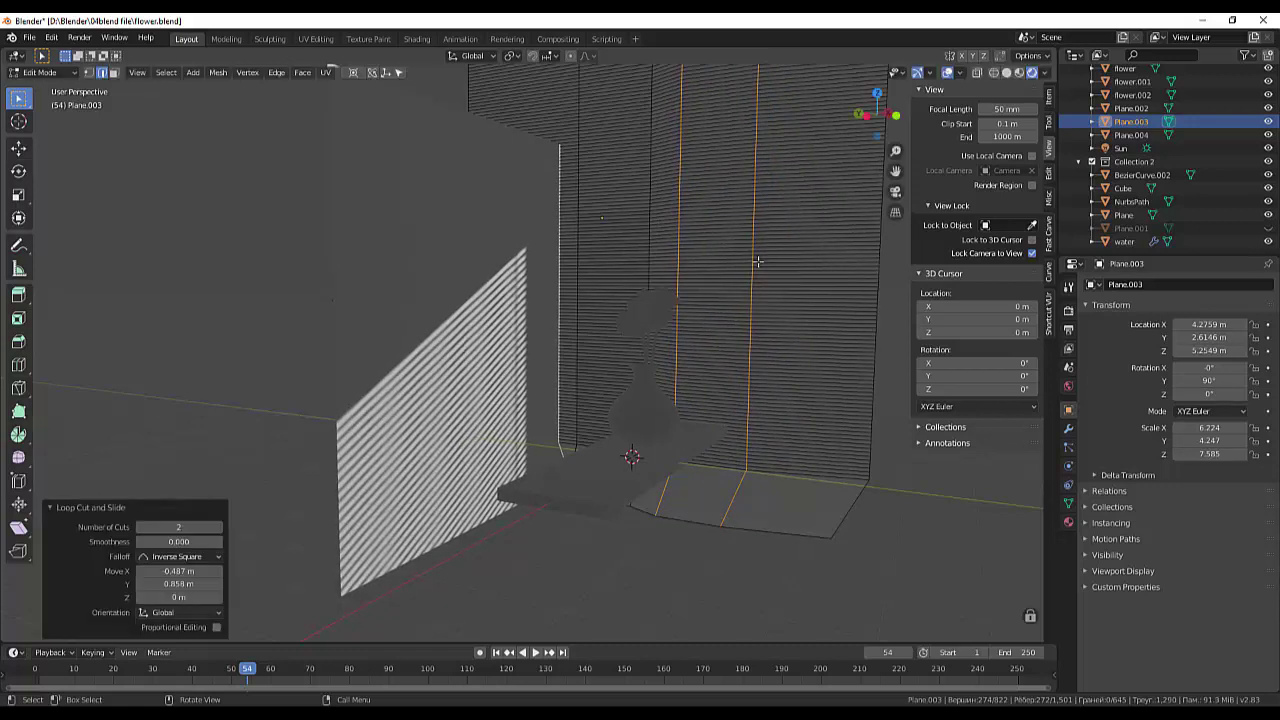
{"action": "left_click", "coordinate": [706, 237]}
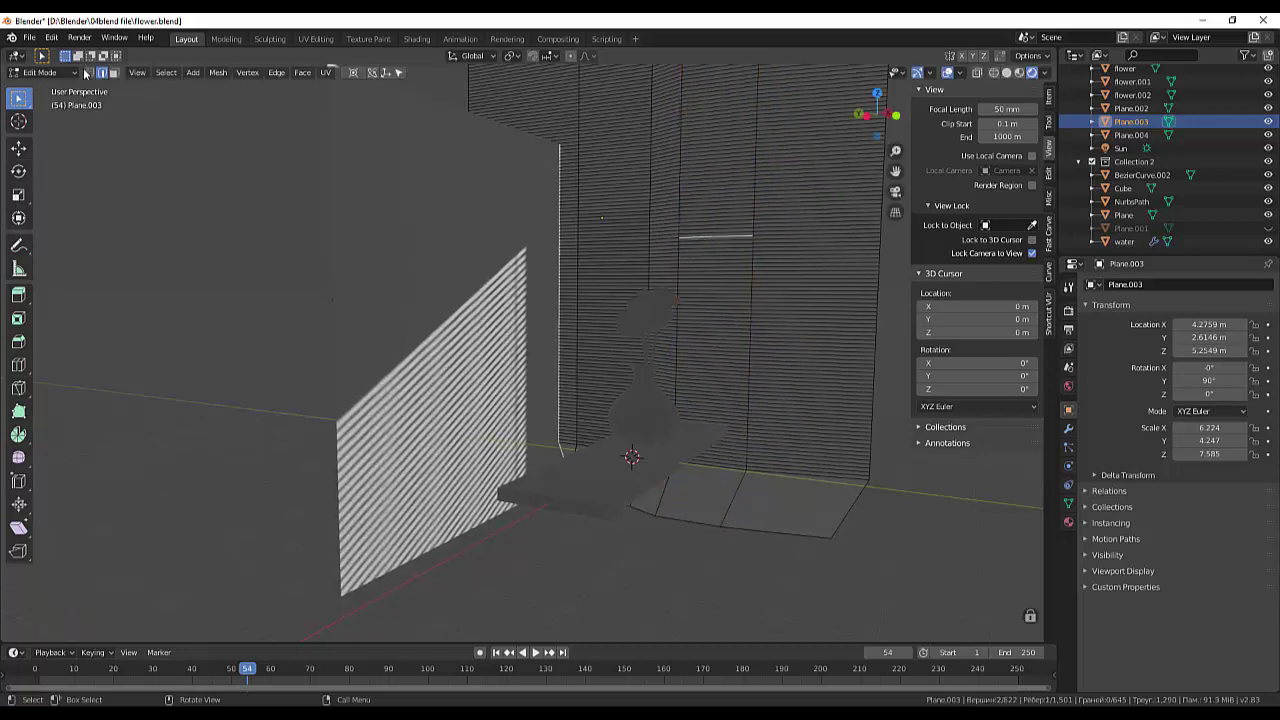
{"action": "left_click", "coordinate": [114, 73]}
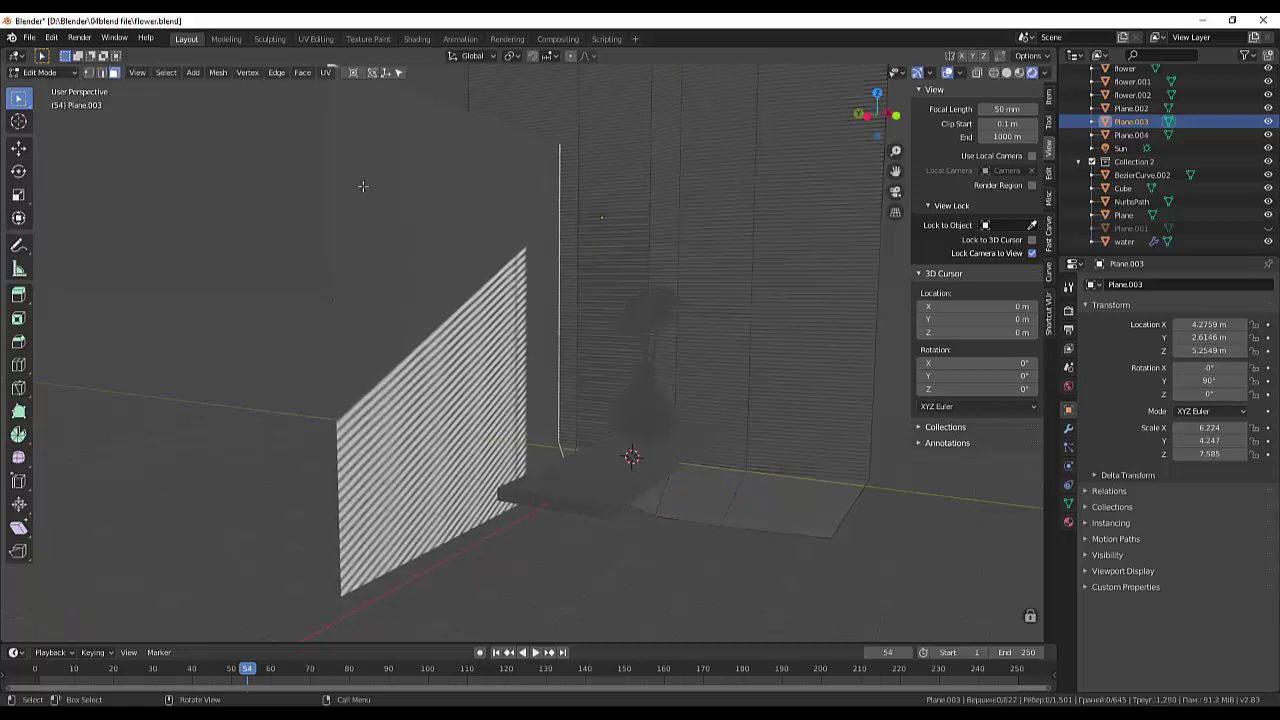
Circle-select the blind faces between the two cuts, save flower.blend, and call up Delete
{"action": "left_click", "coordinate": [706, 263]}
{"action": "left_click", "coordinate": [18, 121]}
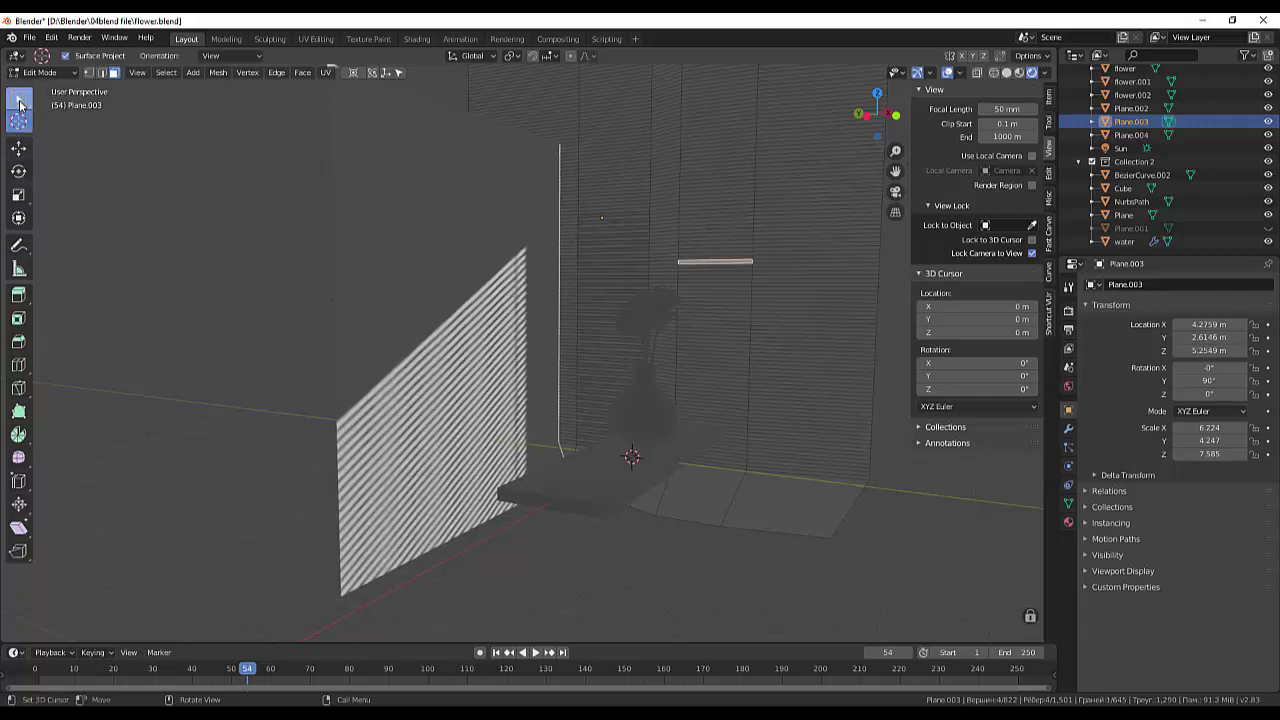
{"action": "left_click_drag", "start_coordinate": [18, 98], "coordinate": [132, 212]}
{"action": "left_click", "coordinate": [82, 156]}
{"action": "mouse_move", "coordinate": [686, 306]}
{"action": "left_mouse_down"}
{"action": "mouse_move", "coordinate": [712, 290]}
{"action": "mouse_move", "coordinate": [706, 400]}
{"action": "mouse_move", "coordinate": [740, 418]}
{"action": "mouse_move", "coordinate": [709, 400]}
{"action": "mouse_move", "coordinate": [715, 268]}
{"action": "left_mouse_up"}
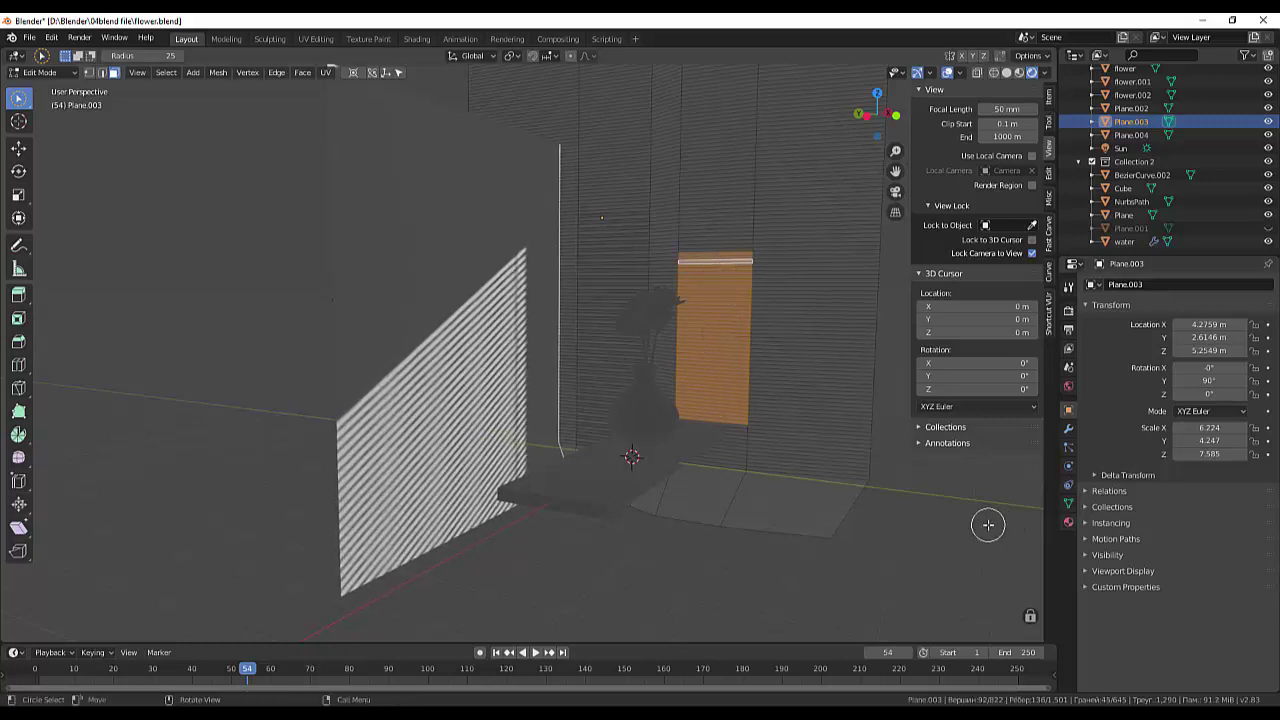
{"action": "key", "text": "ctrl+s"}
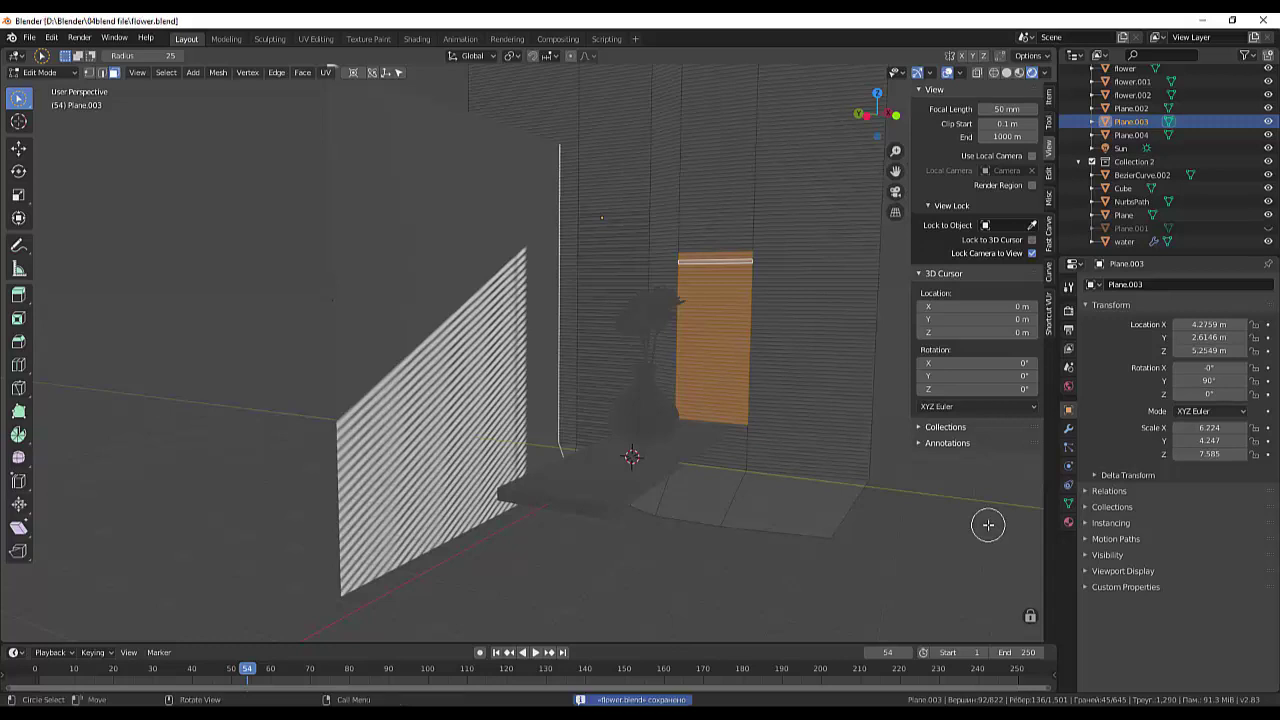
{"action": "key", "text": "x"}
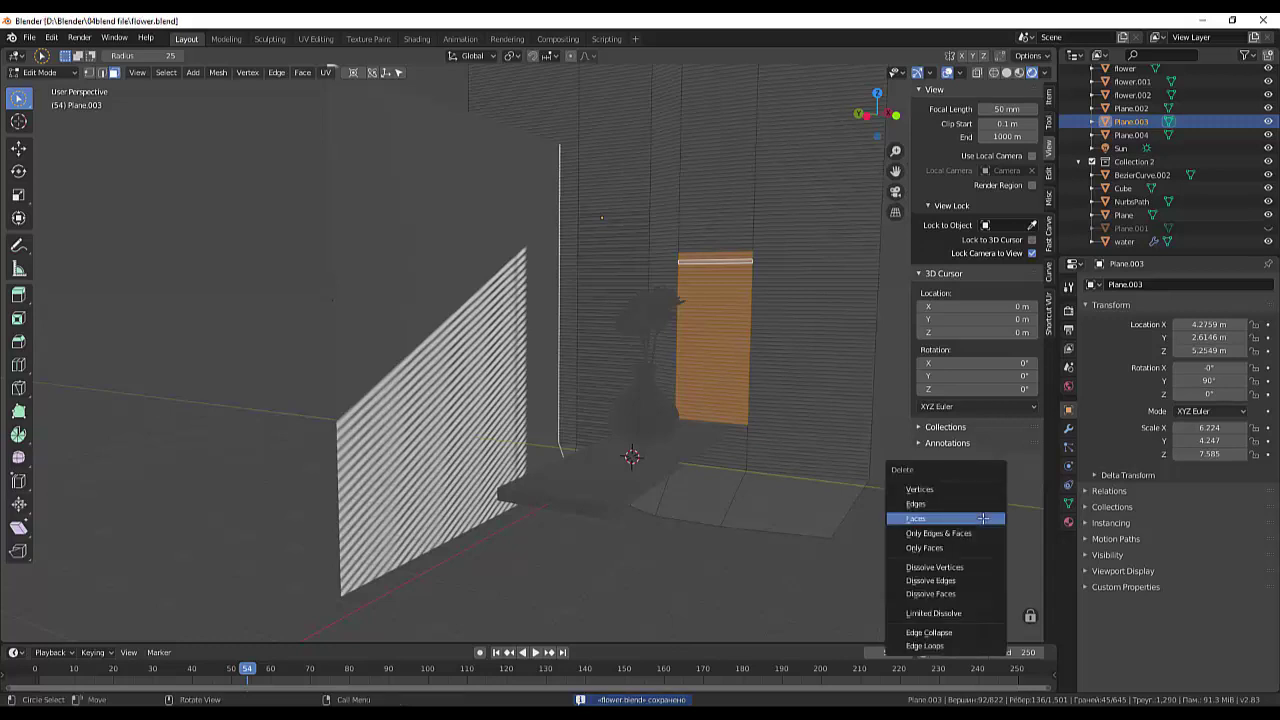